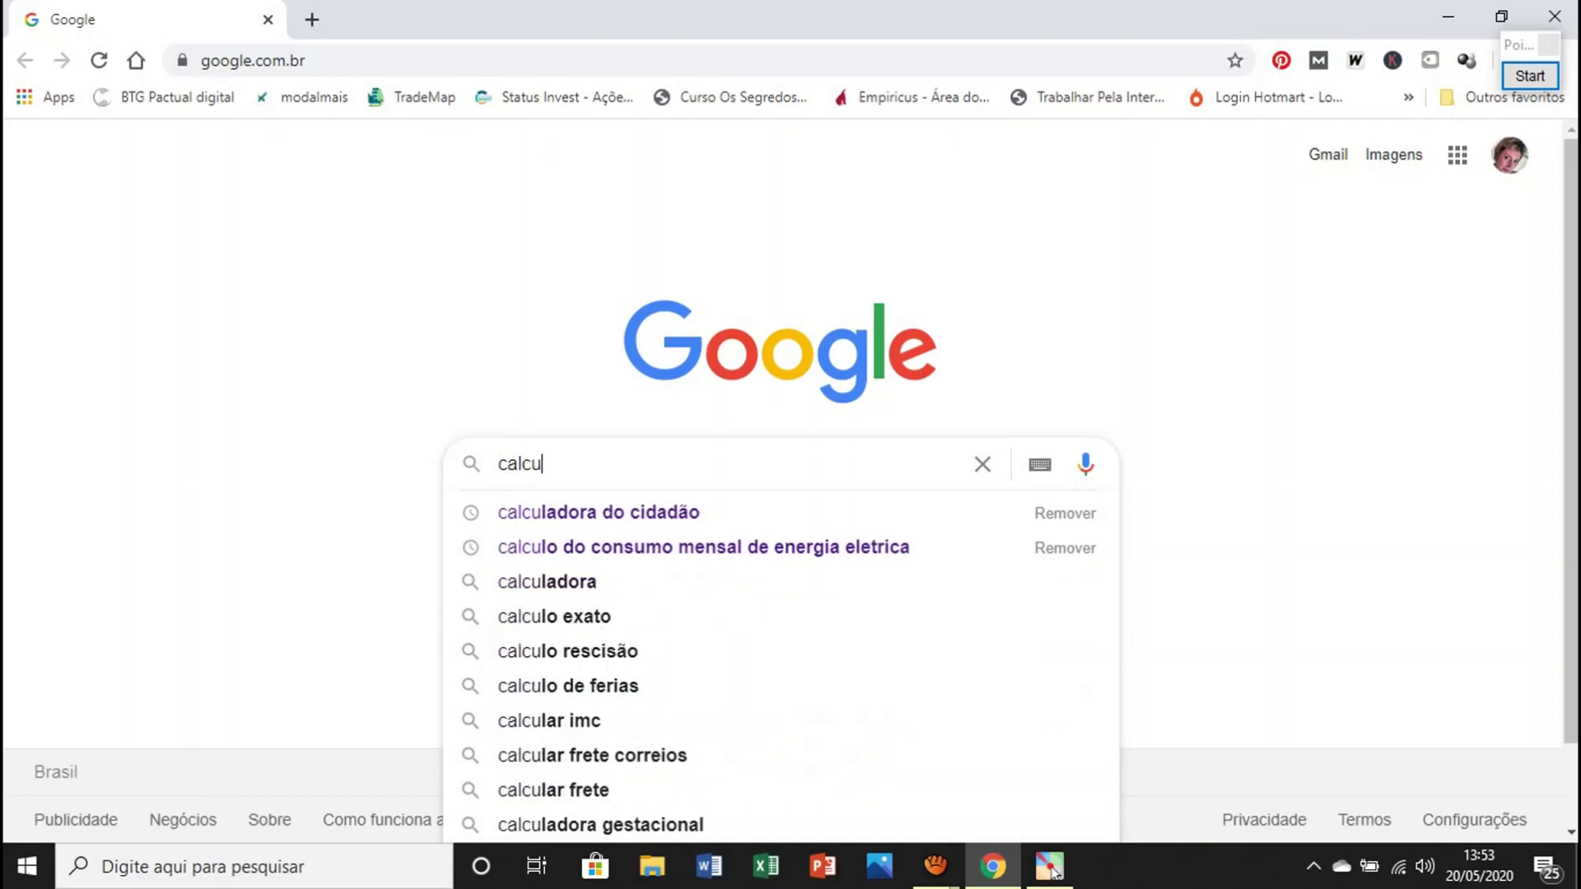
Step: Search Google for "calculadora do cidadão" and open the Banco Central do Brasil financing calculator from the results
text(o cidadão)
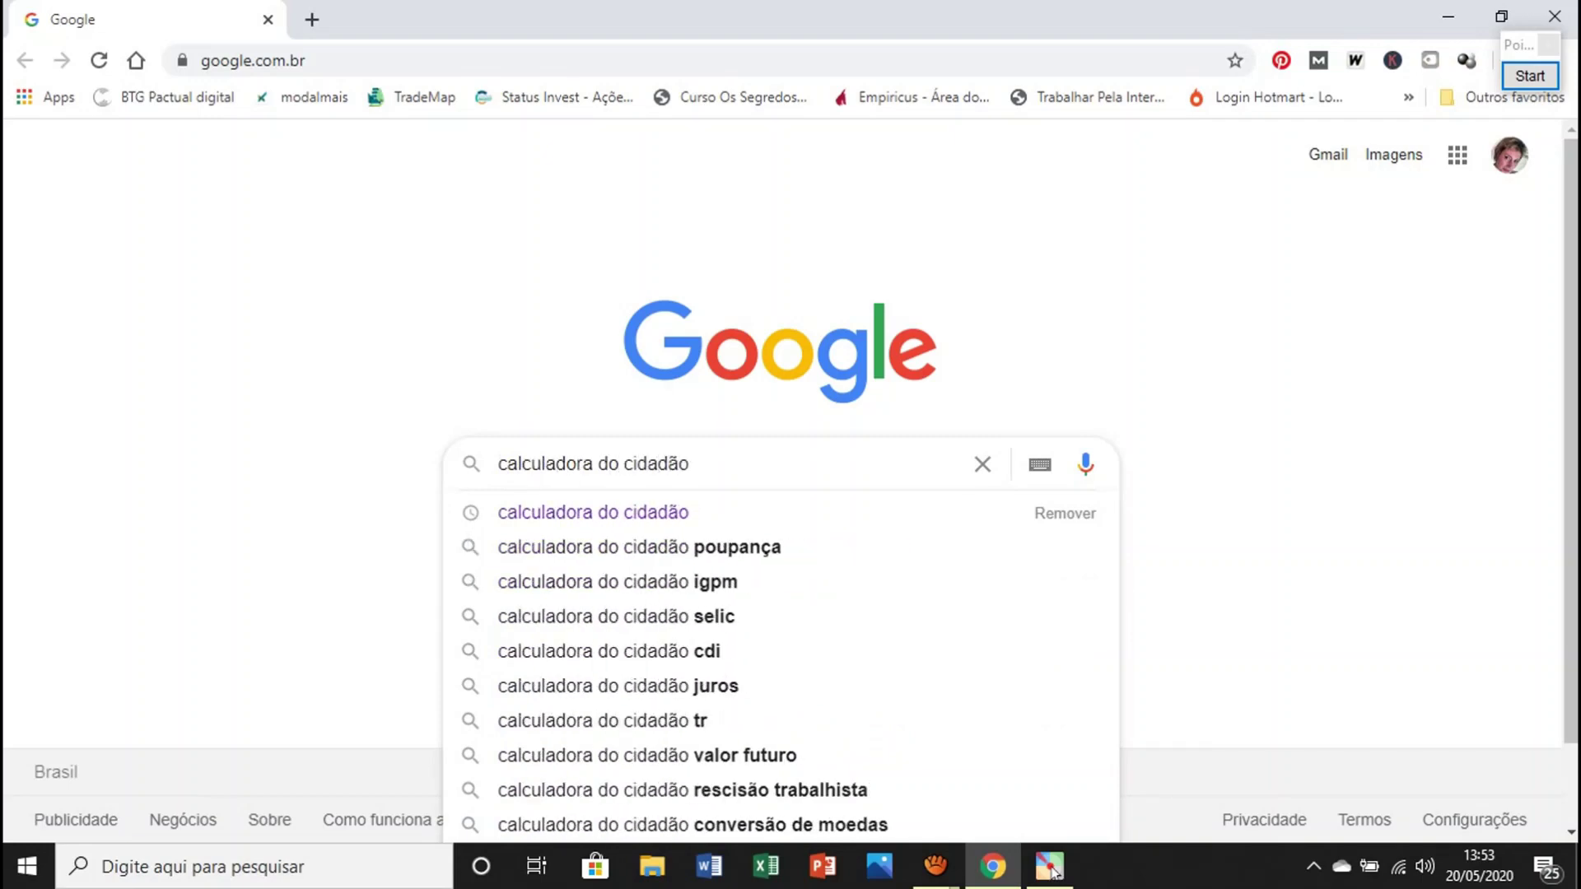
key(Return)
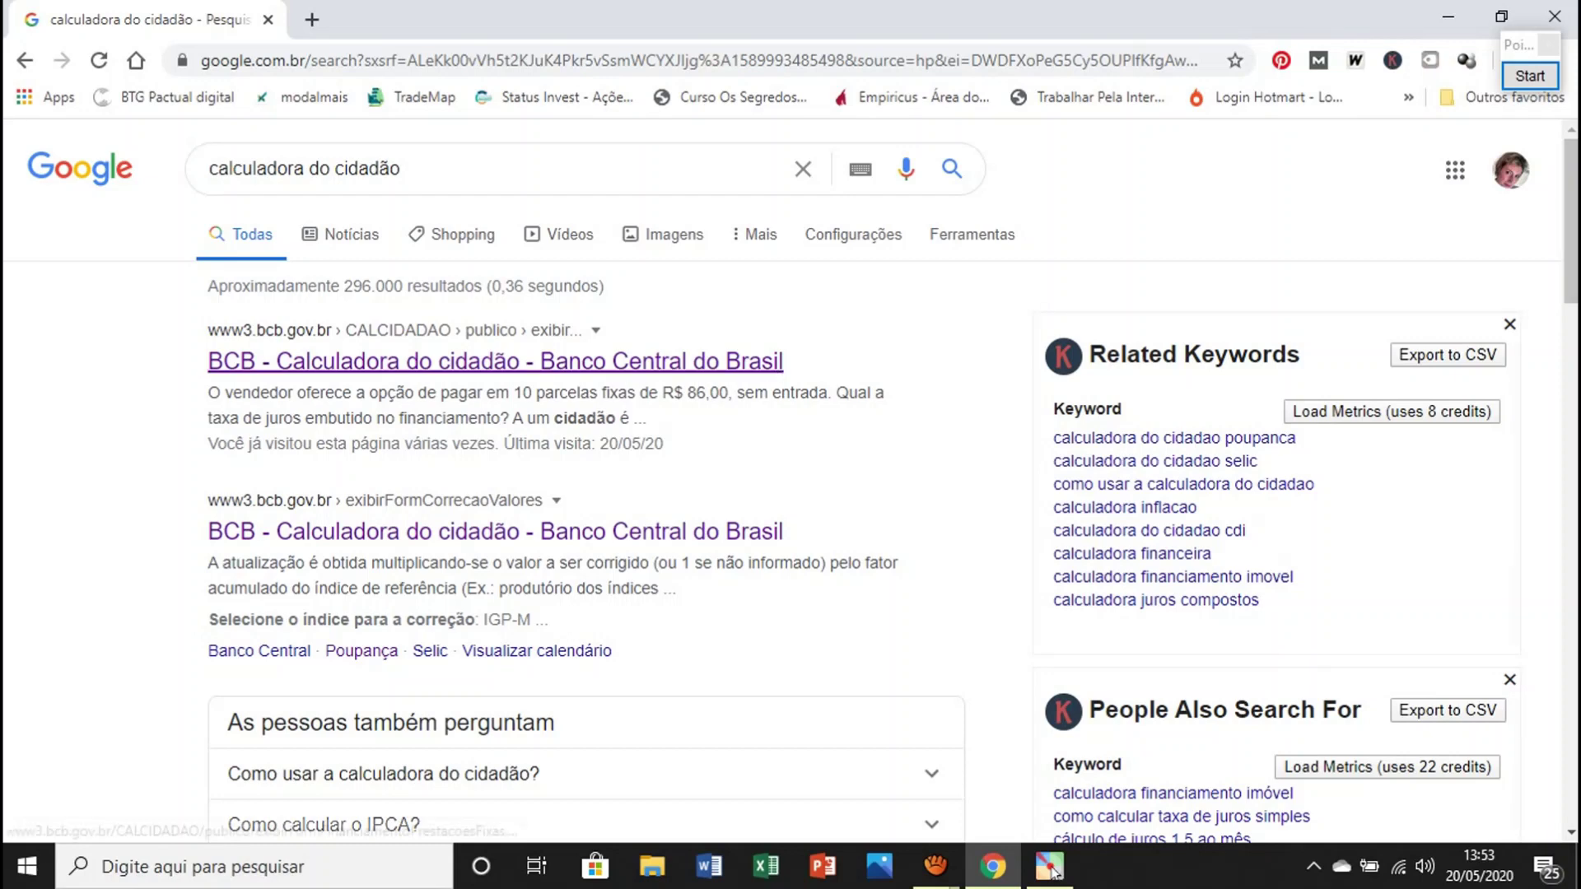
click(494, 360)
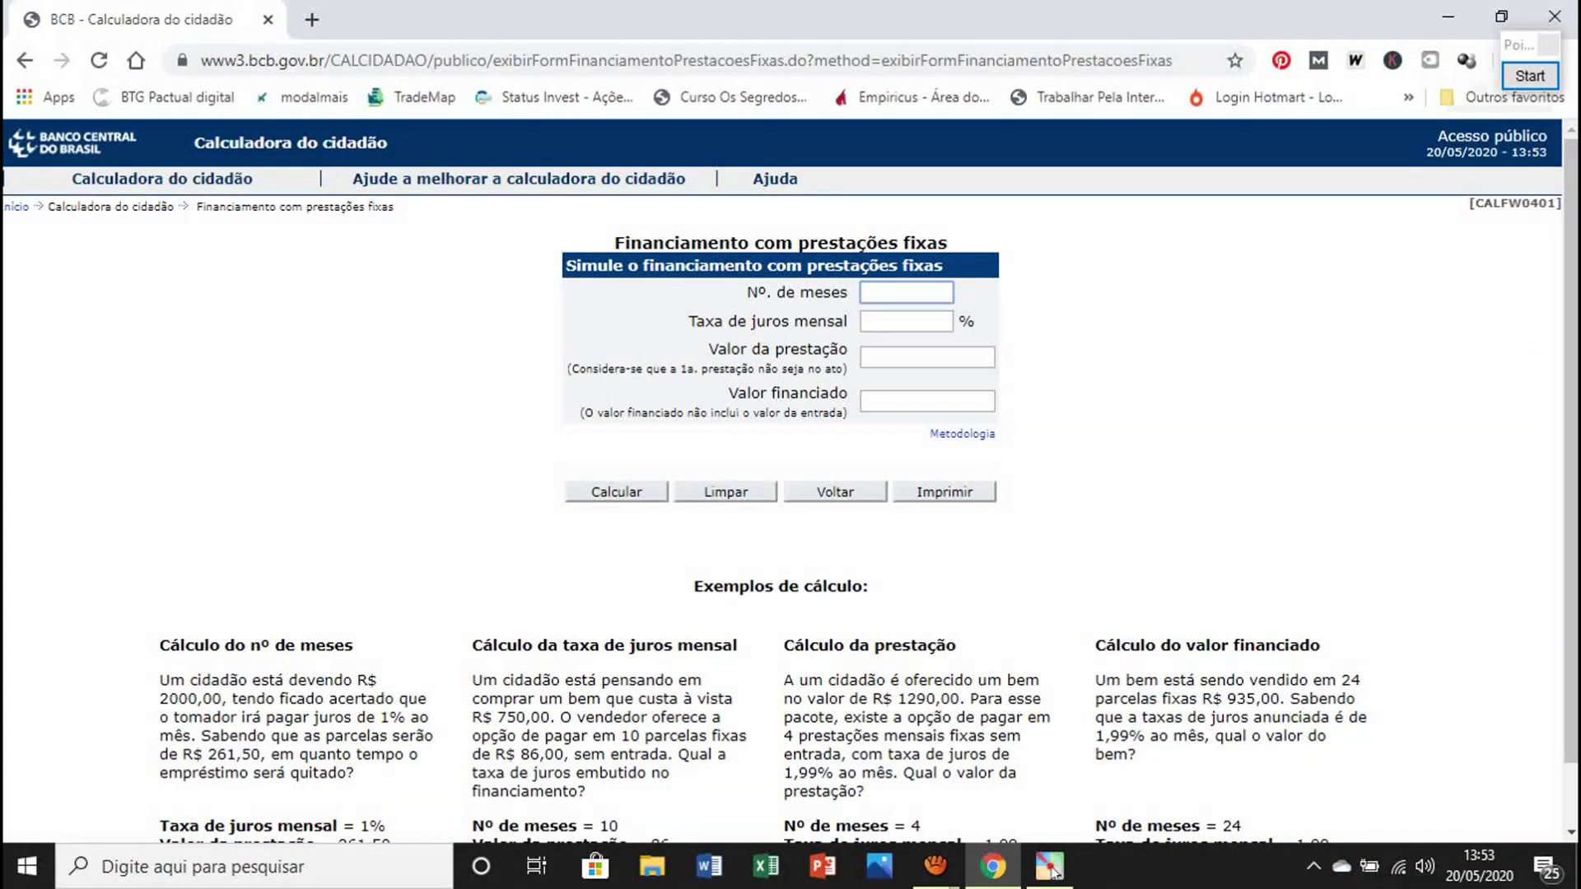
Step: Highlight the Banco Central do Brasil logo with a green arrow, erase the arrow and leave the screen annotation mode
click(1051, 867)
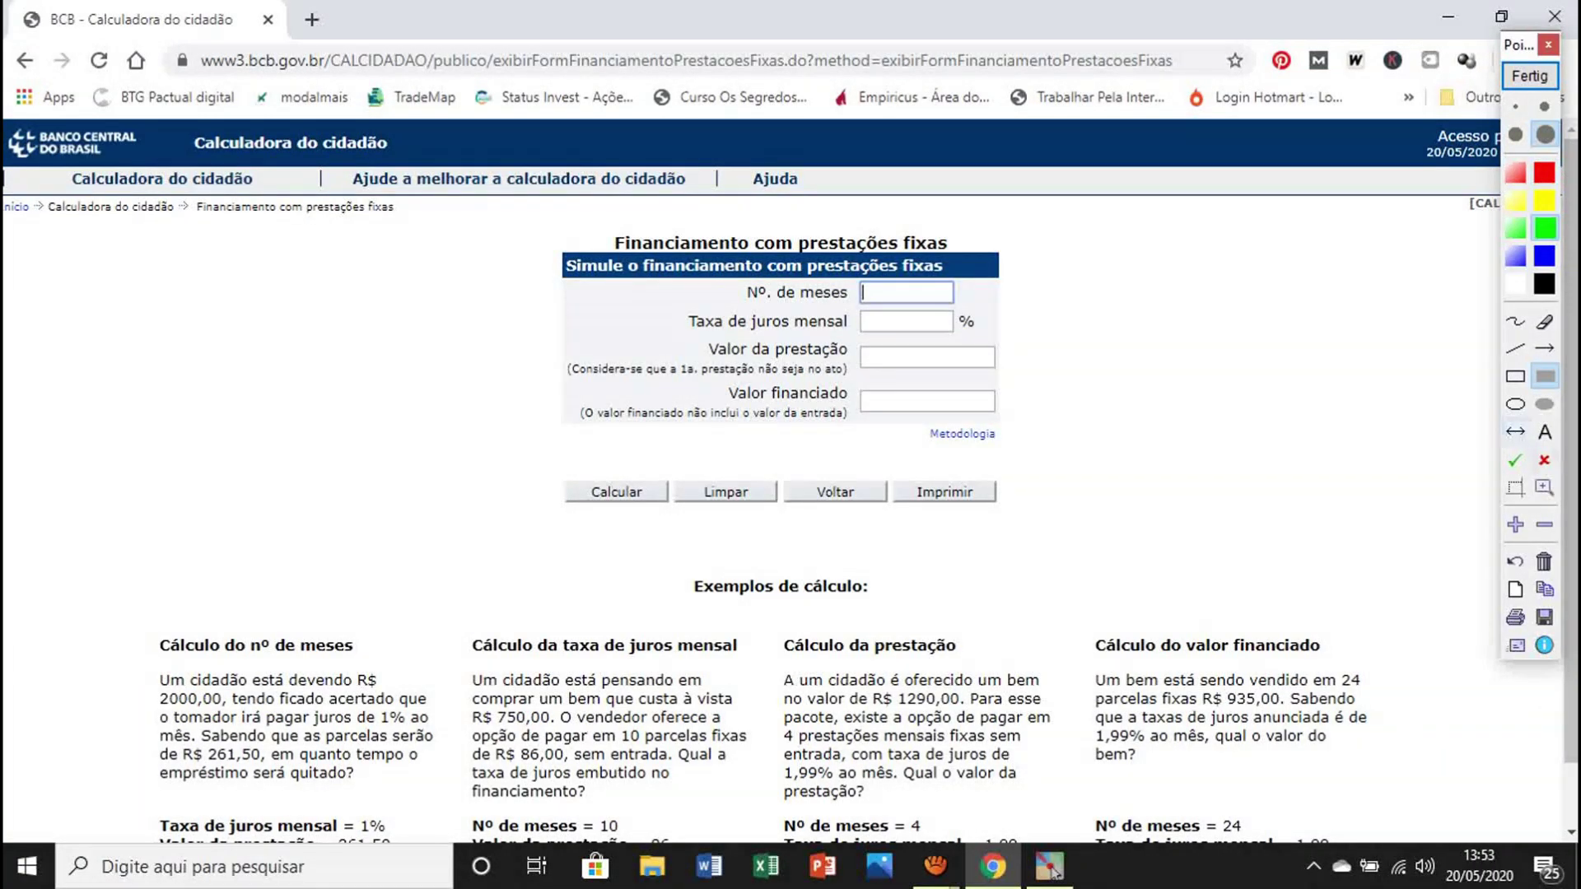
click(1545, 348)
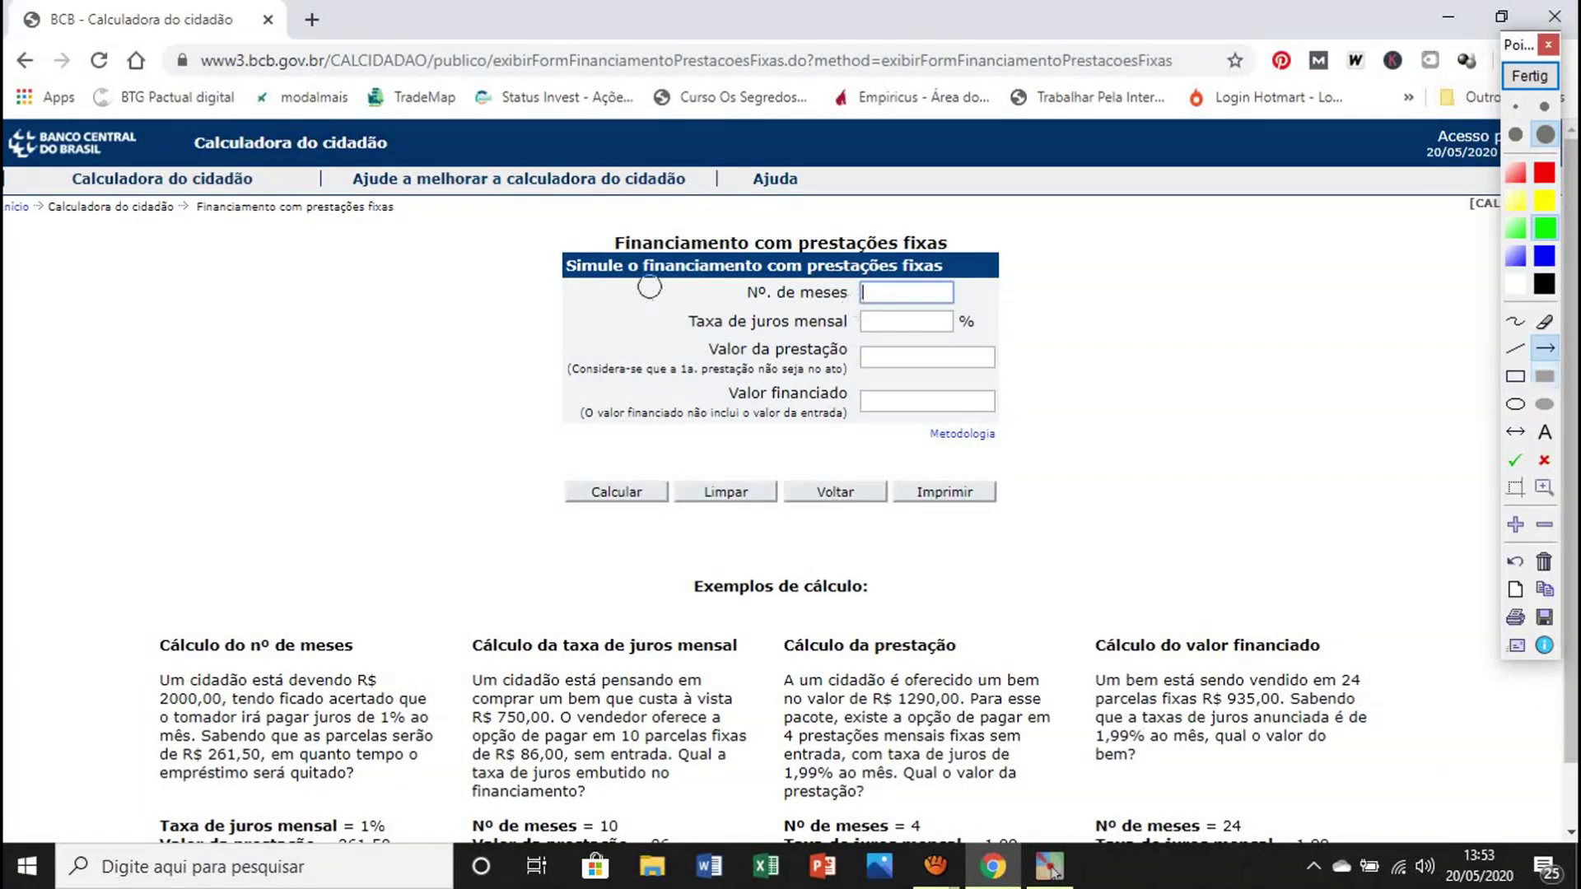
drag(147, 334, 78, 175)
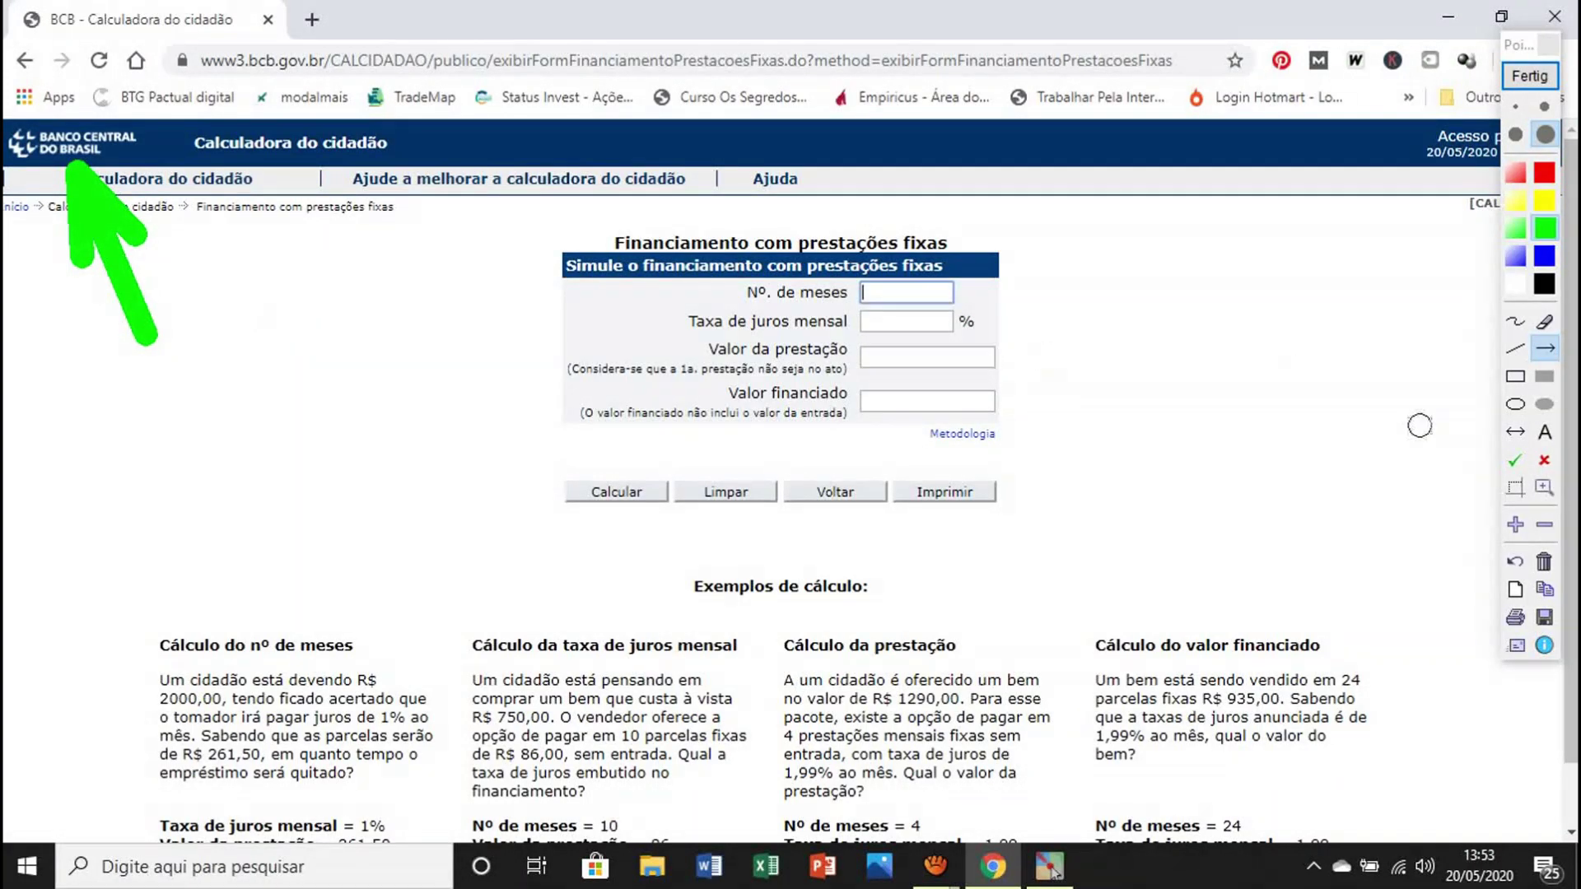
click(1544, 321)
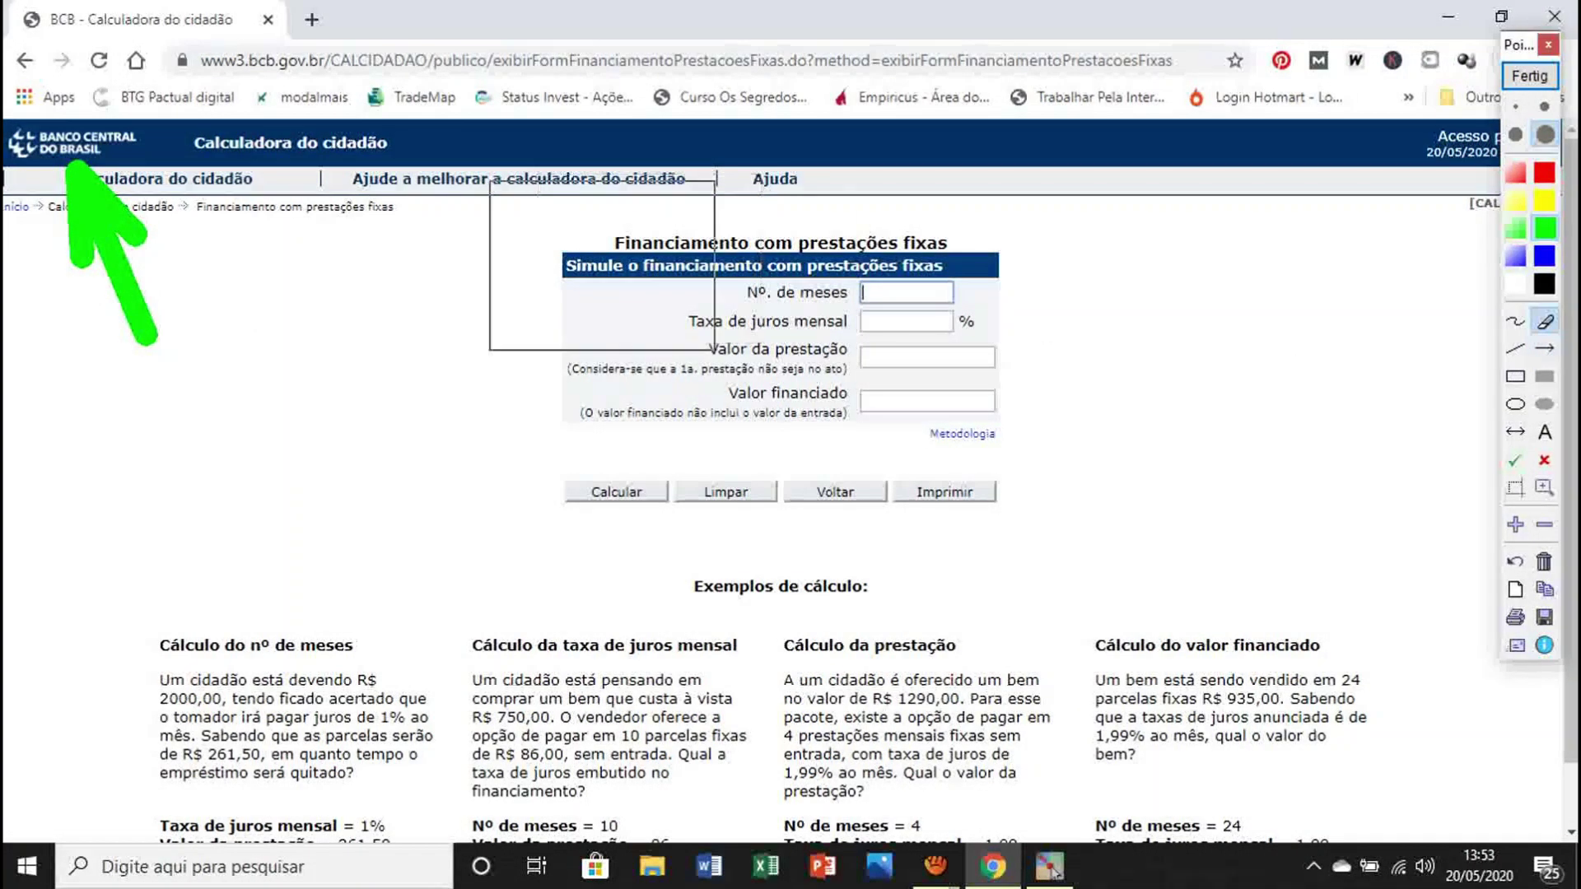
click(106, 225)
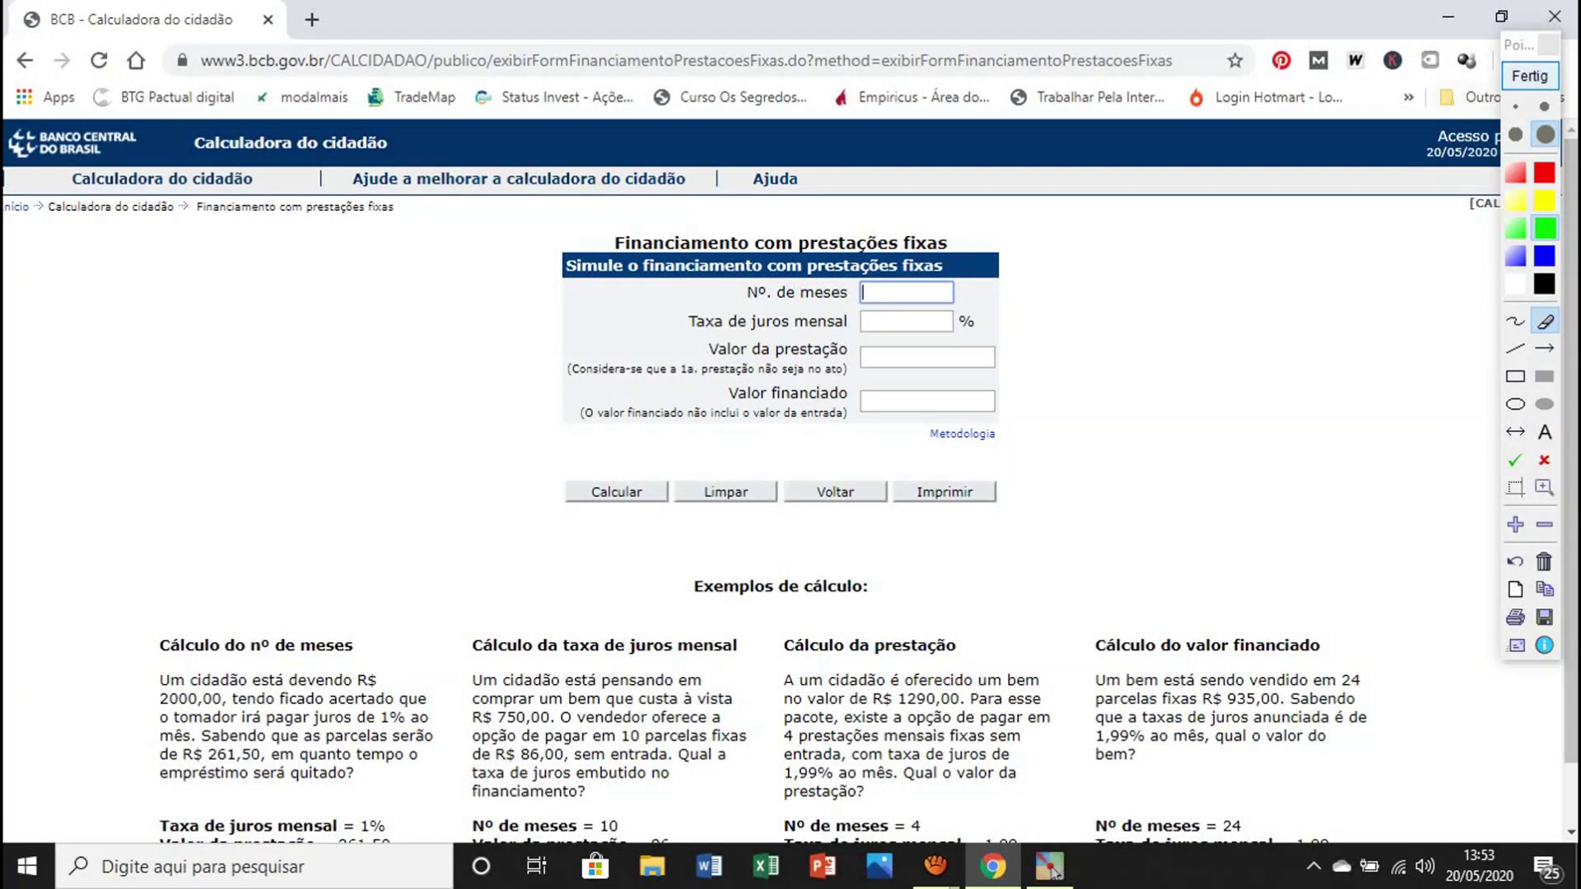
click(1529, 75)
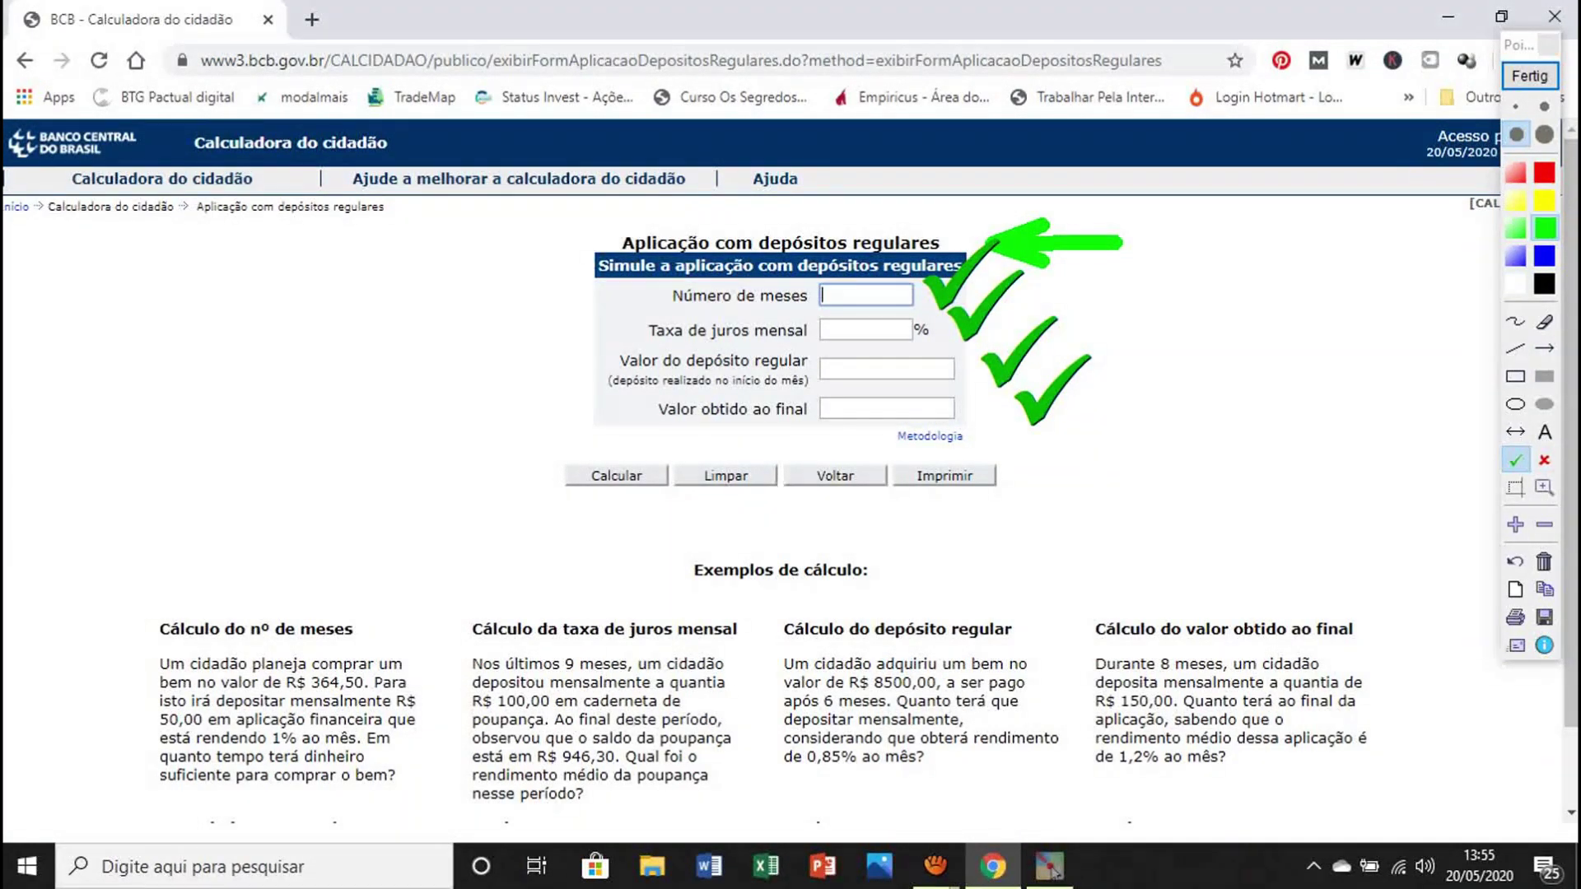
Step: Erase the green arrow and check marks beside the regular-deposits form and leave the screen annotation mode
click(1544, 321)
mouse_move(1132, 404)
mouse_down()
mouse_move(1055, 274)
mouse_move(1160, 258)
mouse_up()
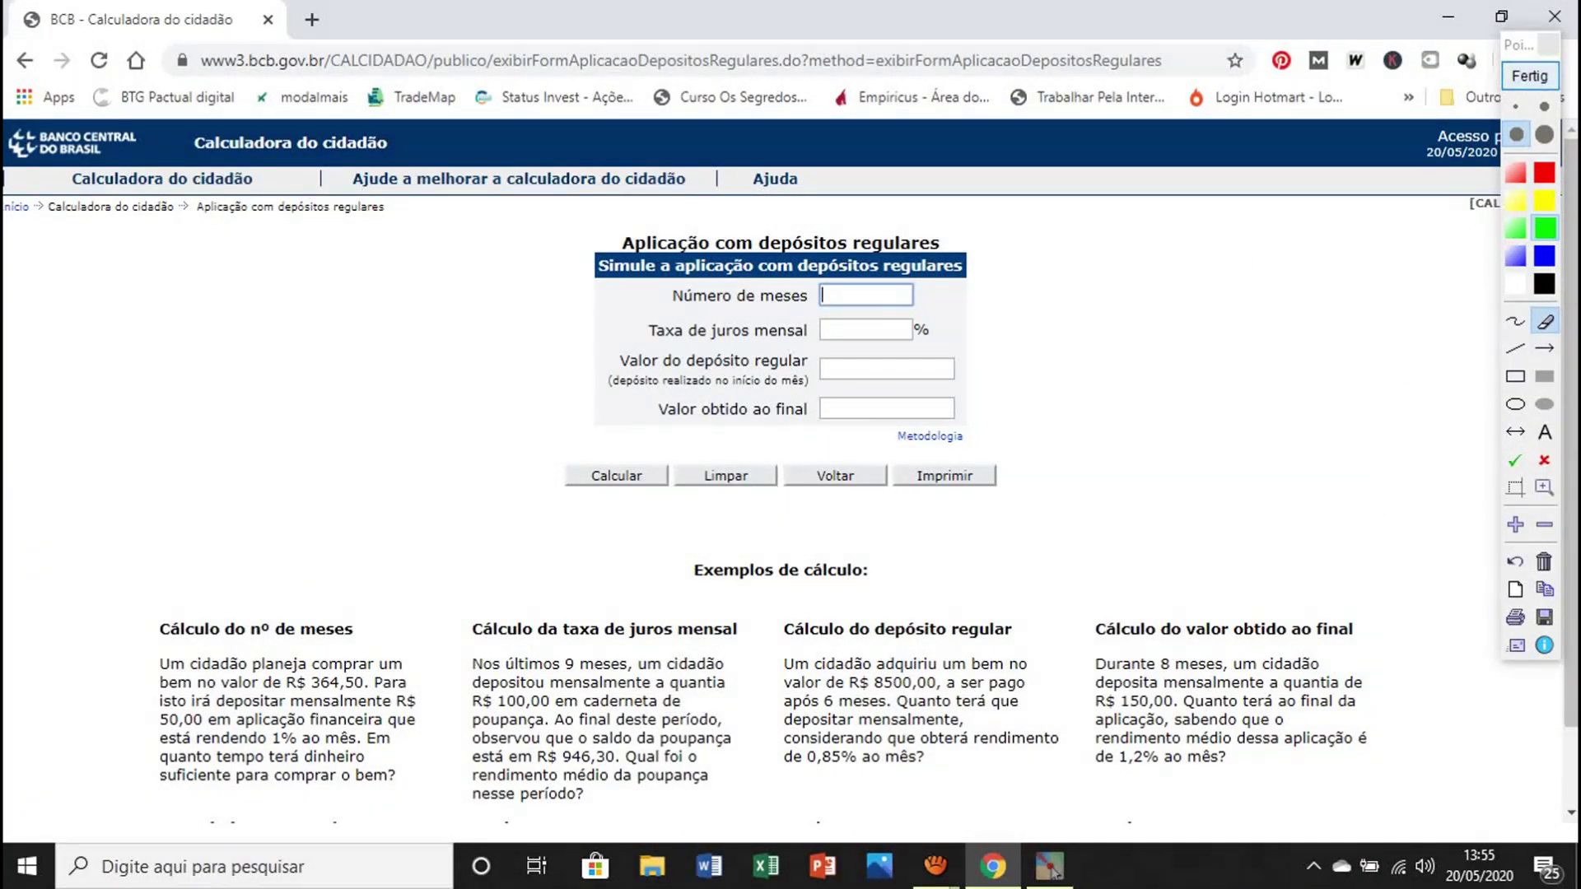
click(1529, 75)
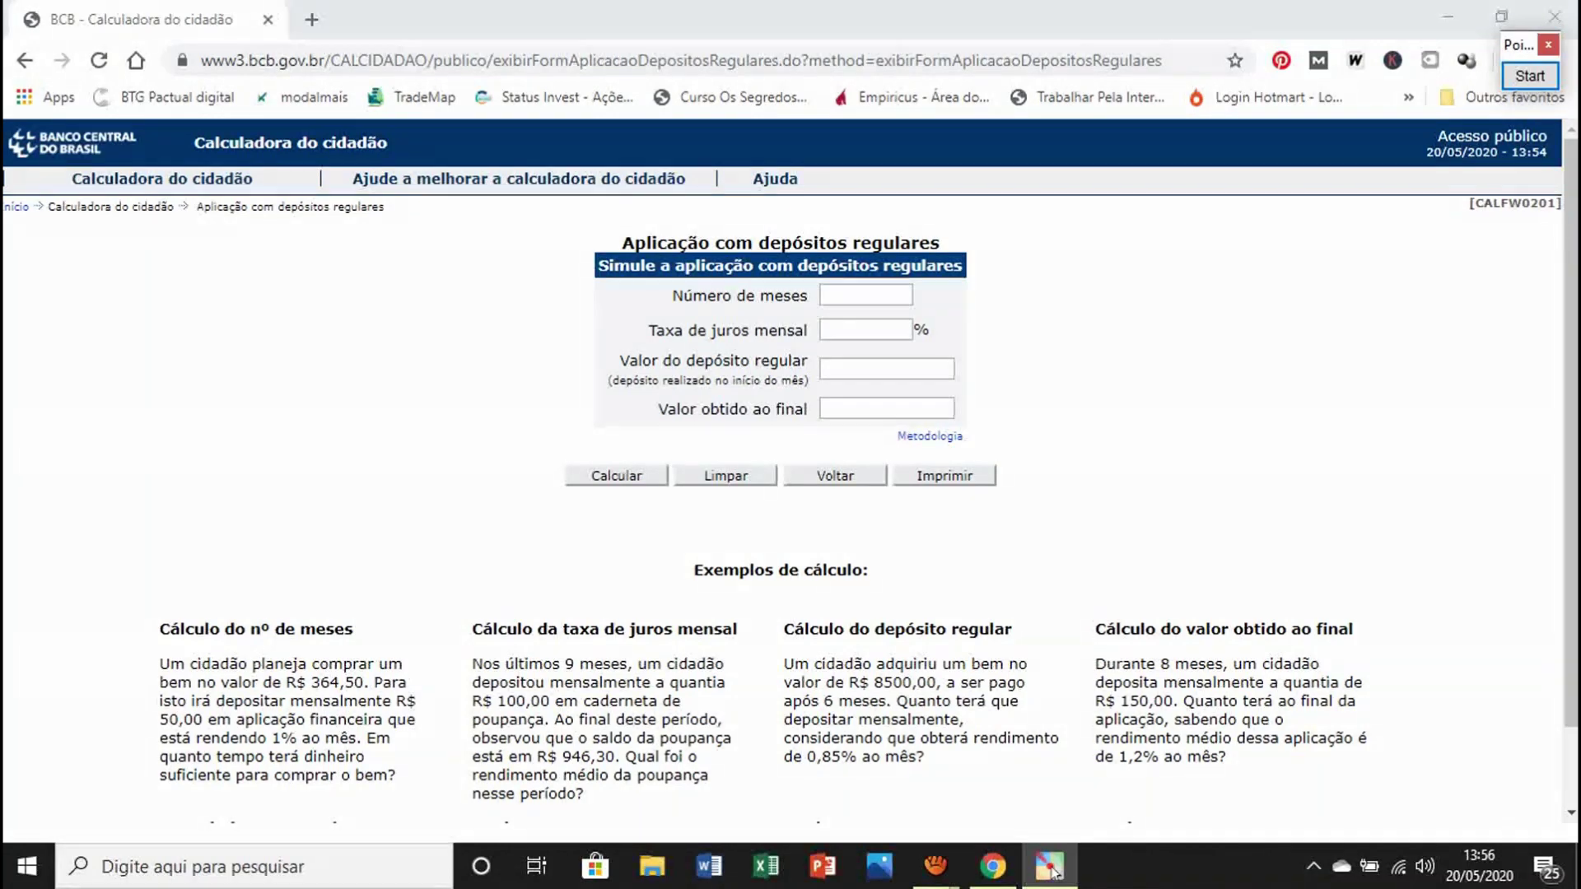
Step: Set the value obtained at the end to 5000,00 and the regular deposit to 200,00 in the regular-deposits simulation
click(872, 408)
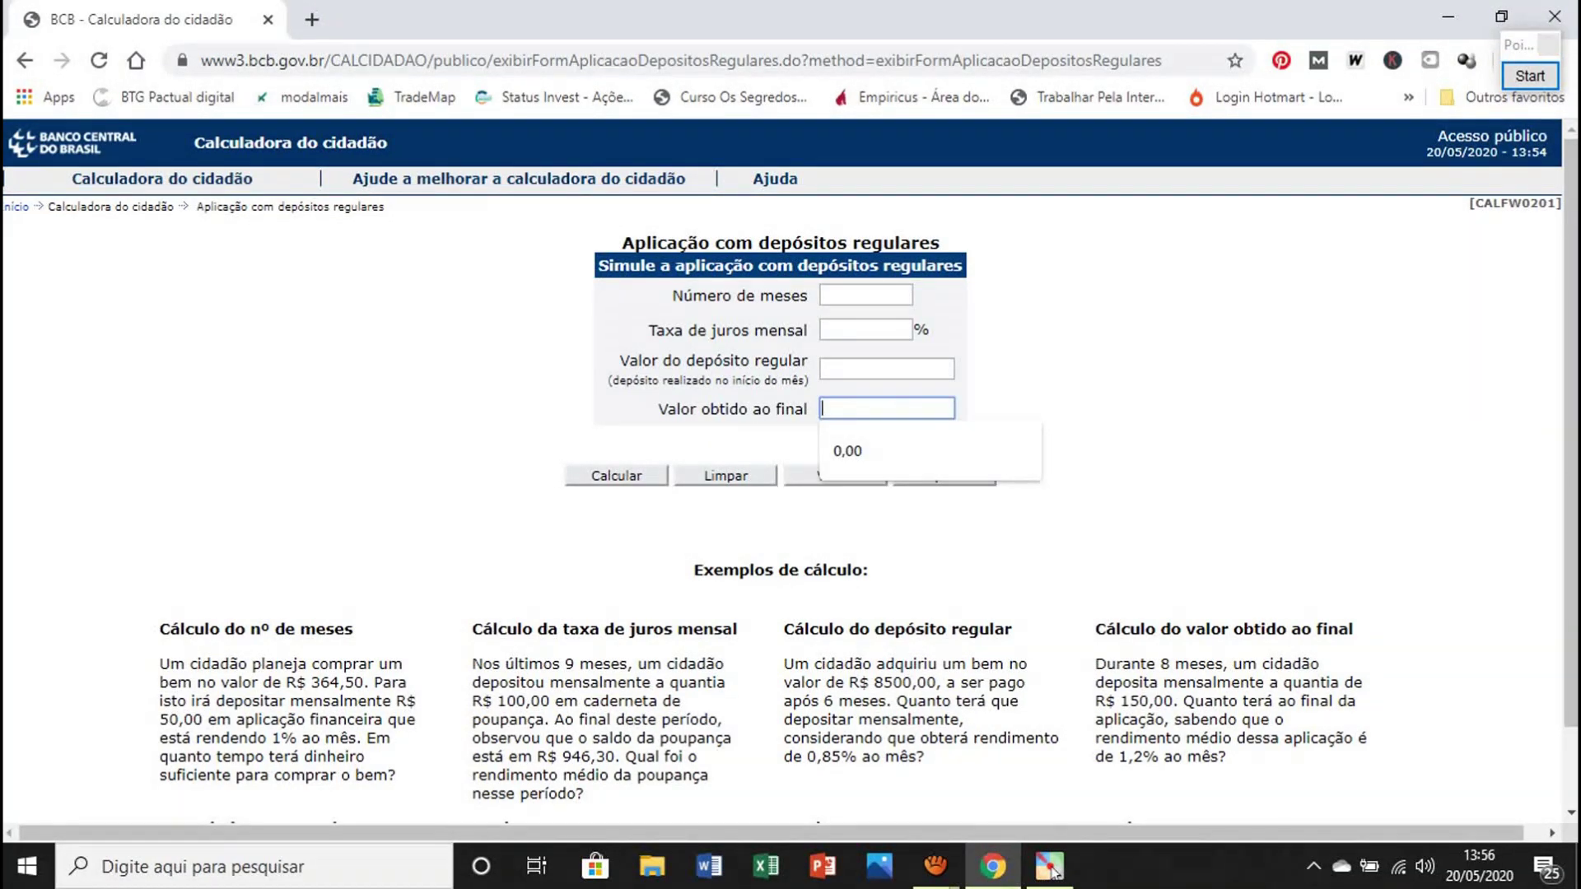
text(0,0500000)
key(Tab)
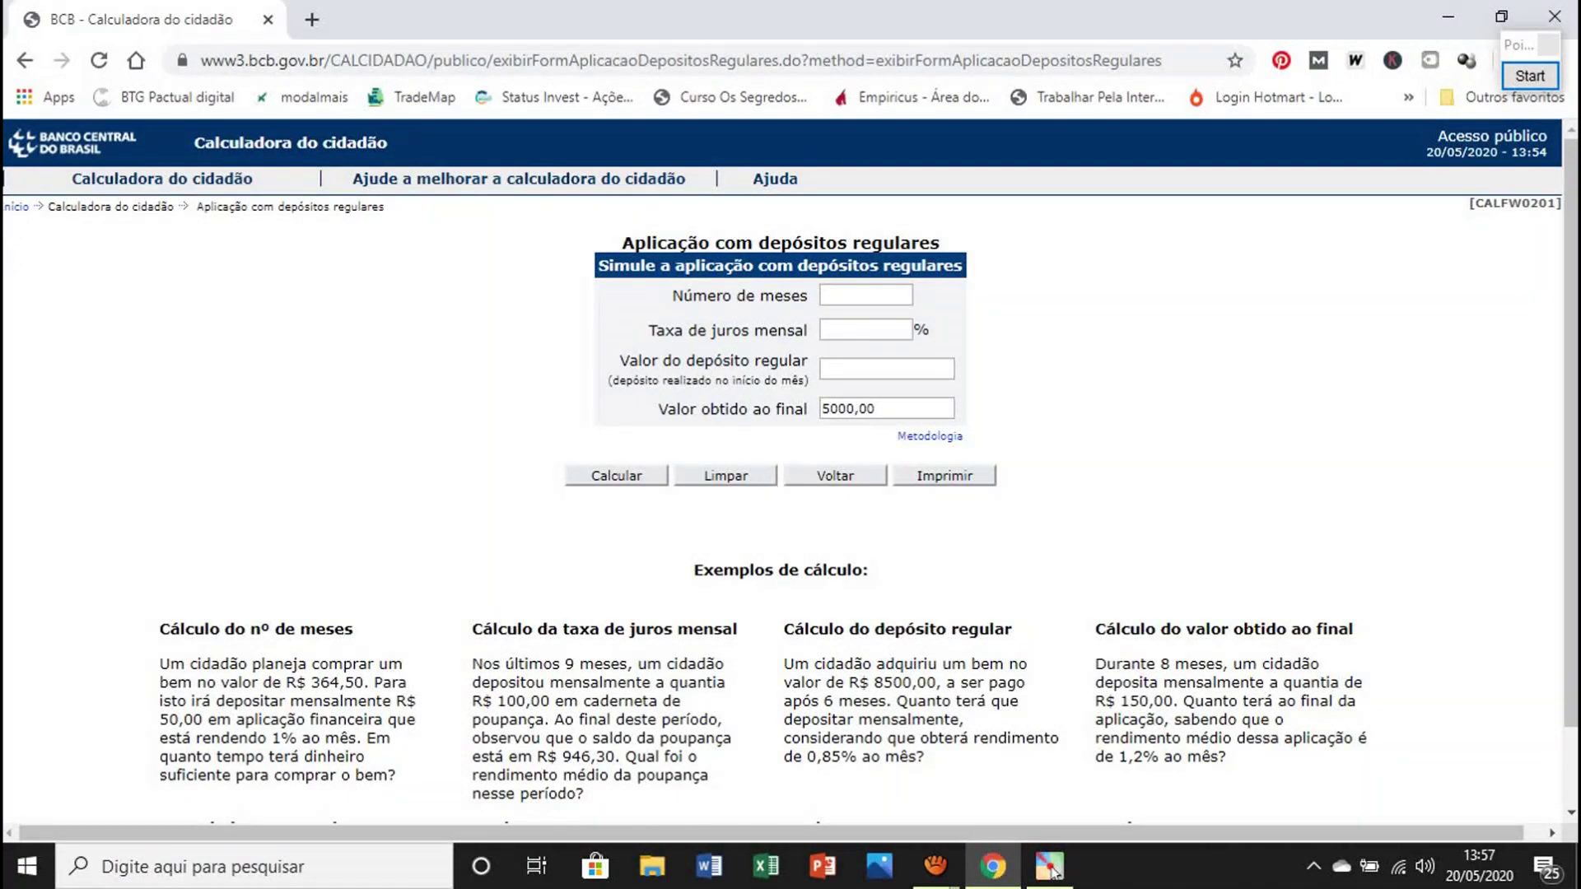
click(860, 369)
text(2,00)
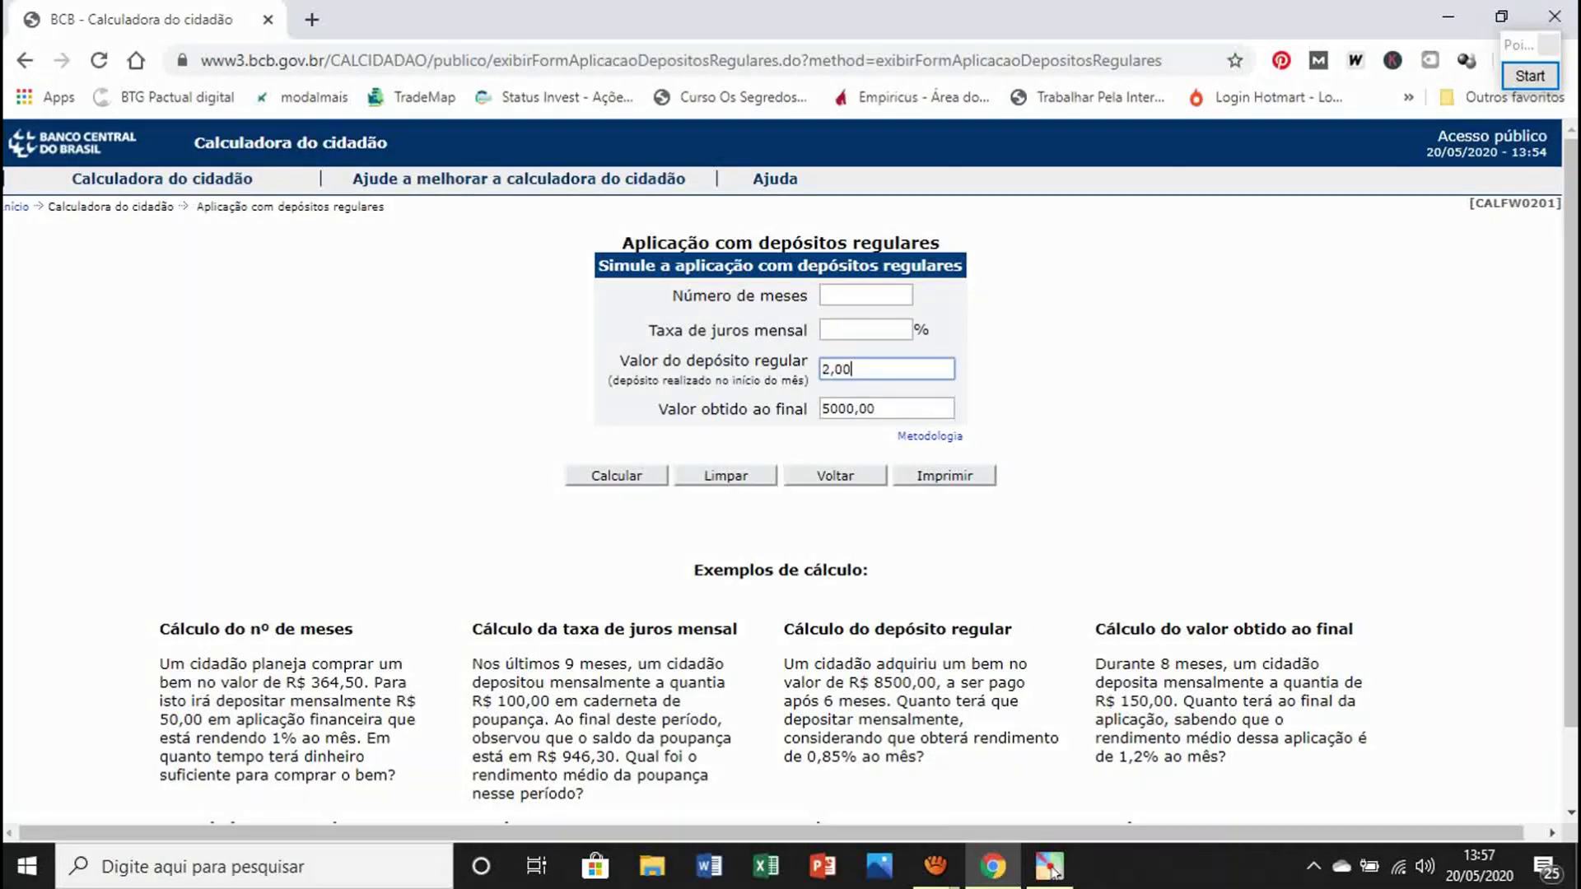
text(00)
click(1051, 871)
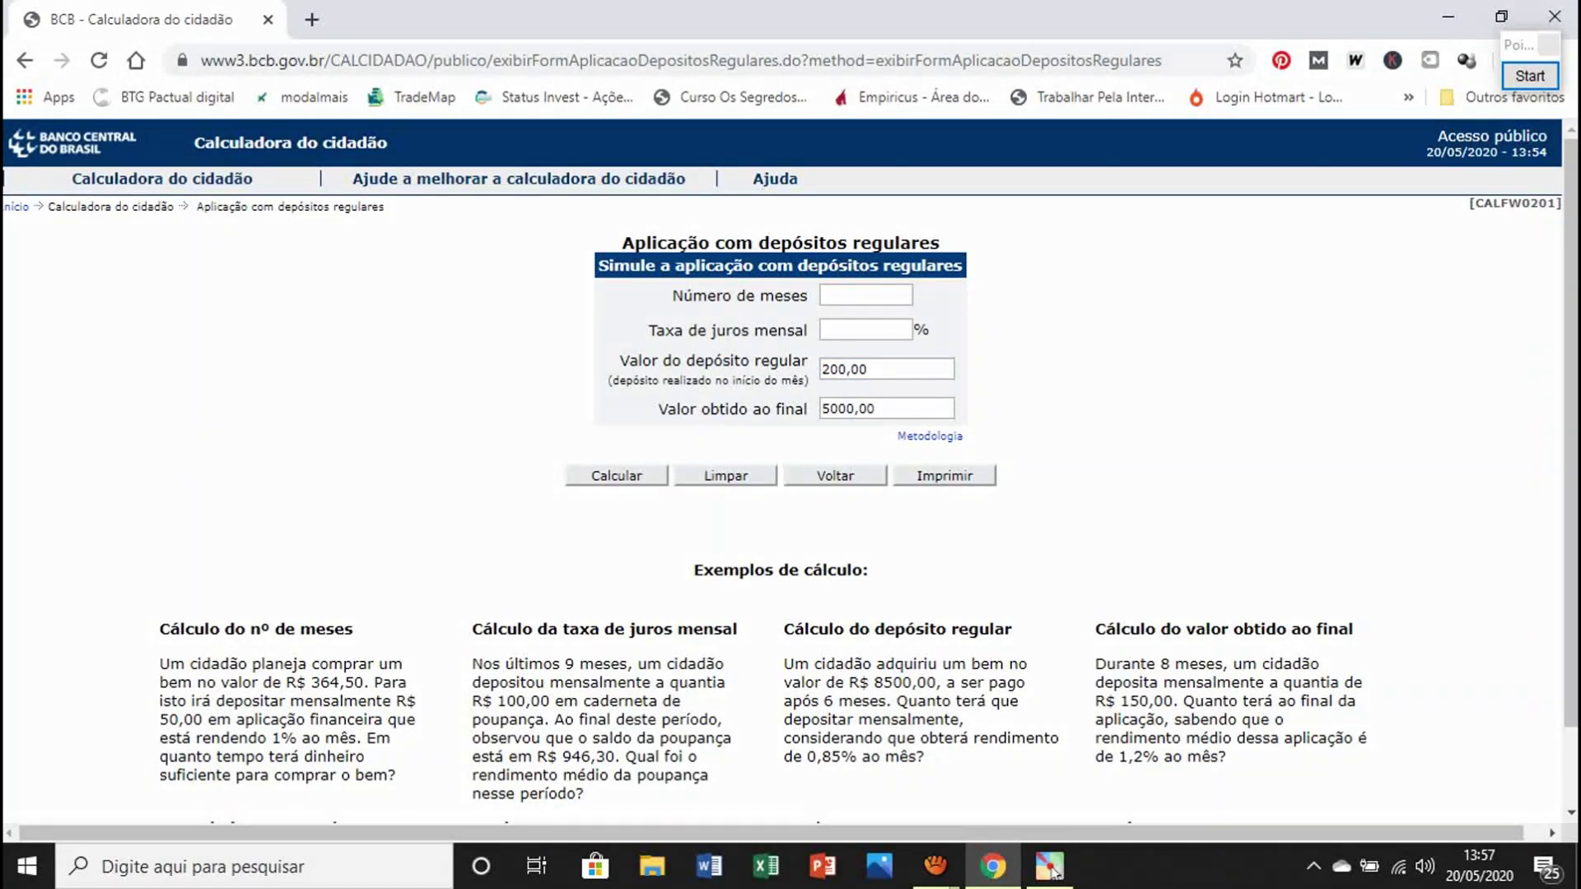
Step: Set the monthly interest rate to 1% and calculate the number of months
click(865, 329)
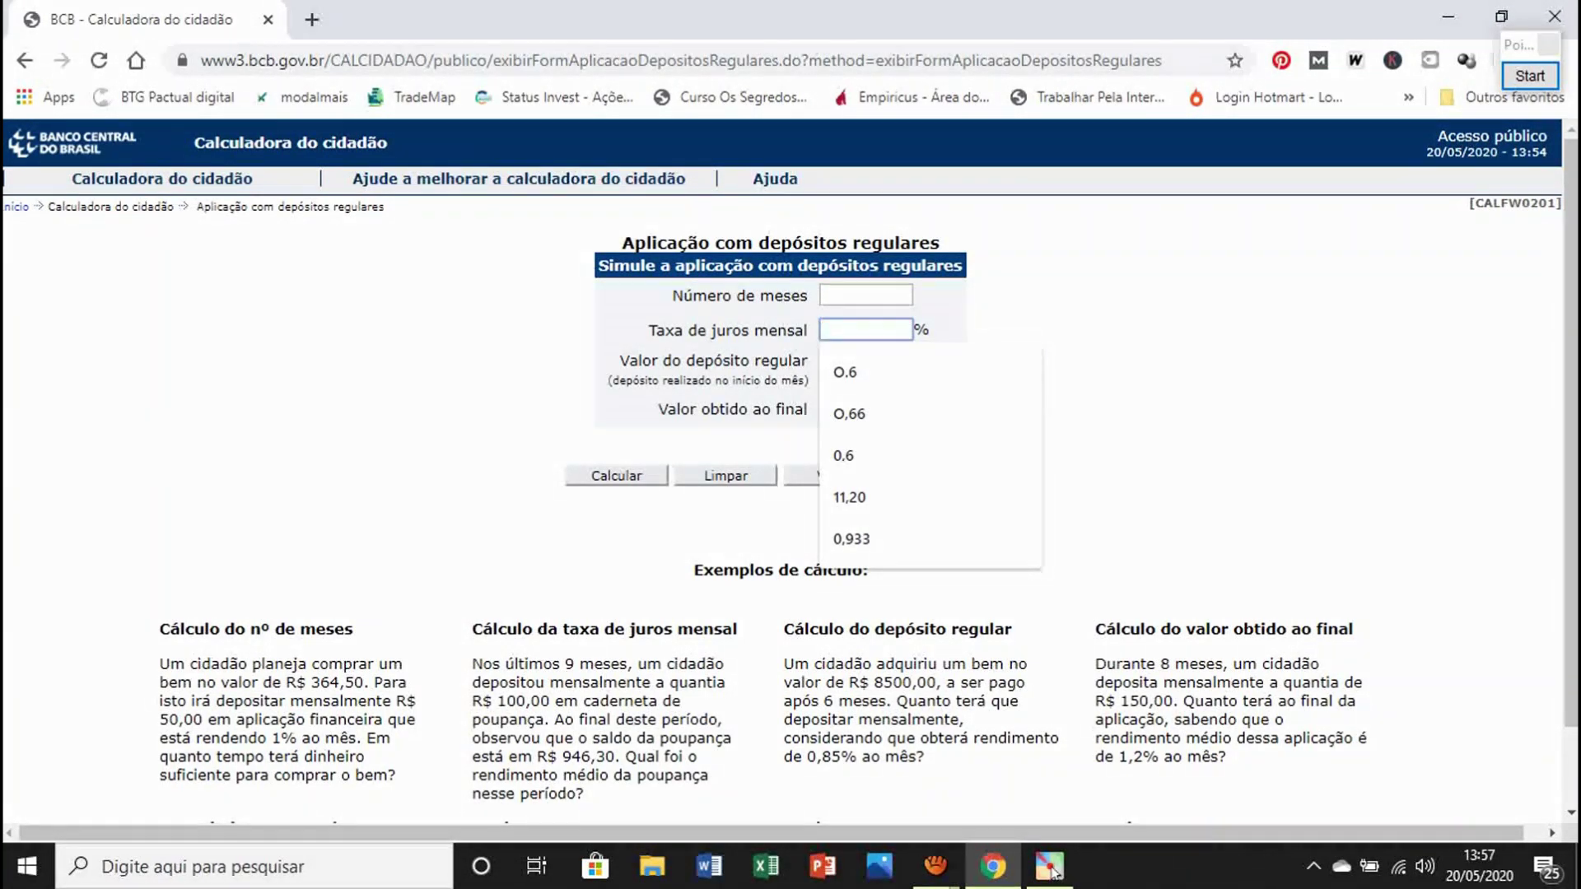
text(1)
key(Tab)
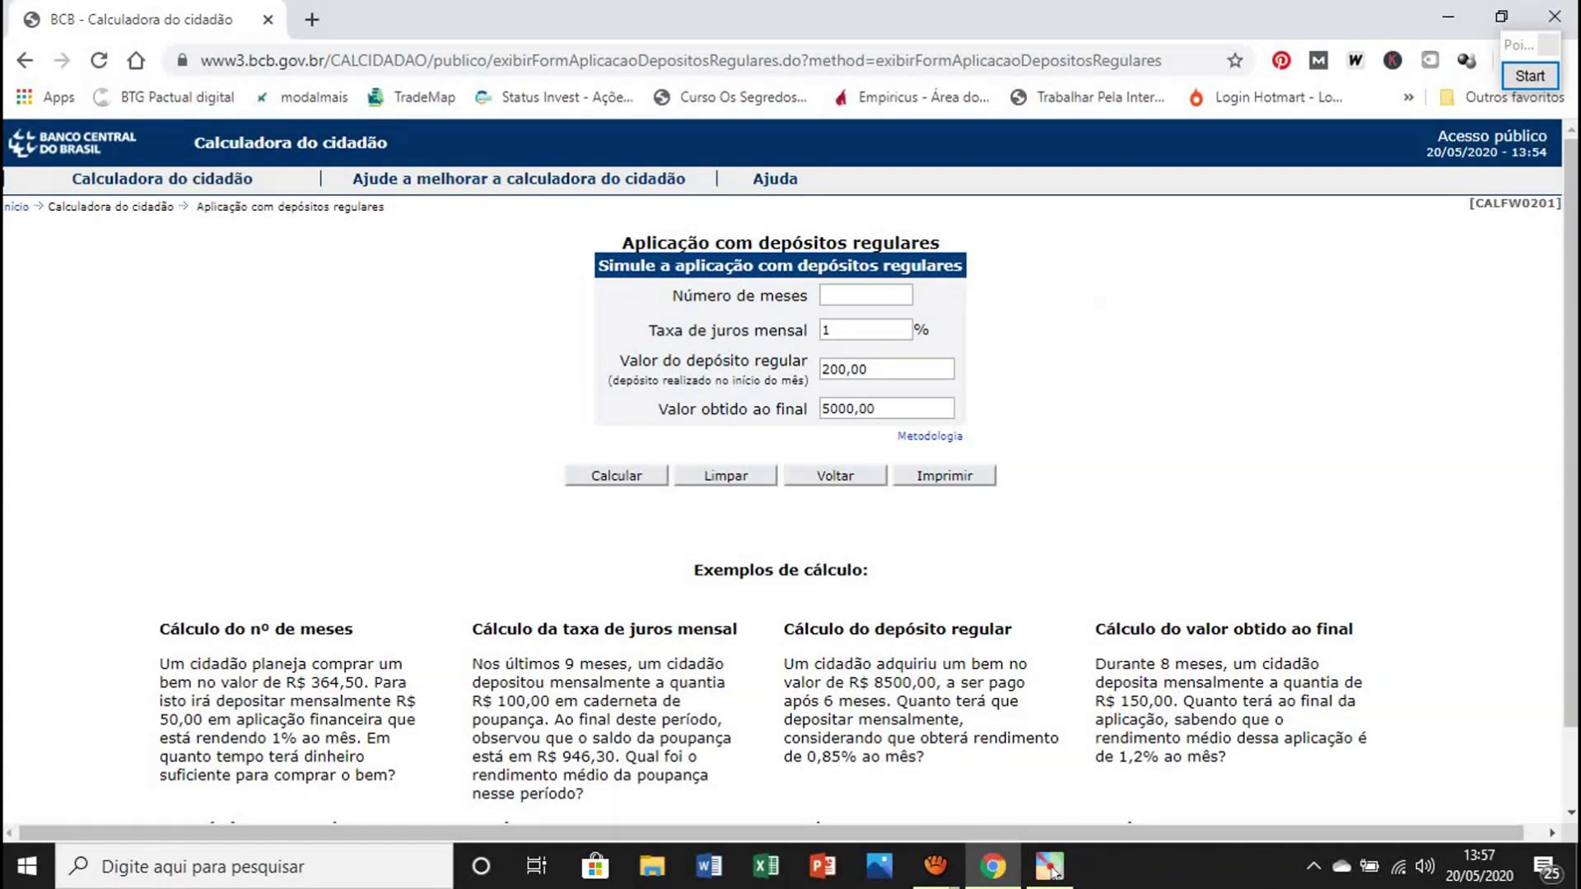
click(616, 476)
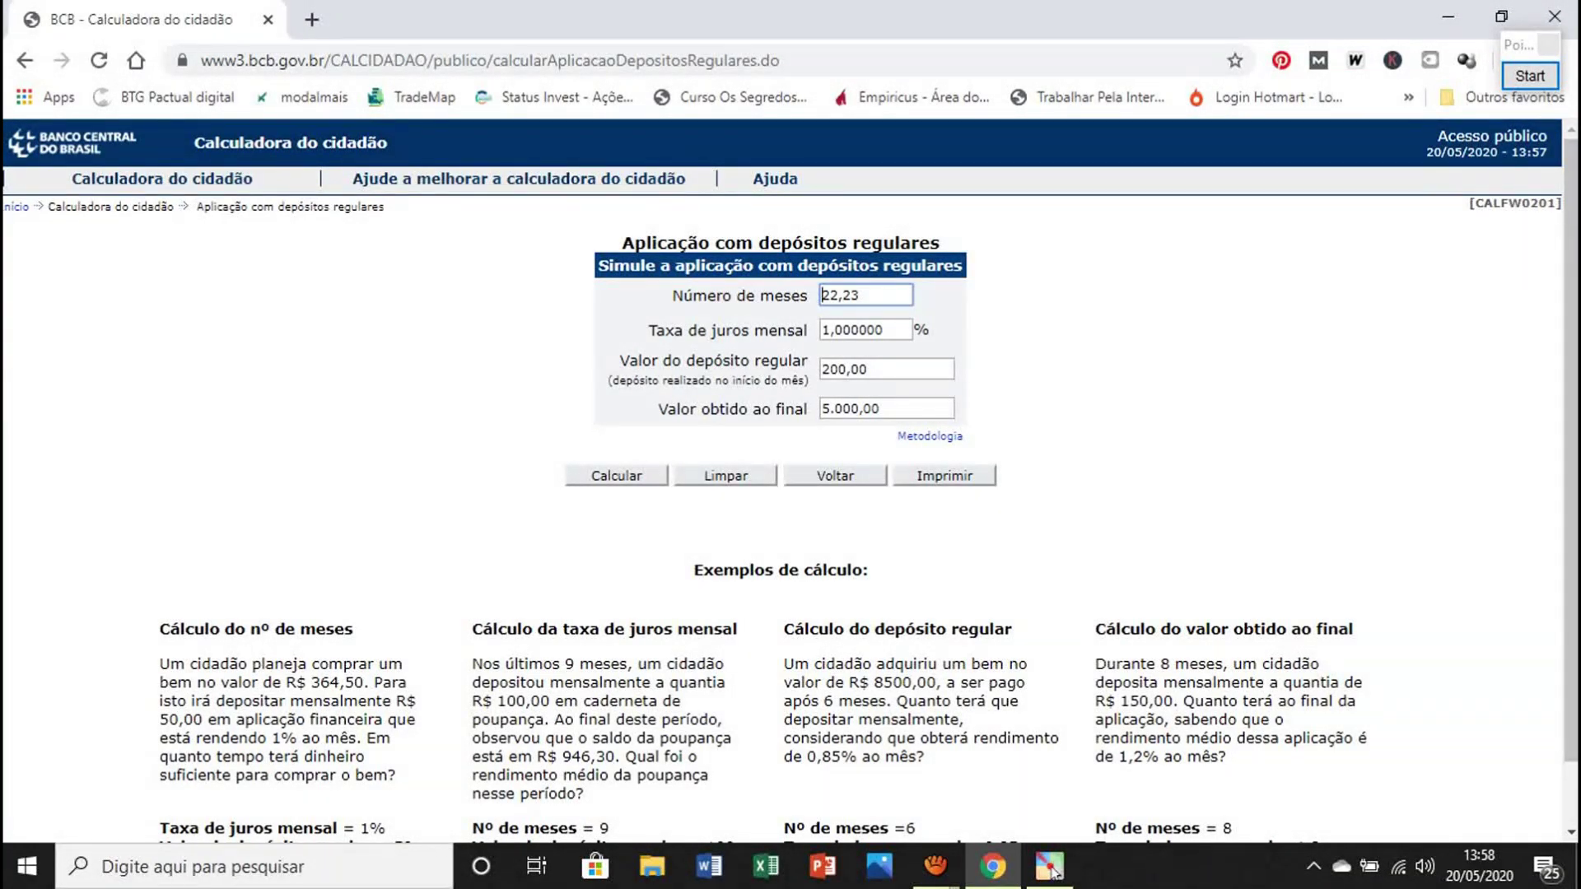
Step: Mark the calculated number of months with a green check mark, erase the mark and leave annotation mode
click(1530, 75)
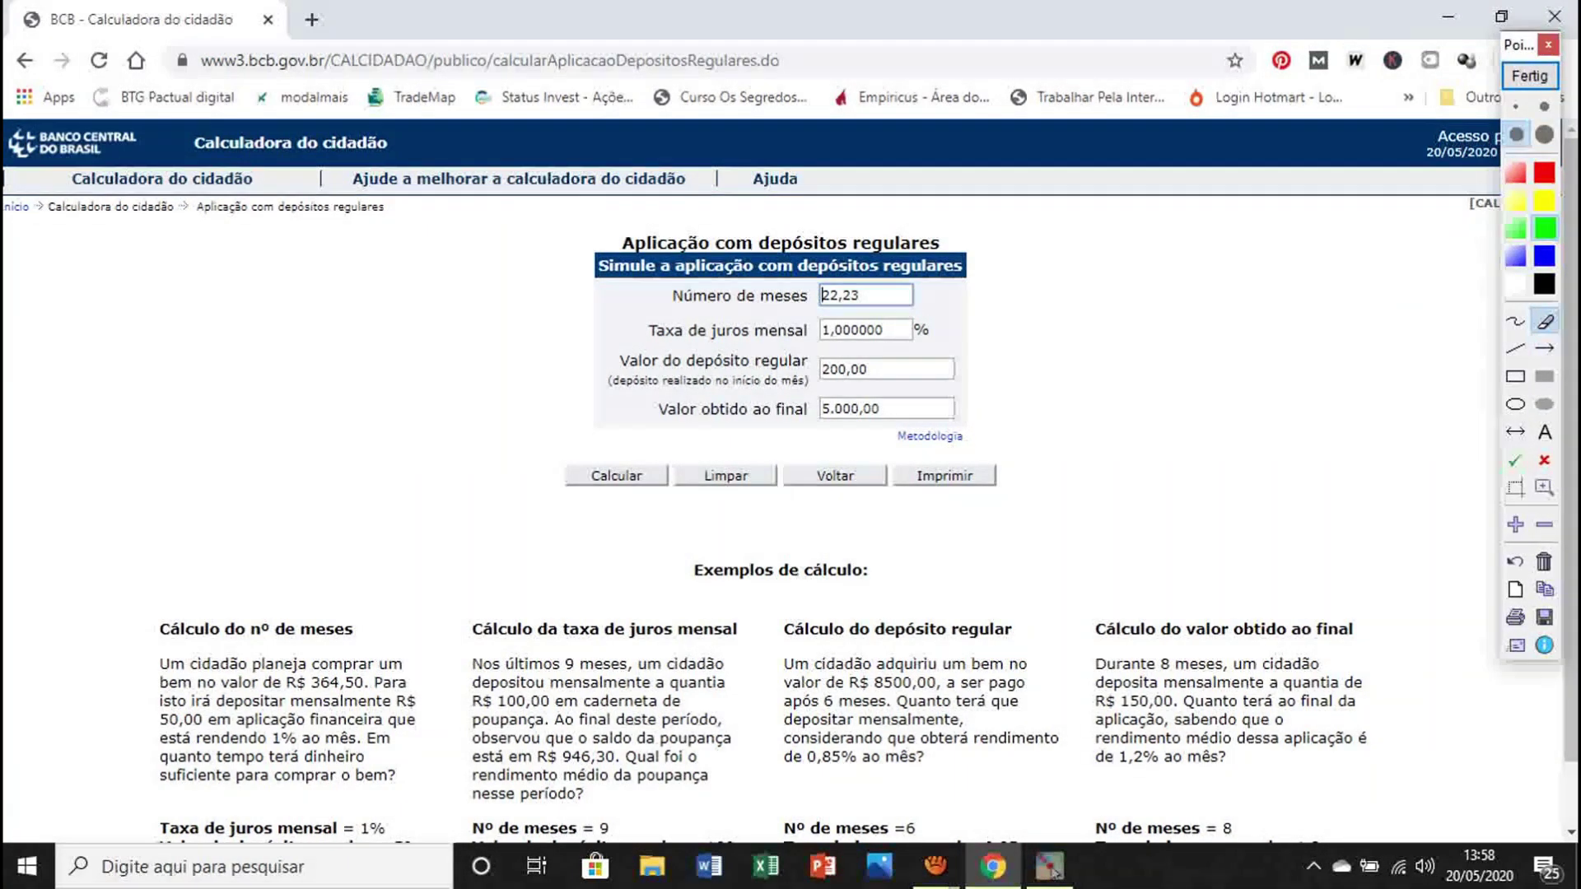
click(1515, 460)
click(947, 284)
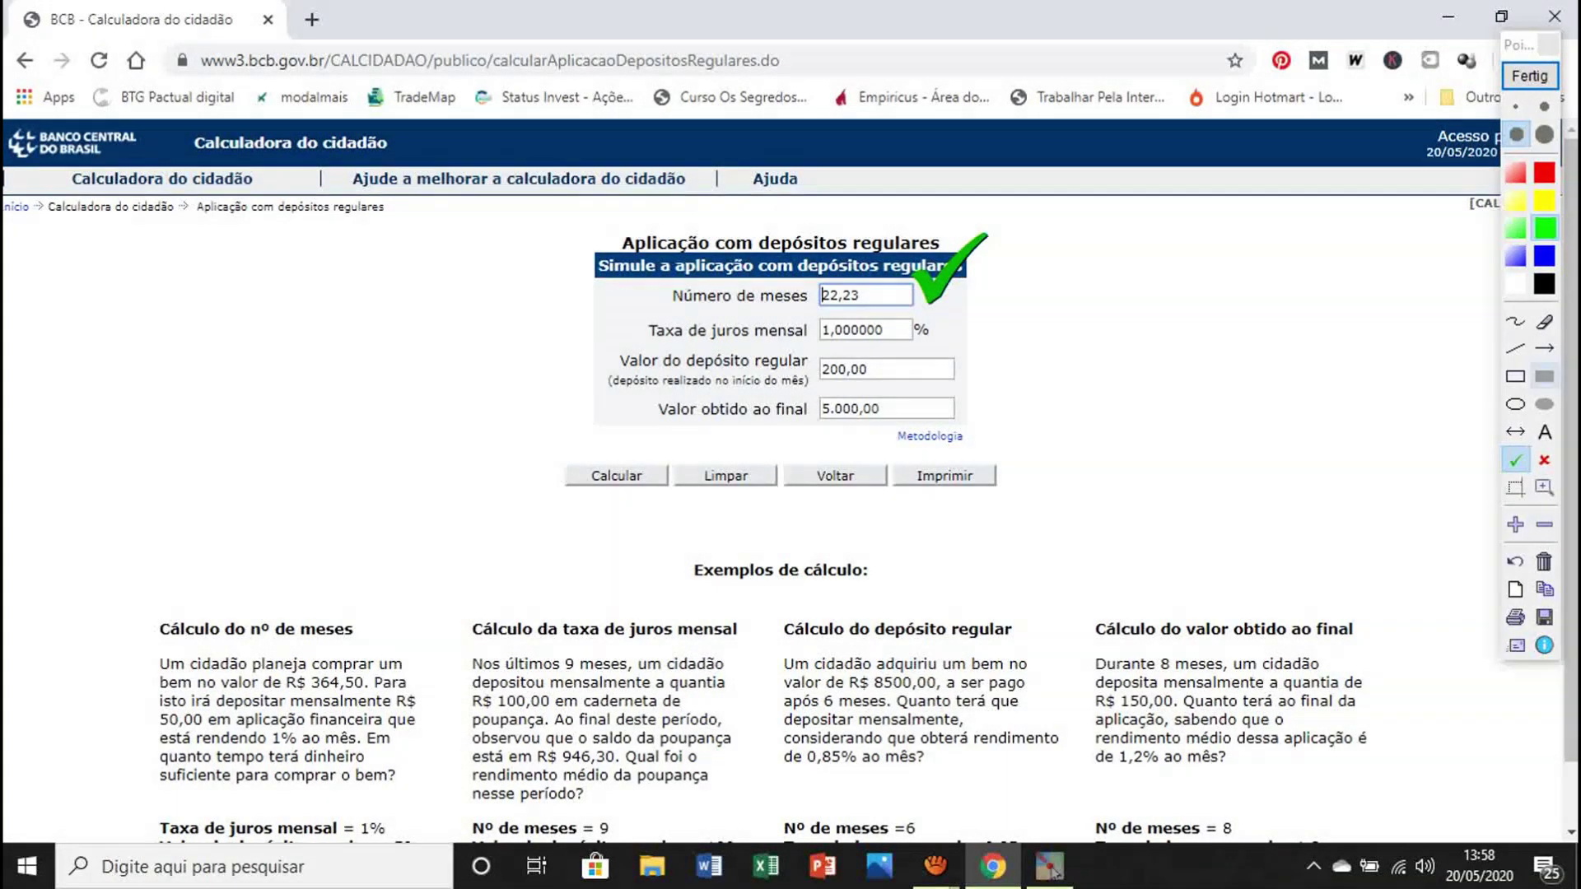
click(1545, 321)
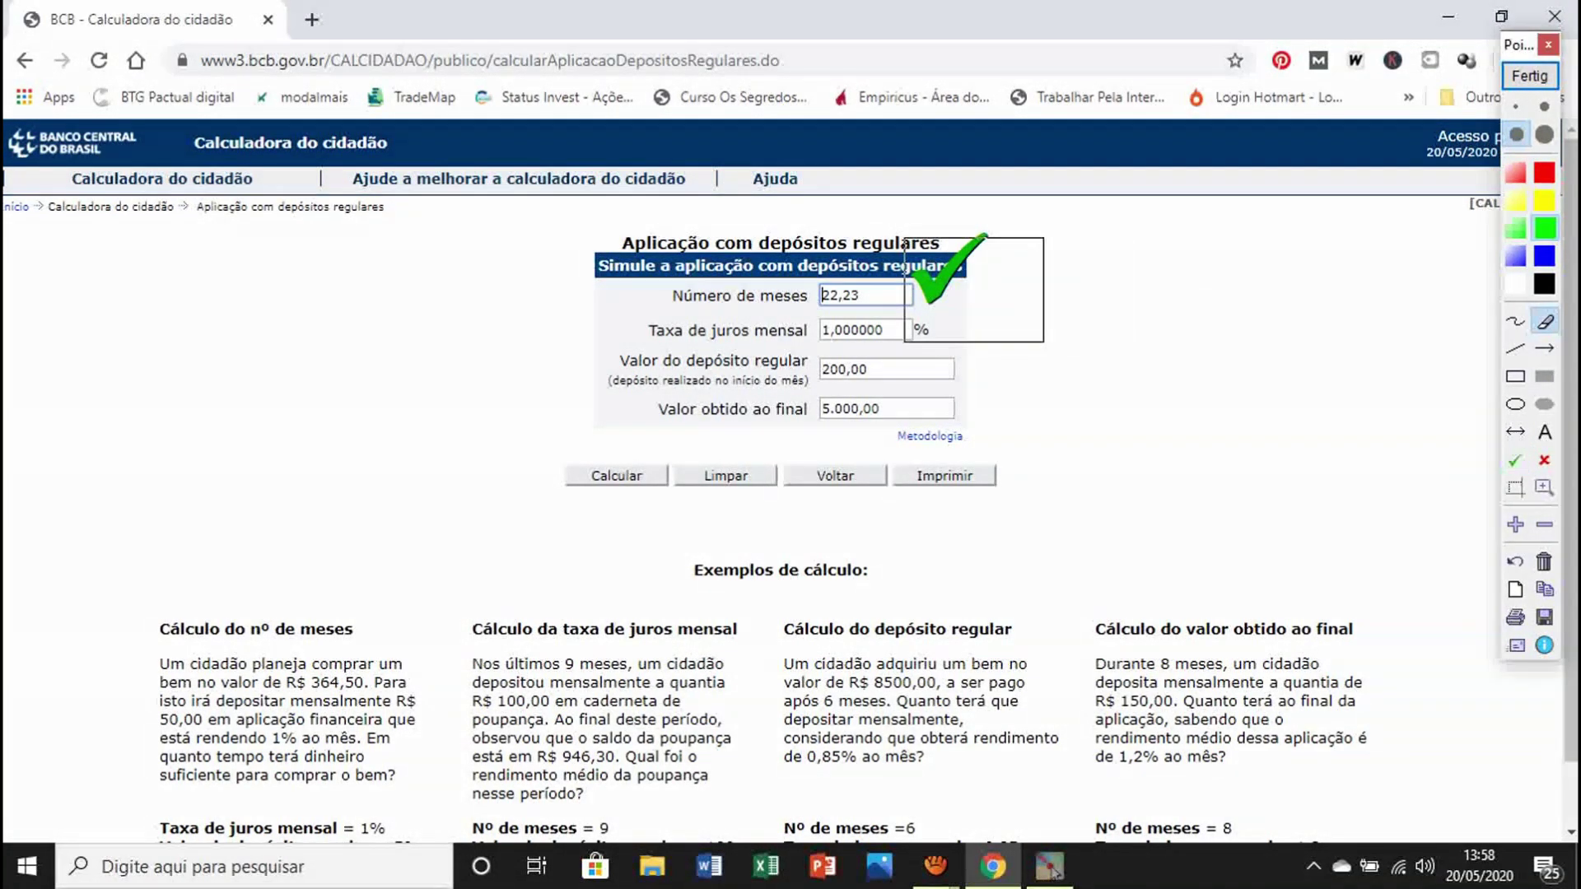
click(975, 288)
click(1530, 75)
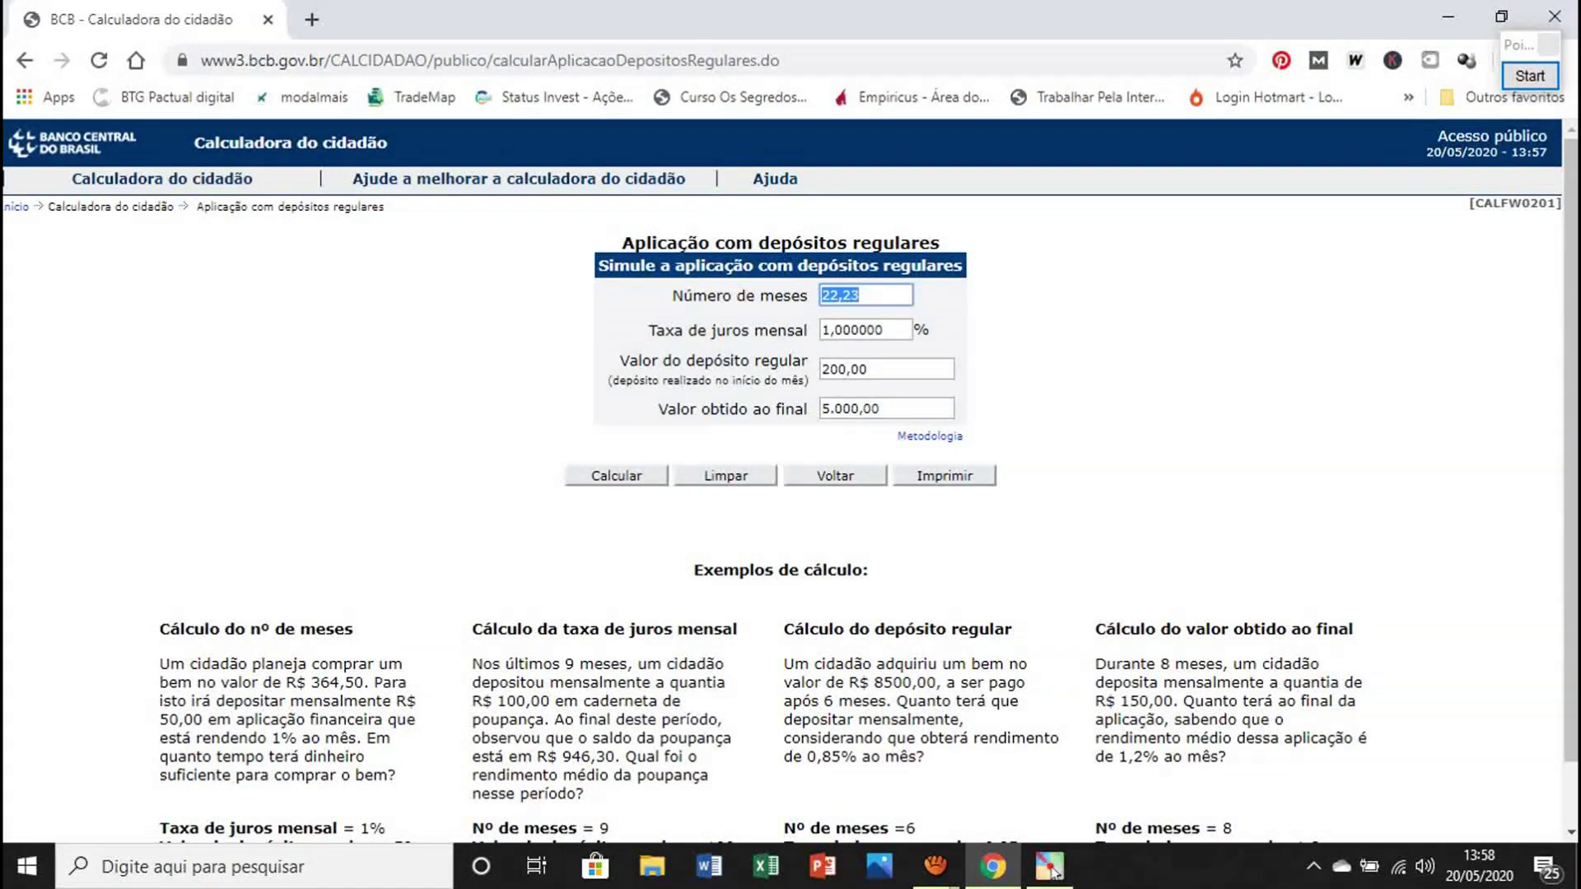
Step: Clear the form and enter 12 months with a regular deposit of 300,00
click(725, 476)
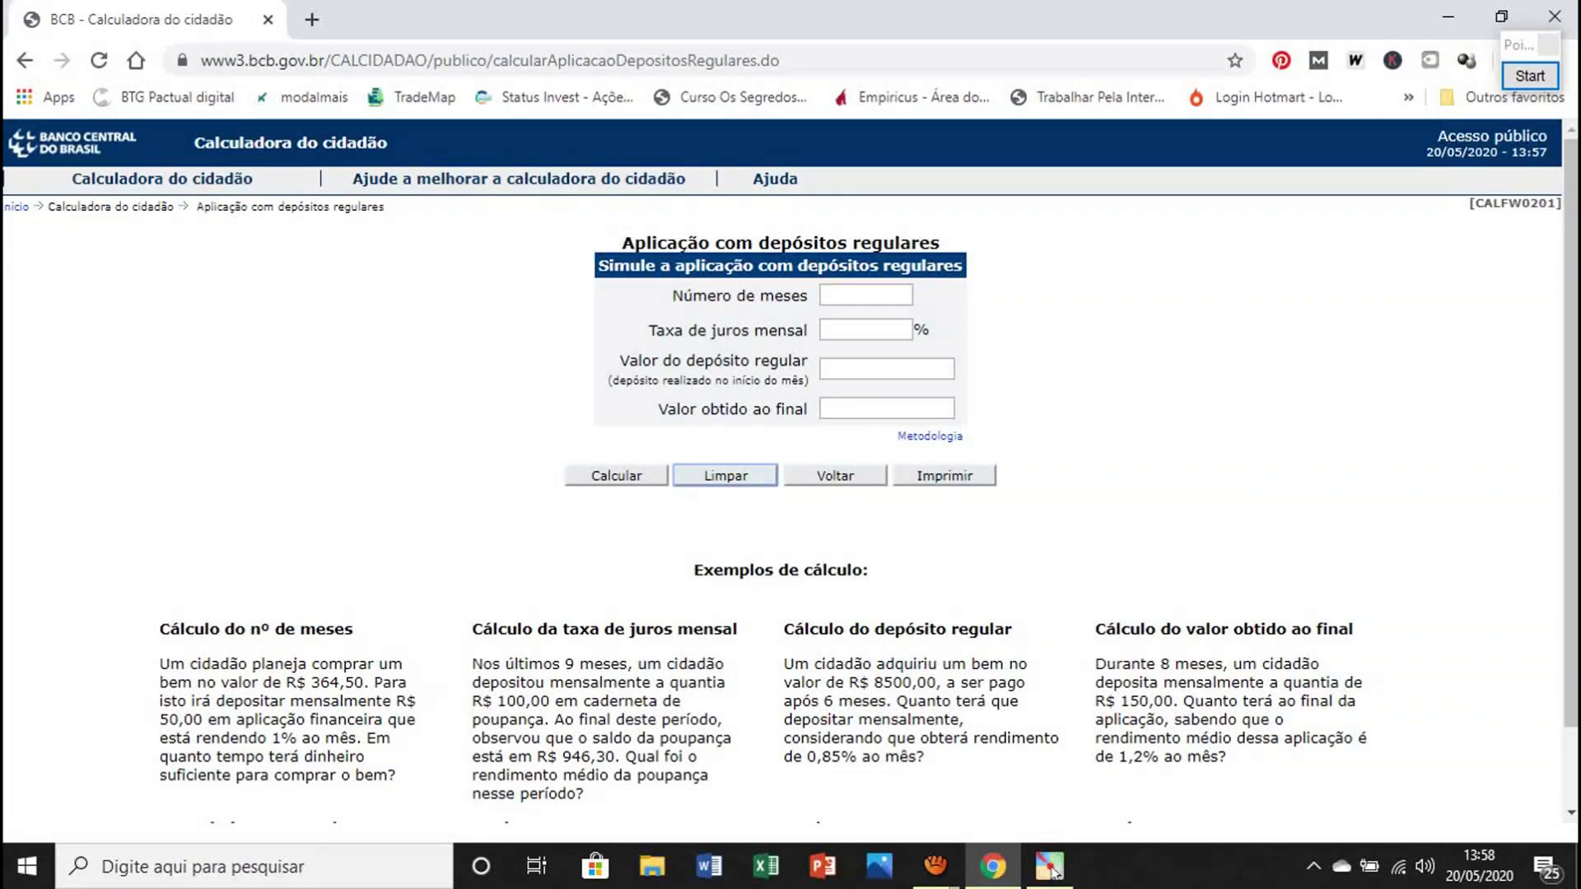
click(866, 296)
text(1)
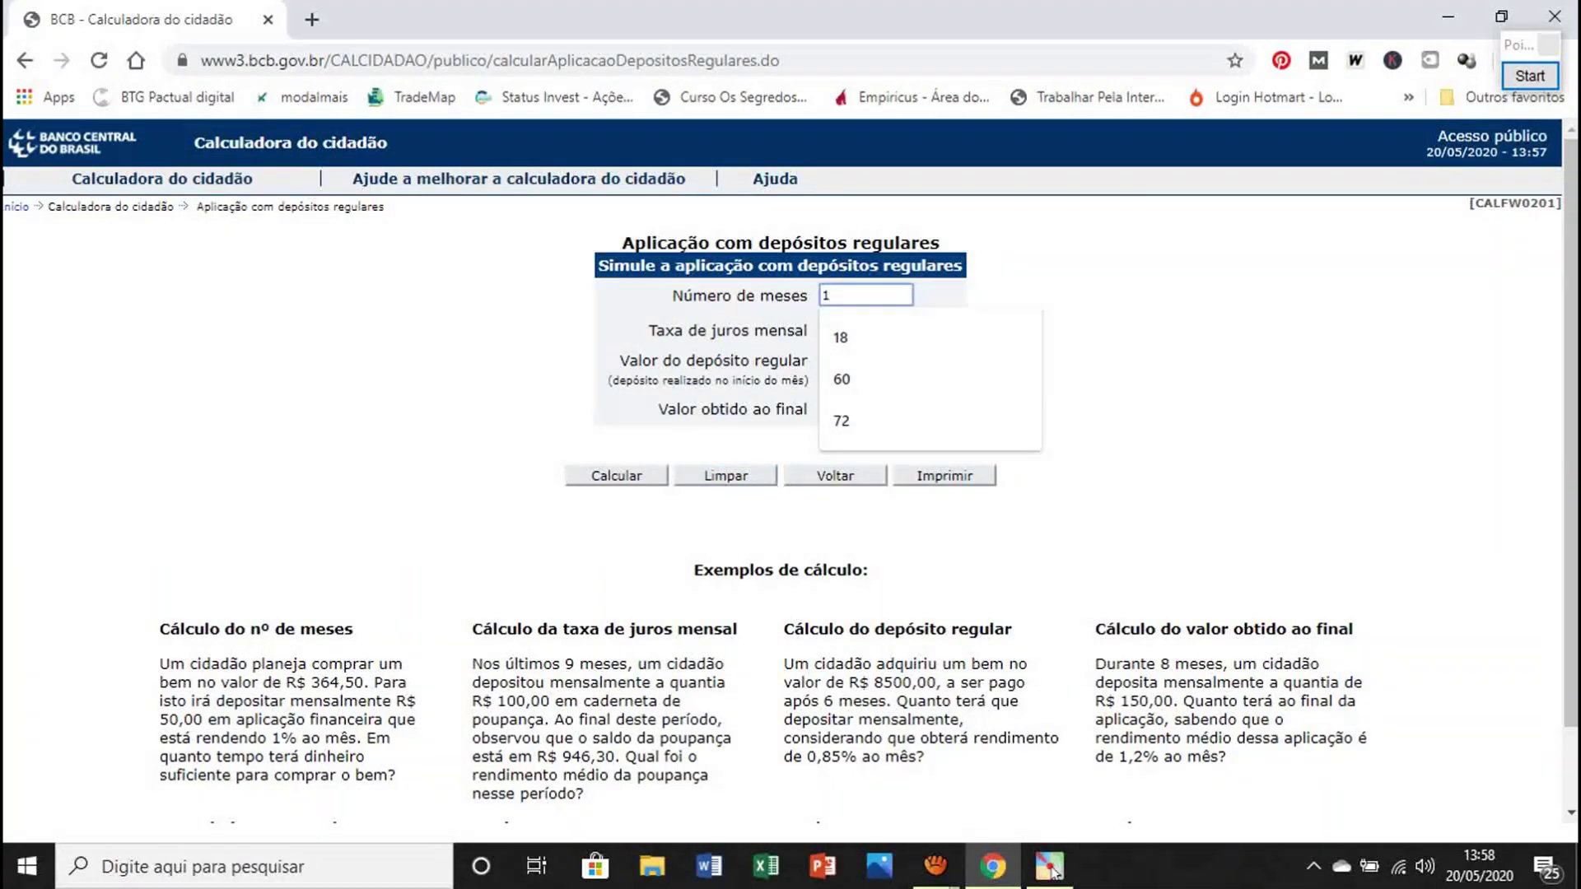
text(2)
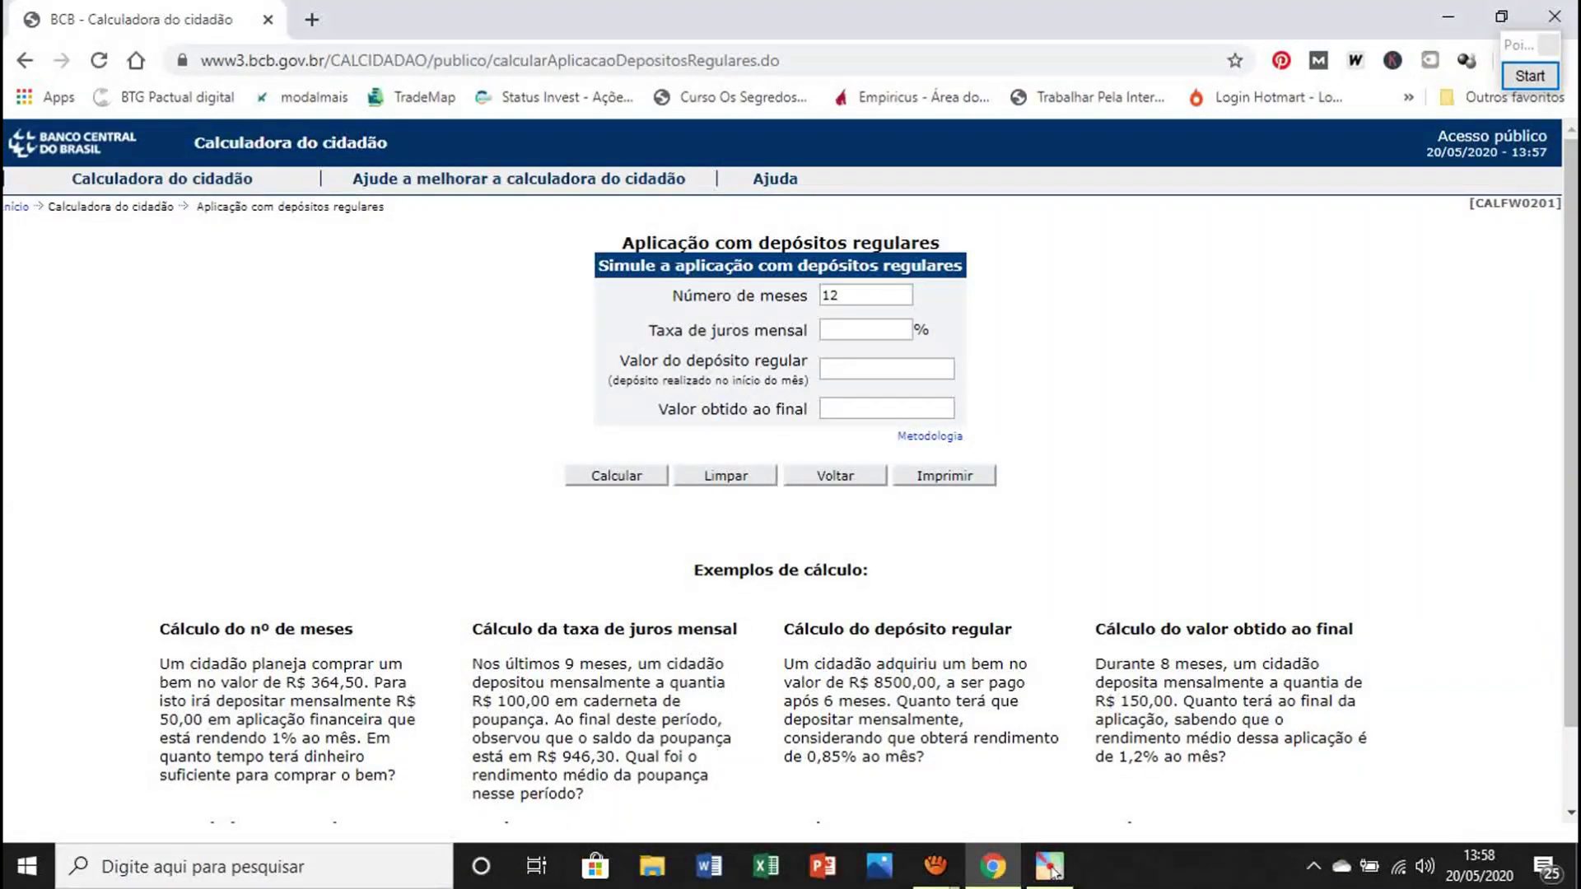
click(874, 371)
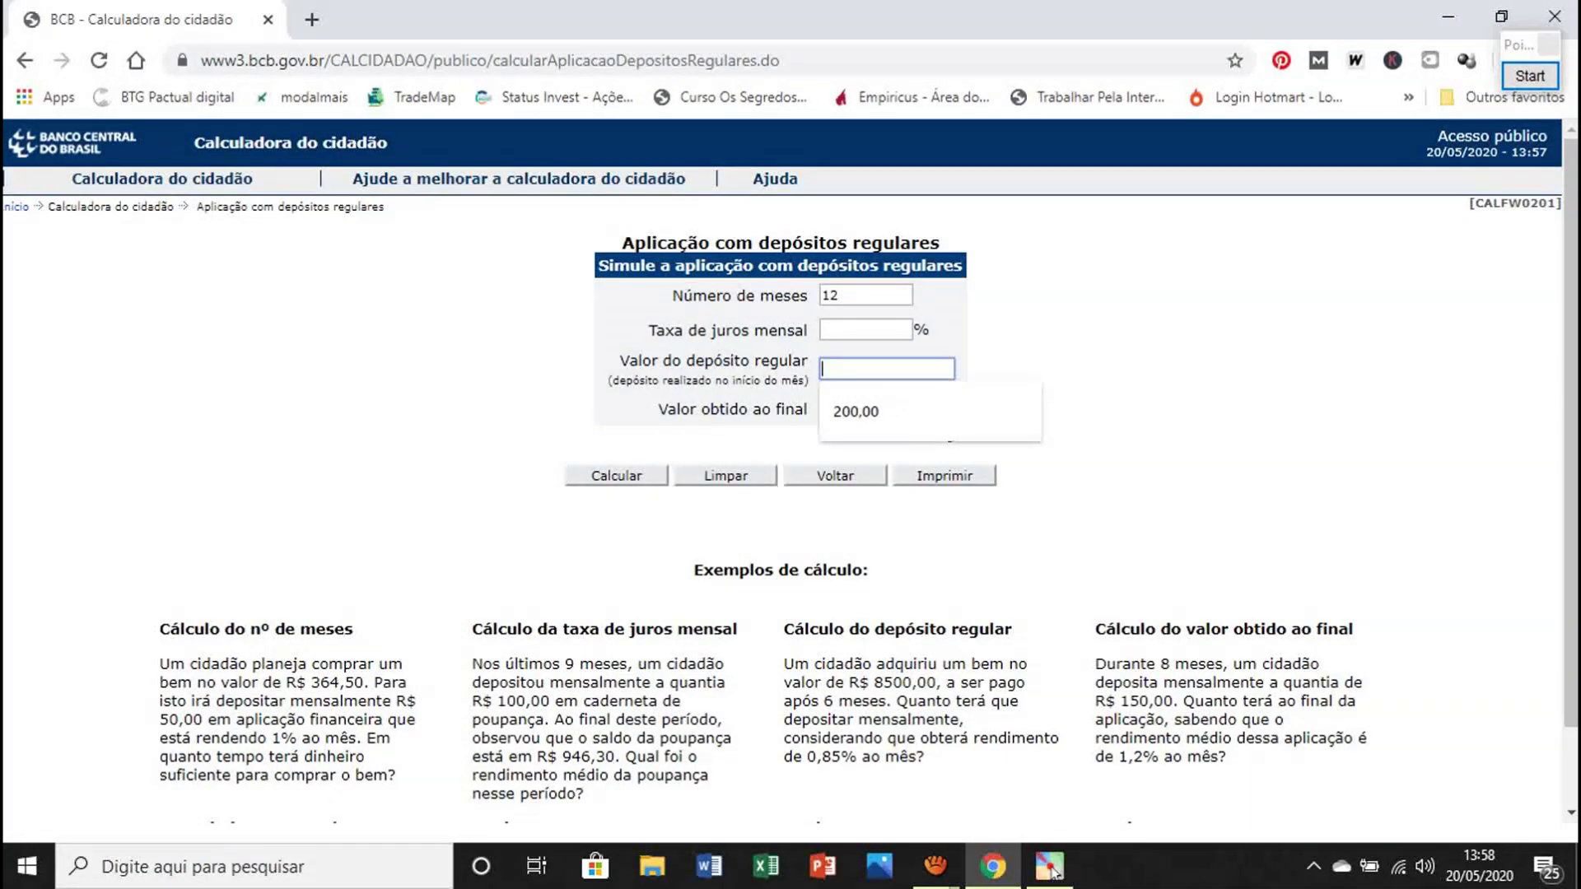
text(3,00)
text(00)
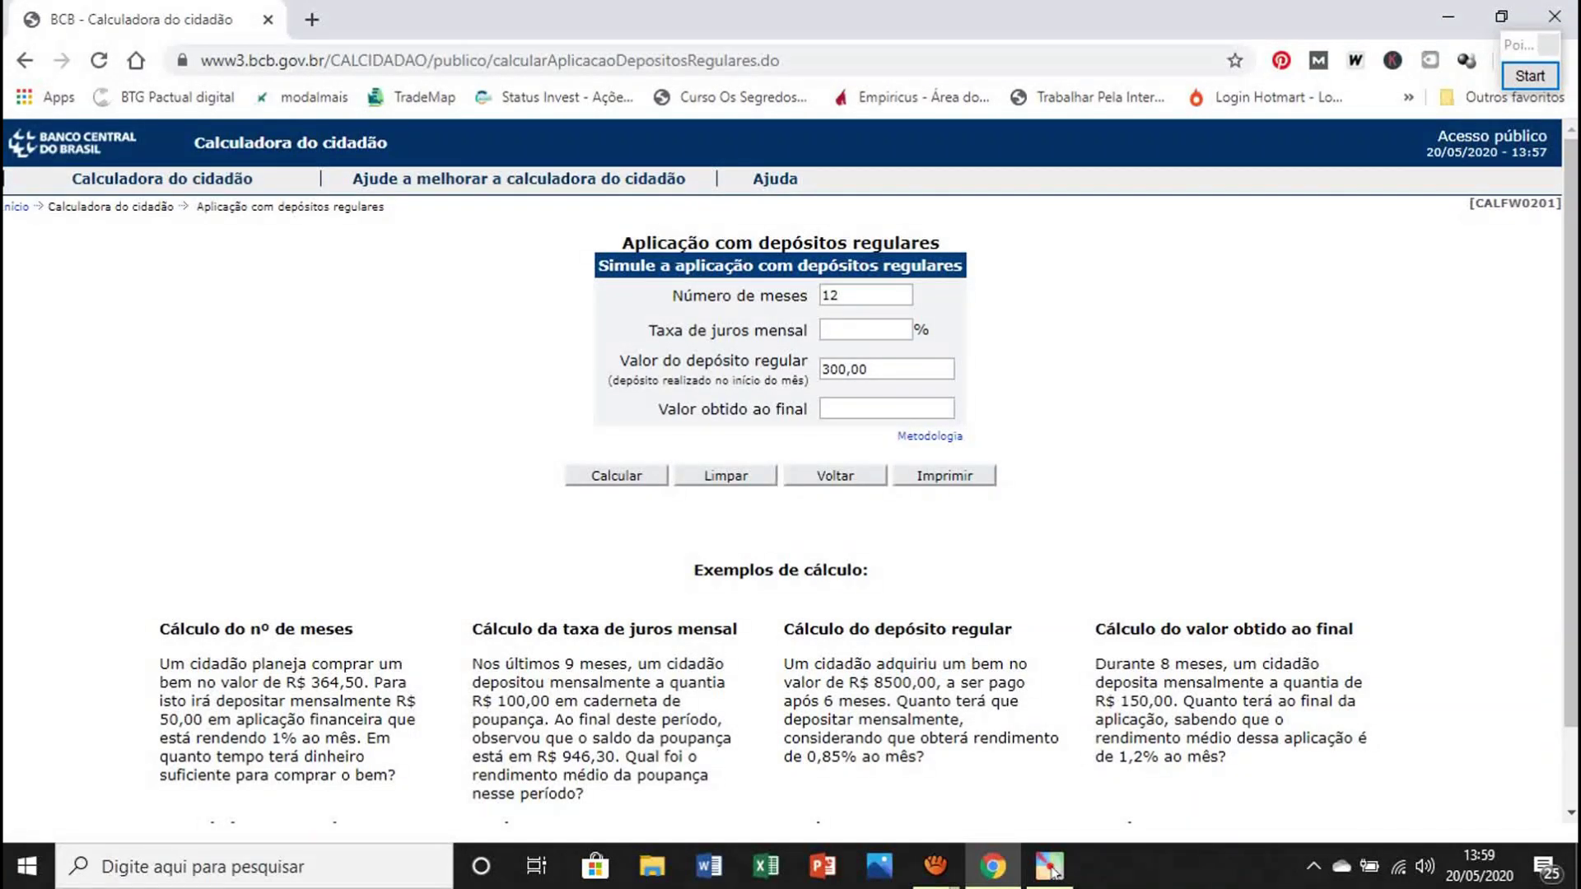
Step: Set the value obtained at the end to 4000,00 and calculate the monthly interest rate
click(887, 409)
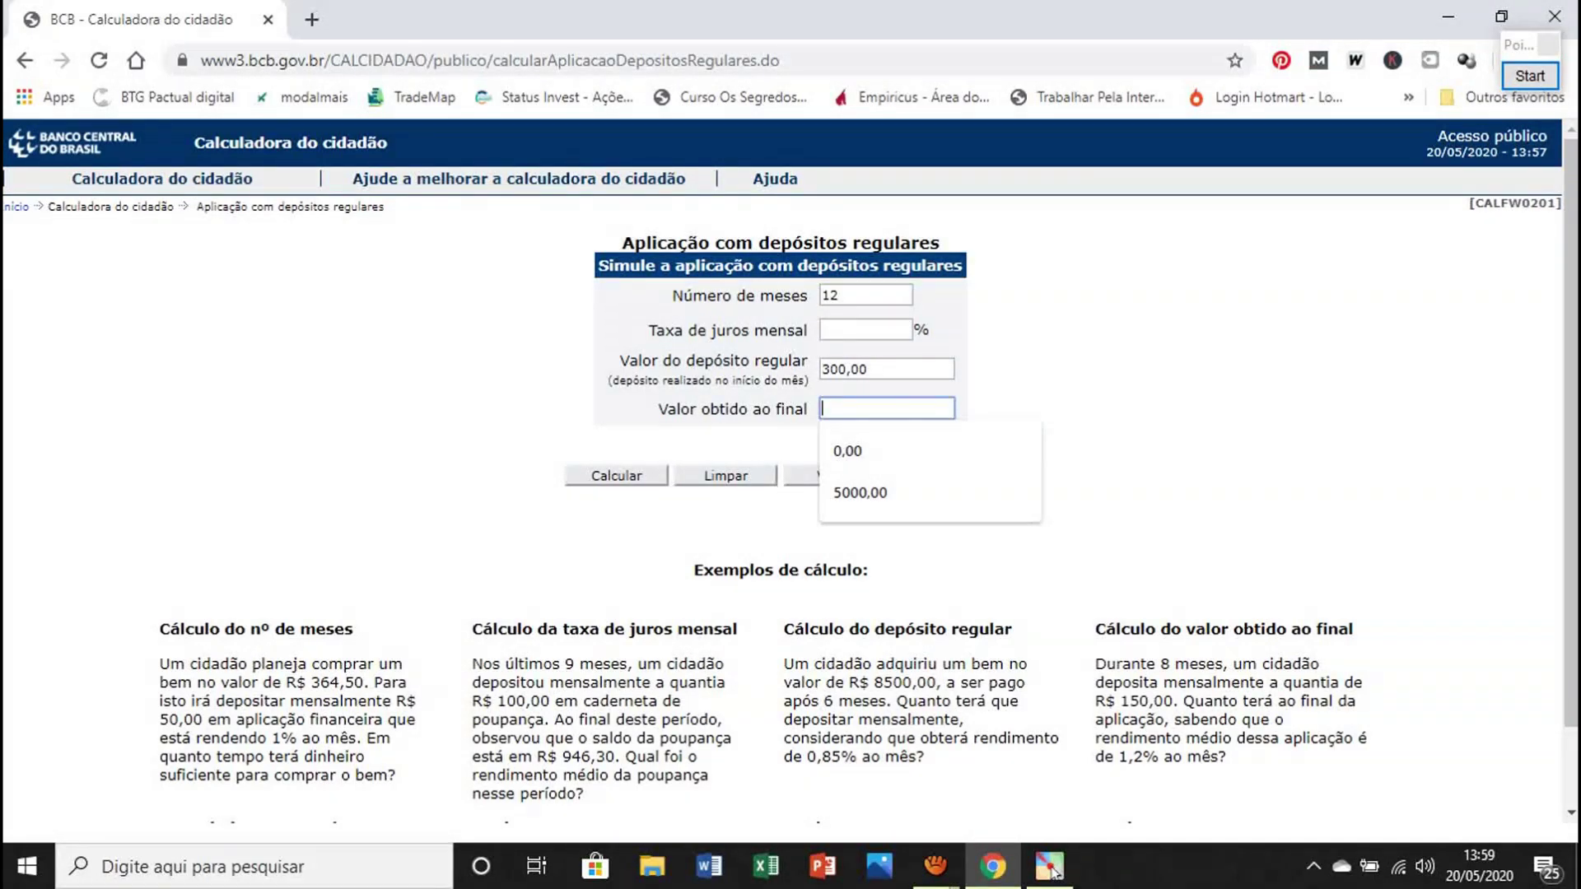
text(0,02)
key(BackSpace)
text(0)
text(0000)
key(Tab)
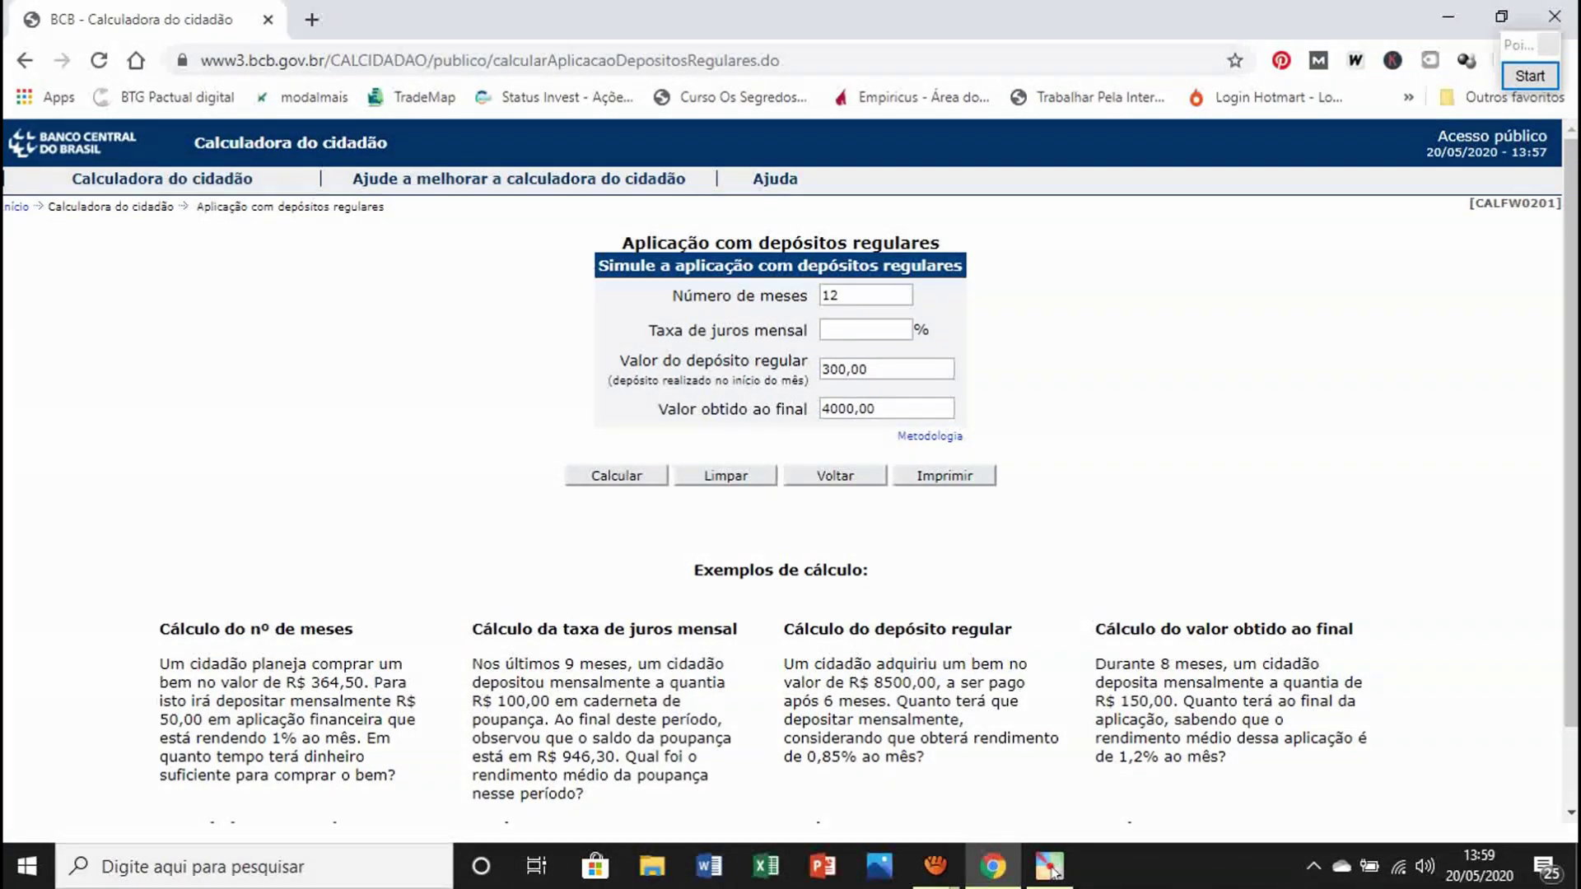
click(616, 475)
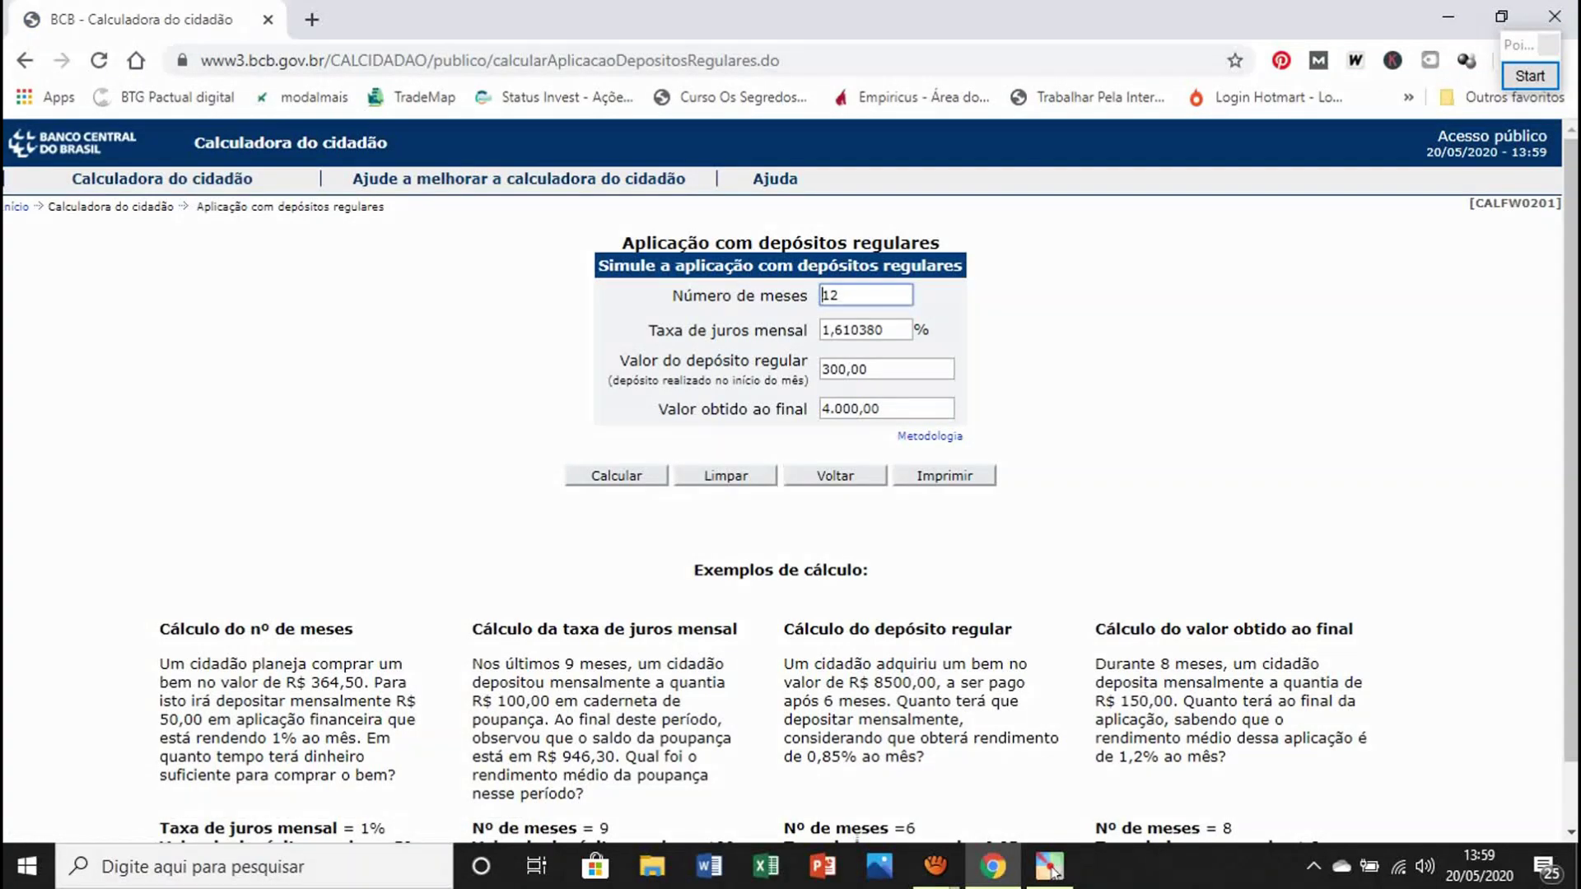
Step: Mark the calculated monthly interest rate with a green check mark, erase the mark and leave annotation mode
click(1051, 868)
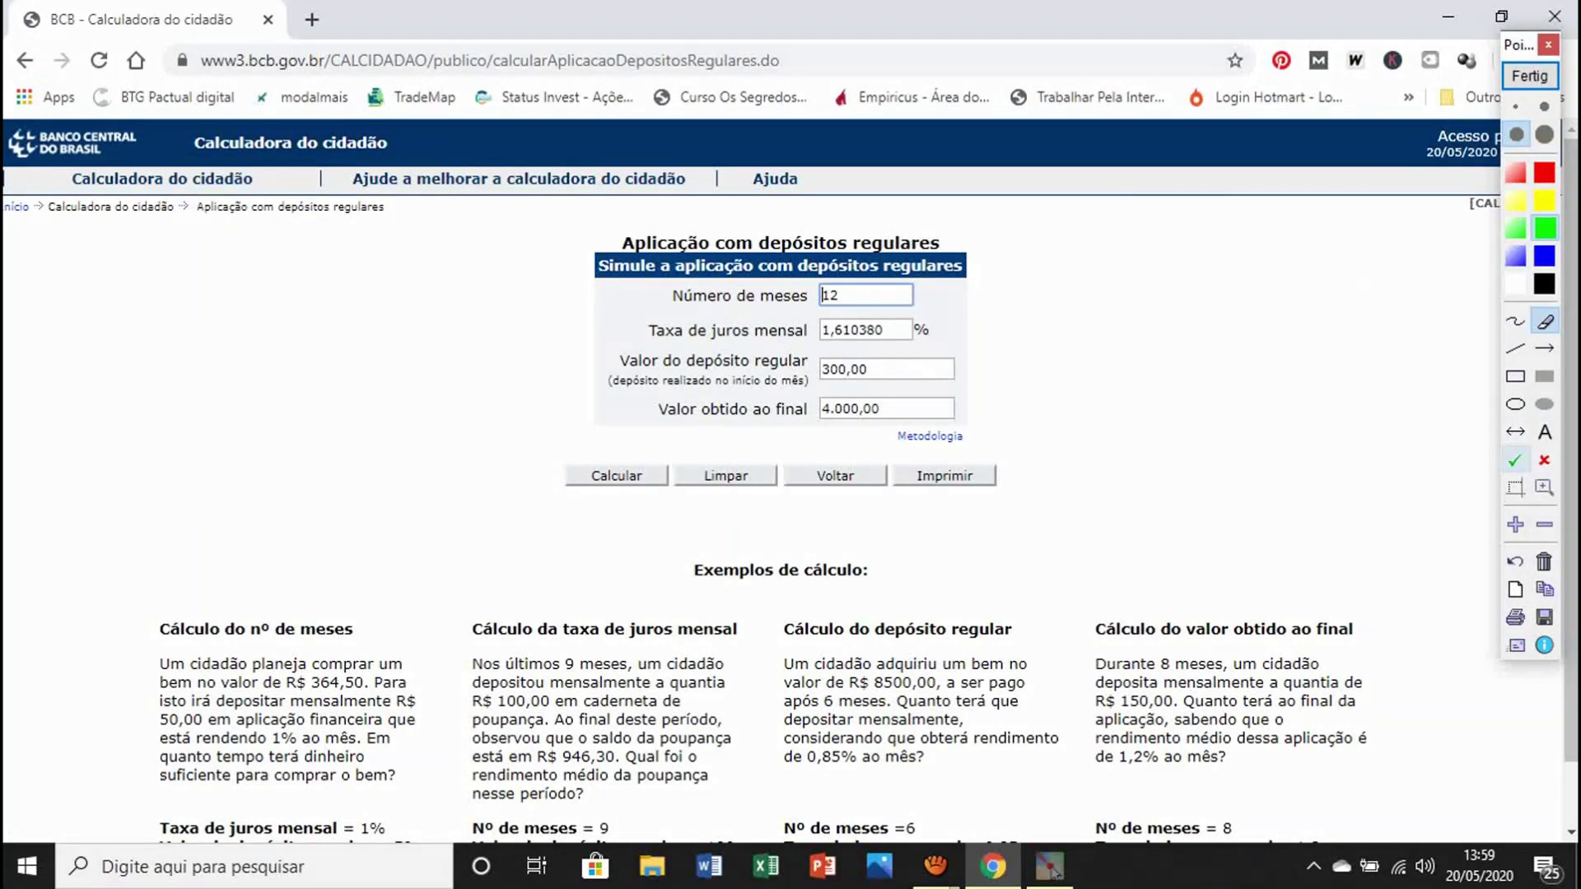
click(1515, 459)
click(951, 314)
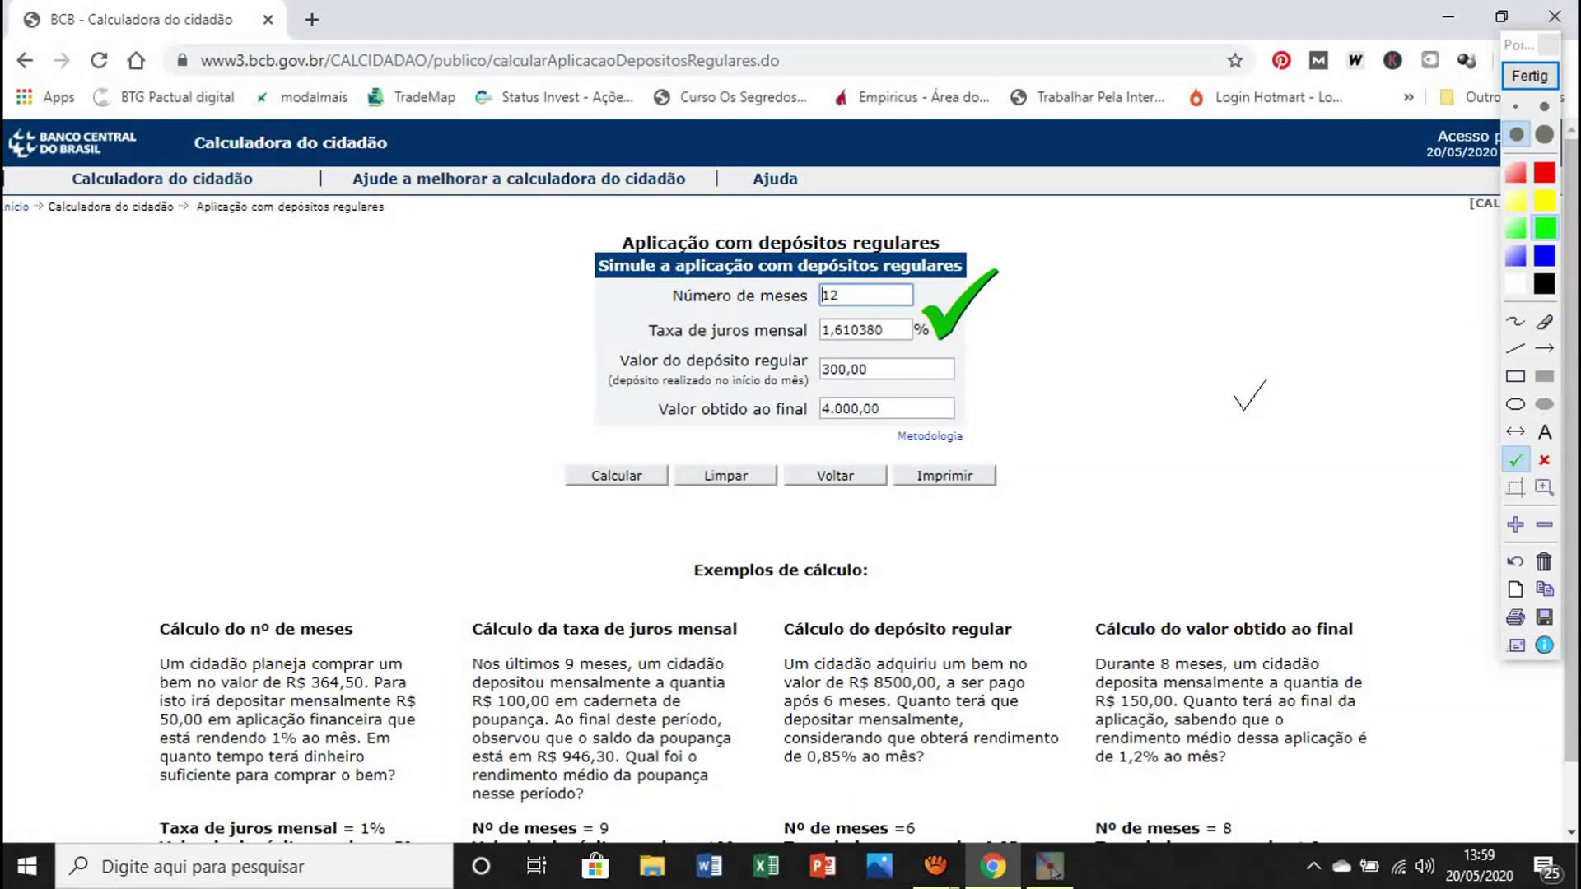
click(1543, 321)
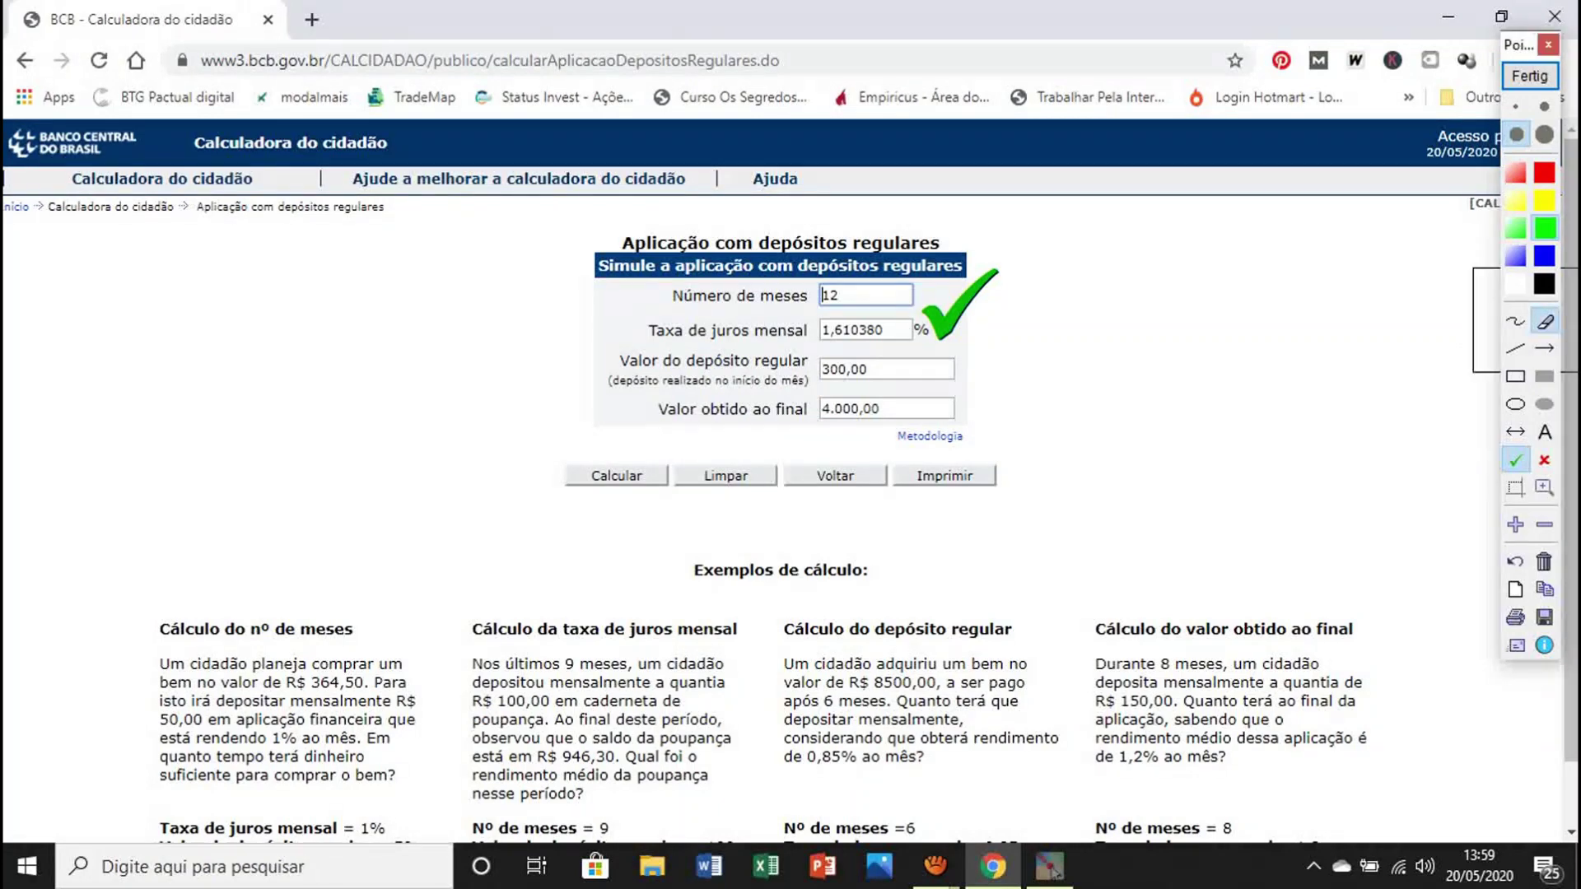
drag(1084, 372, 1007, 341)
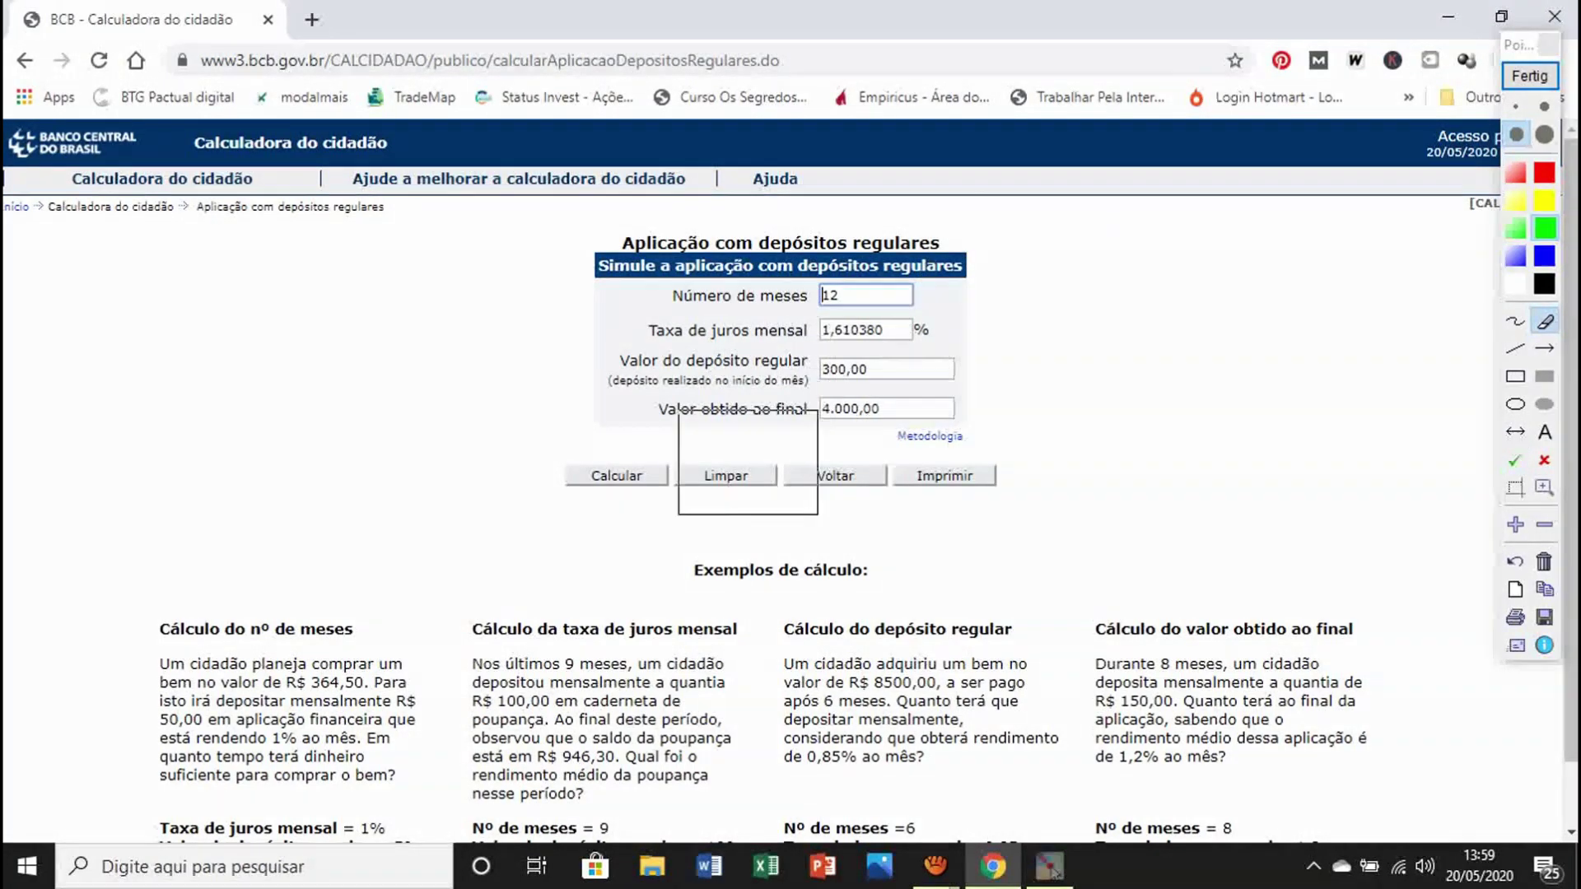
click(1050, 870)
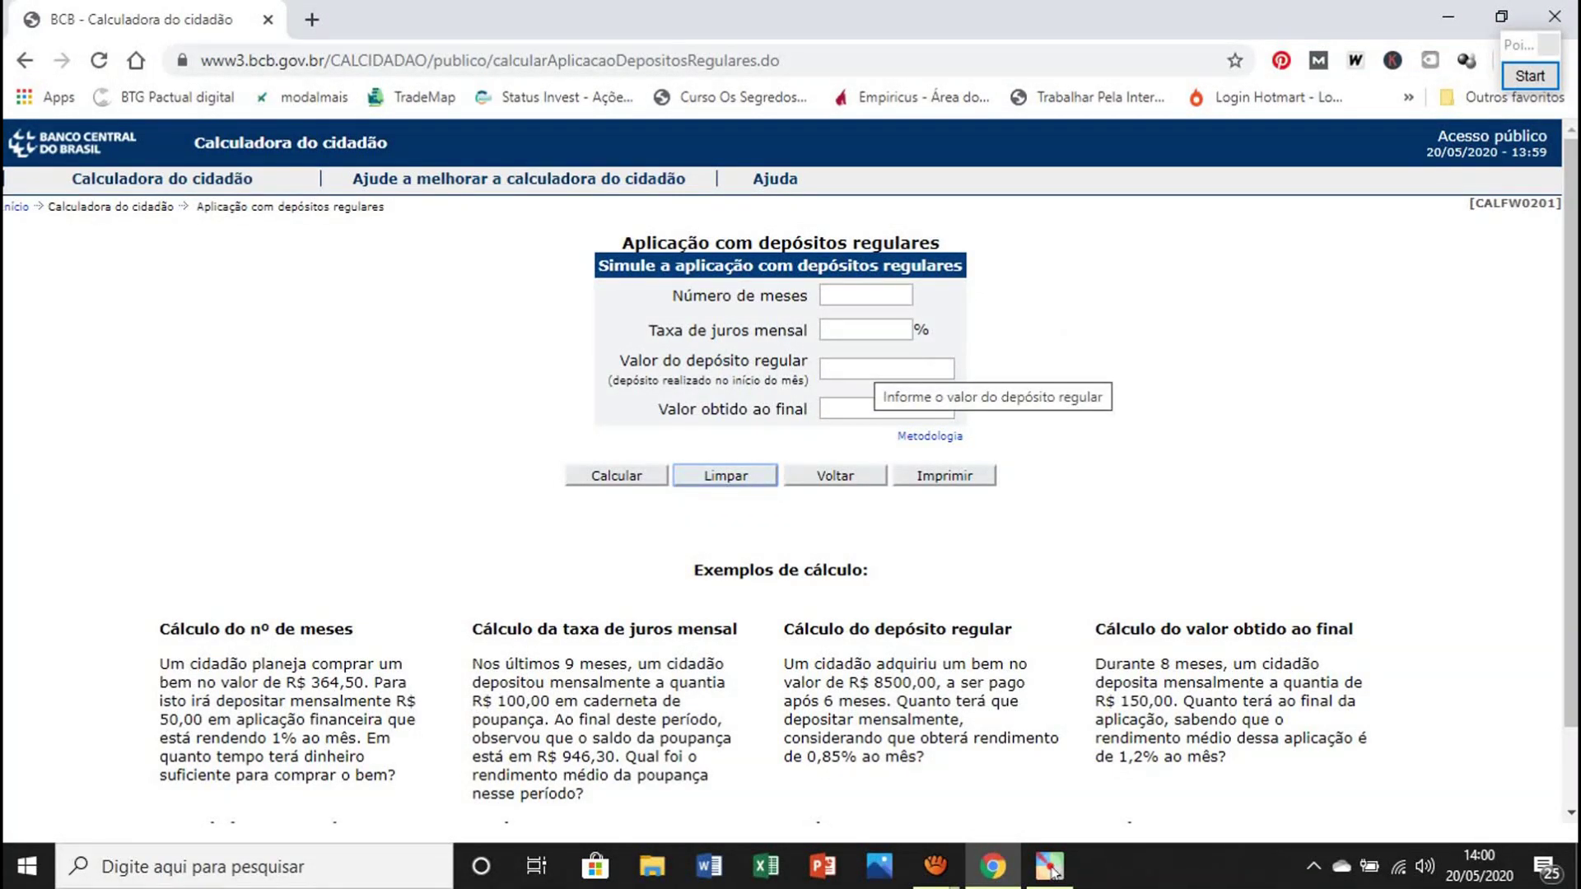
Step: Set the value obtained at the end to 8500,00 and the number of months to 8
click(879, 408)
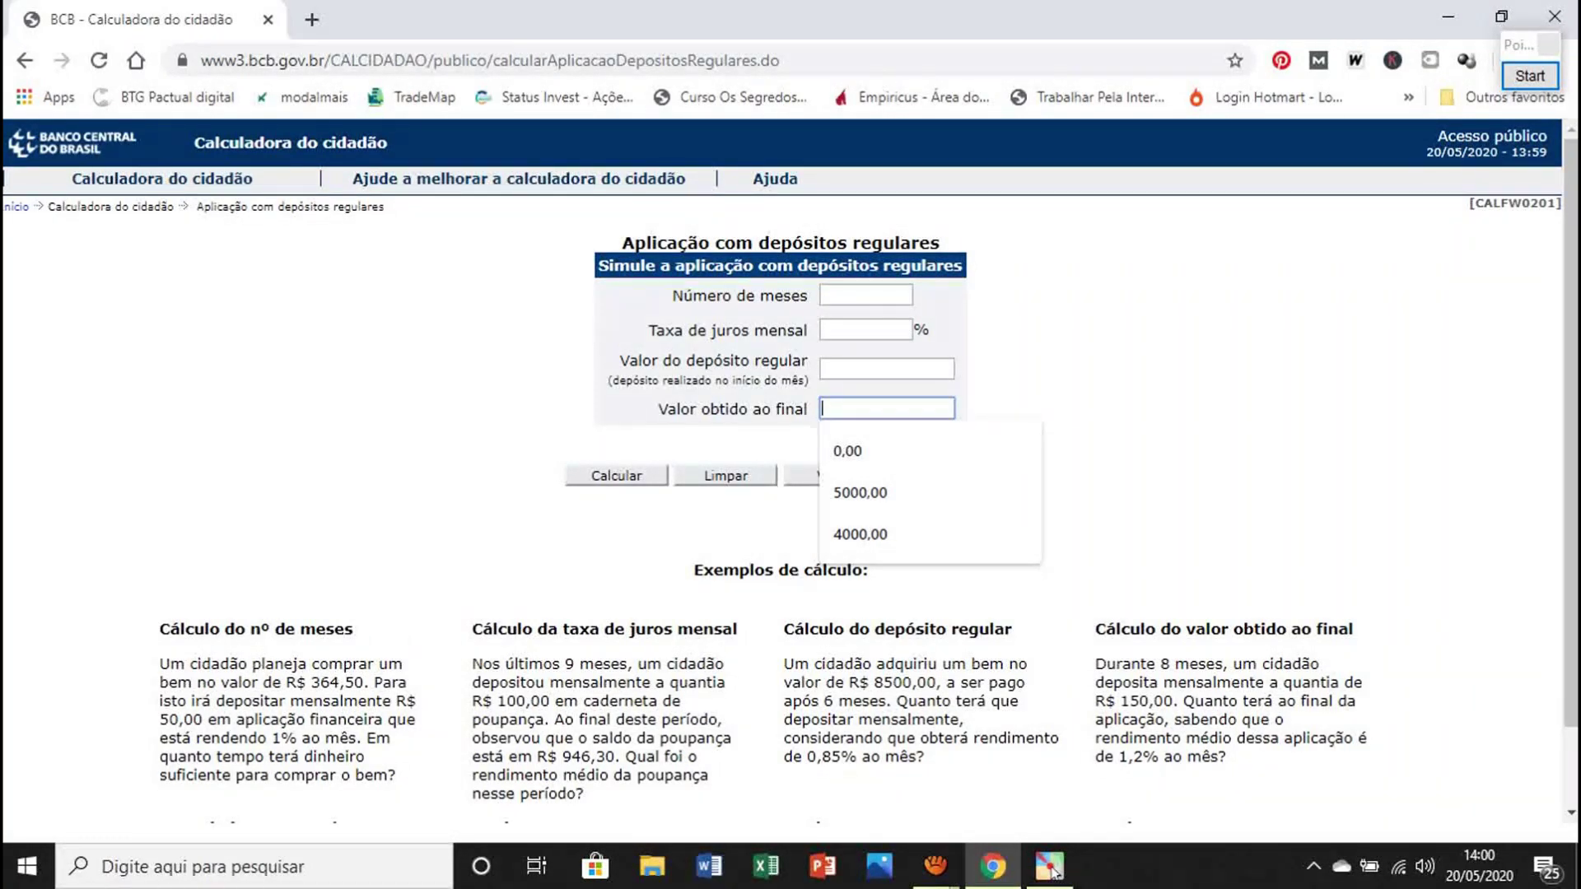
text(8500,00)
key(Tab)
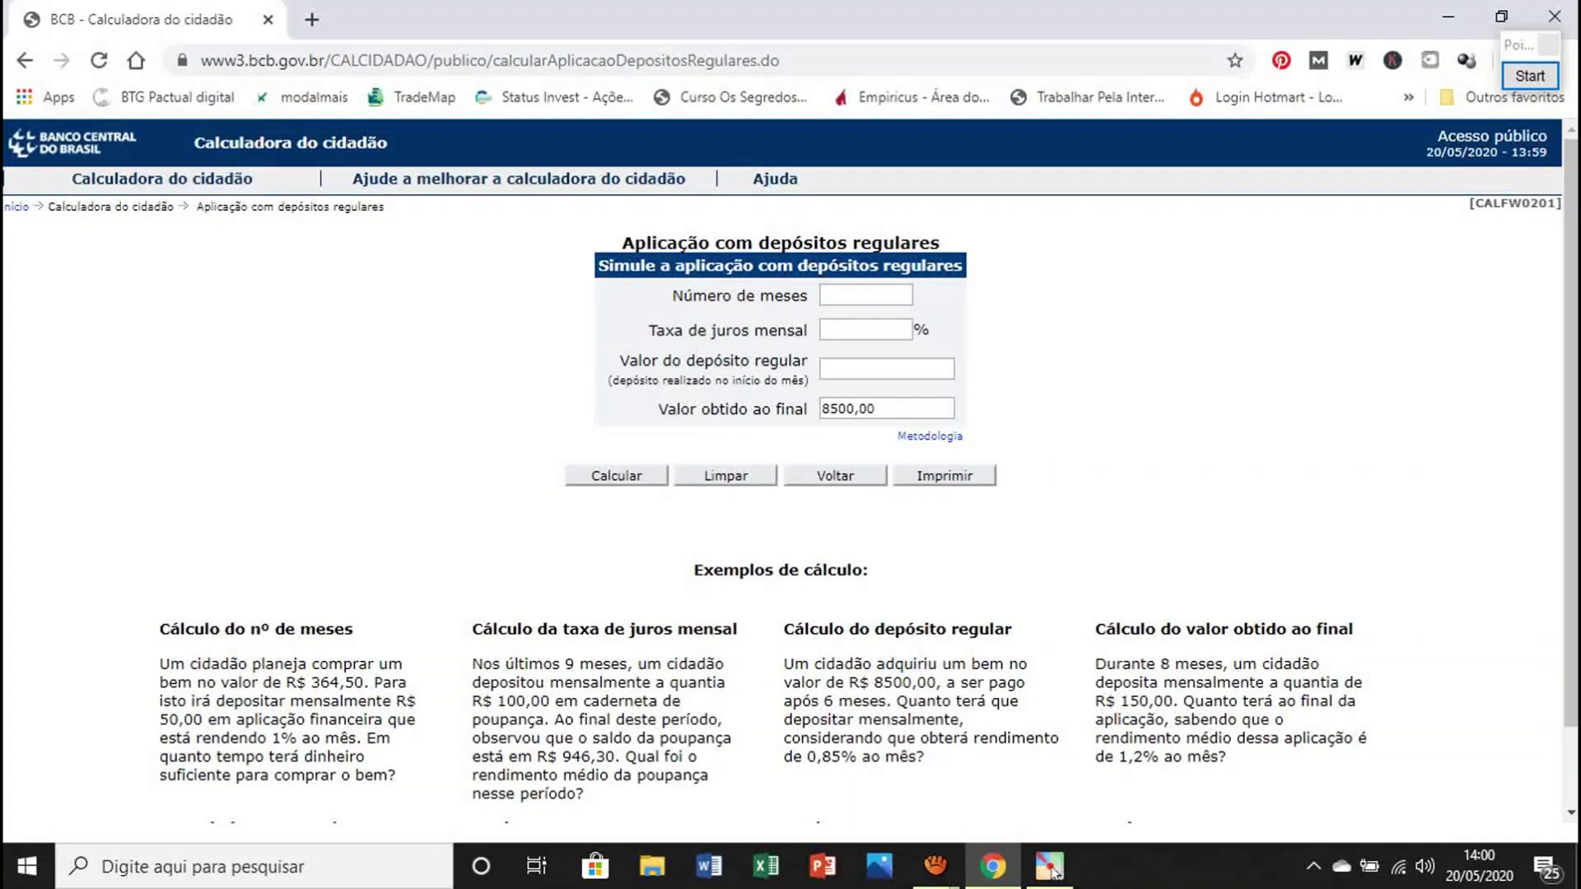
click(865, 295)
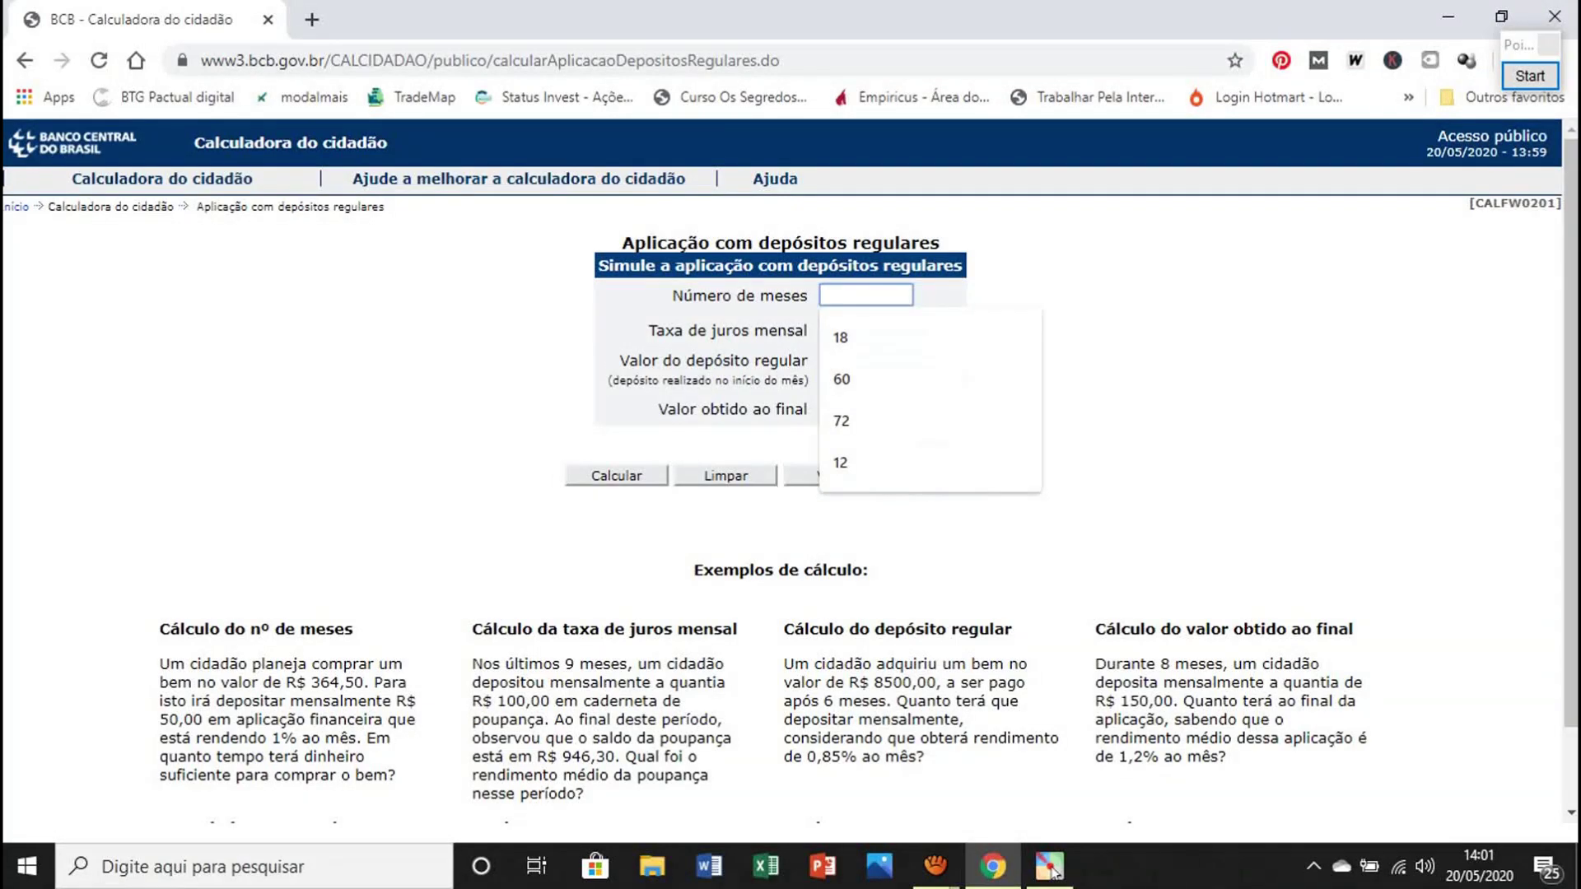
text(8)
click(1120, 371)
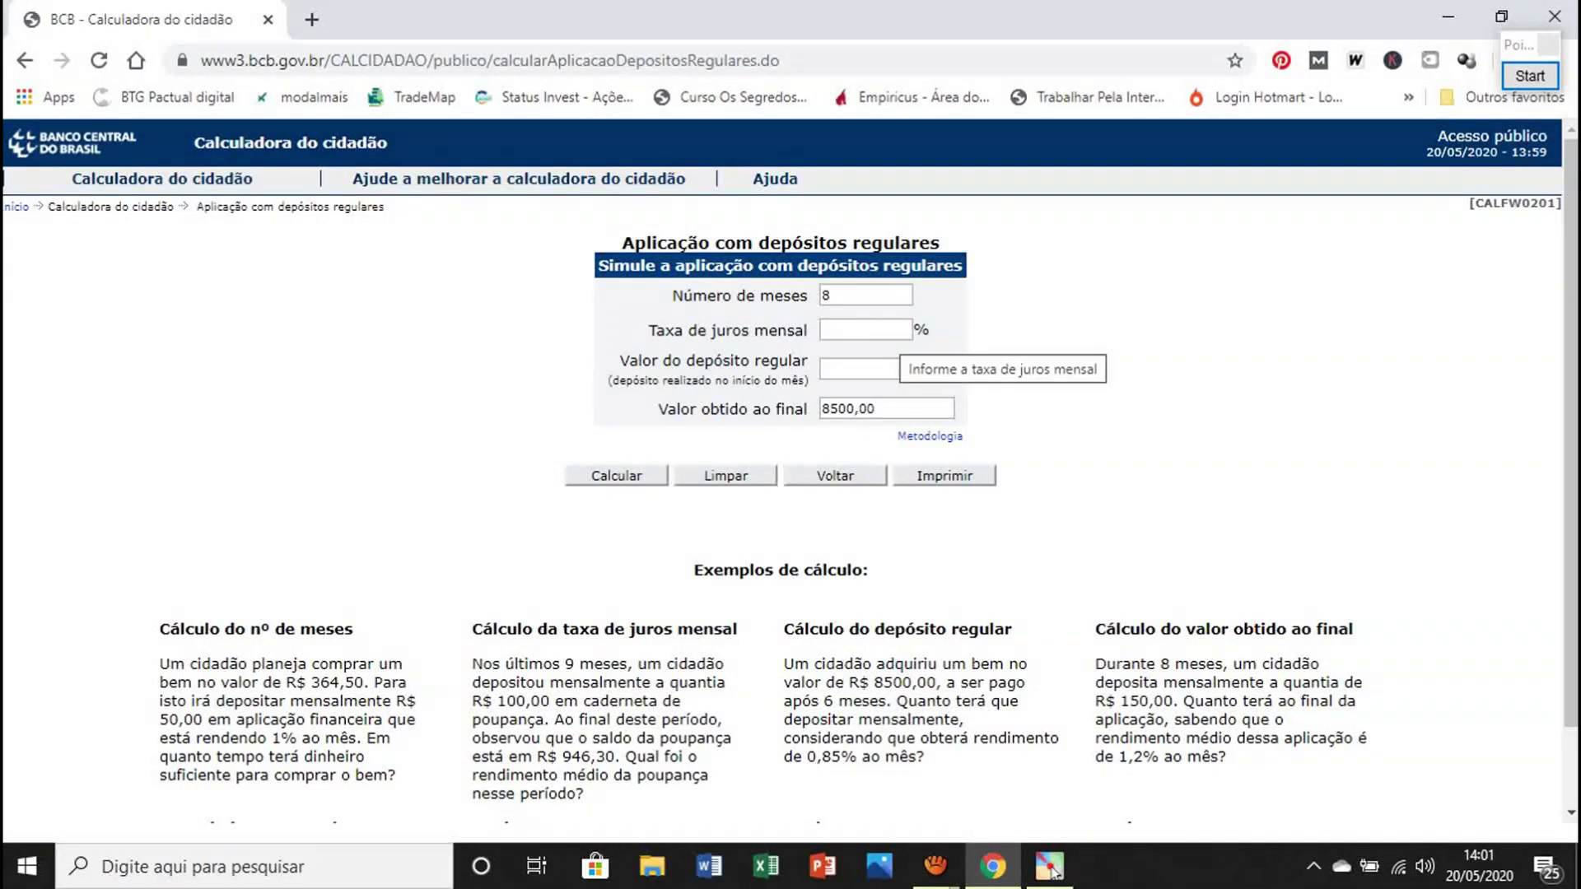
Step: Set the monthly interest rate to 0,85% and calculate the regular deposit value
click(889, 330)
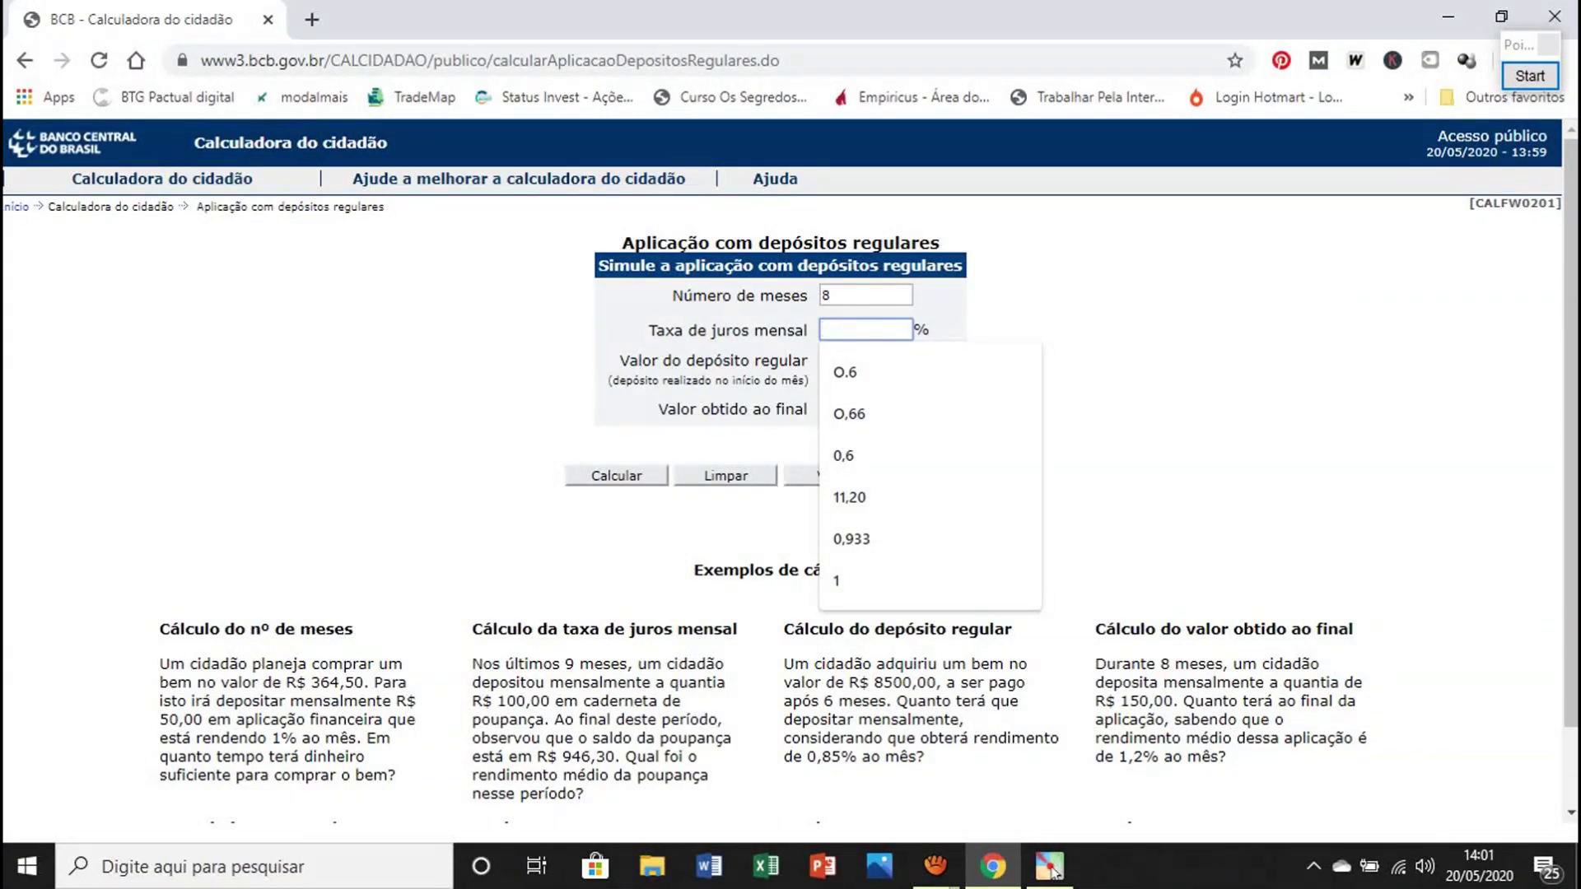
text(0,85)
key(Tab)
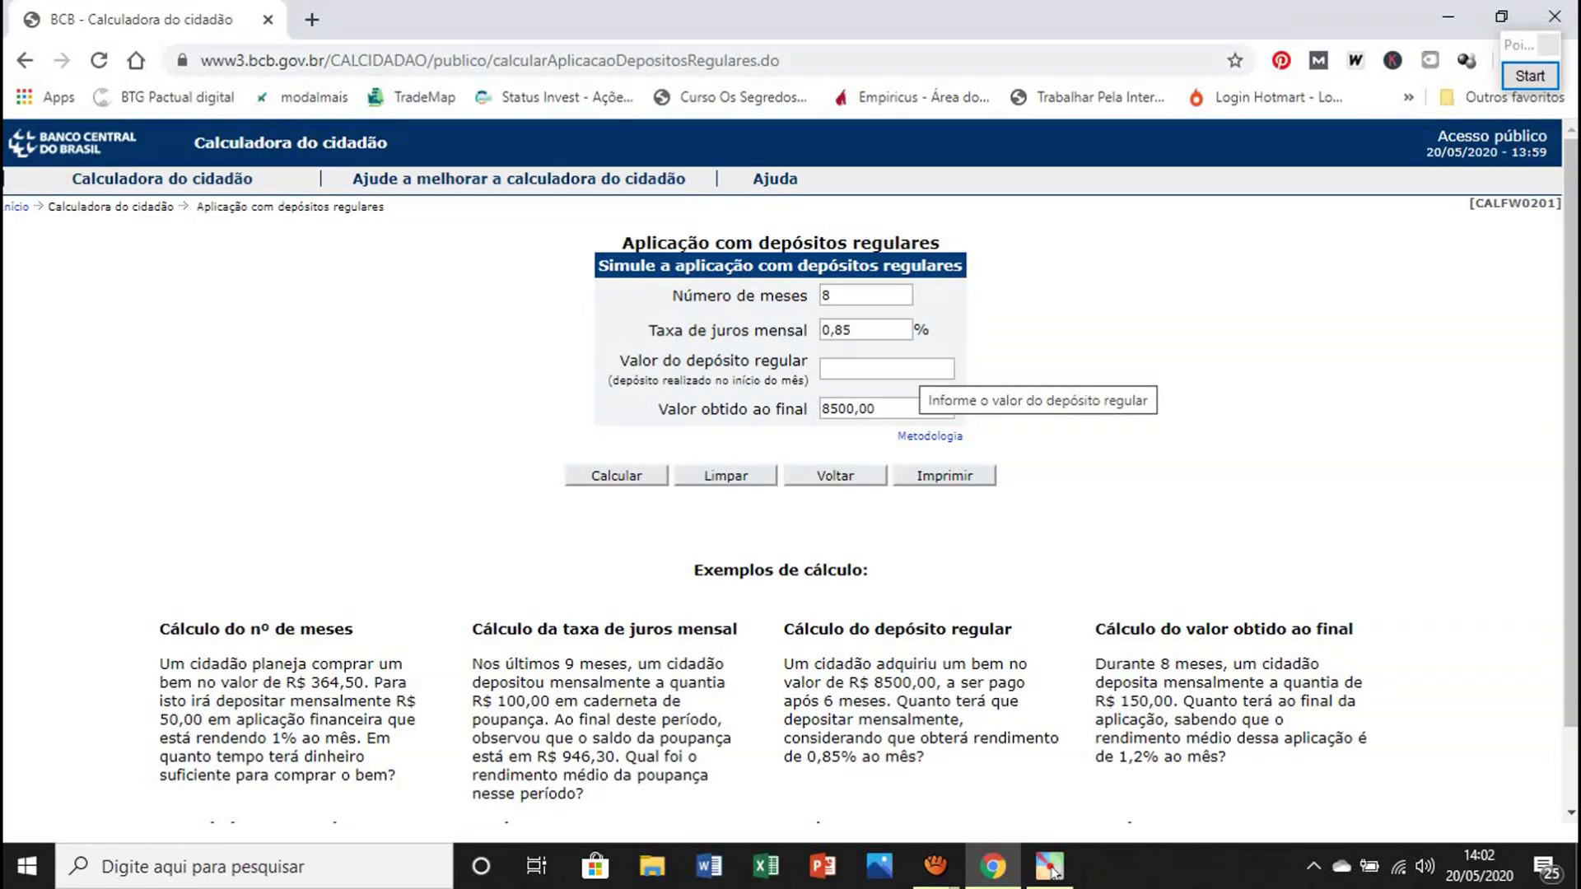
click(616, 475)
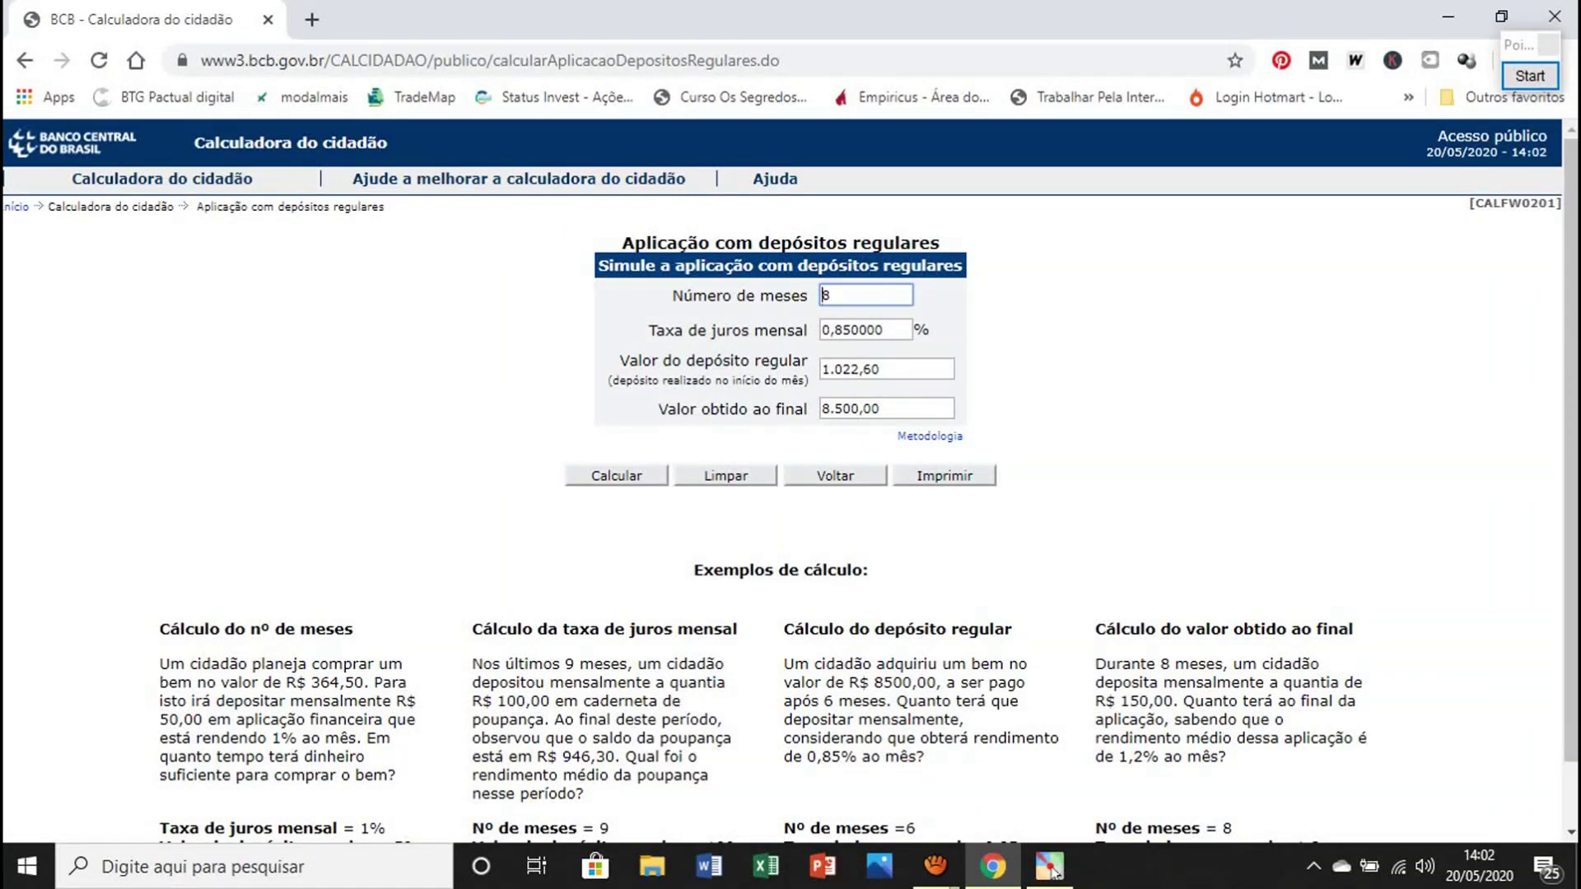
Step: Try to recalculate the simulation with the monthly interest rate replaced by 2%, keeping the other fields filled
key(Tab)
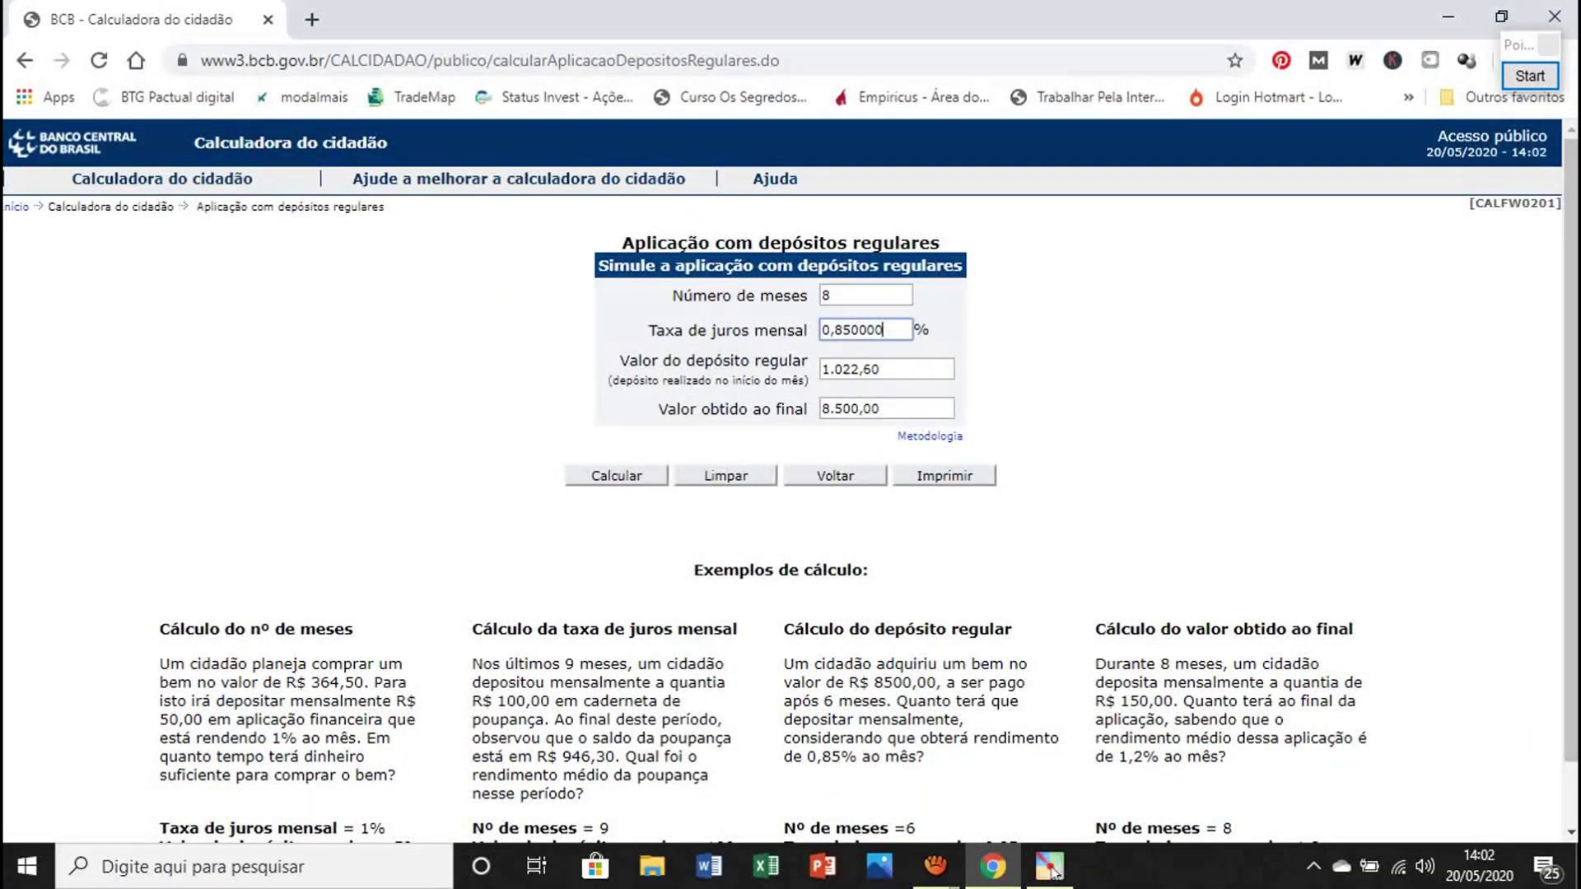
key(ctrl+a)
key(End)
text(2)
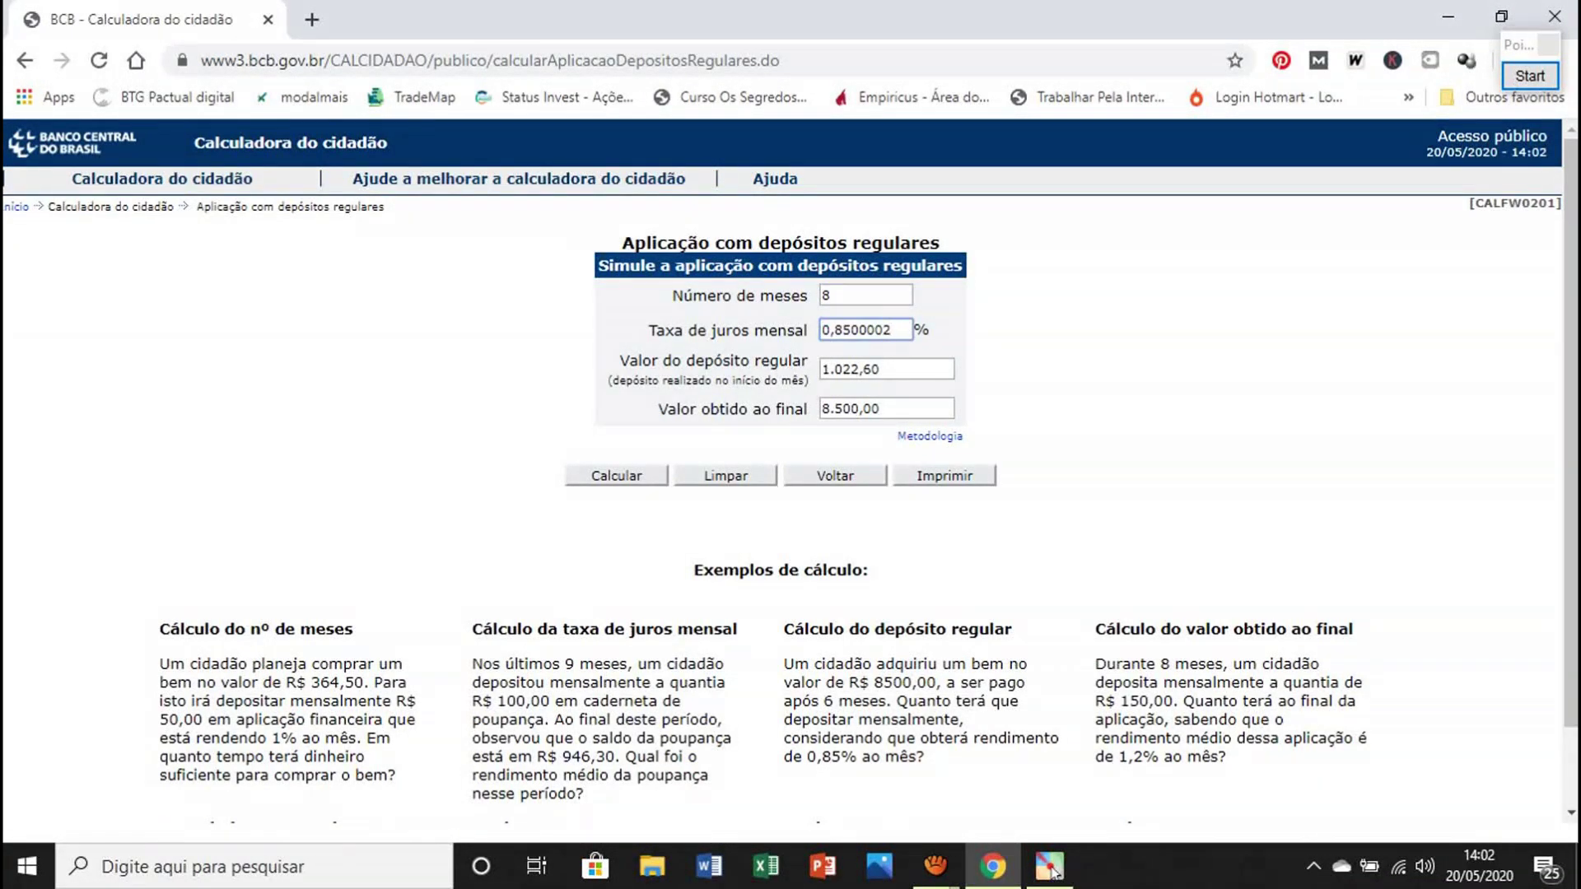
key(BackSpace)
key(BackSpace)
key(BackSpace)
key(BackSpace)
key(BackSpace)
key(BackSpace)
key(BackSpace)
key(BackSpace)
key(BackSpace)
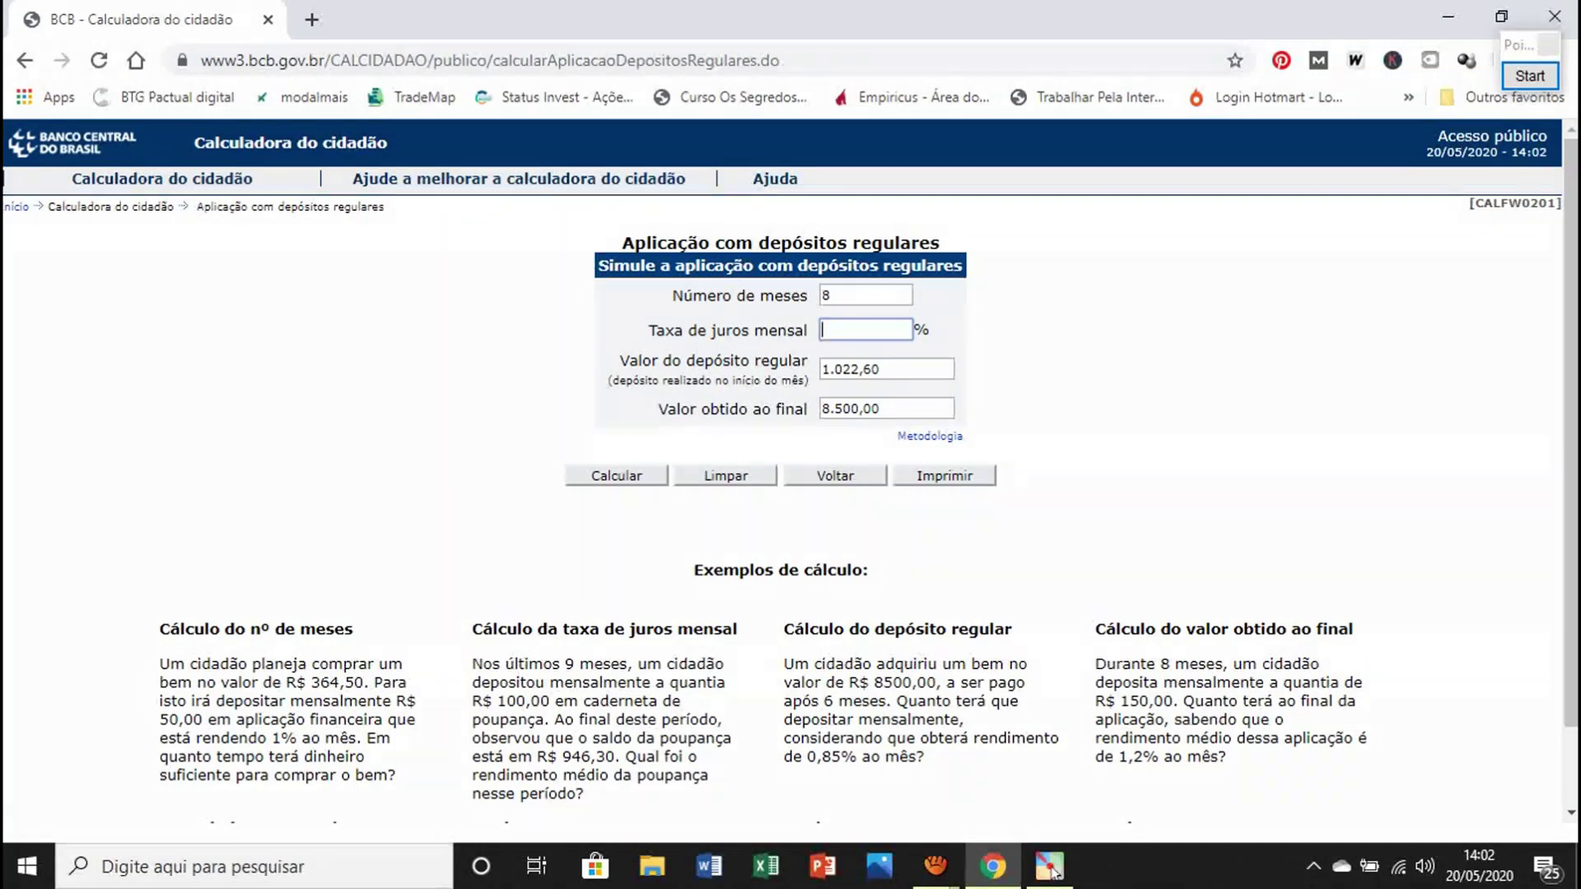
text(2)
click(651, 477)
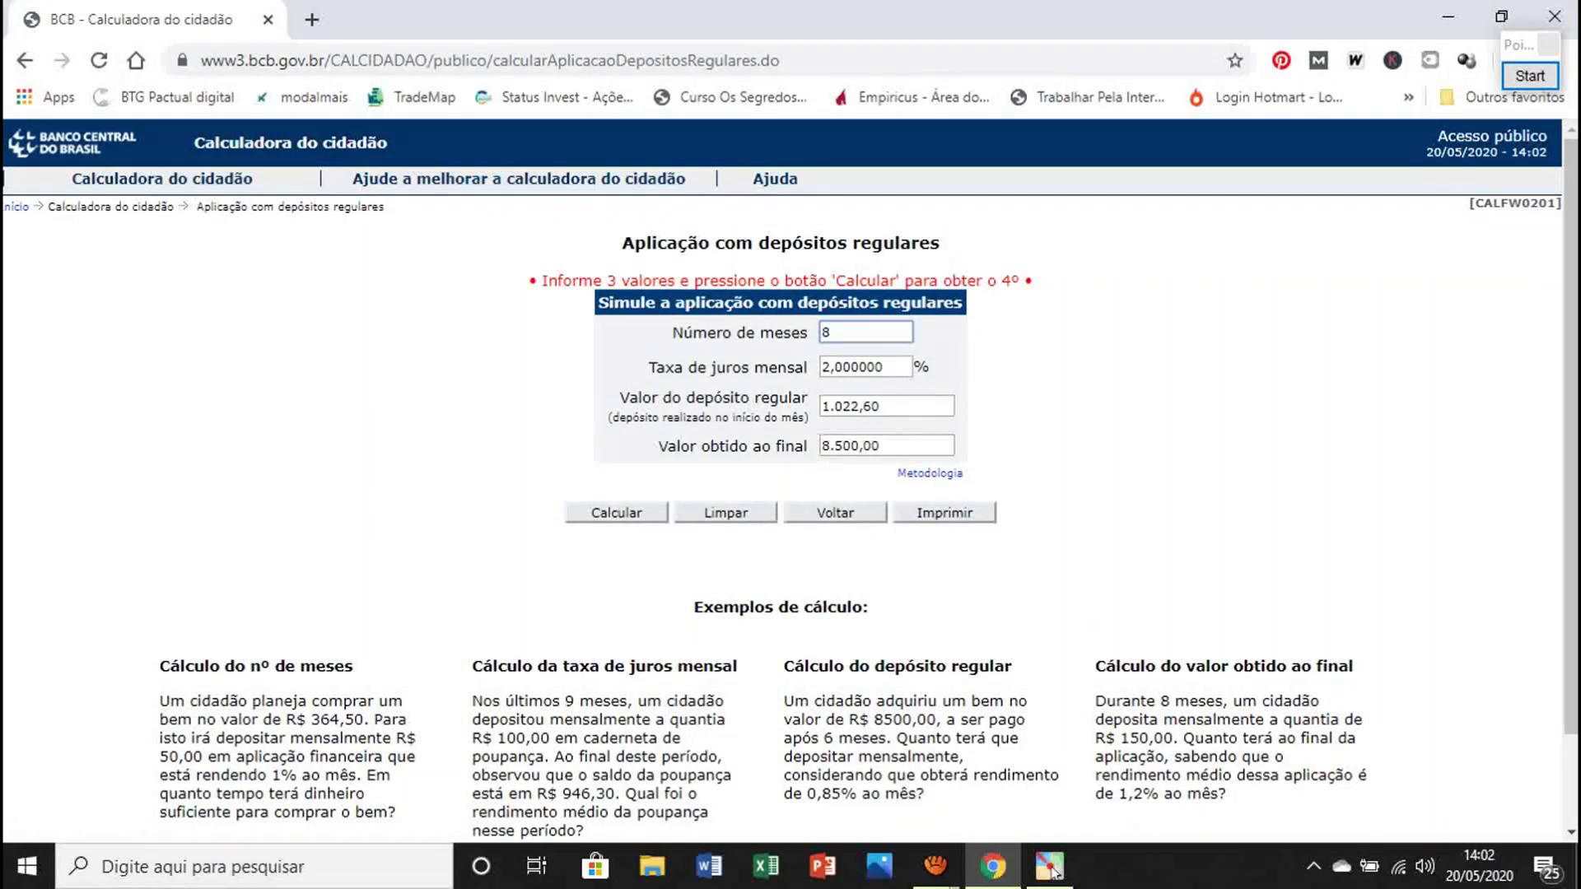
key(ctrl+a)
text(88)
key(BackSpace)
key(BackSpace)
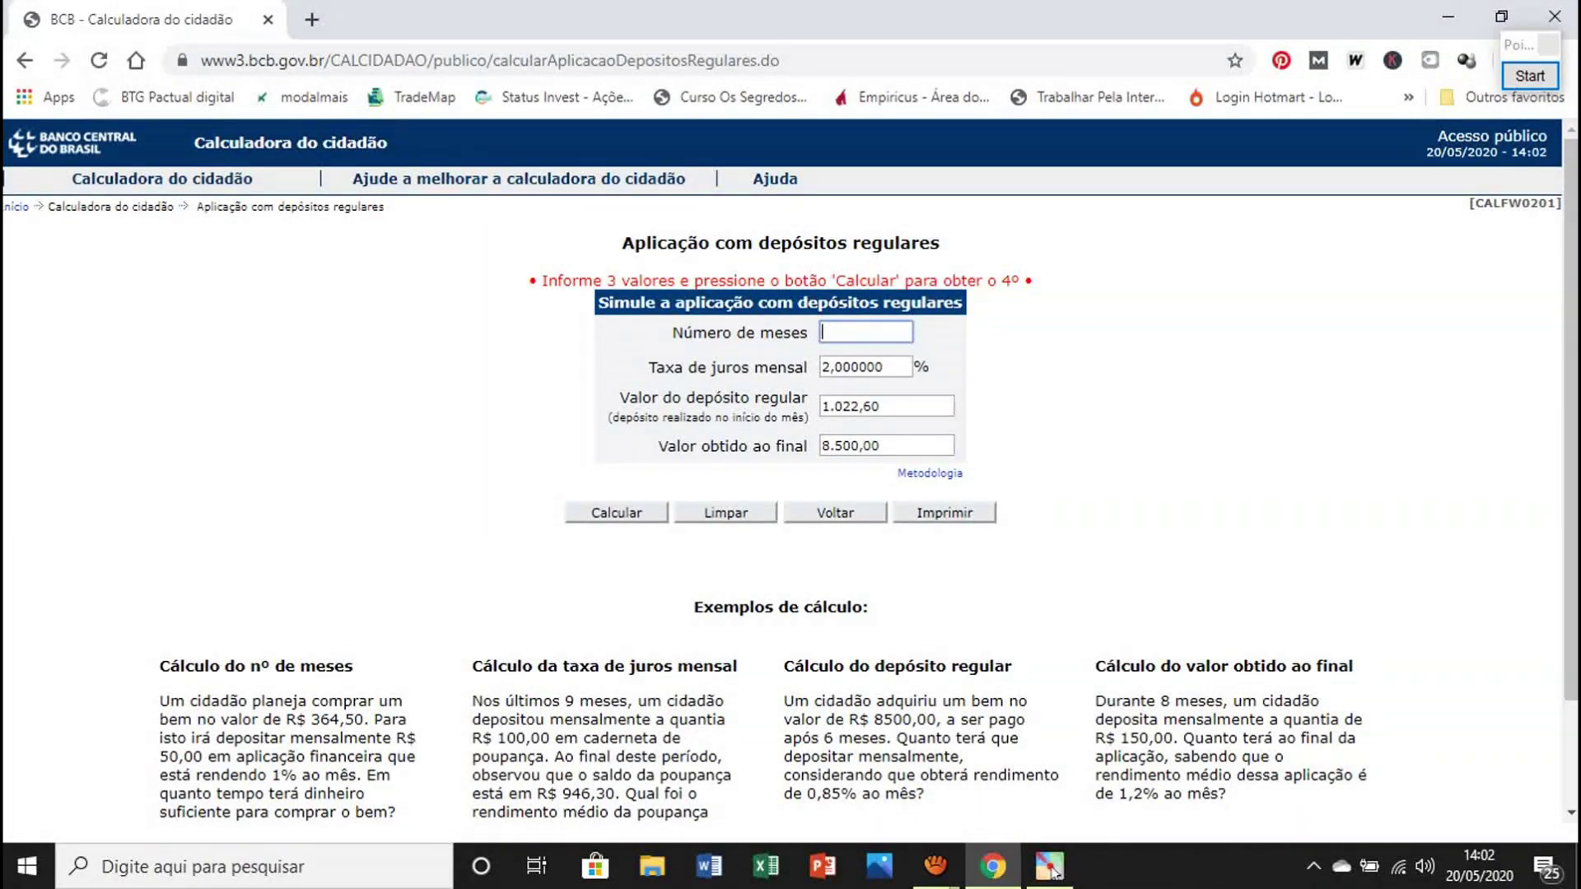
text(8)
Step: Clear the form and enter 8500,00 as the value obtained at the end with a monthly interest rate of 2%
click(725, 512)
click(886, 446)
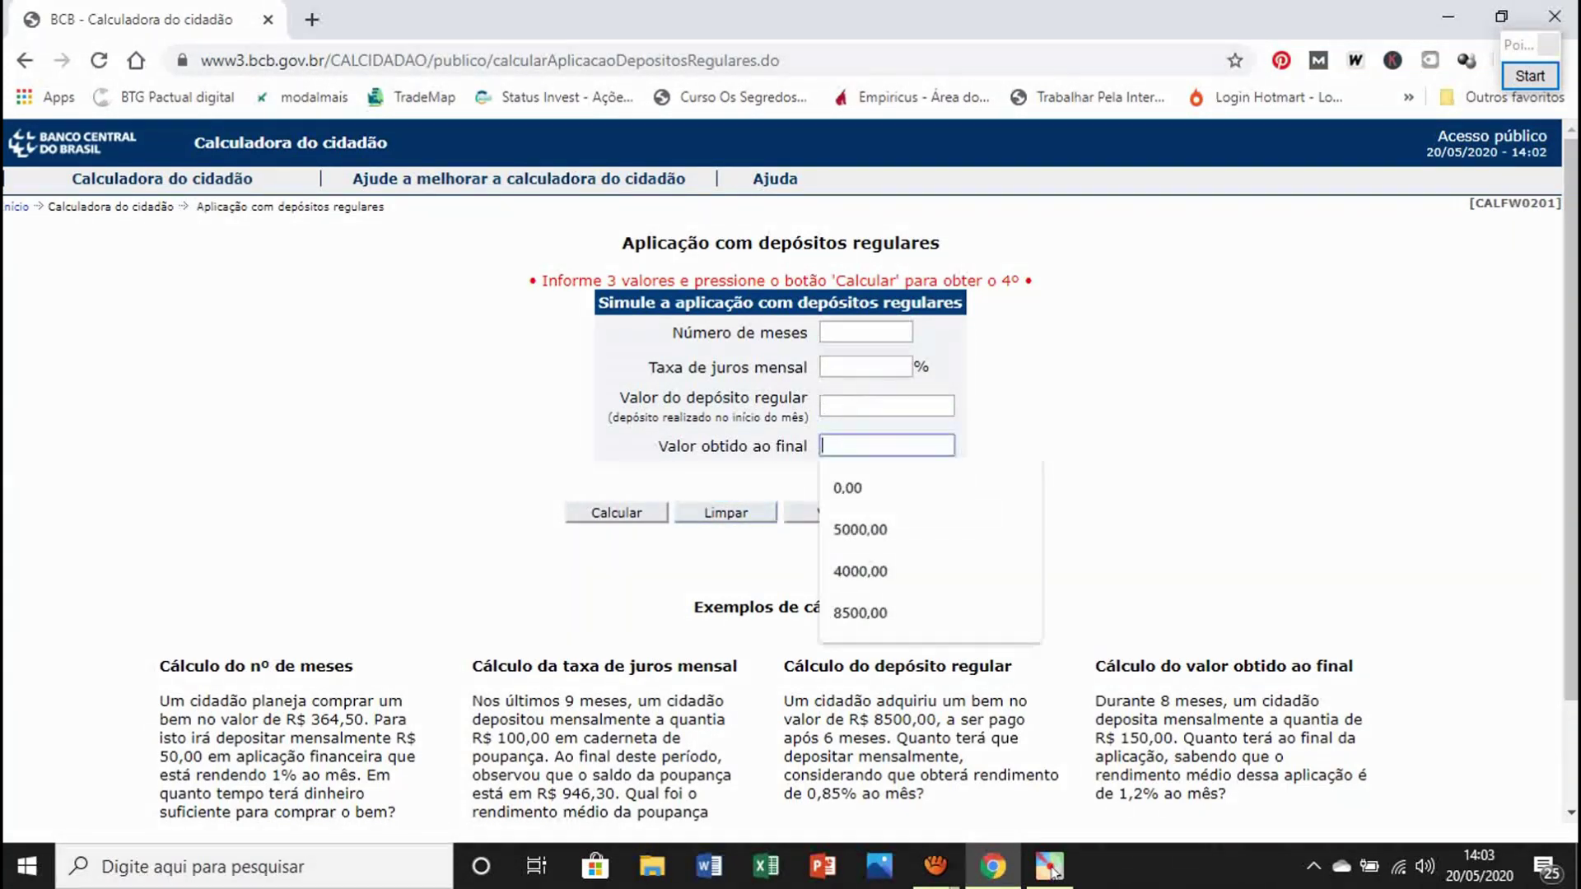
text(8500,00)
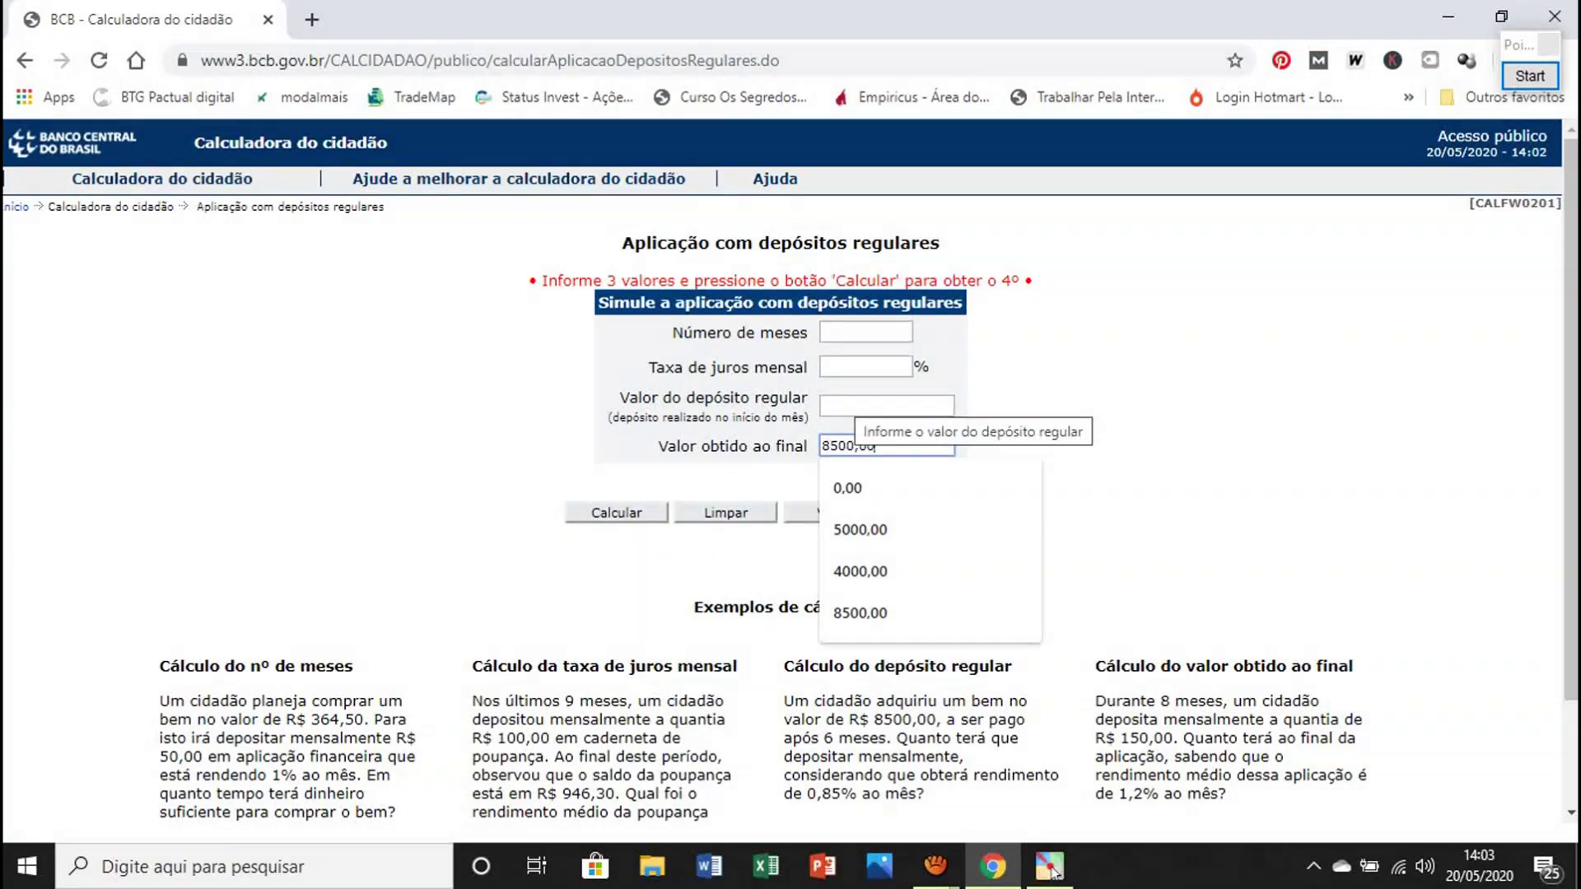
click(866, 366)
text(2)
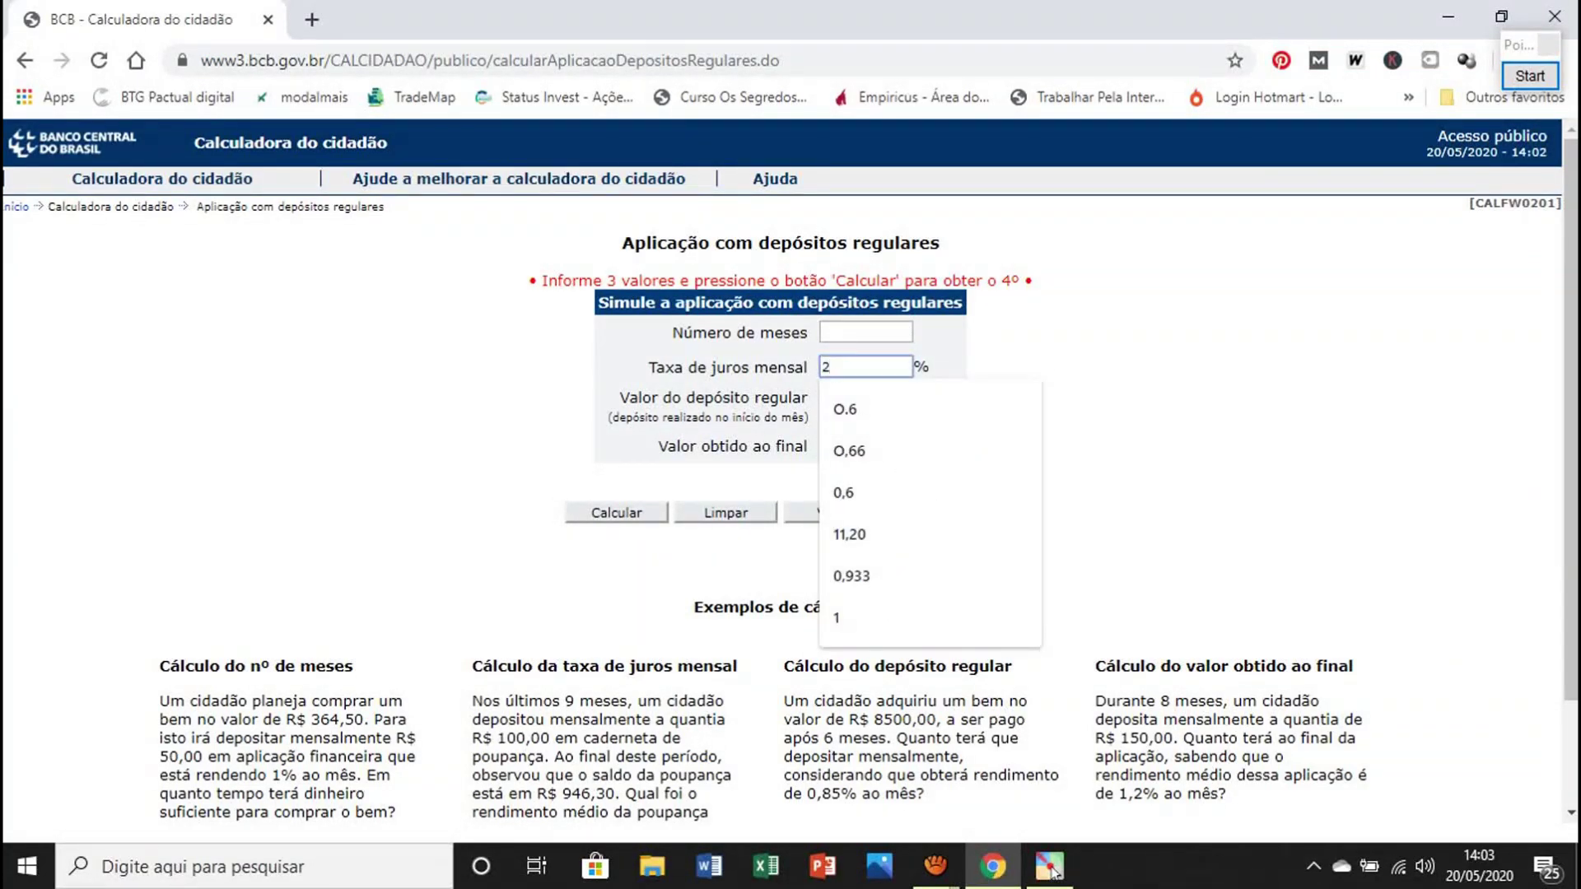
Step: Set the number of months to 8 and calculate the regular deposit value for this rate
click(865, 332)
text(8)
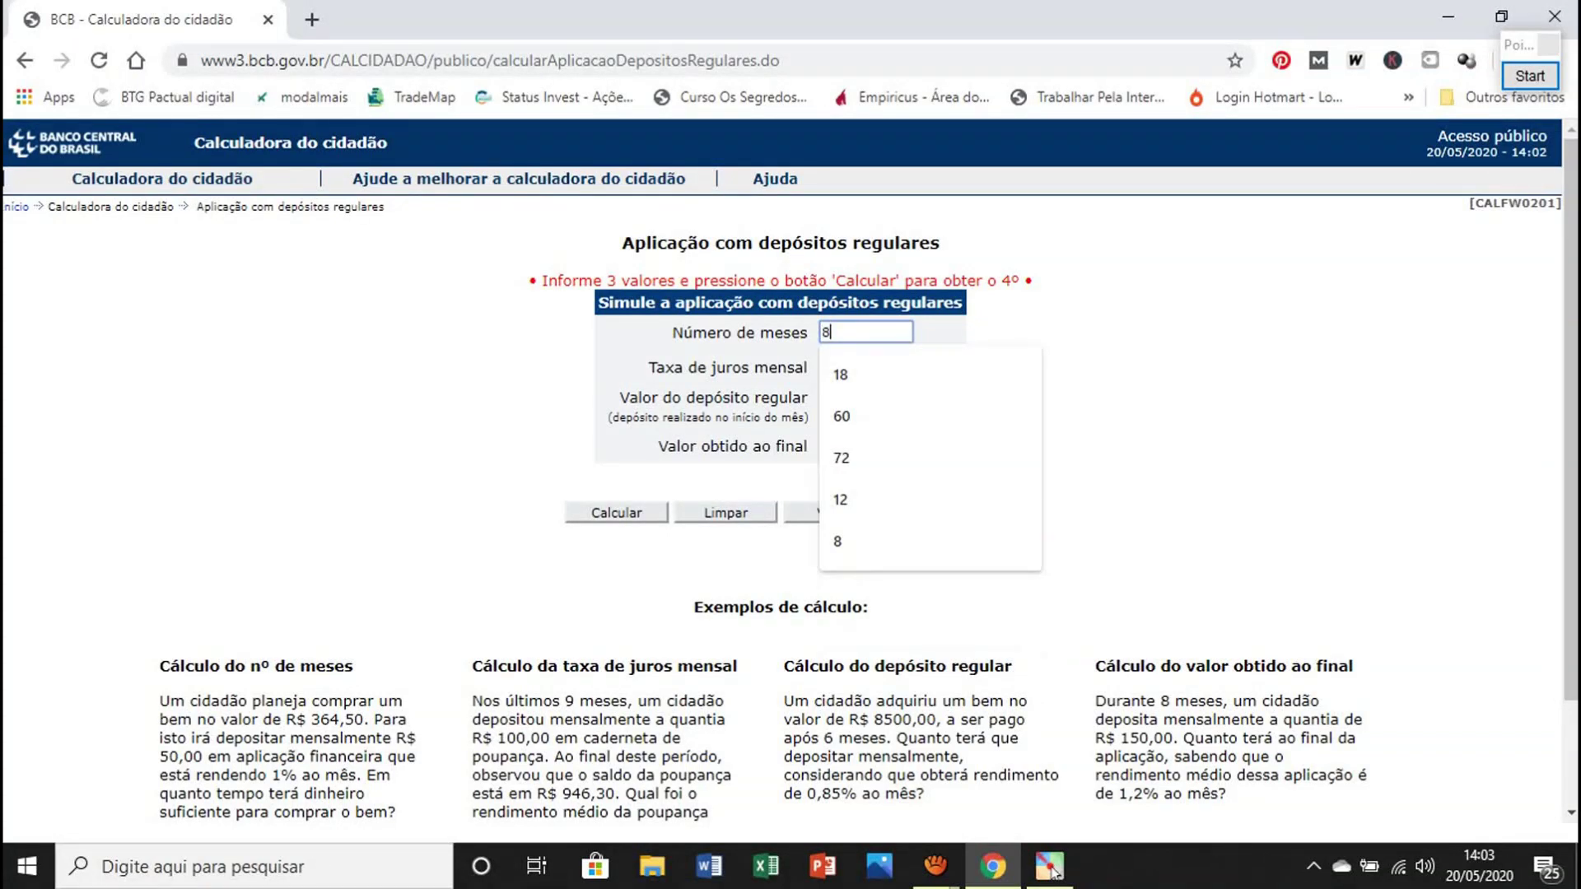
click(1153, 412)
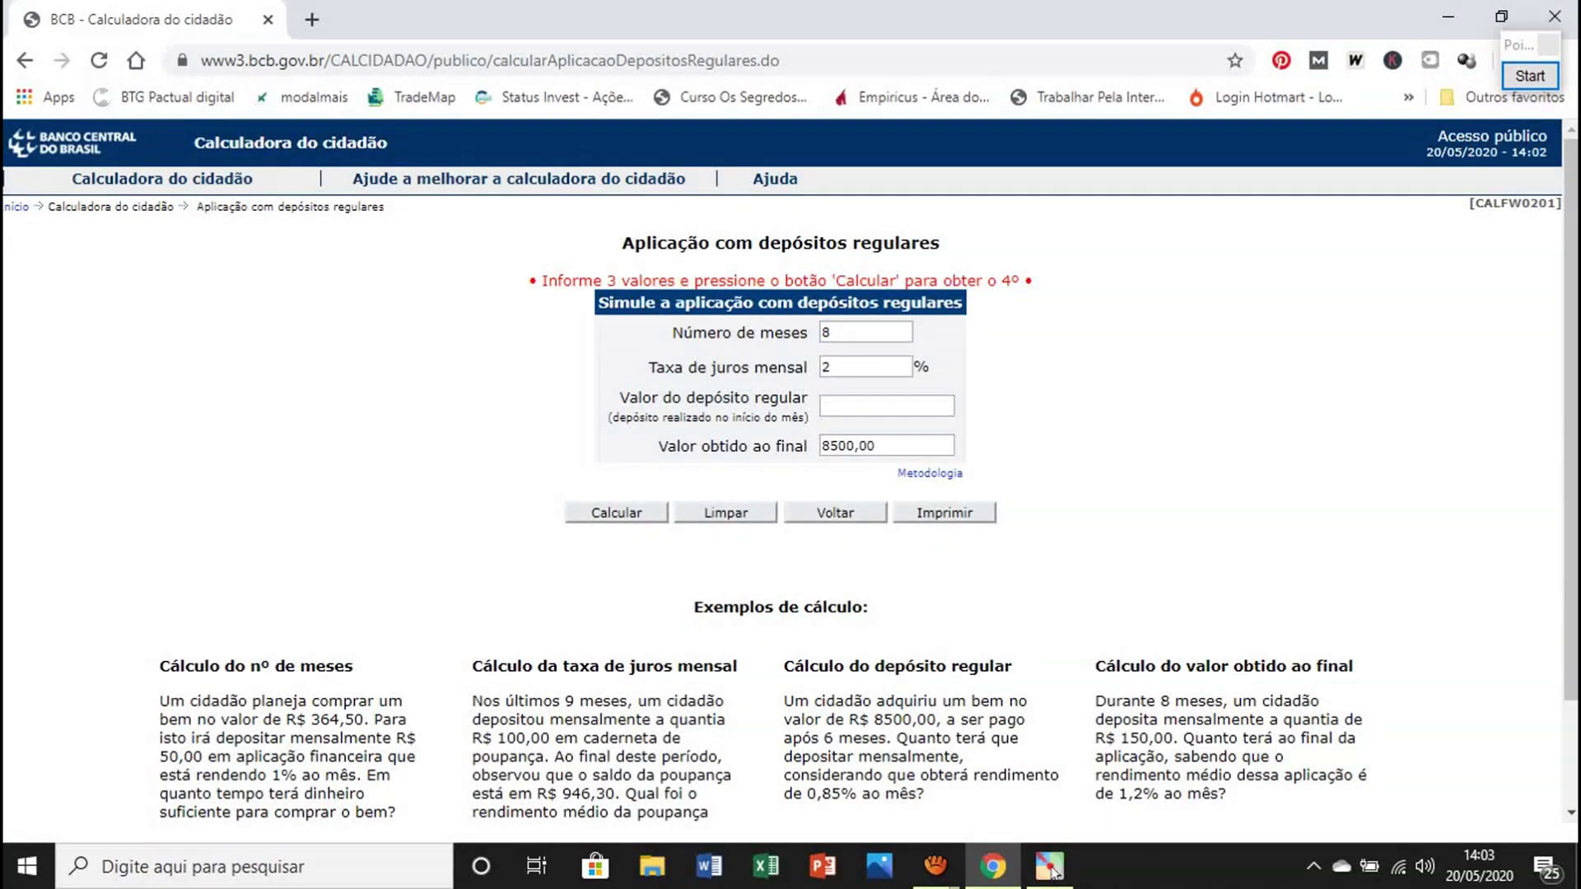
click(616, 512)
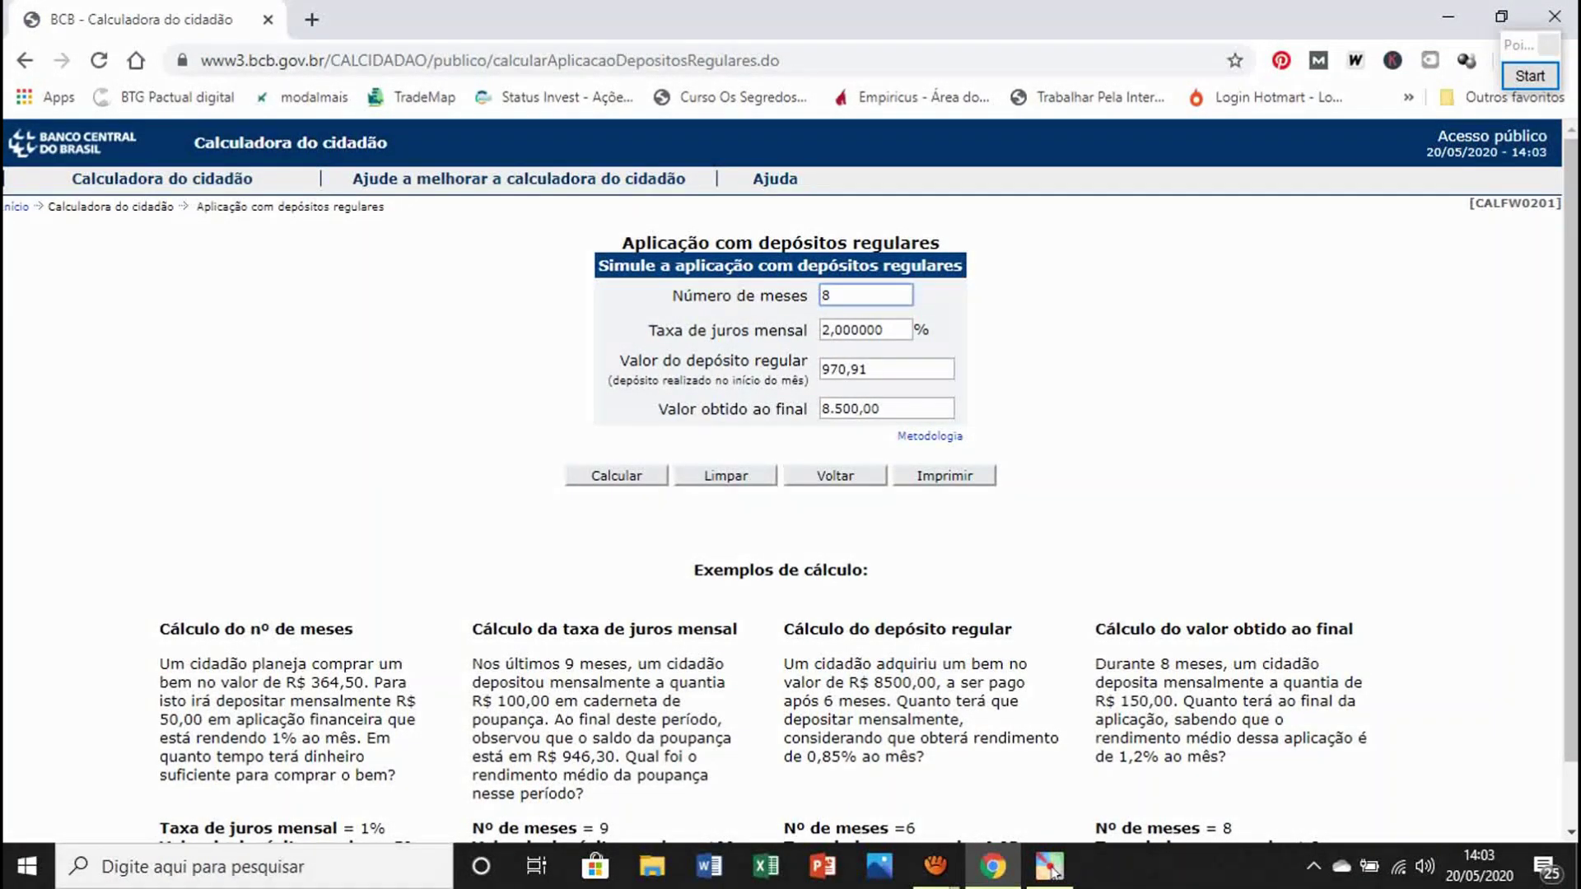
Step: Mark the calculated regular deposit value with a green check mark, erase the mark and leave annotation mode
click(1052, 868)
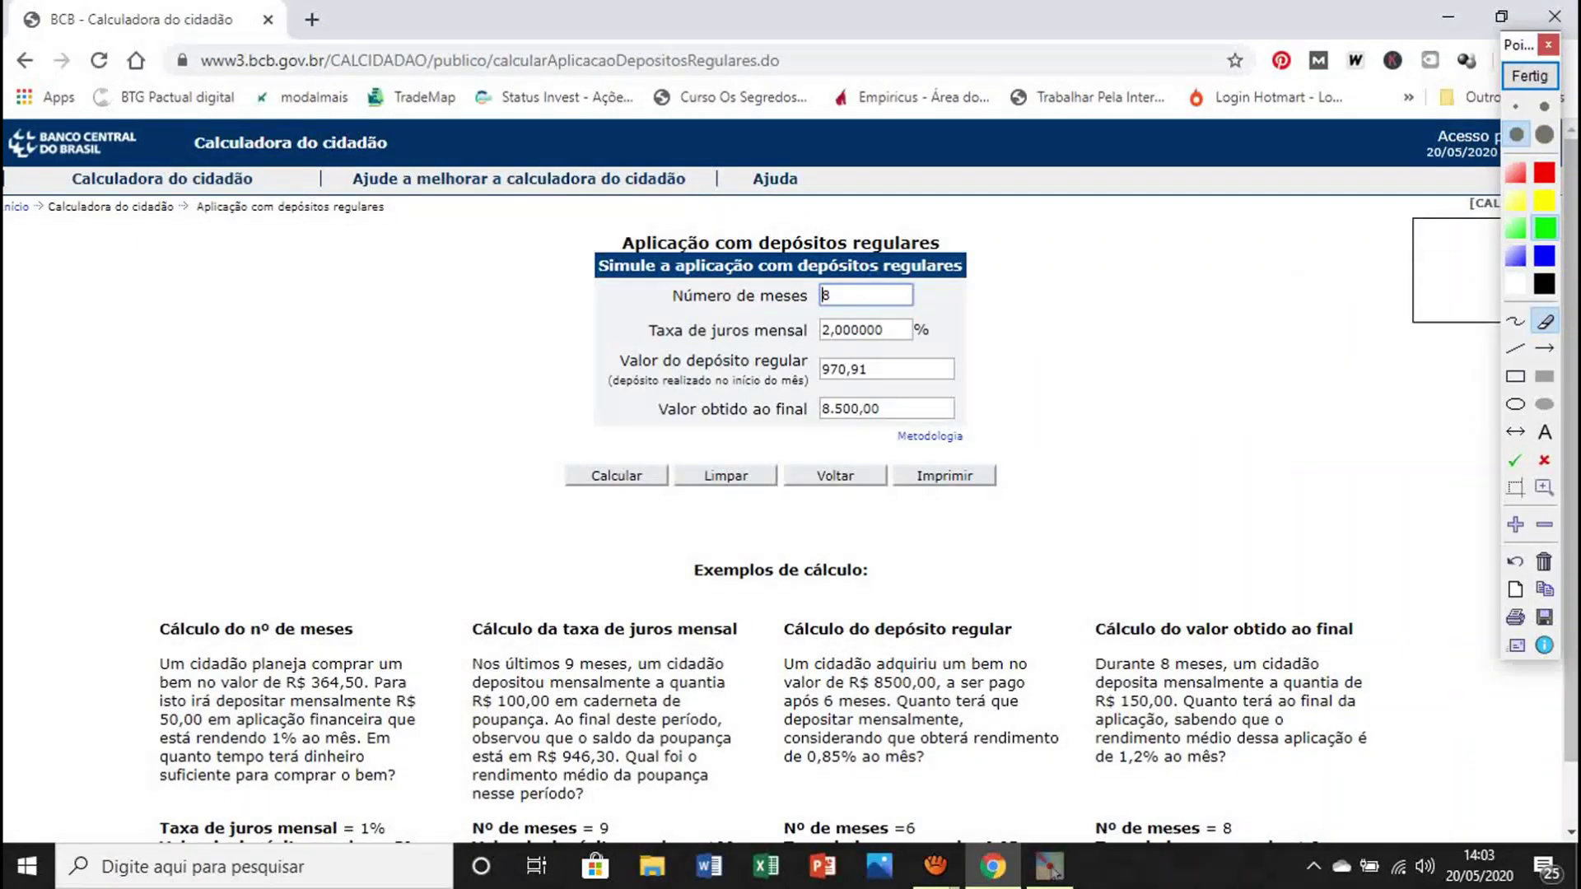
click(1515, 459)
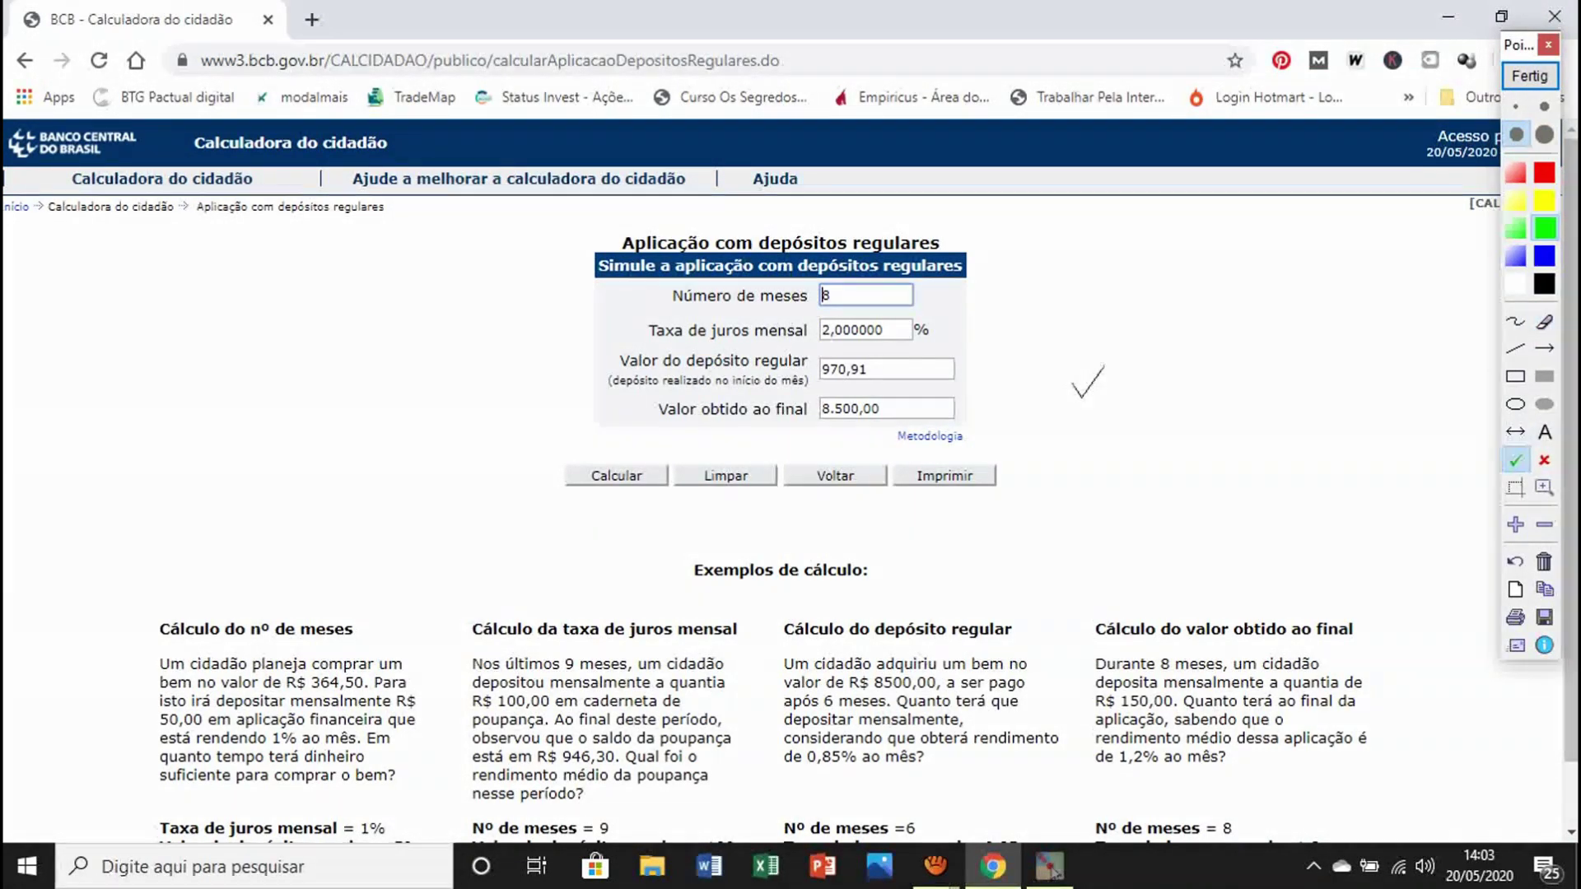
click(951, 370)
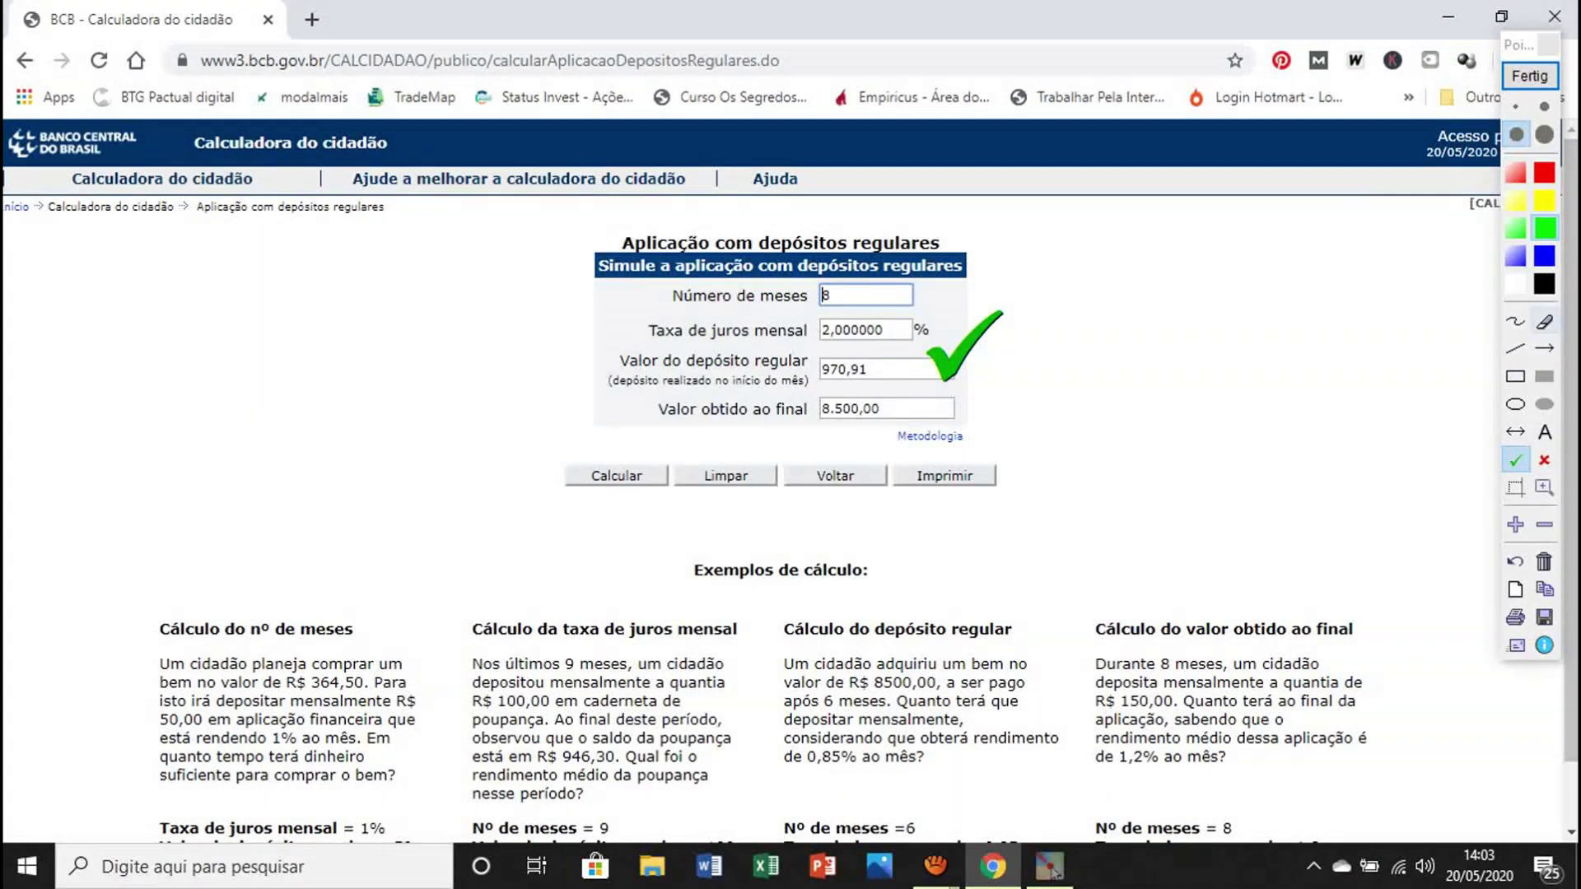
click(1545, 321)
click(998, 345)
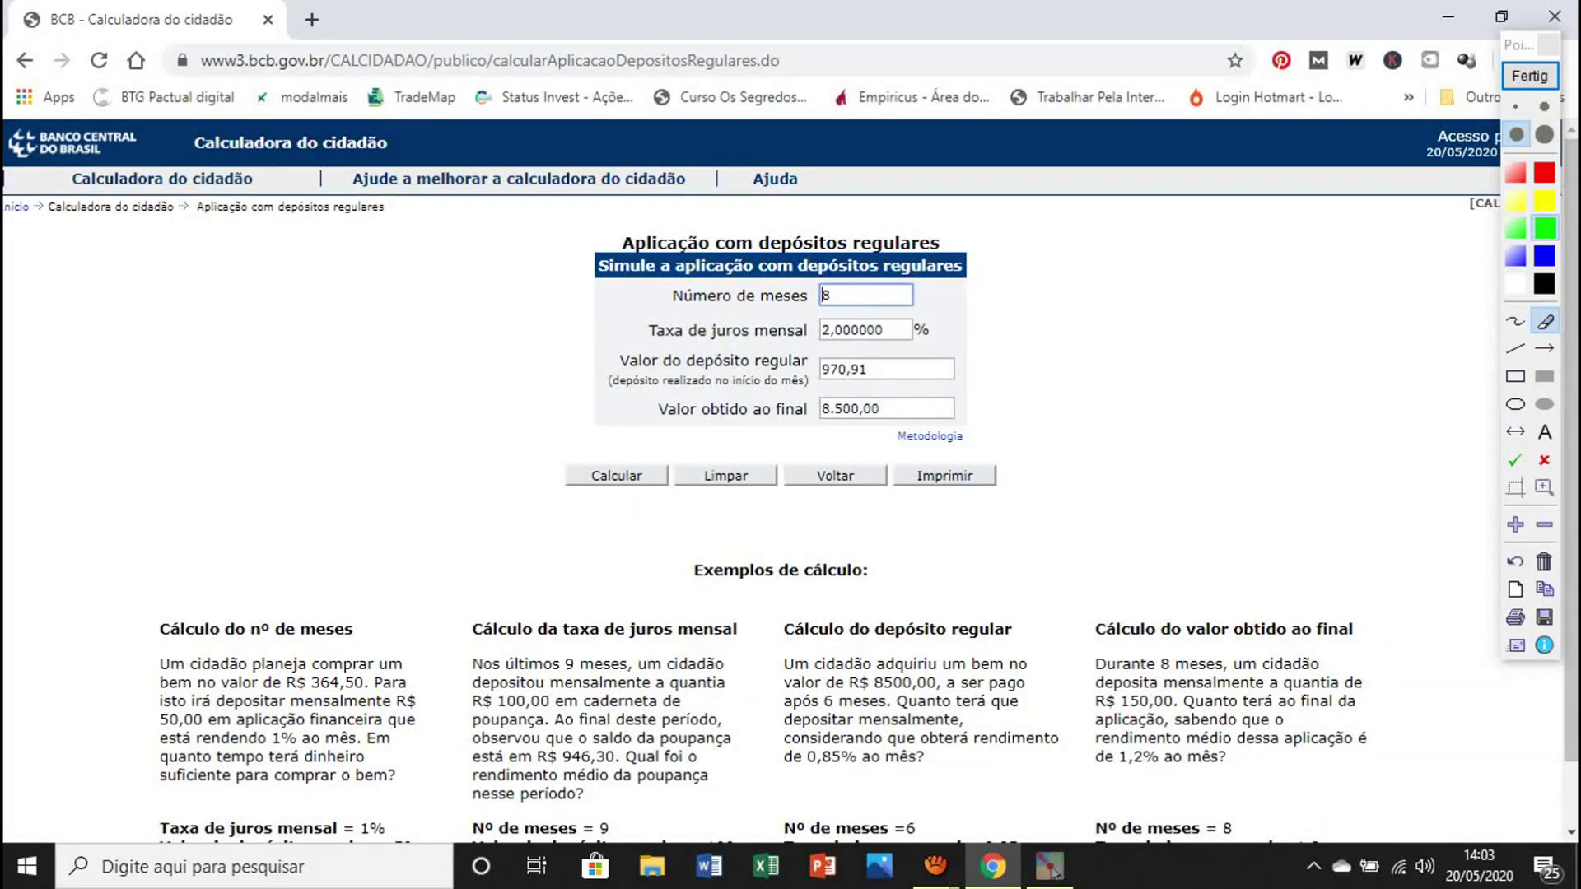
click(1530, 75)
Step: Clear the regular deposits form and open the Financiamento com prestações fixas calculator
click(725, 476)
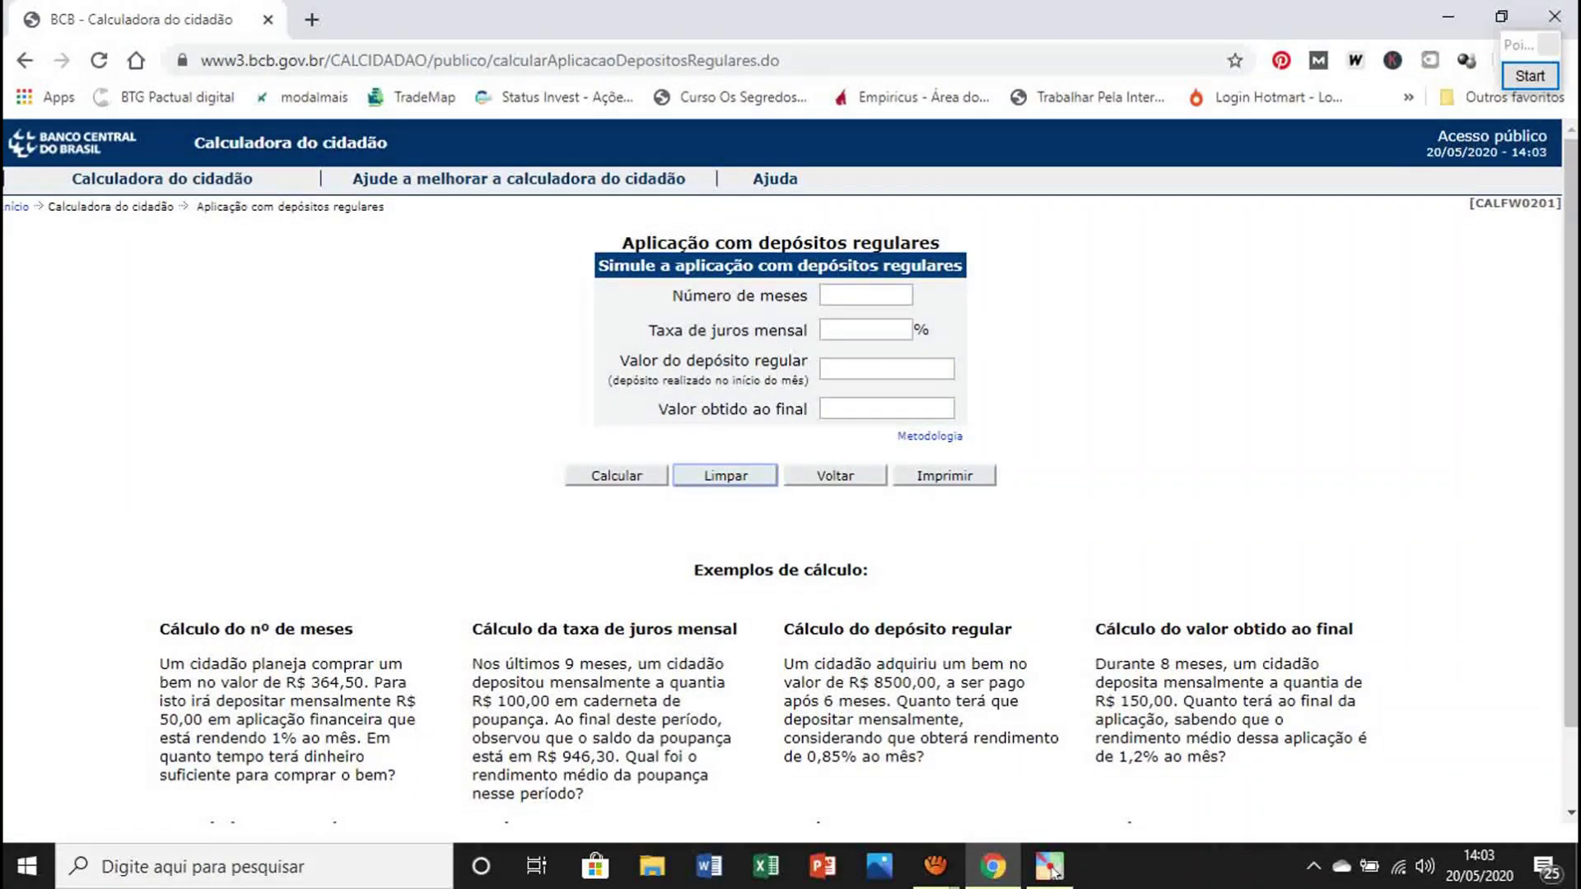
mouse_move(162, 180)
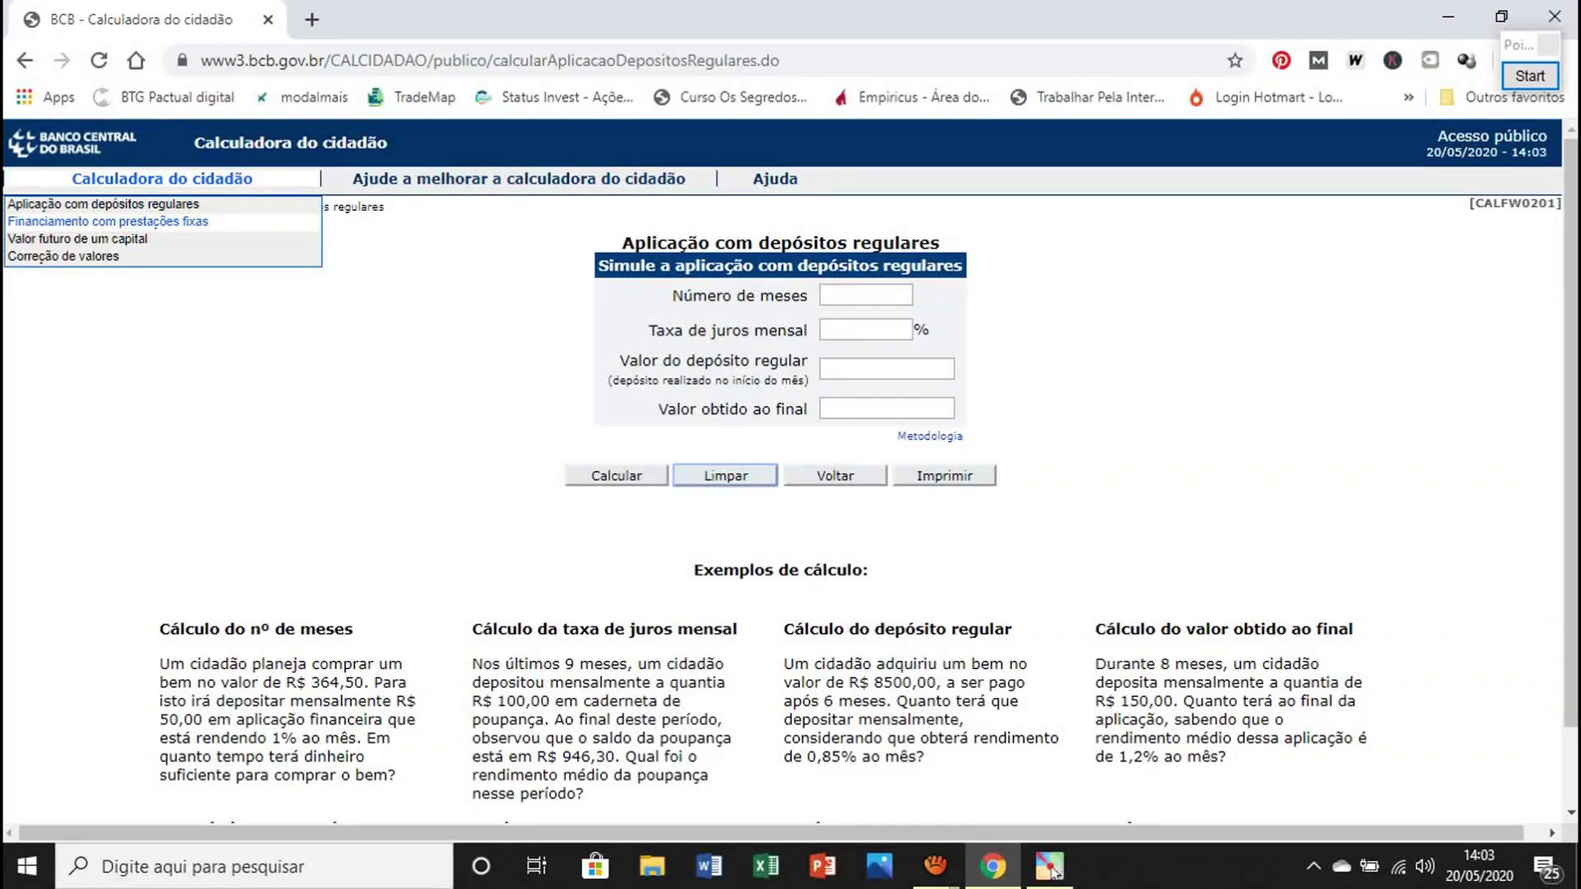
click(108, 222)
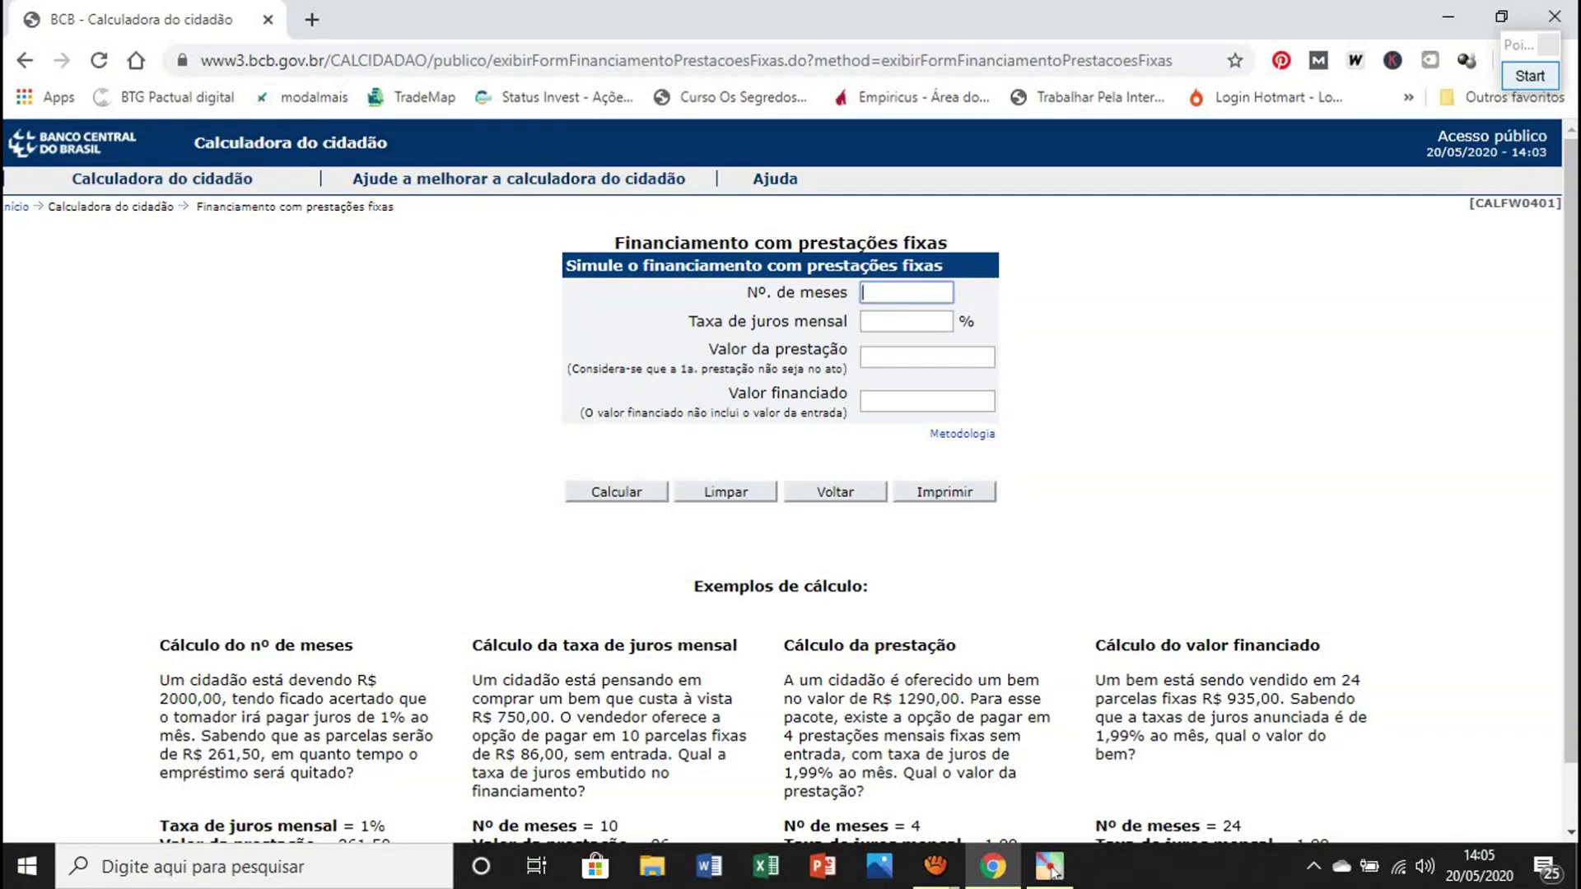
Step: Draw green arrows pointing at the number of months, monthly interest rate, installment value and financed value fields
click(1530, 75)
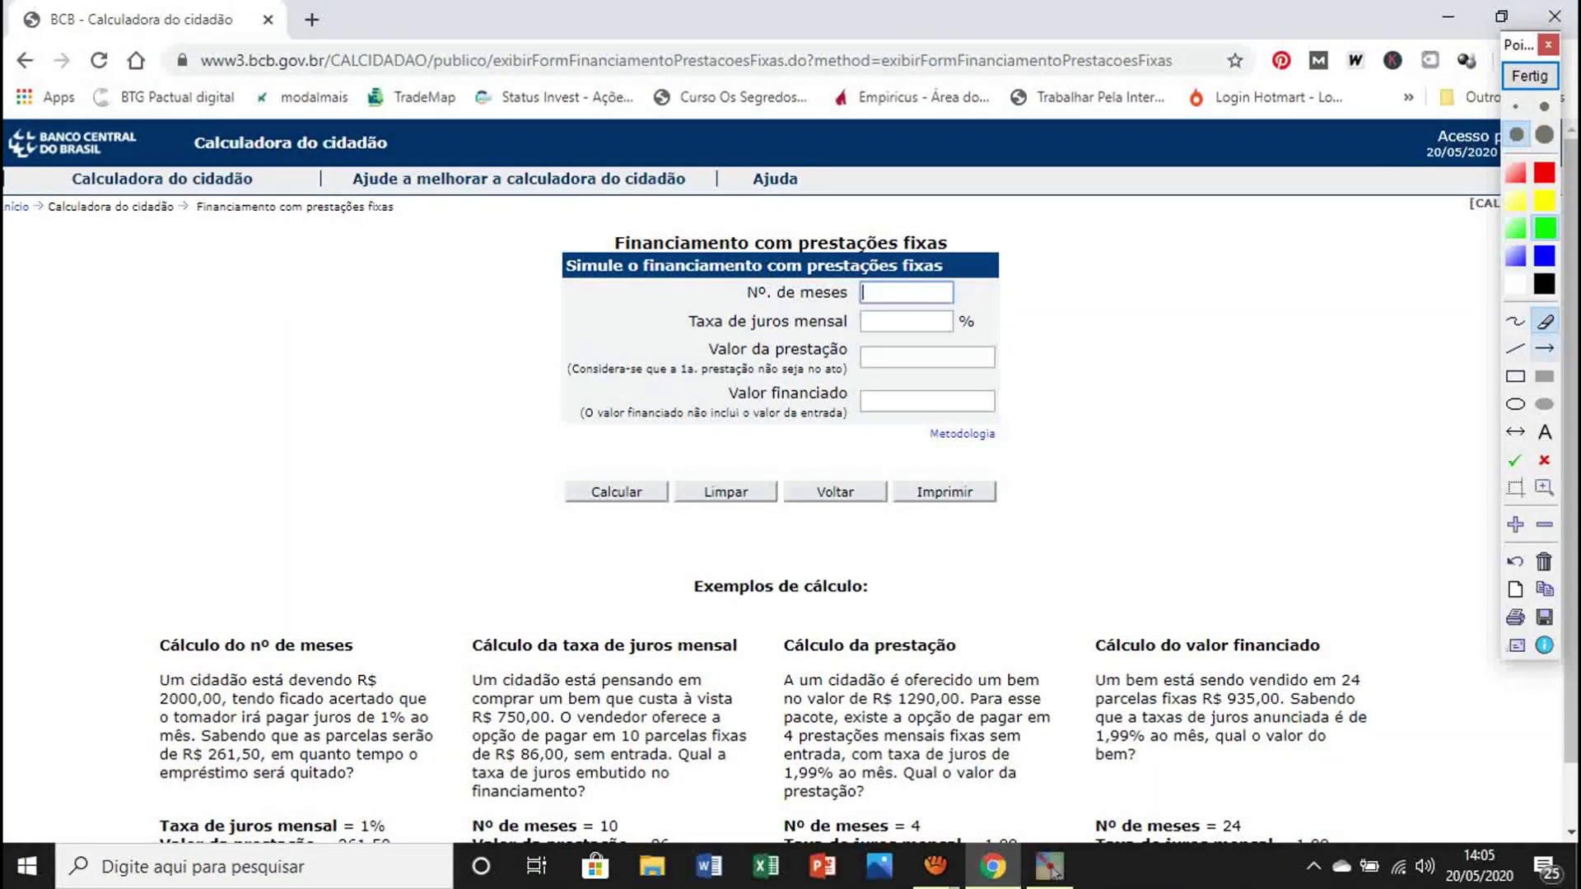
click(1544, 347)
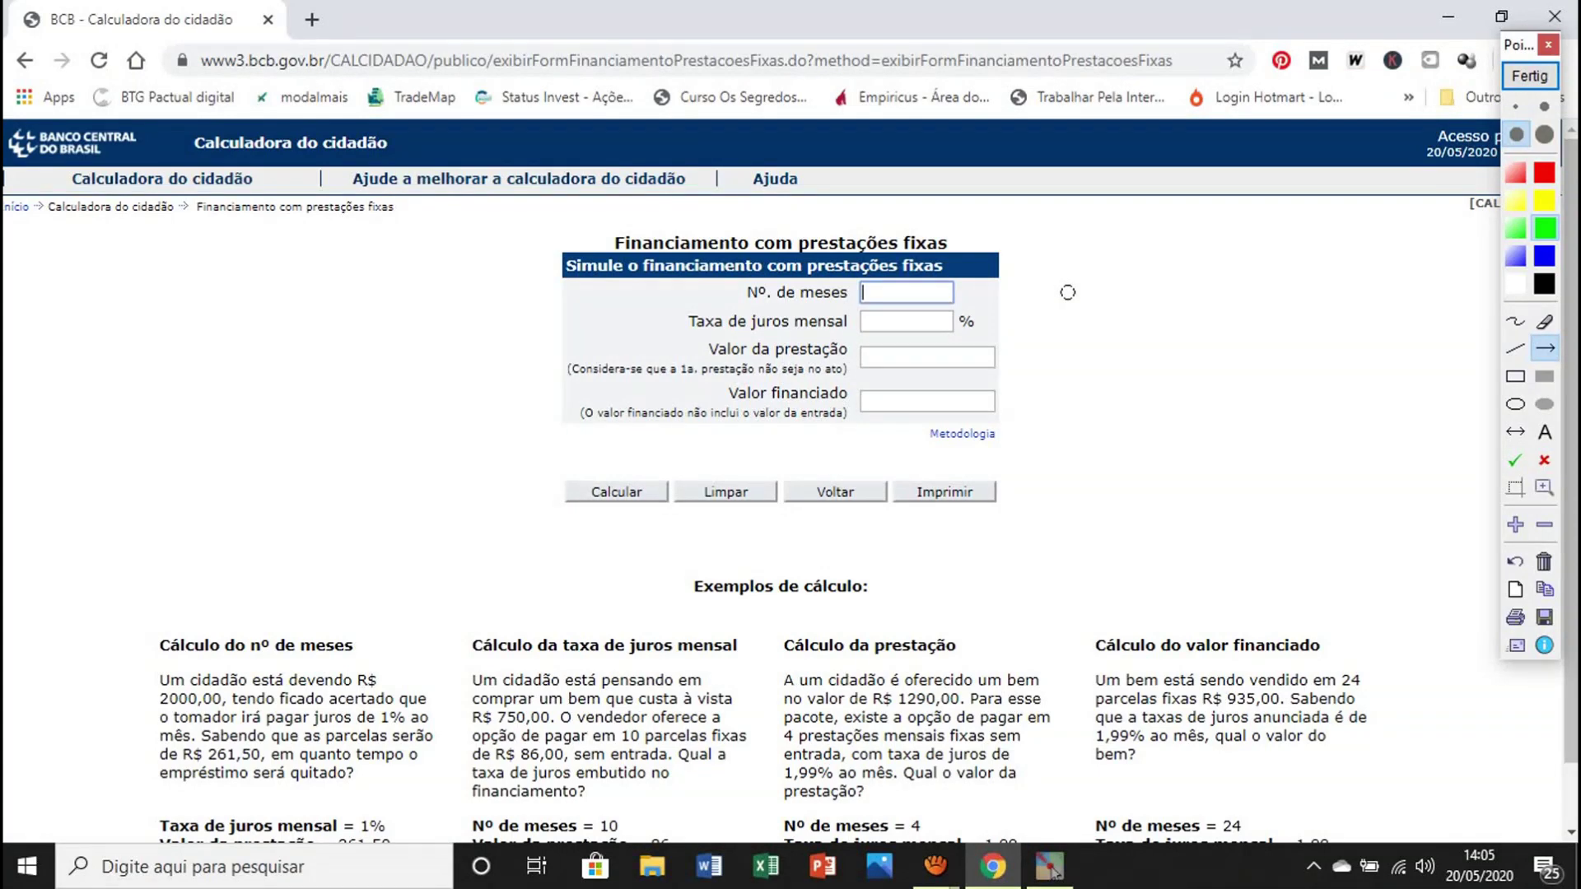
drag(1070, 291, 965, 293)
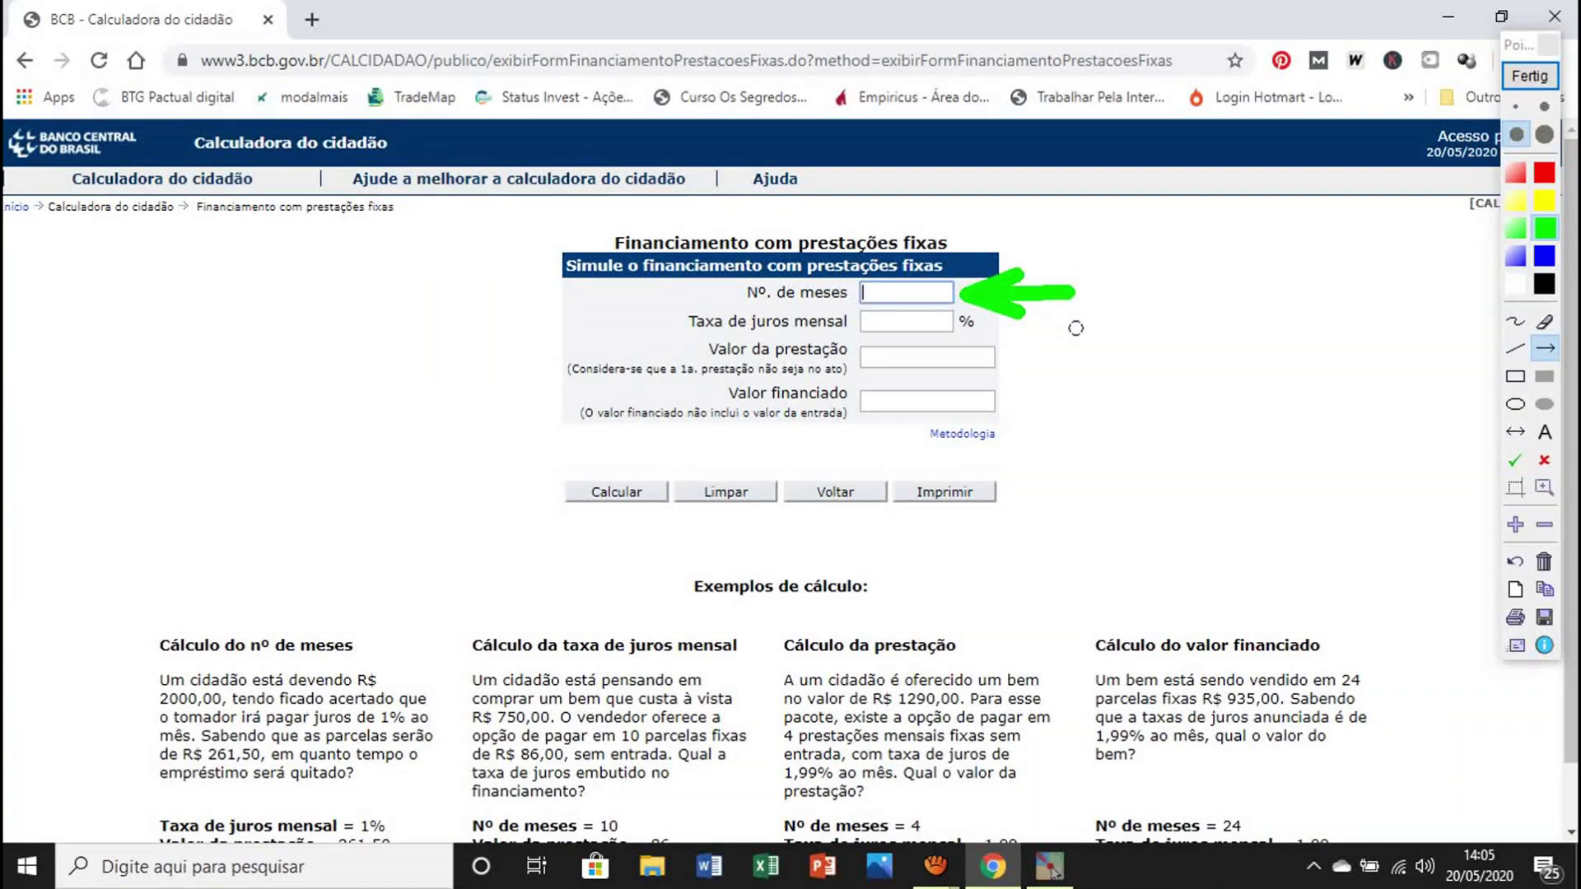
drag(1080, 327, 978, 328)
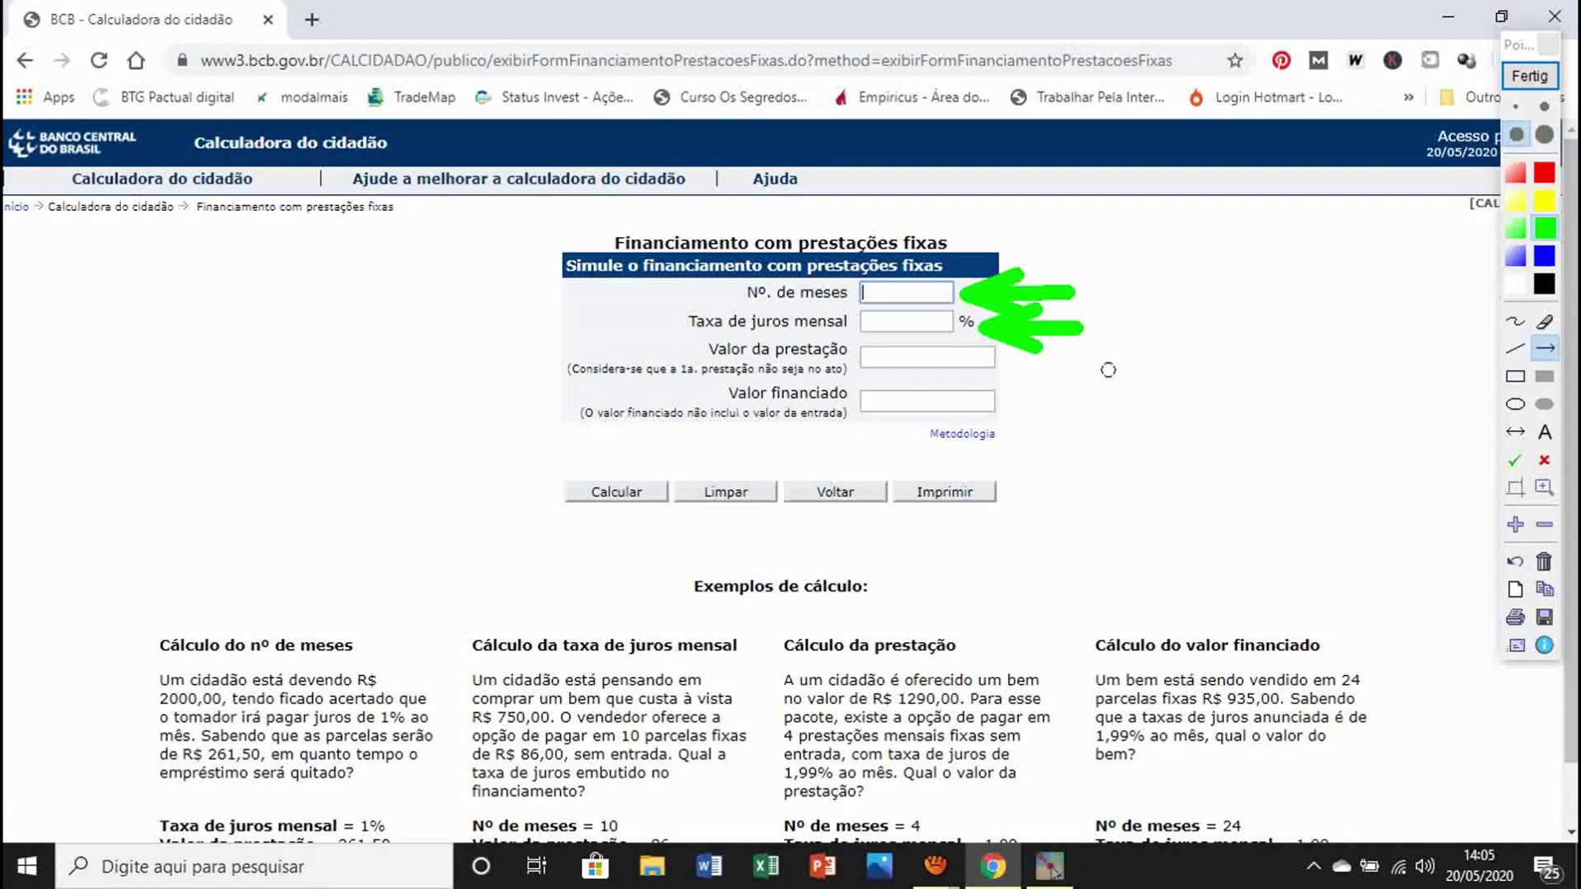
drag(1098, 363, 1022, 363)
drag(1124, 412, 1027, 415)
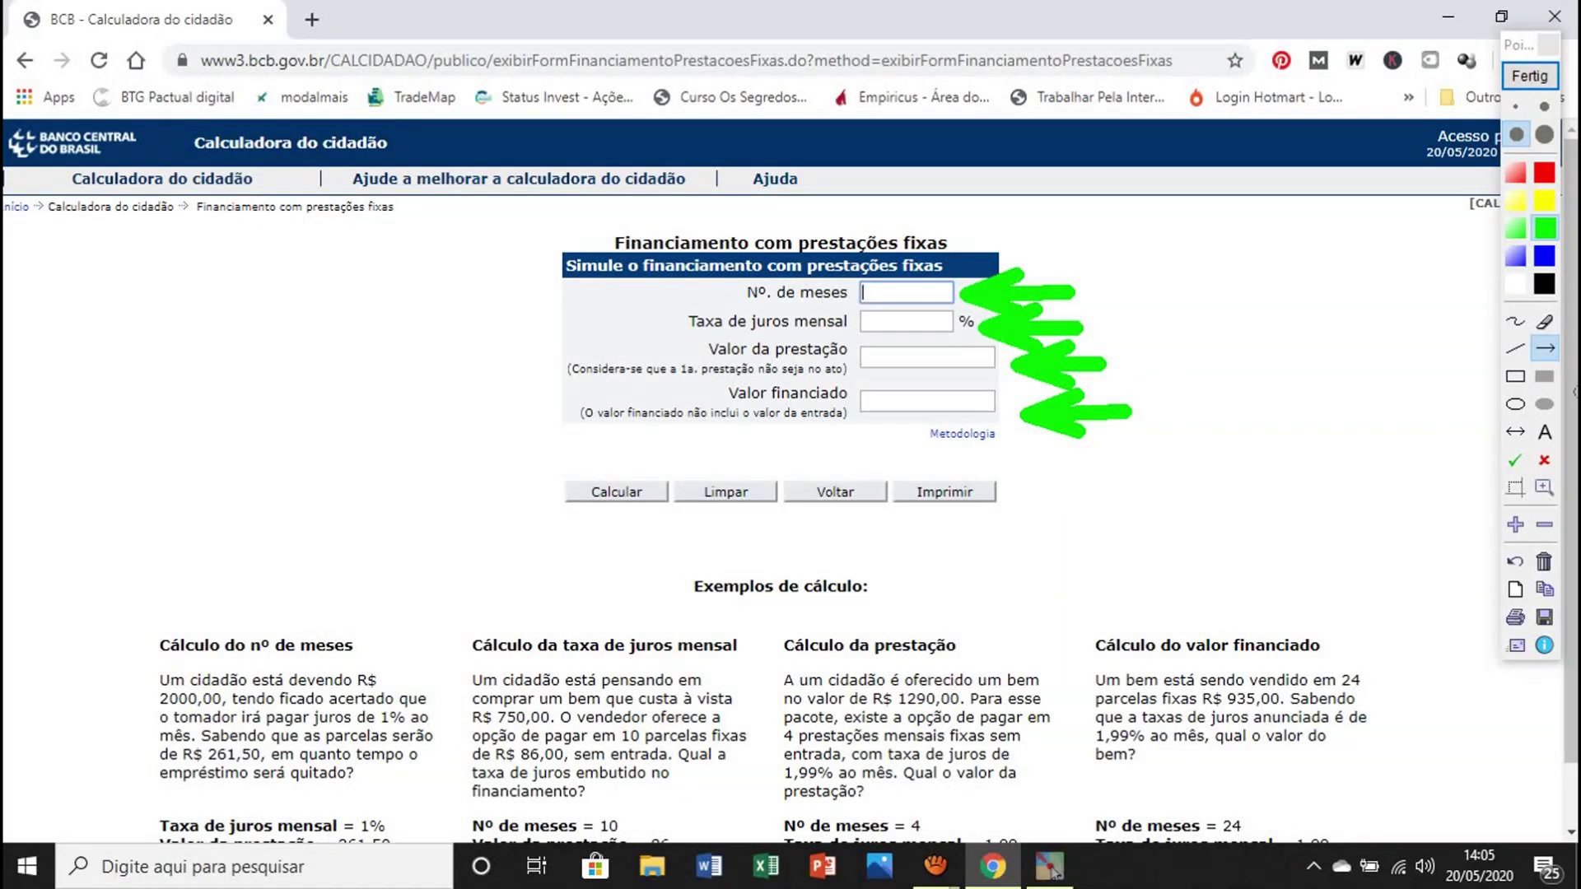
Step: Erase the four green arrows beside the financing fields and leave annotation mode
click(1544, 321)
drag(1070, 314, 1096, 381)
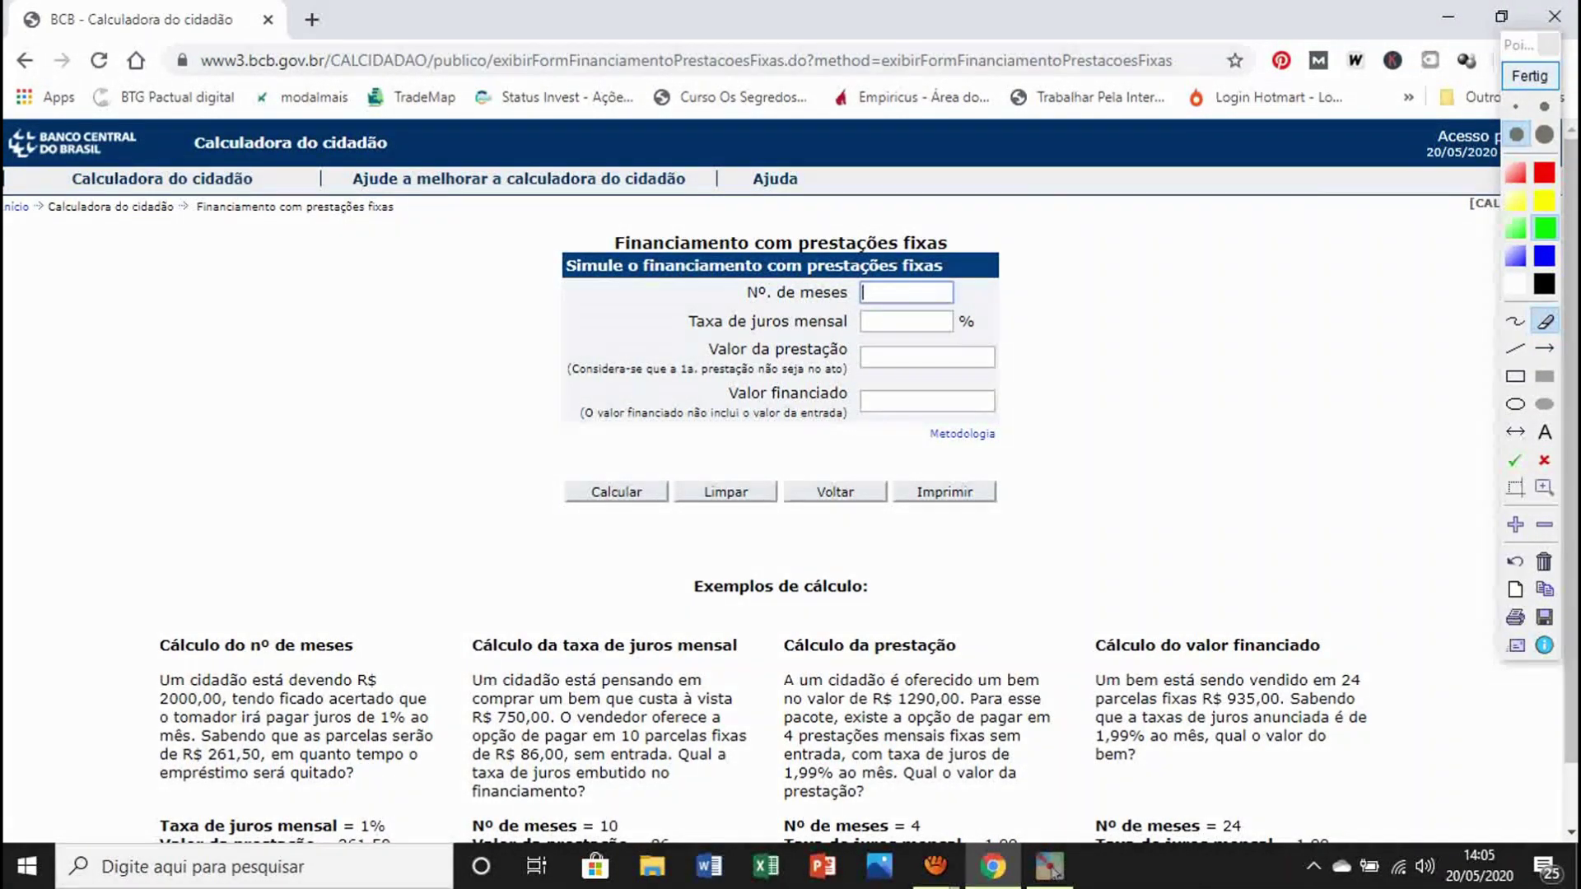
click(1528, 74)
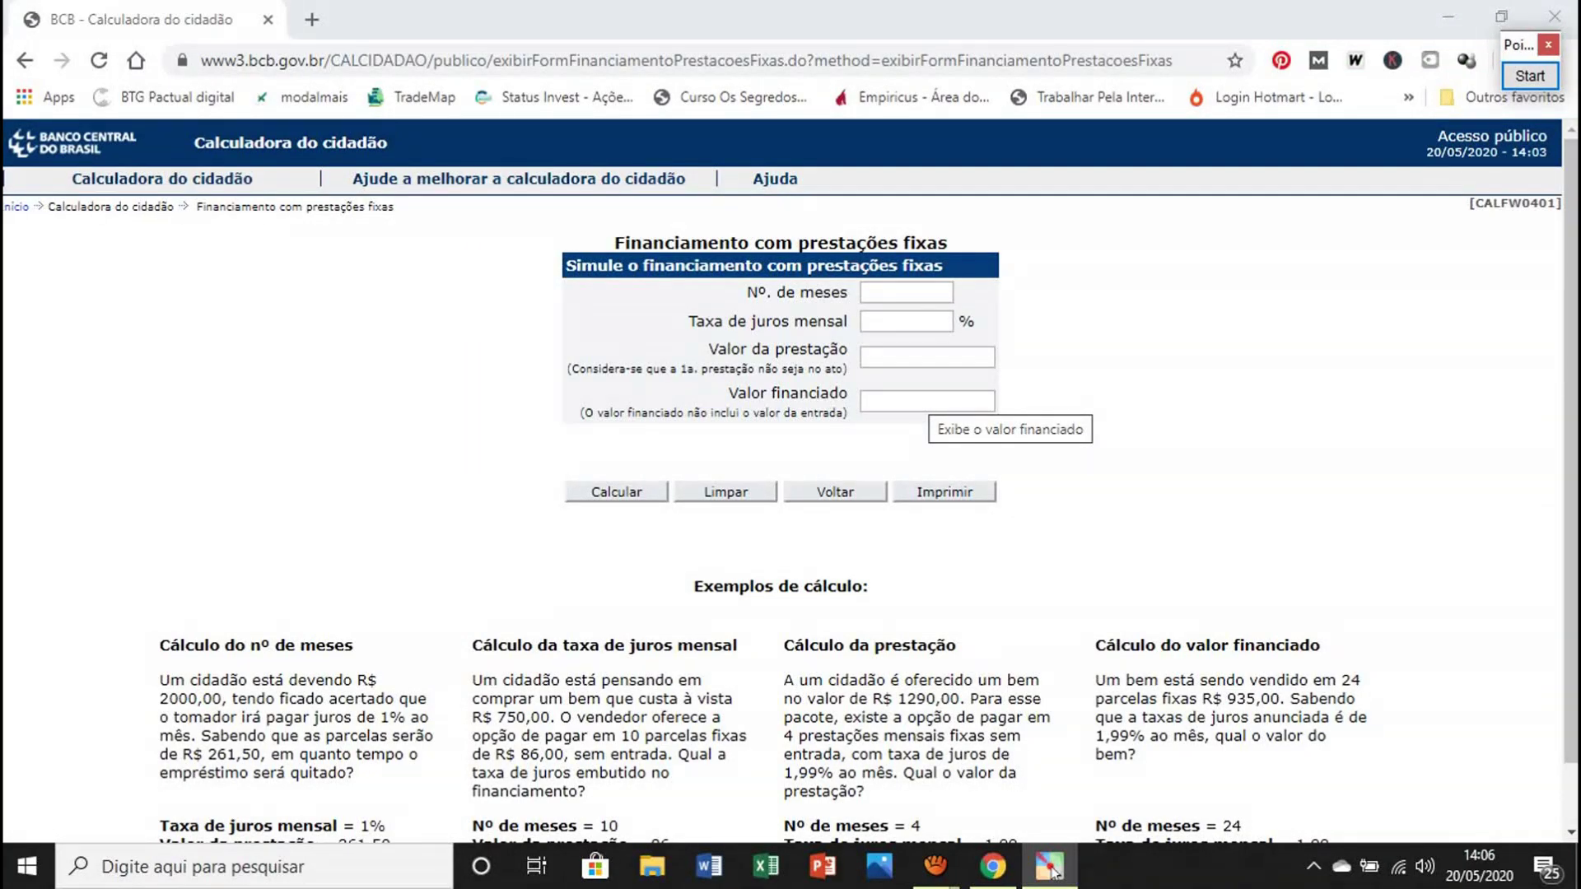
Step: Set the financed value to 2000,00 in the fixed-installment financing simulation
click(929, 401)
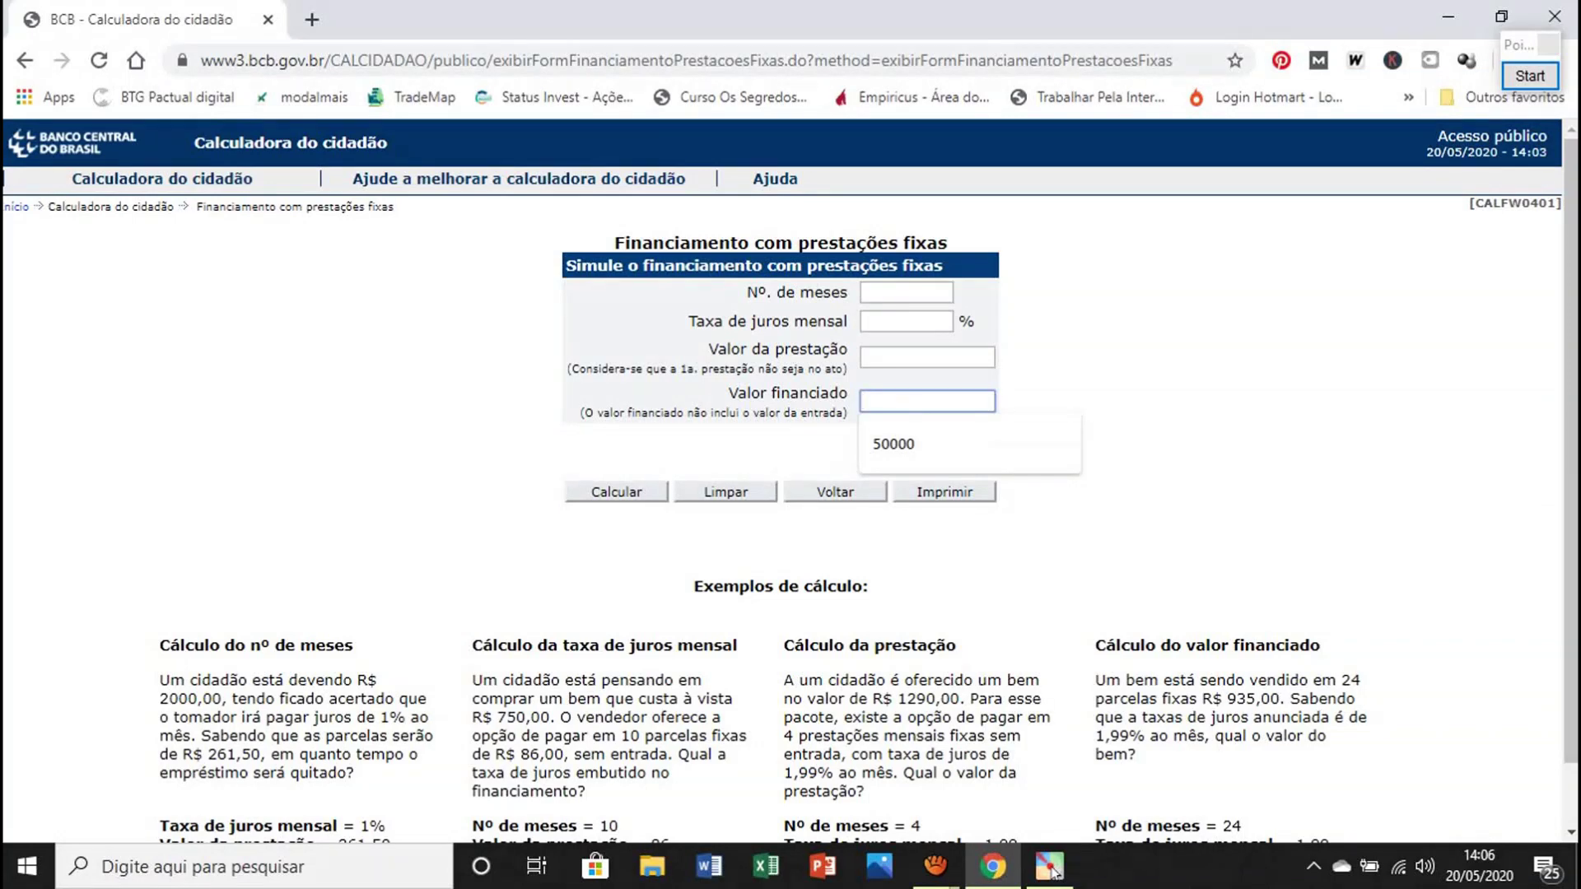
text(2000,00)
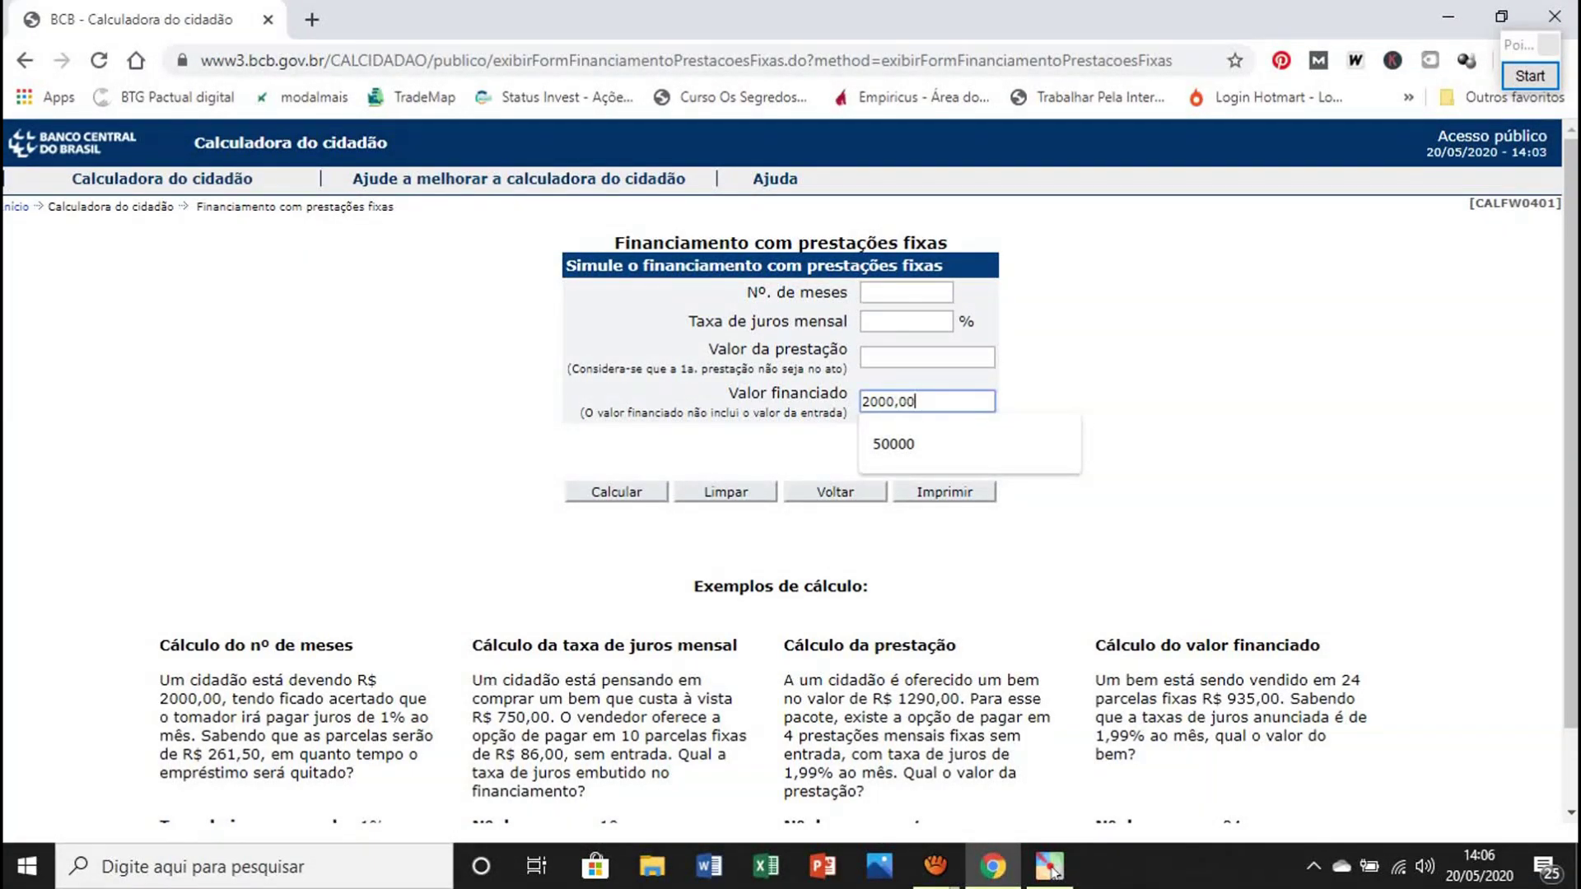
key(Tab)
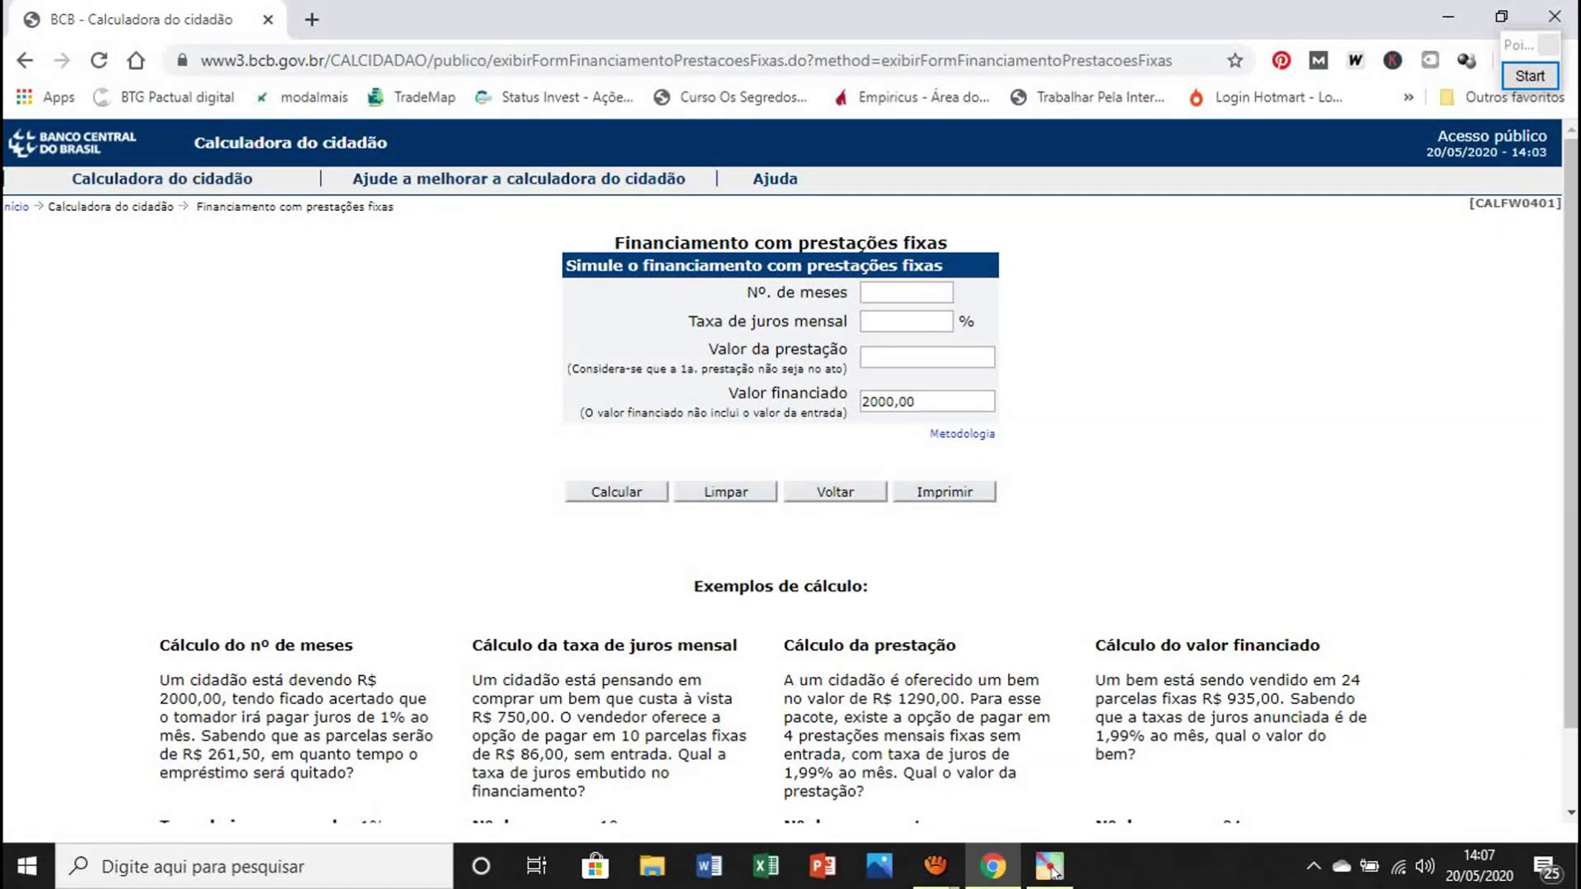
Step: Set the monthly interest rate to 1% and the installment value to 180,00, and calculate the number of months
click(905, 321)
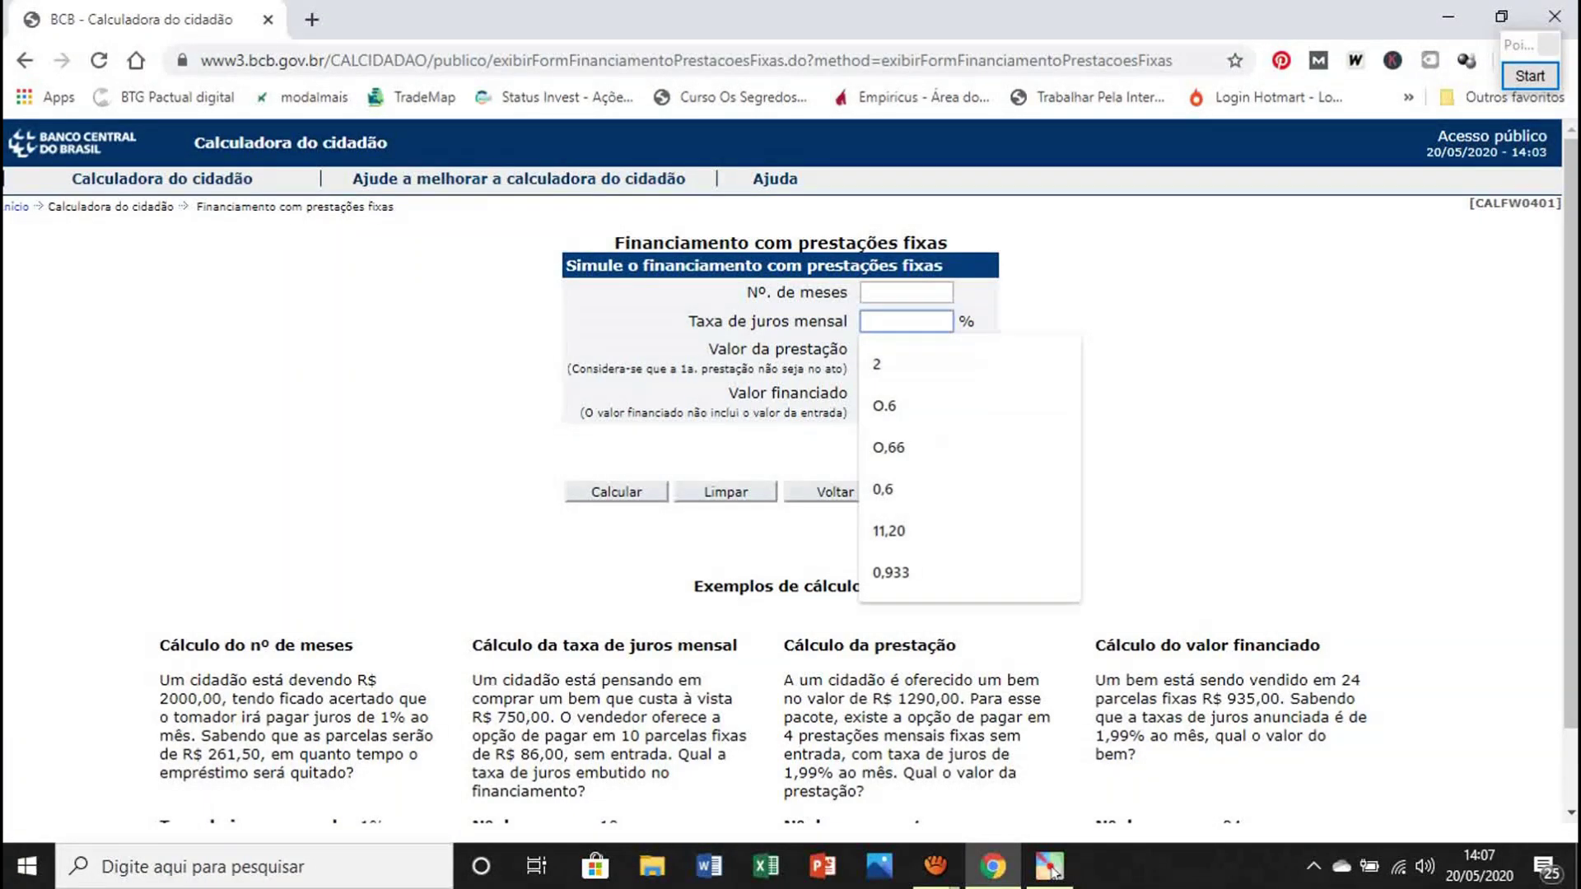
text(1)
click(1153, 378)
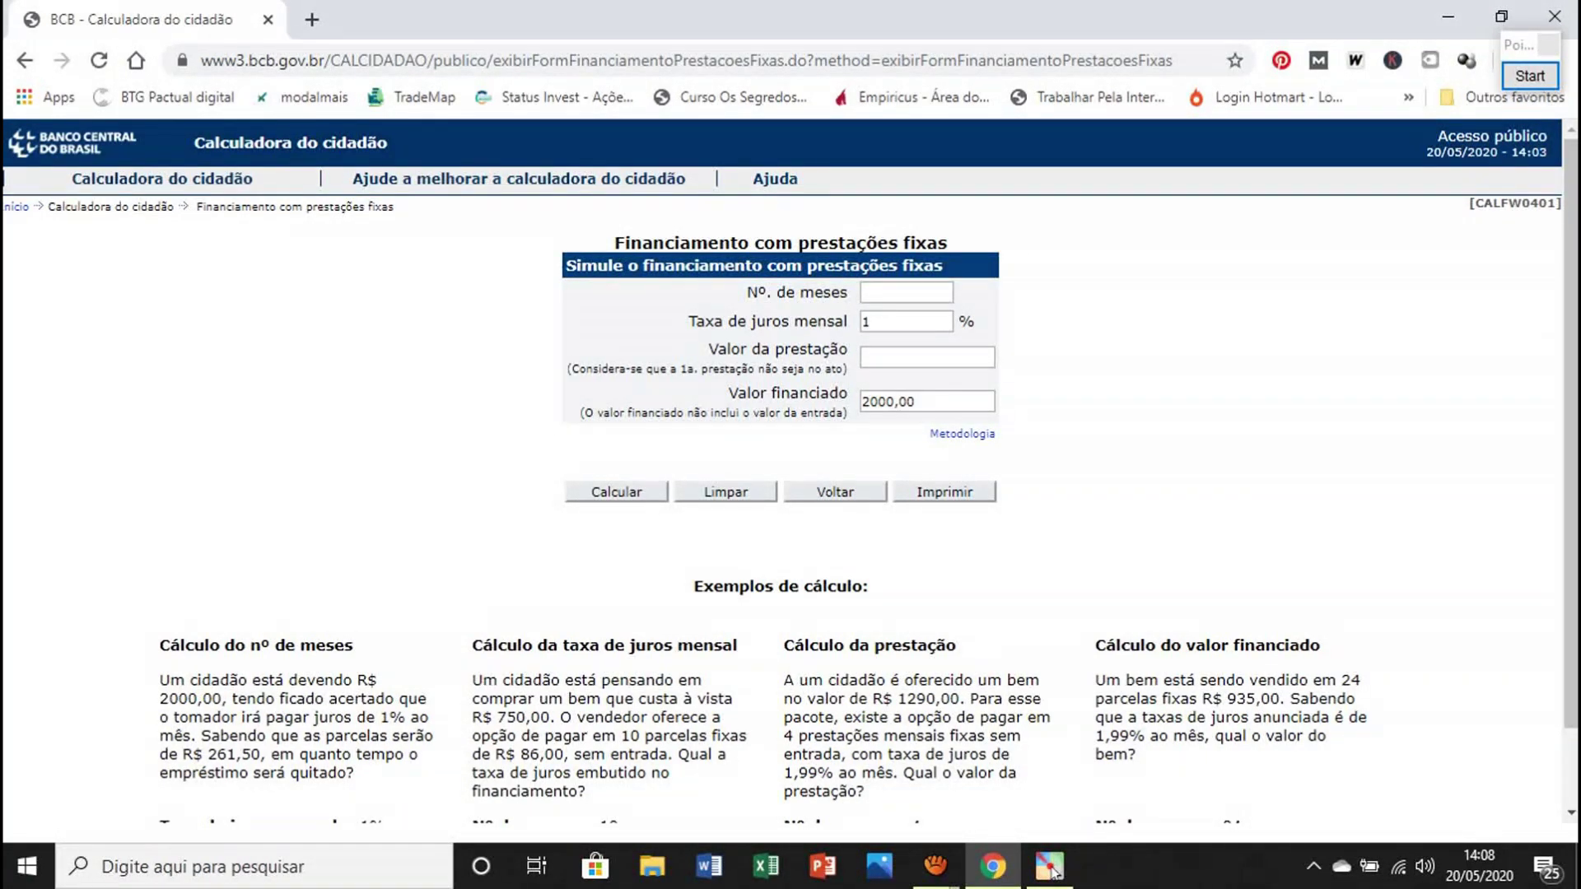
click(922, 358)
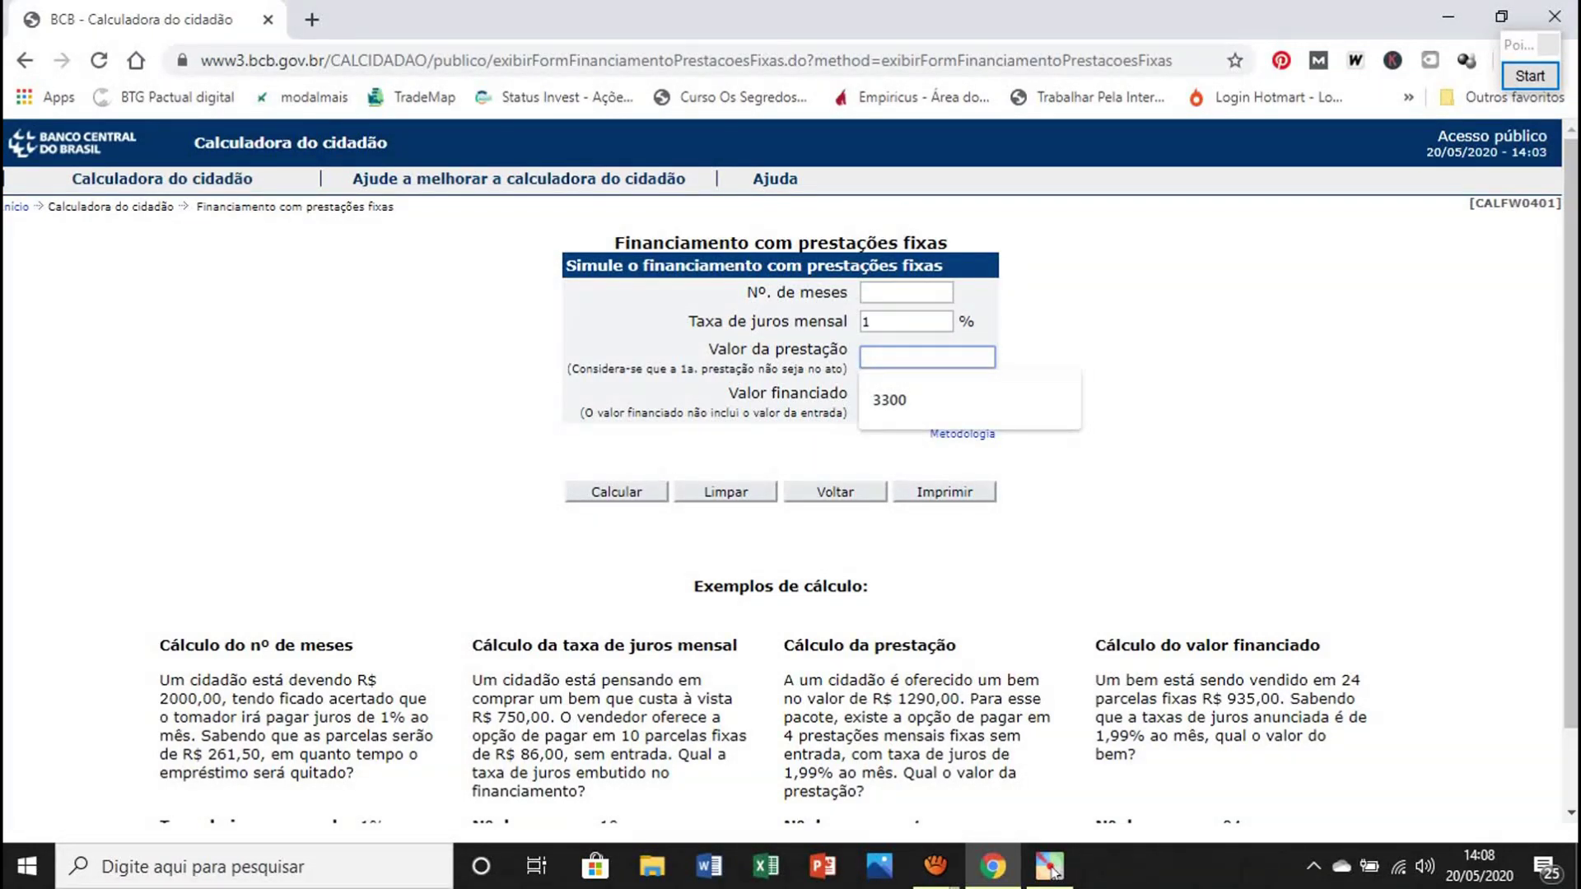
text(18000)
click(1051, 871)
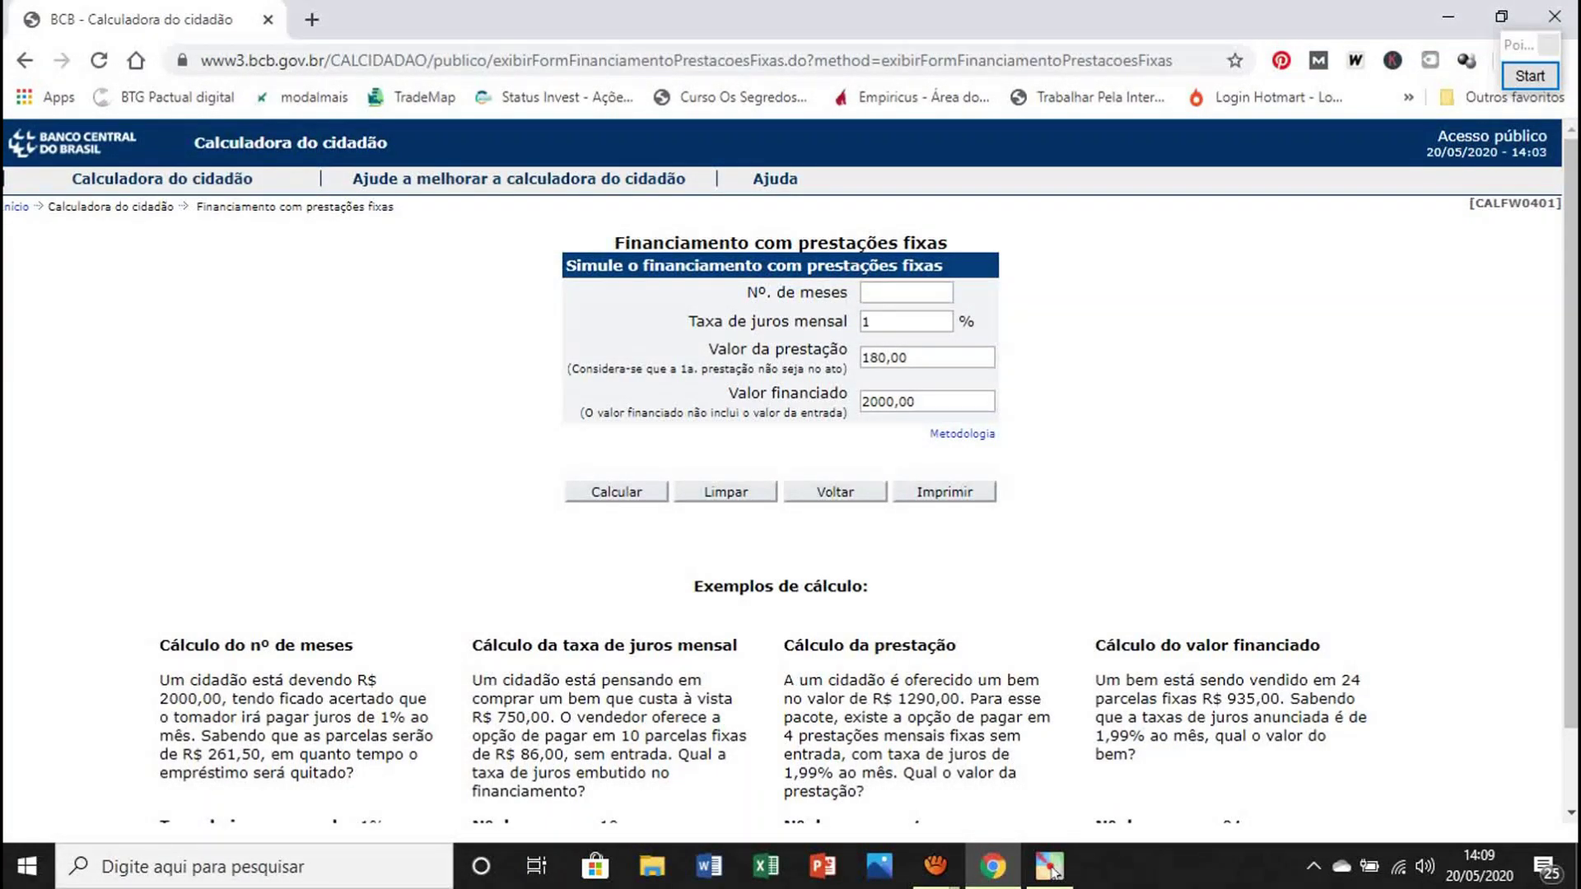
click(616, 491)
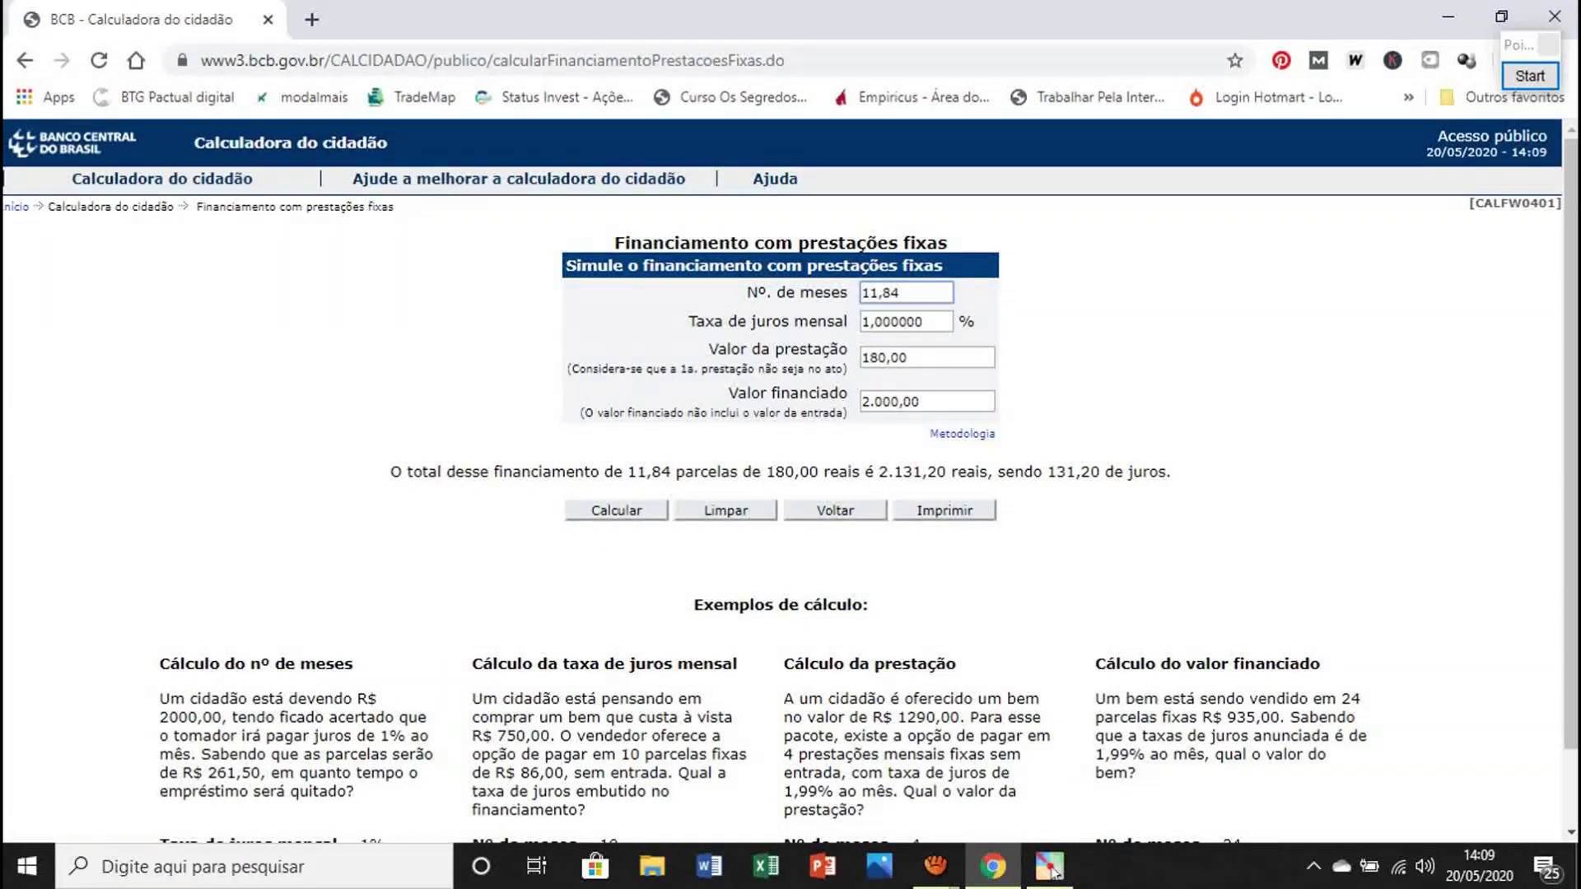
Step: Draw a green annotation arrow pointing at the calculated number of months
click(1530, 76)
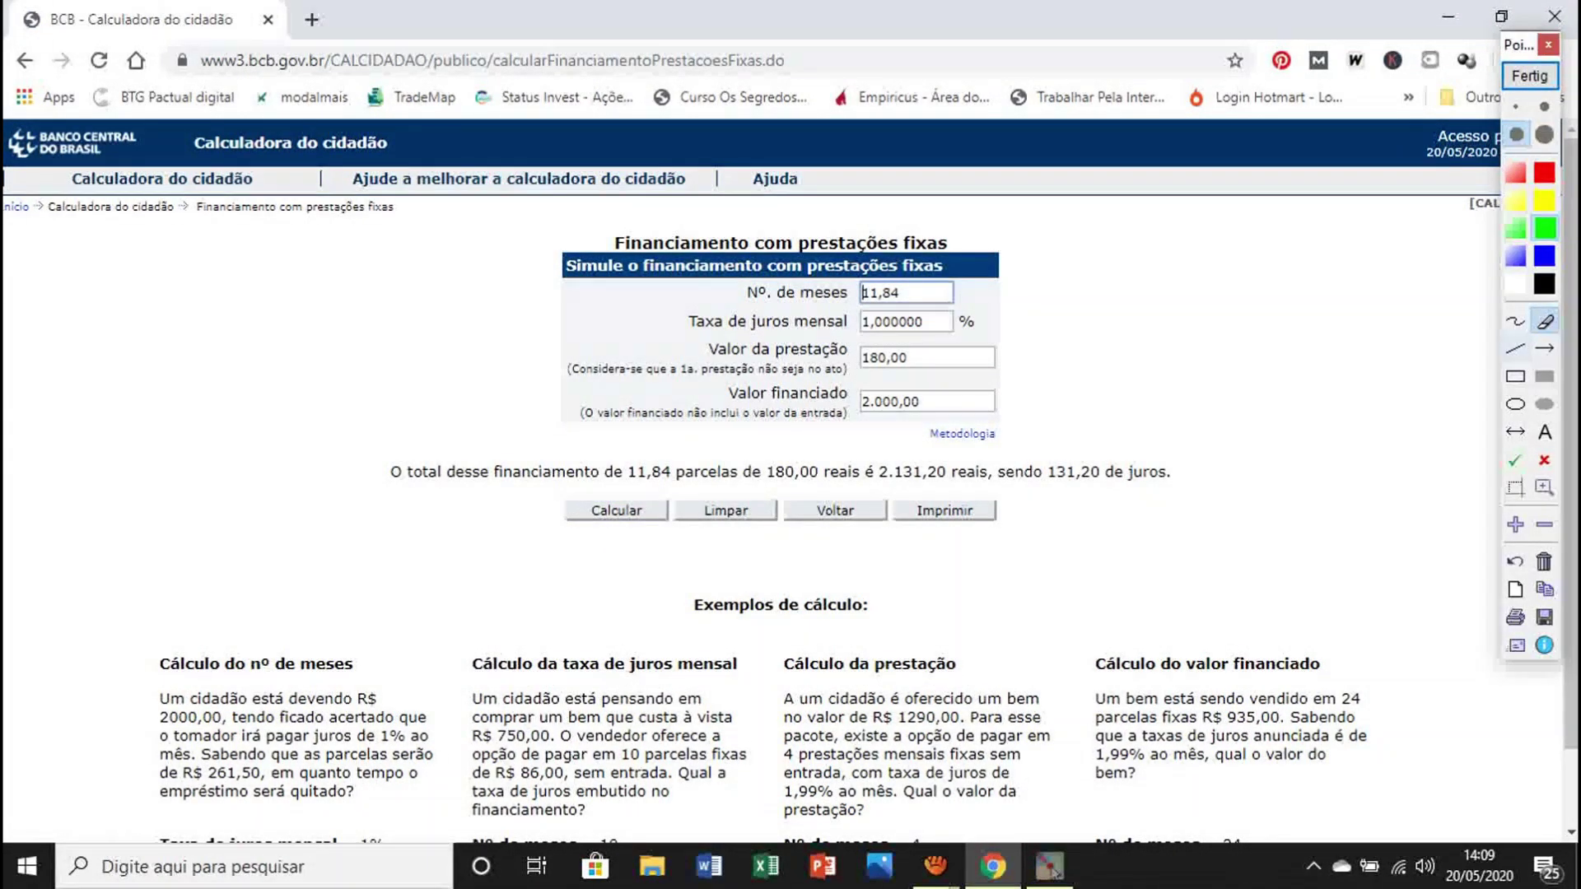
click(1544, 349)
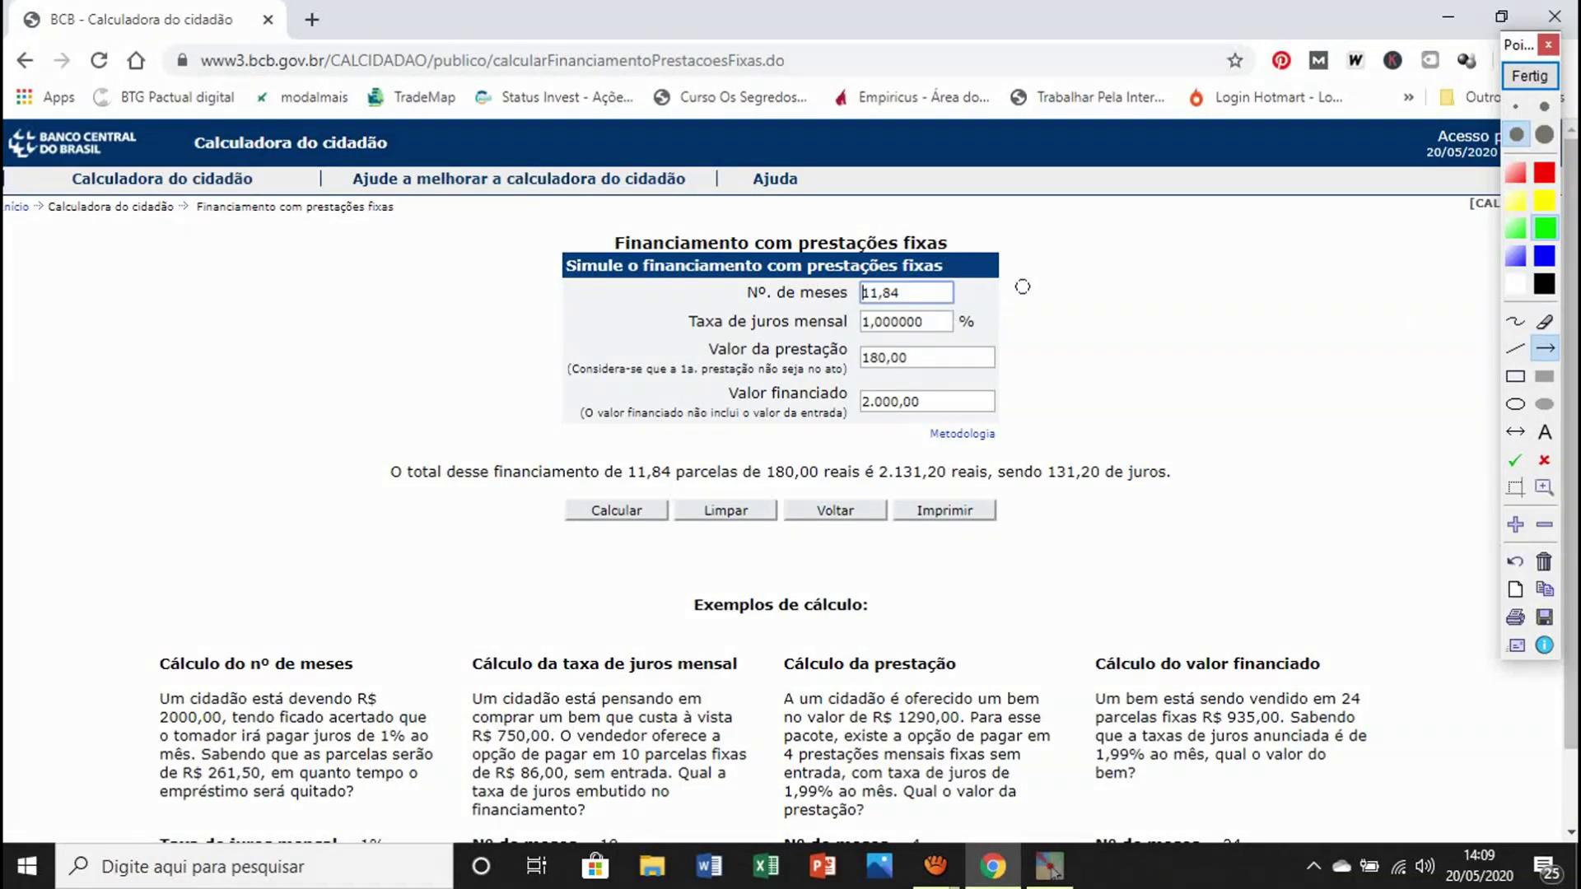
drag(1052, 290, 940, 292)
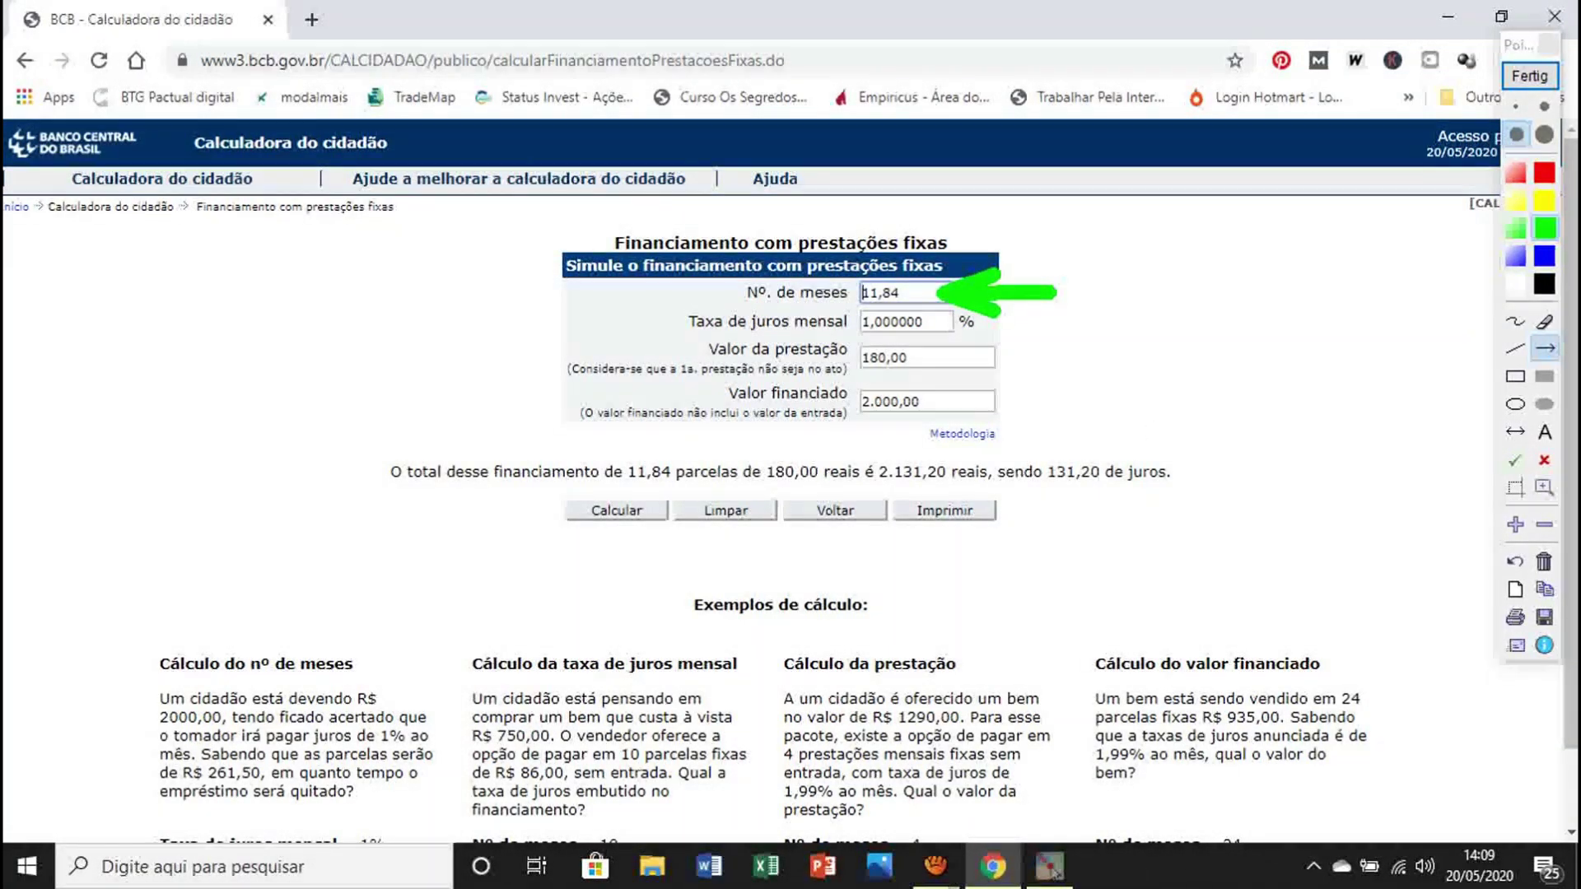
Step: Erase the green arrow beside the number of months and leave annotation mode
click(1544, 321)
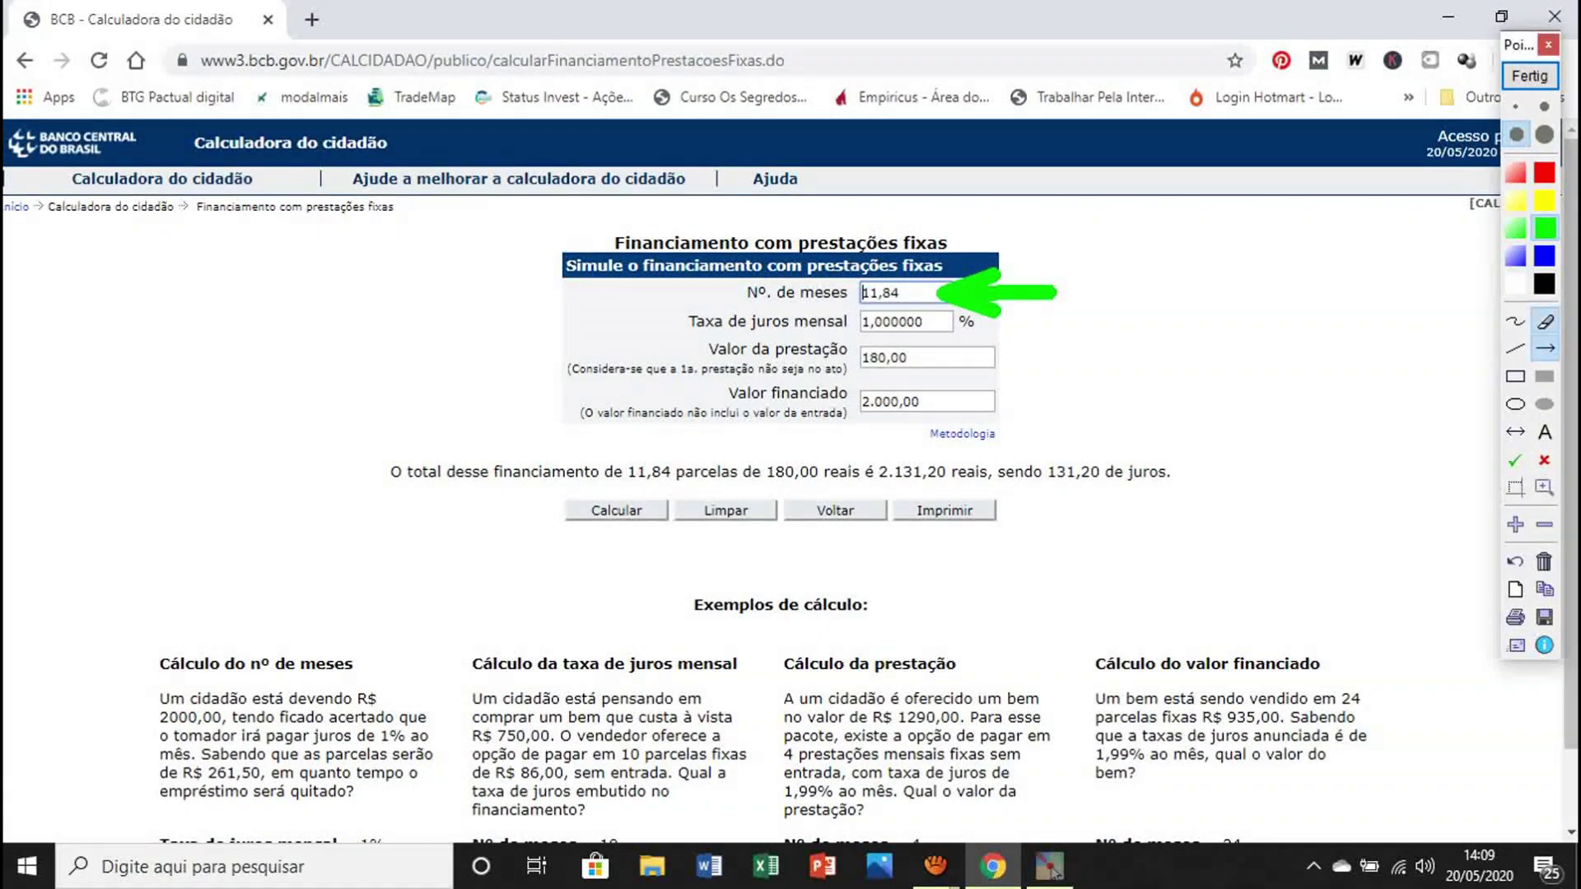
drag(1034, 355, 1004, 321)
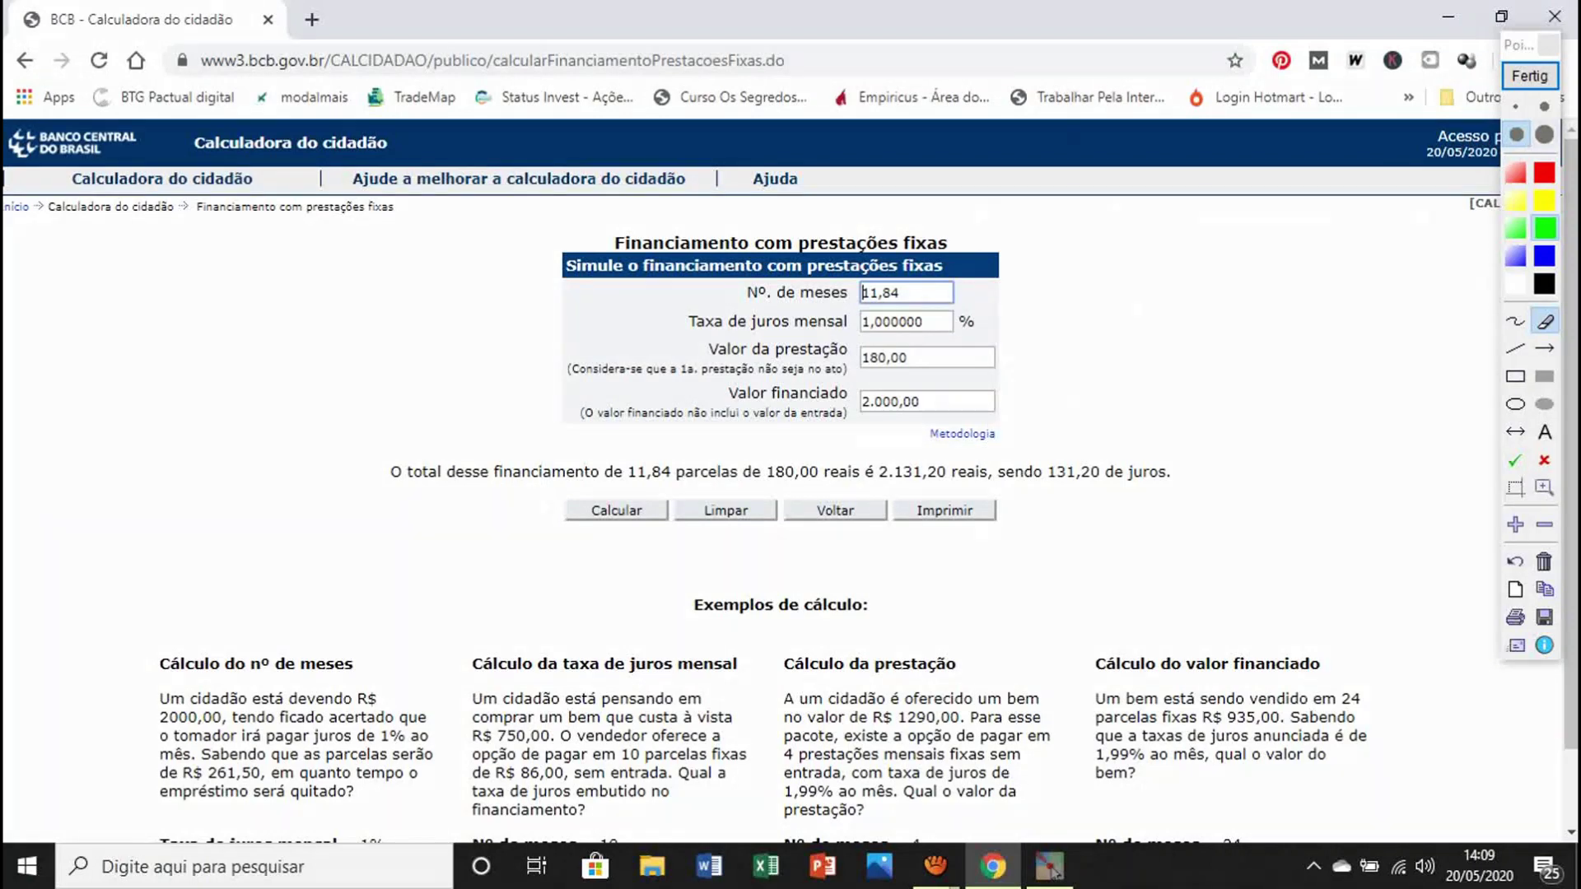
click(1529, 76)
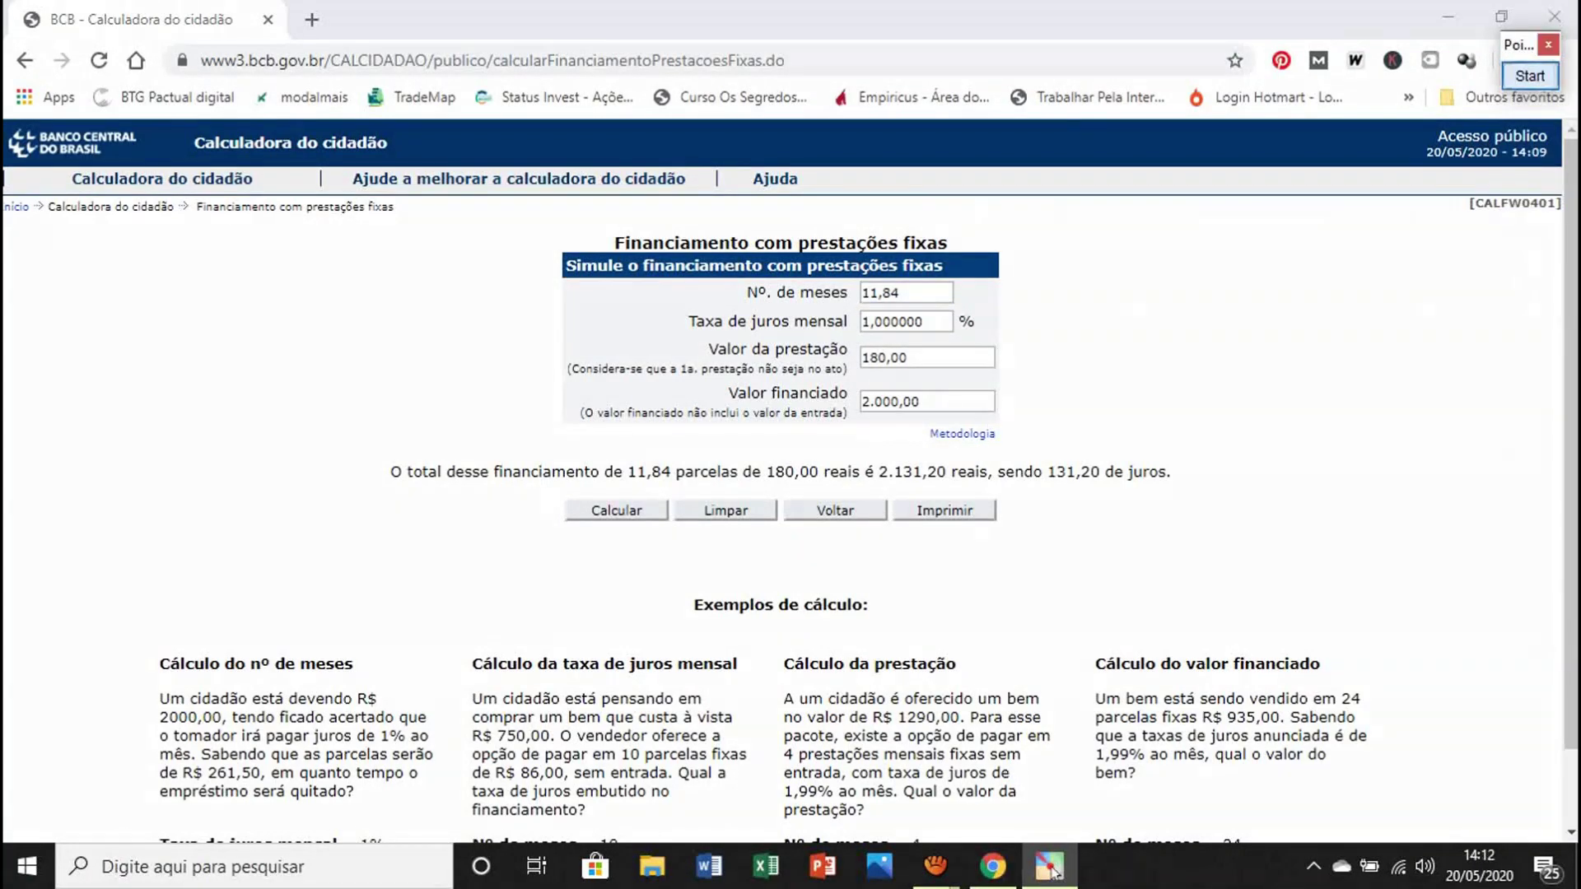
Step: Clear the fixed-installment financing form and set the financed value to 1500,00
click(617, 510)
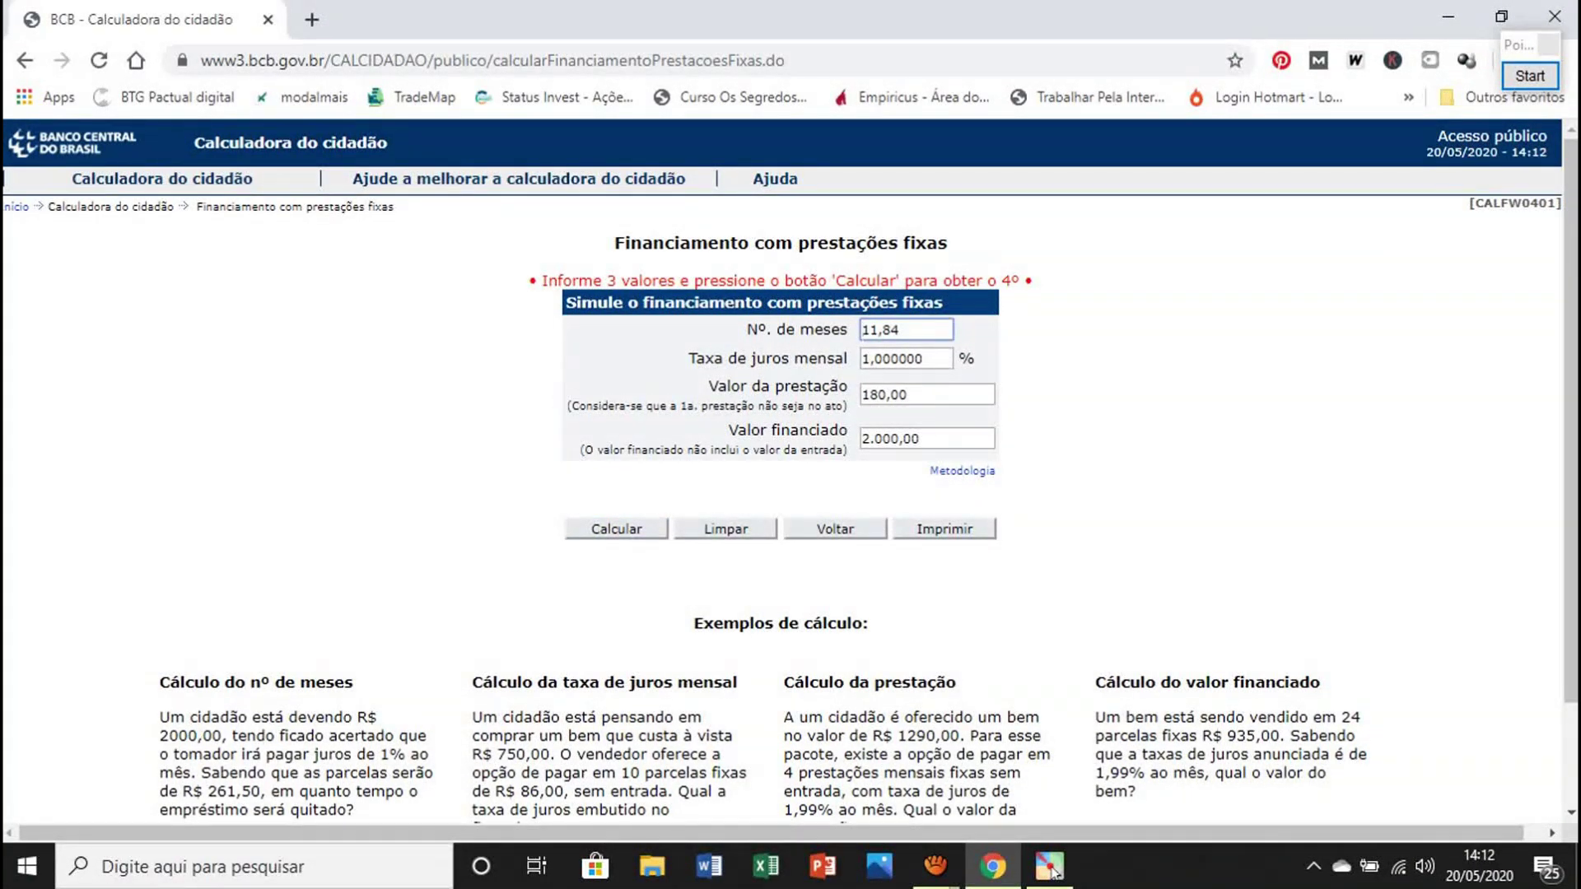
click(725, 529)
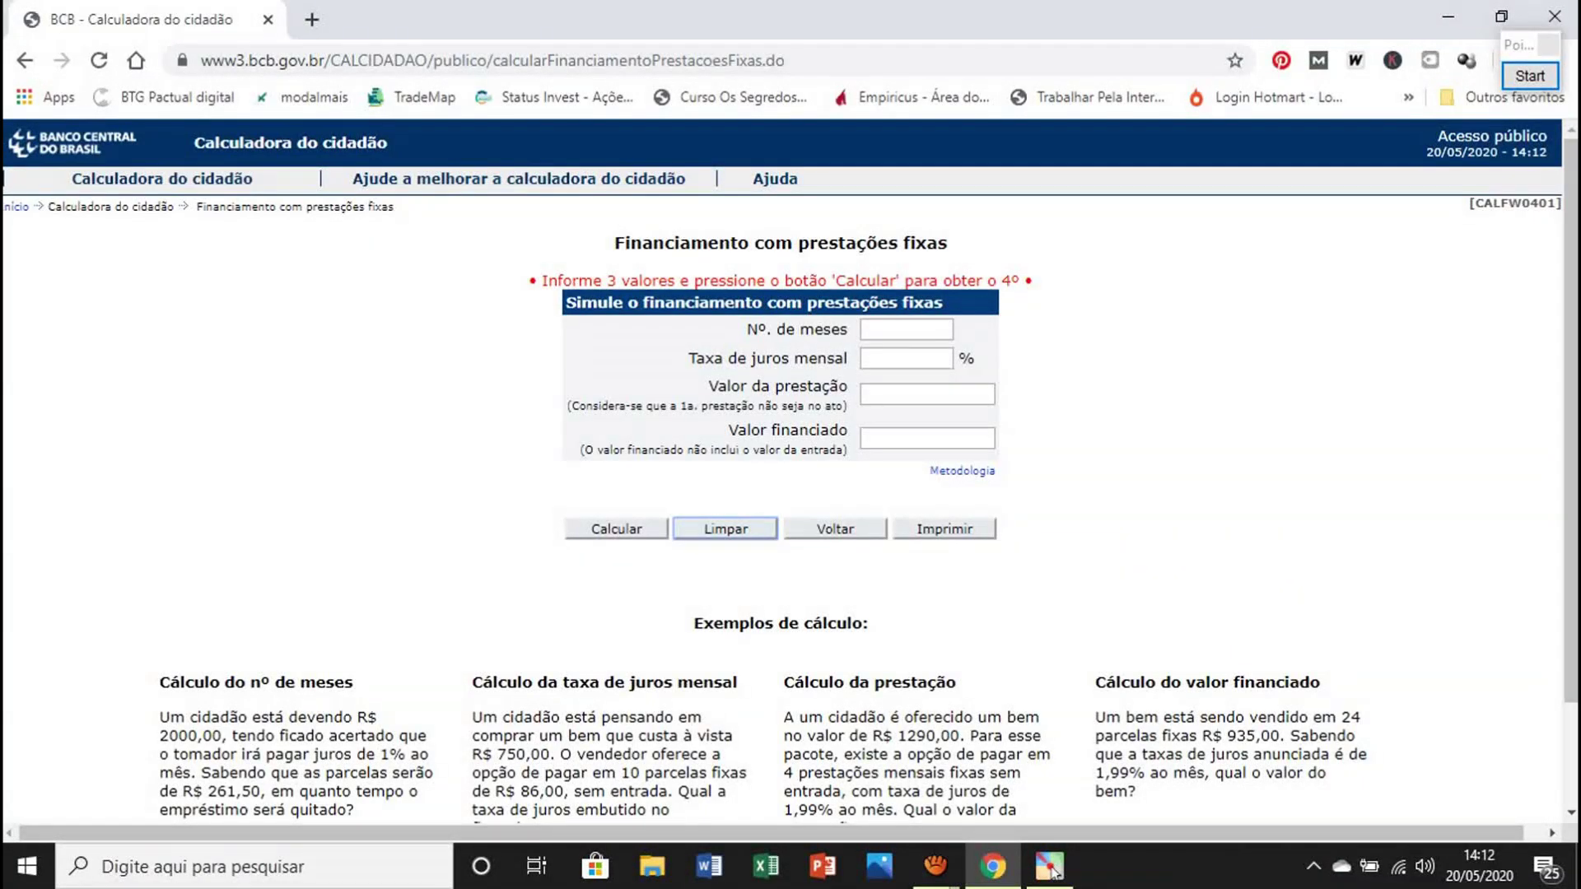
drag(1571, 411, 1570, 434)
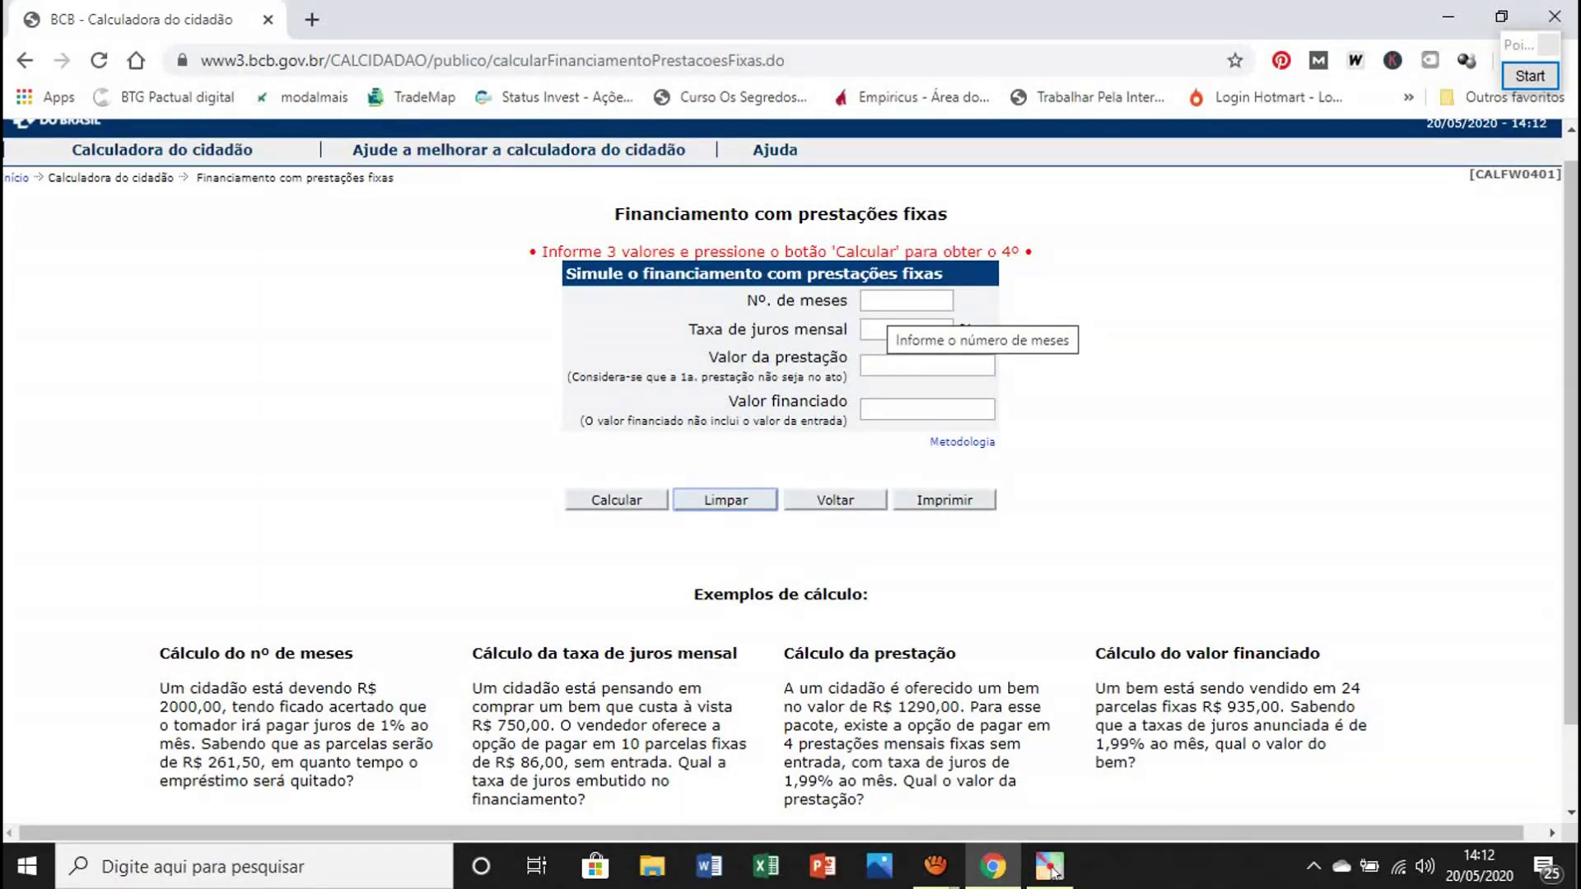
click(923, 410)
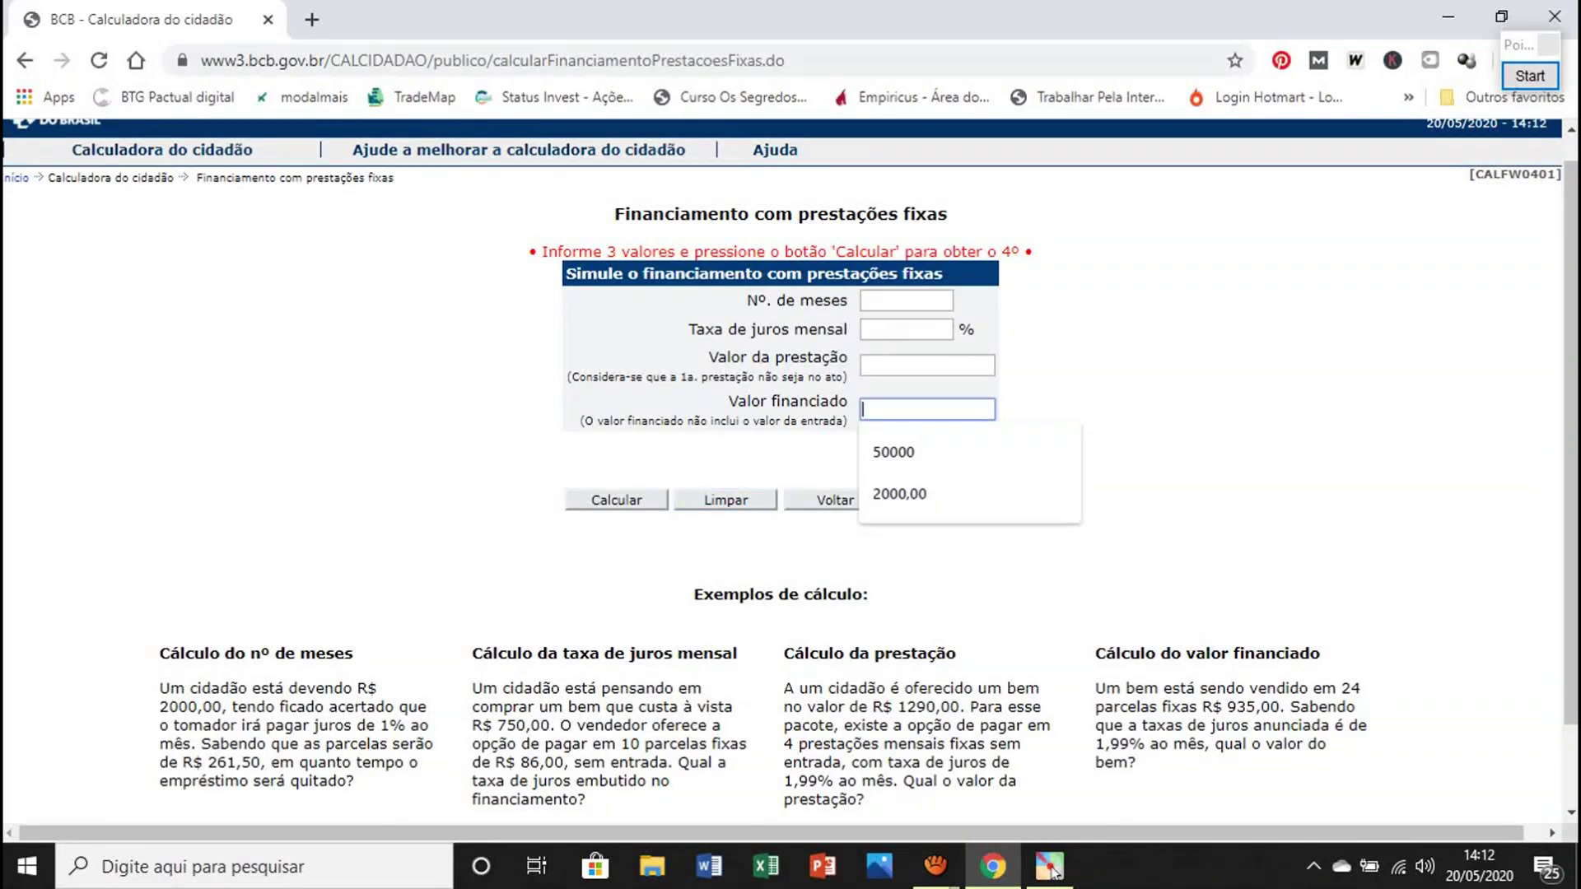
text(1500,00)
key(Tab)
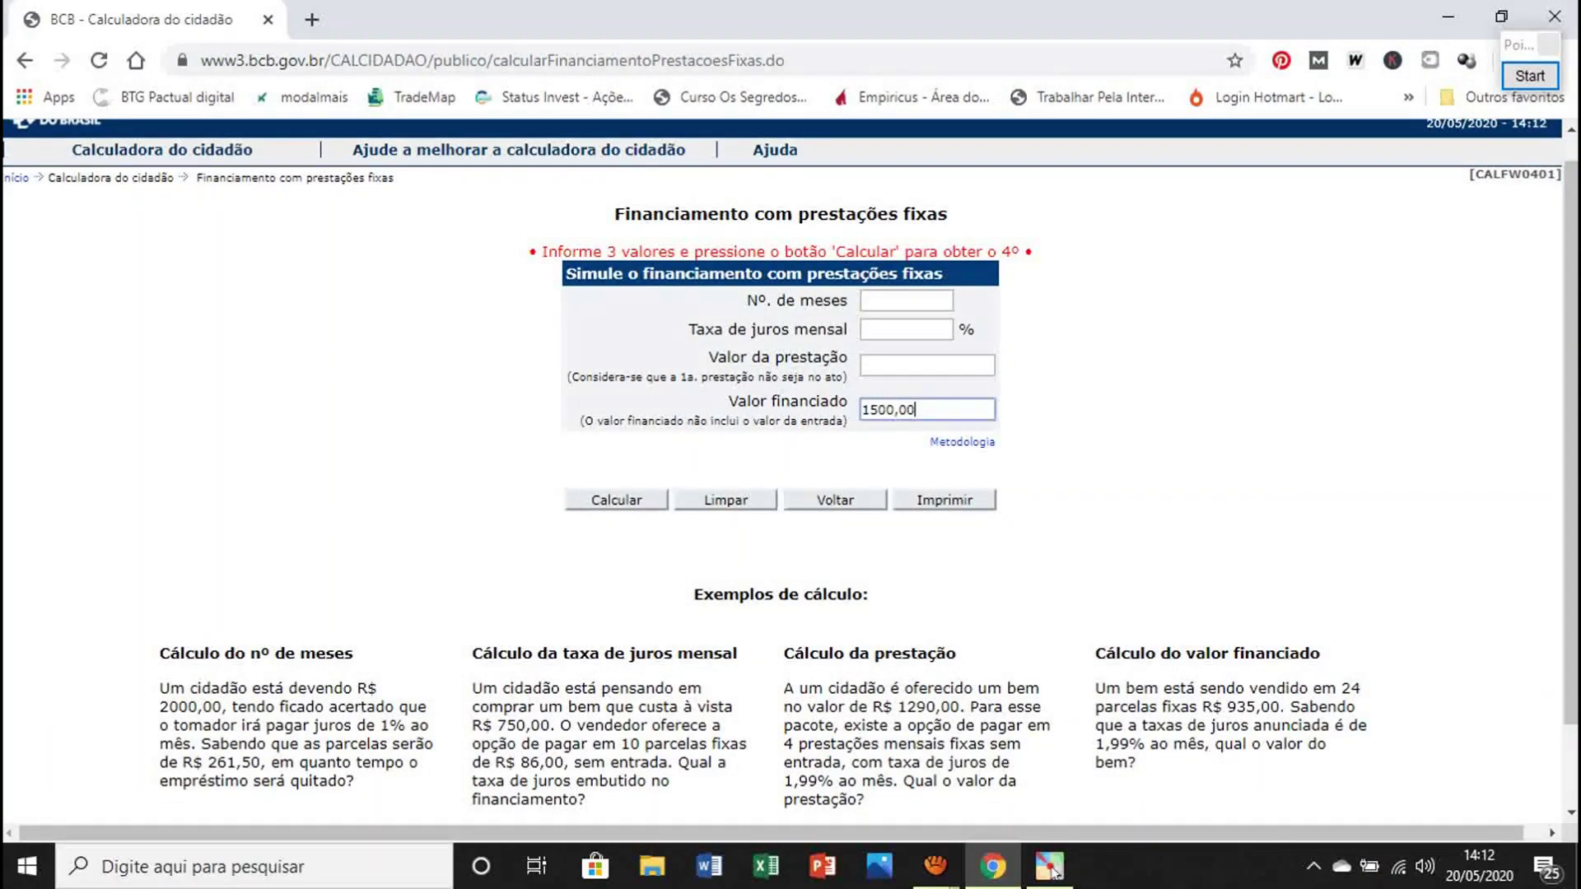
Step: Replace the financed value with 750,00
key(ctrl+a)
text(1500007,50)
key(BackSpace)
key(BackSpace)
key(BackSpace)
key(BackSpace)
key(BackSpace)
key(BackSpace)
key(BackSpace)
key(BackSpace)
text(750,00)
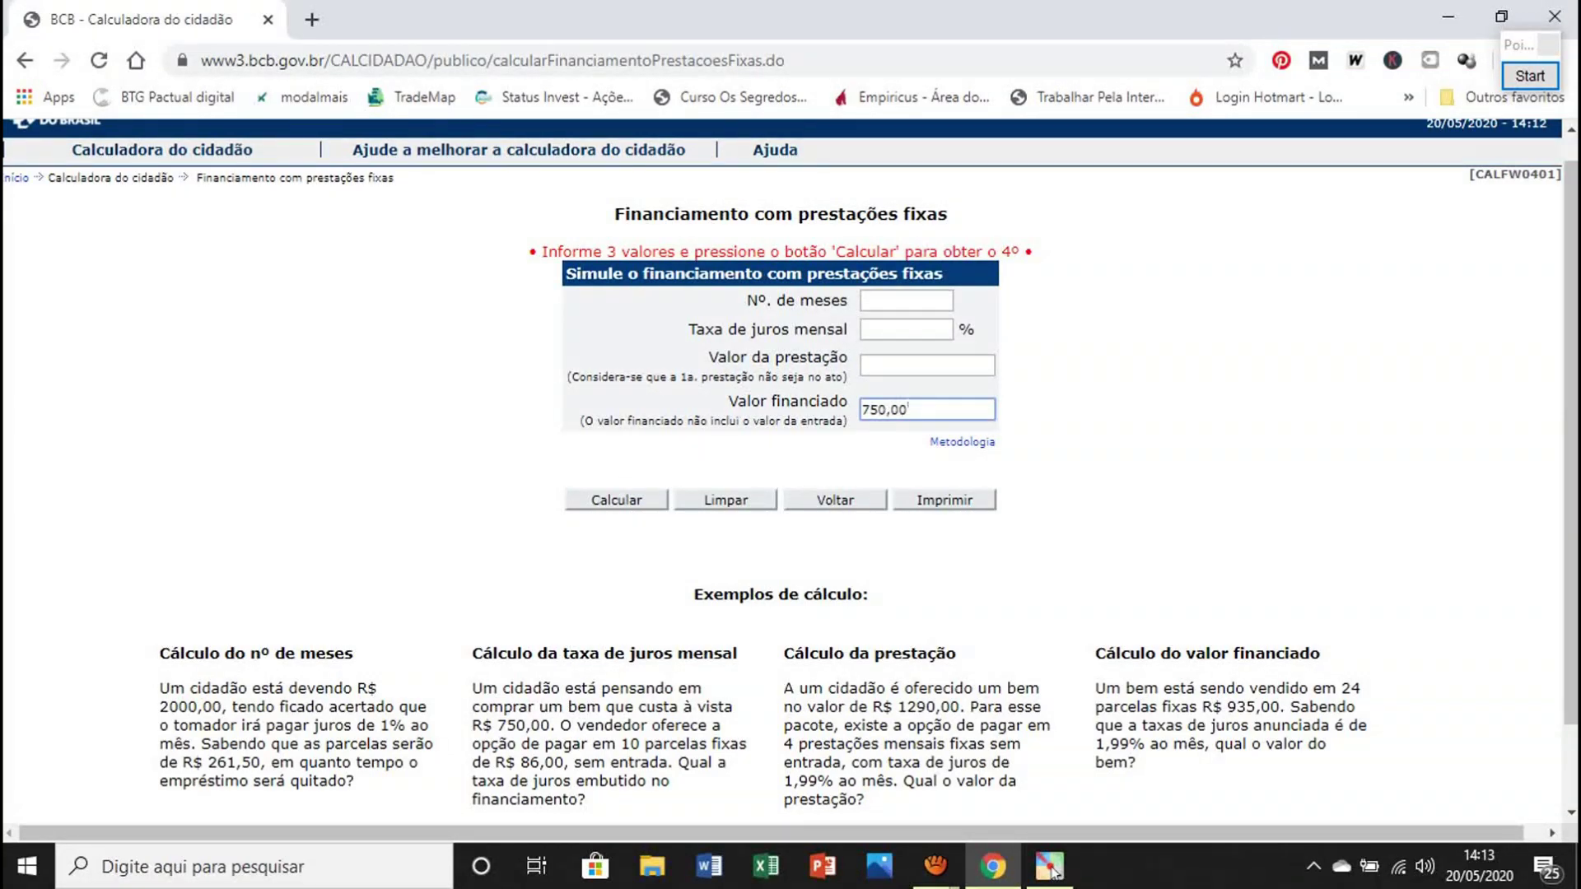
key(Tab)
Step: Set the installment value to 86,00 and the number of months to 10, and calculate the monthly interest rate
click(880, 366)
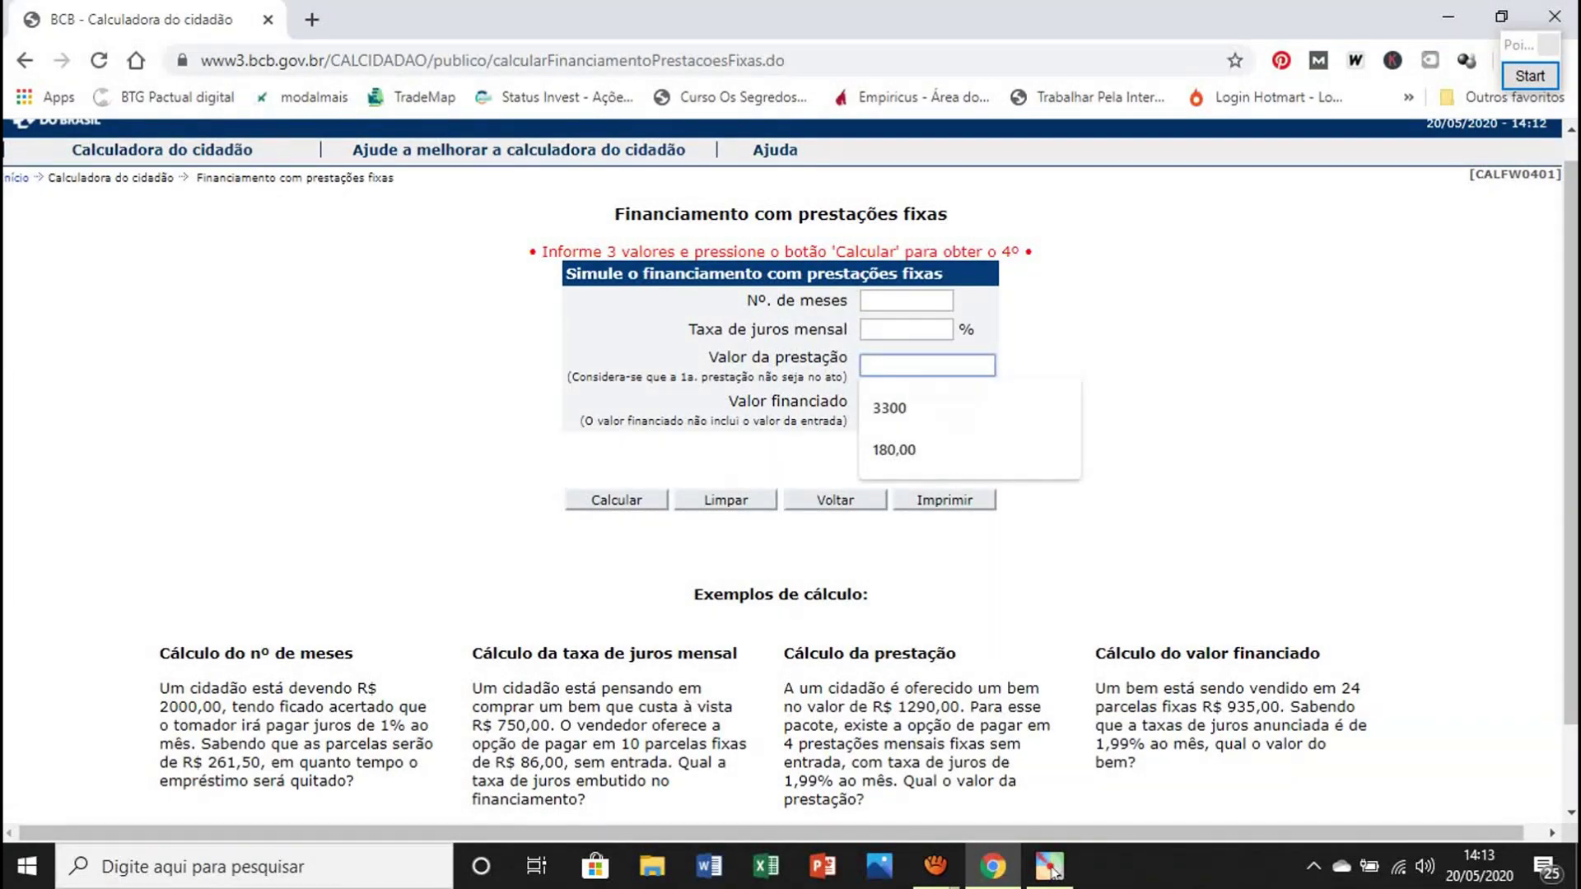
text(86,00)
key(Tab)
text(75000)
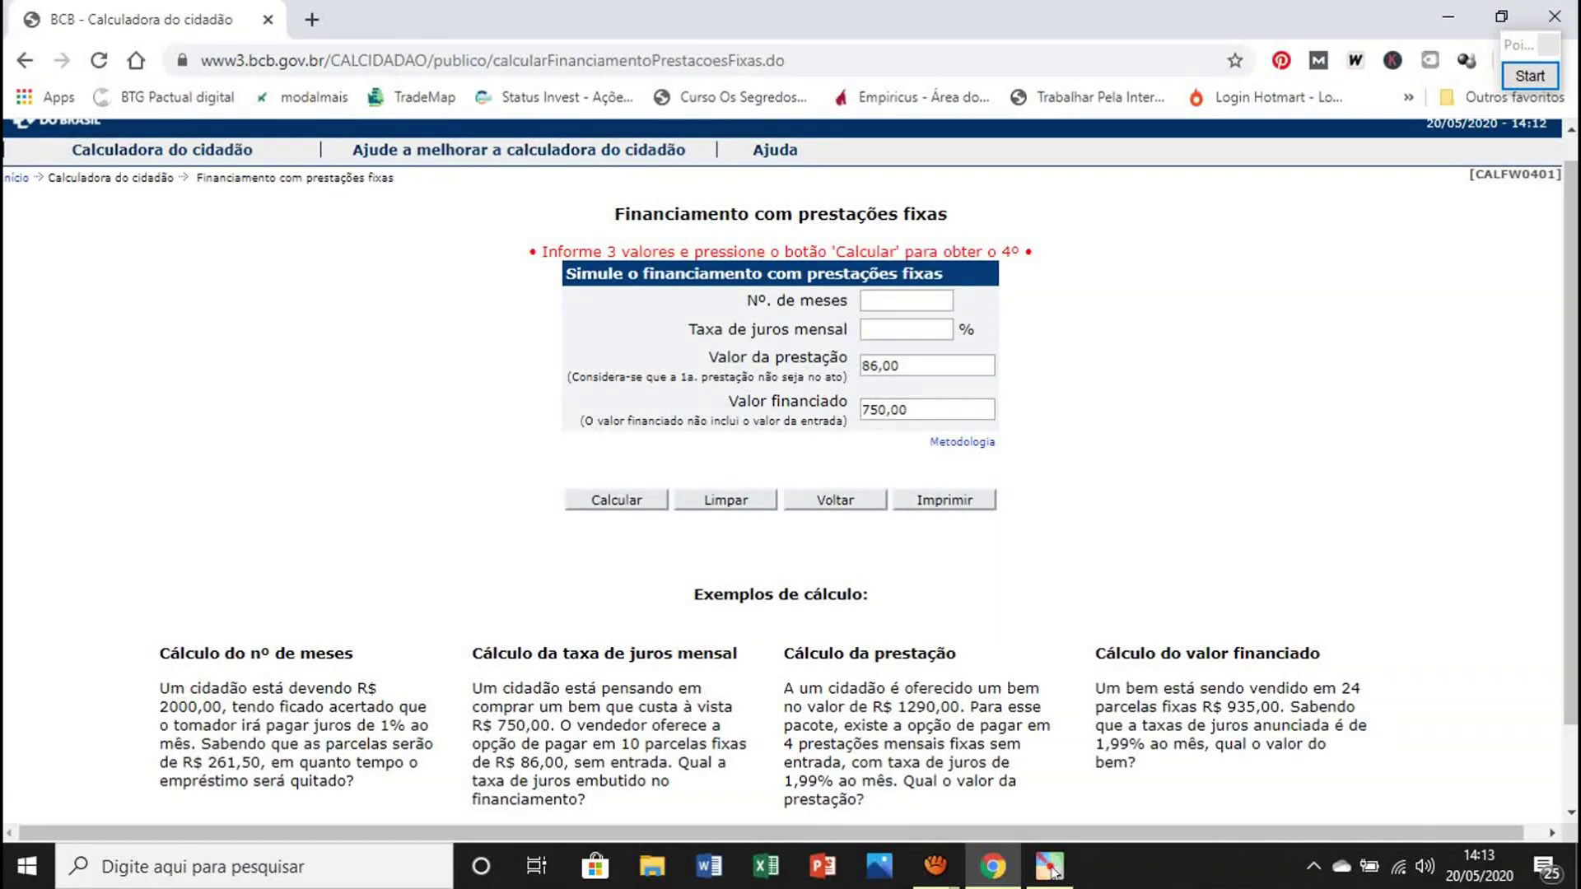
click(905, 301)
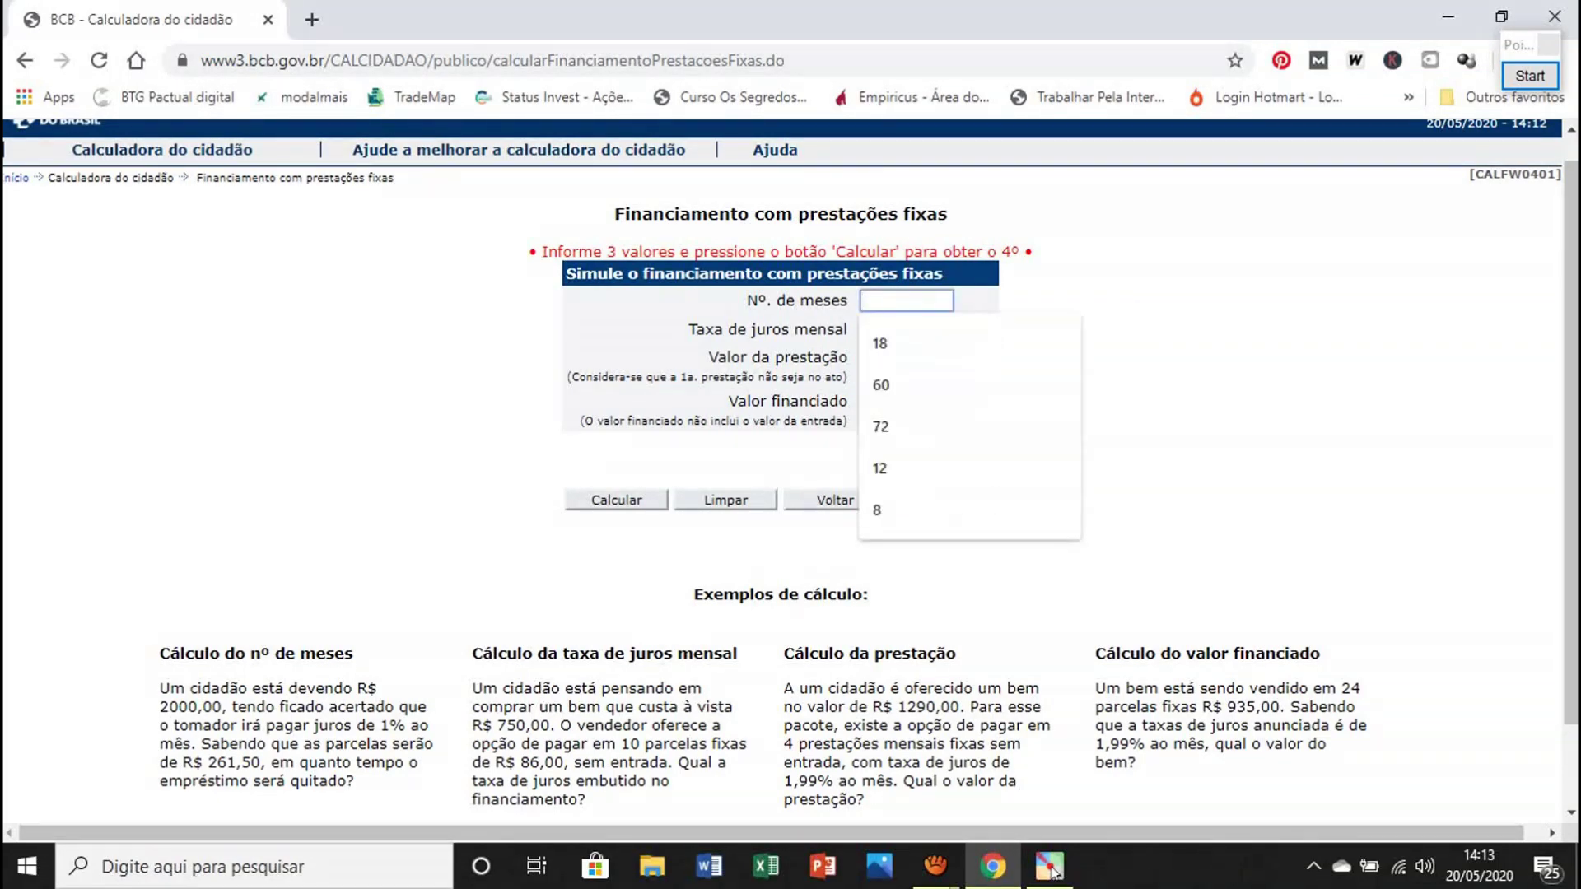
text(10)
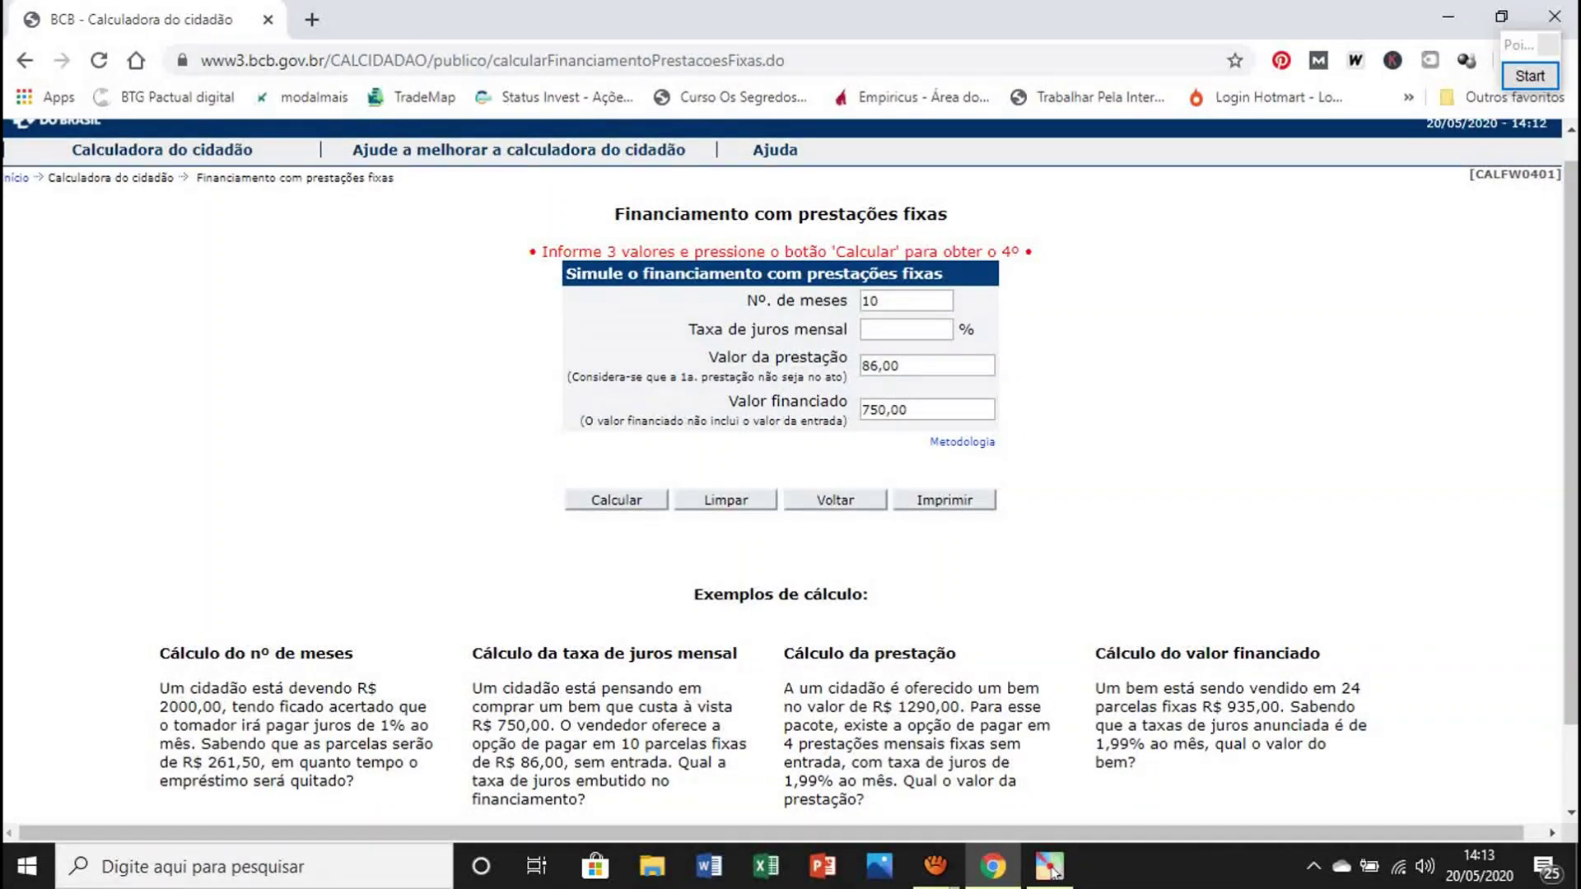
click(616, 499)
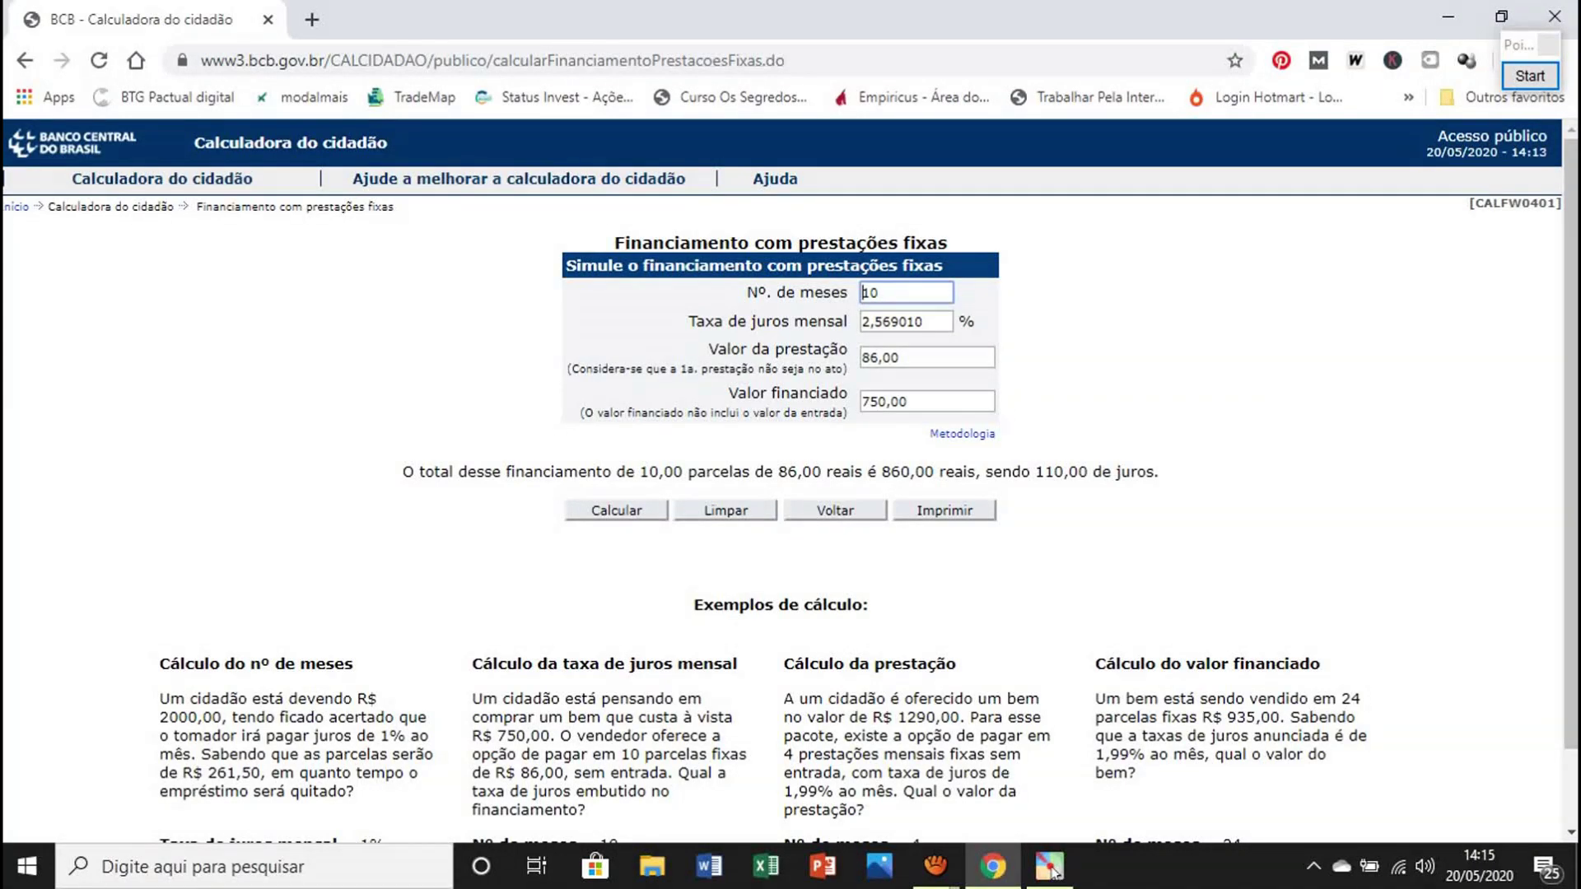
Step: Clear the financing form and set the financed value to 1290,00
click(725, 510)
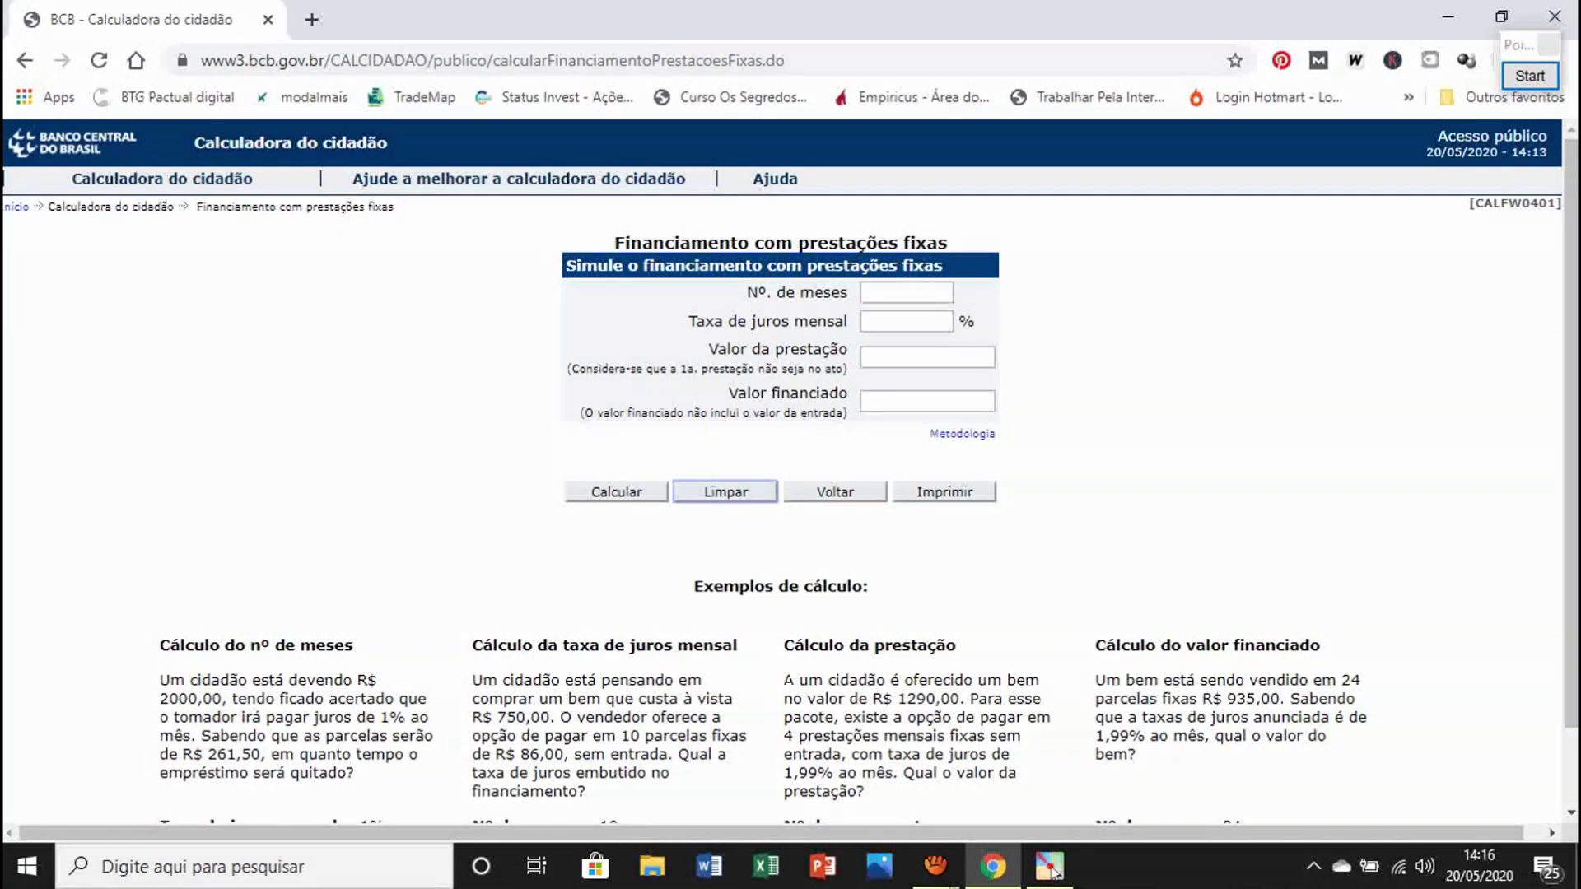
click(927, 401)
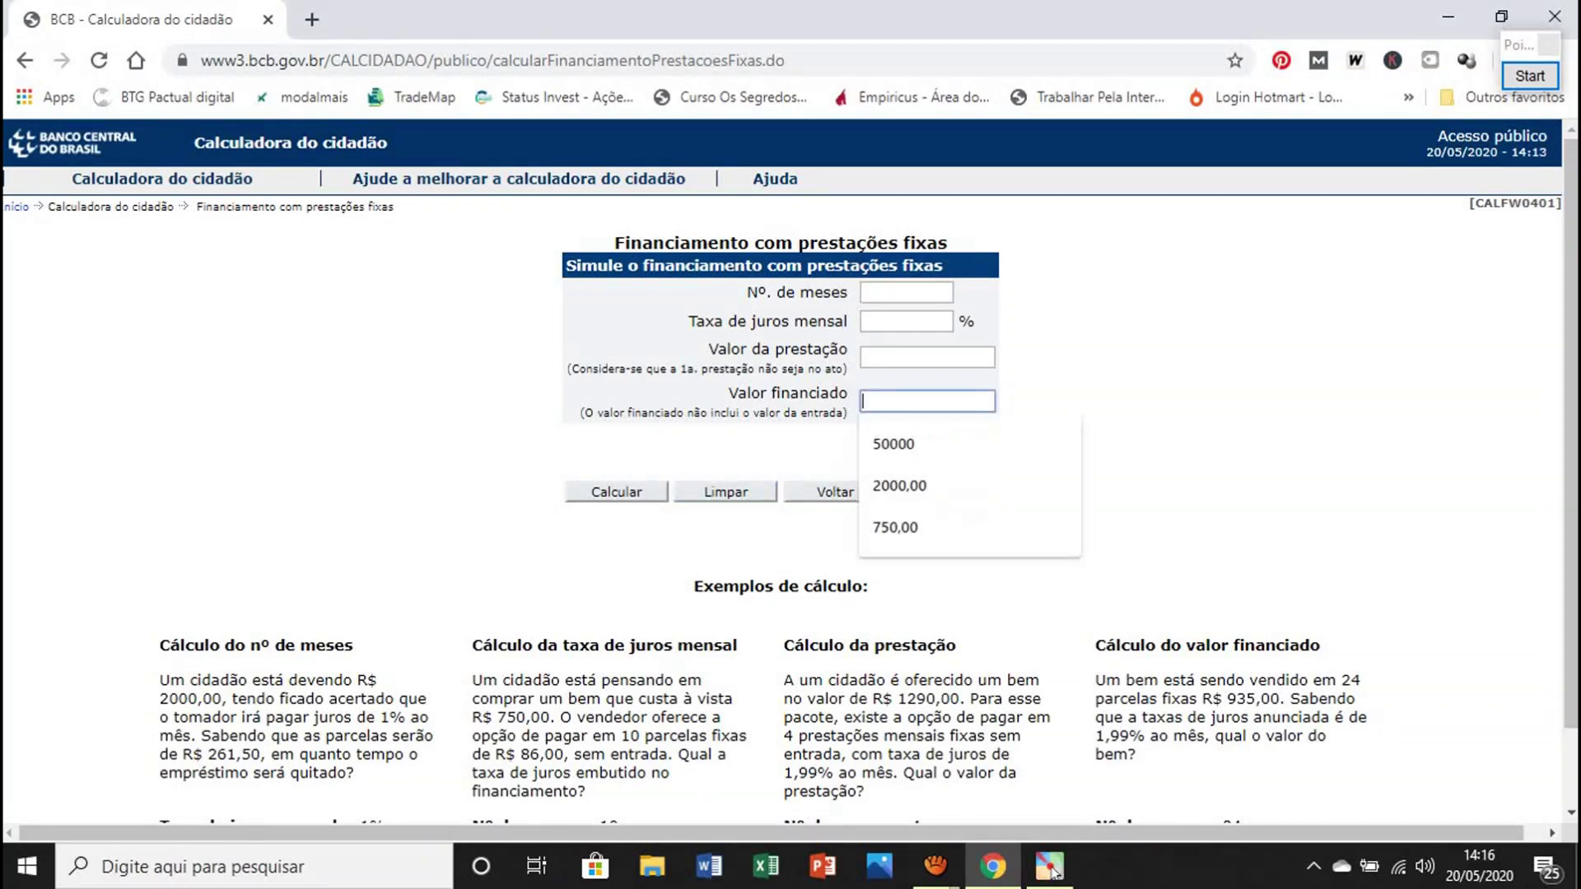
text(1290,00)
click(1054, 873)
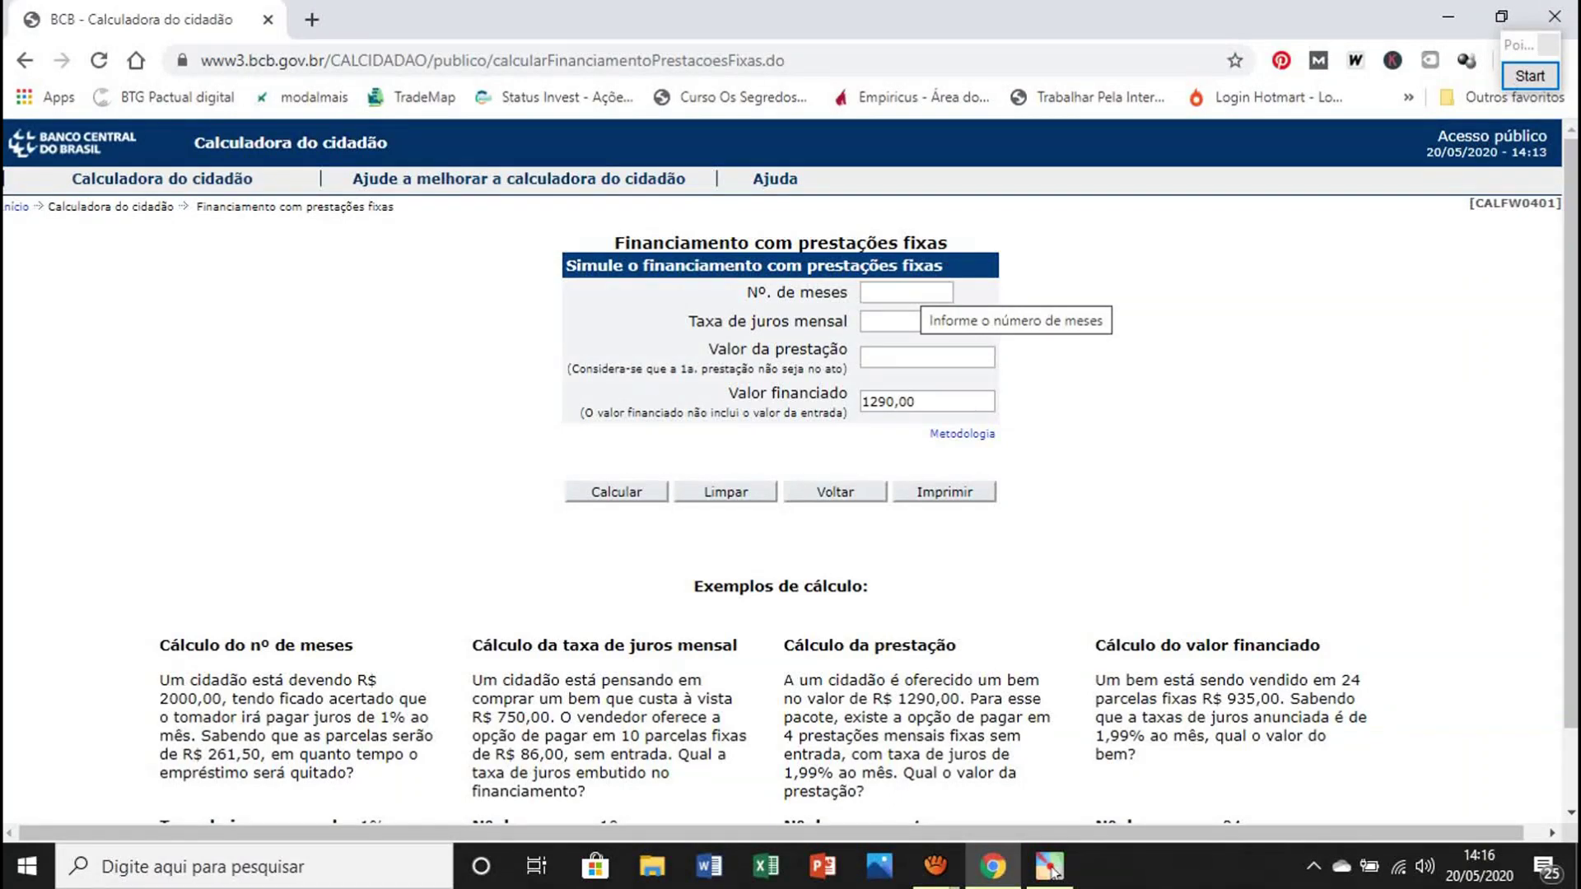
Step: Set the number of months to 4 and the monthly interest rate to 1,99%, and calculate the installment value
click(919, 291)
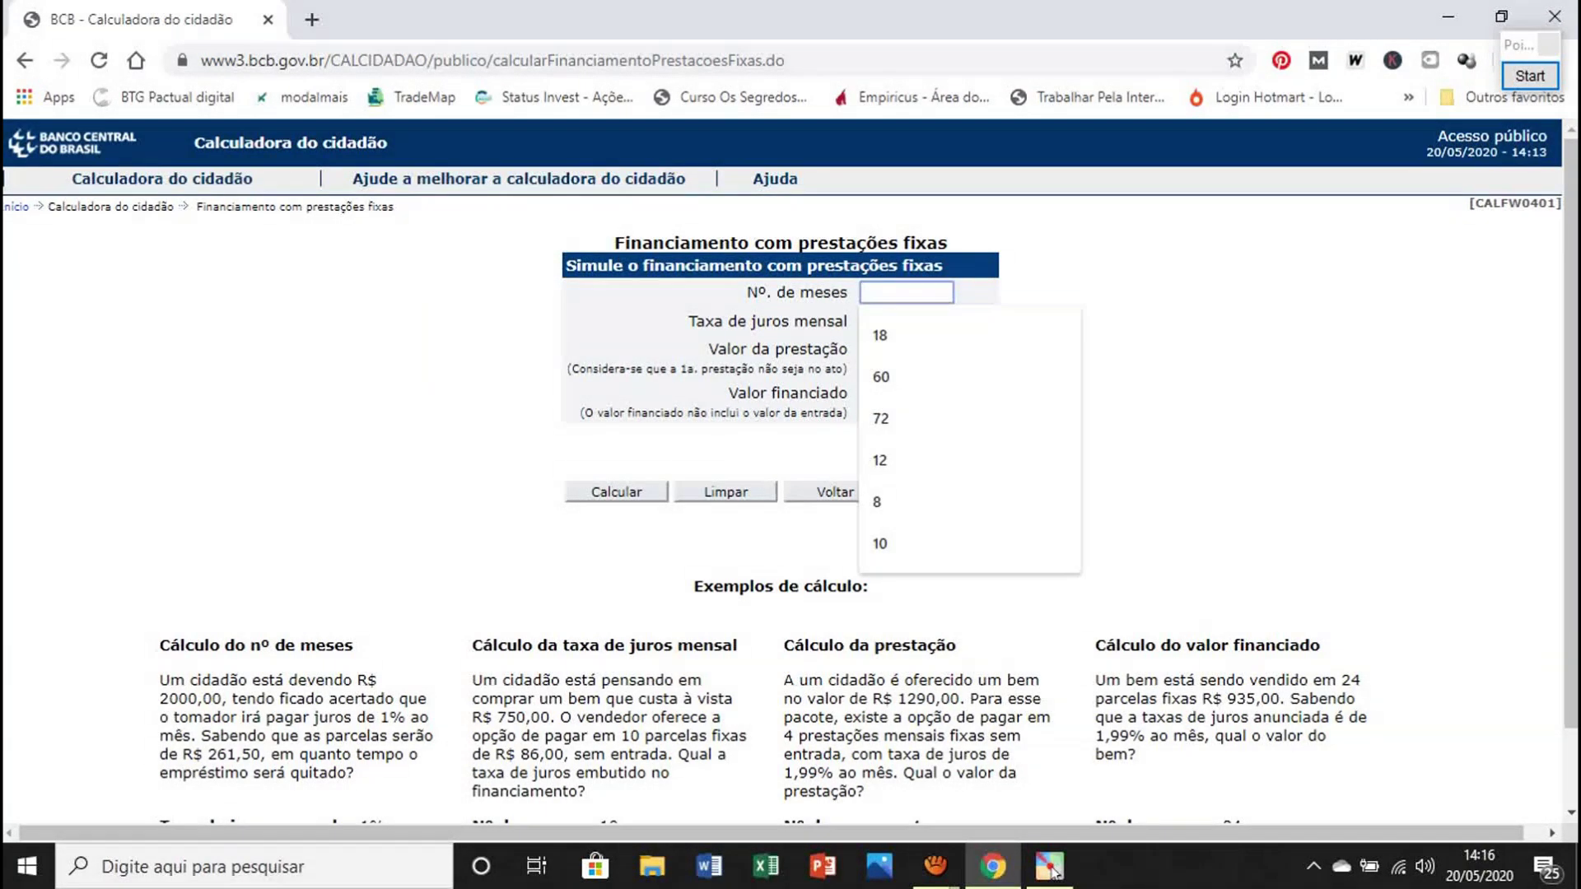
text(4)
click(1153, 346)
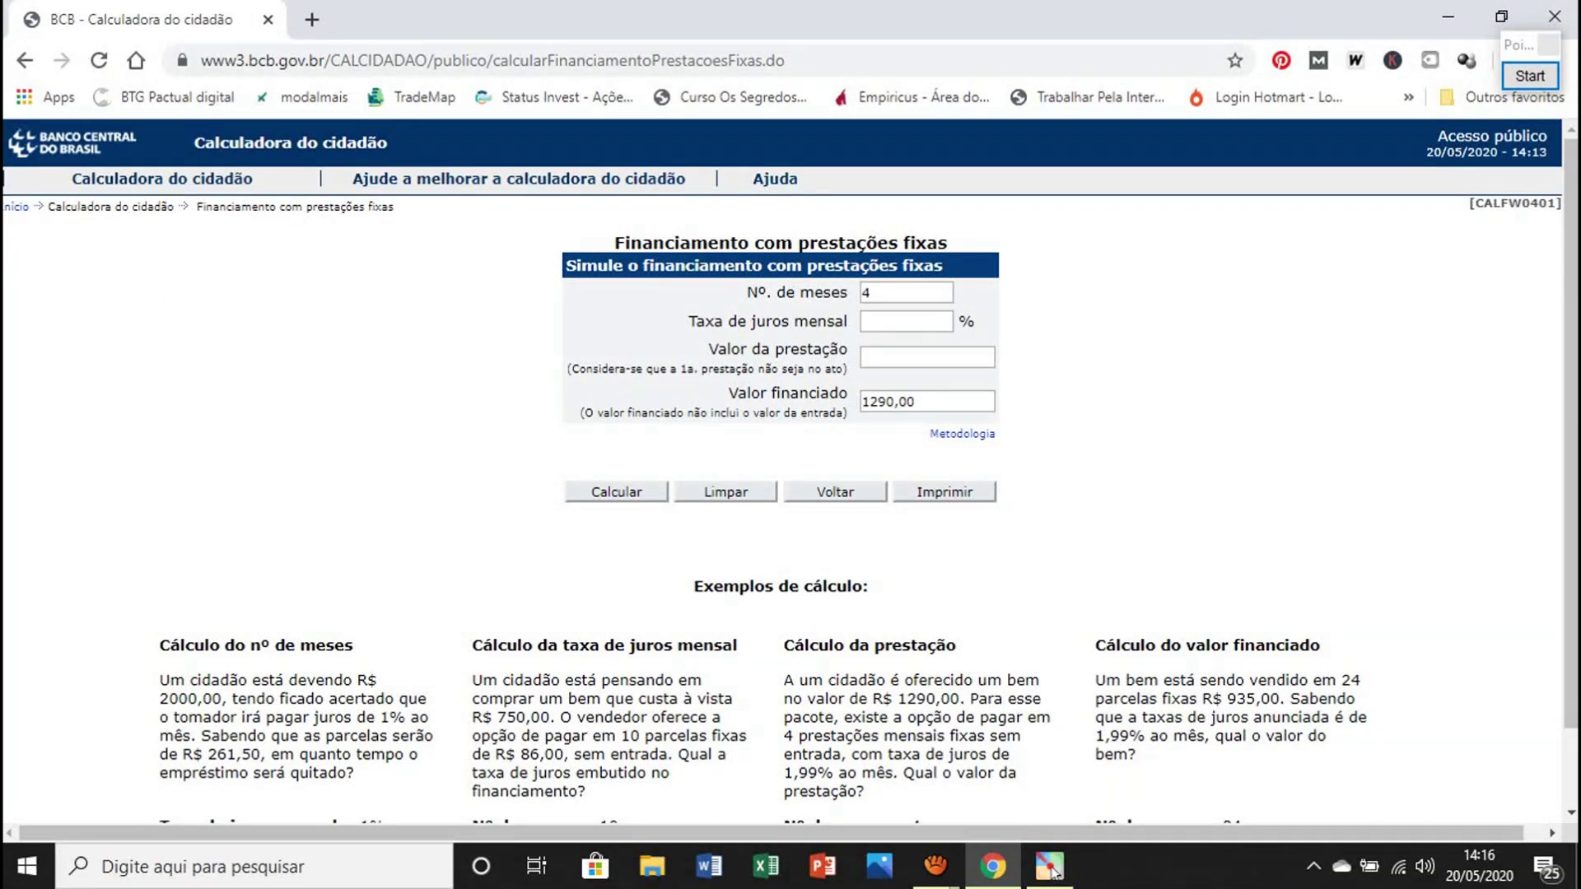
key(Tab)
text(1,99)
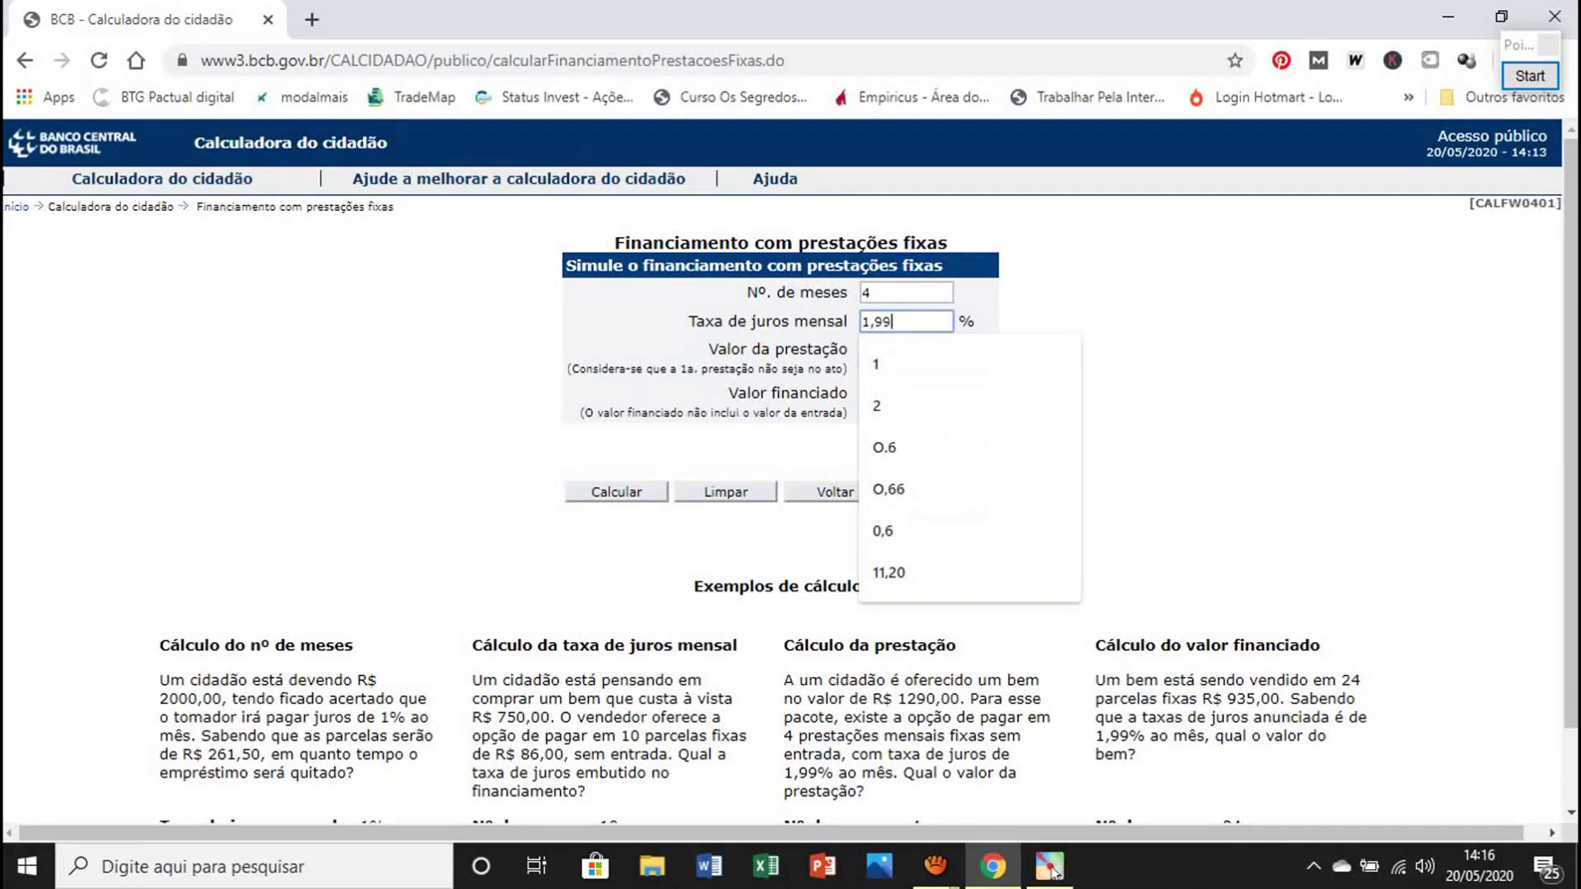
key(Tab)
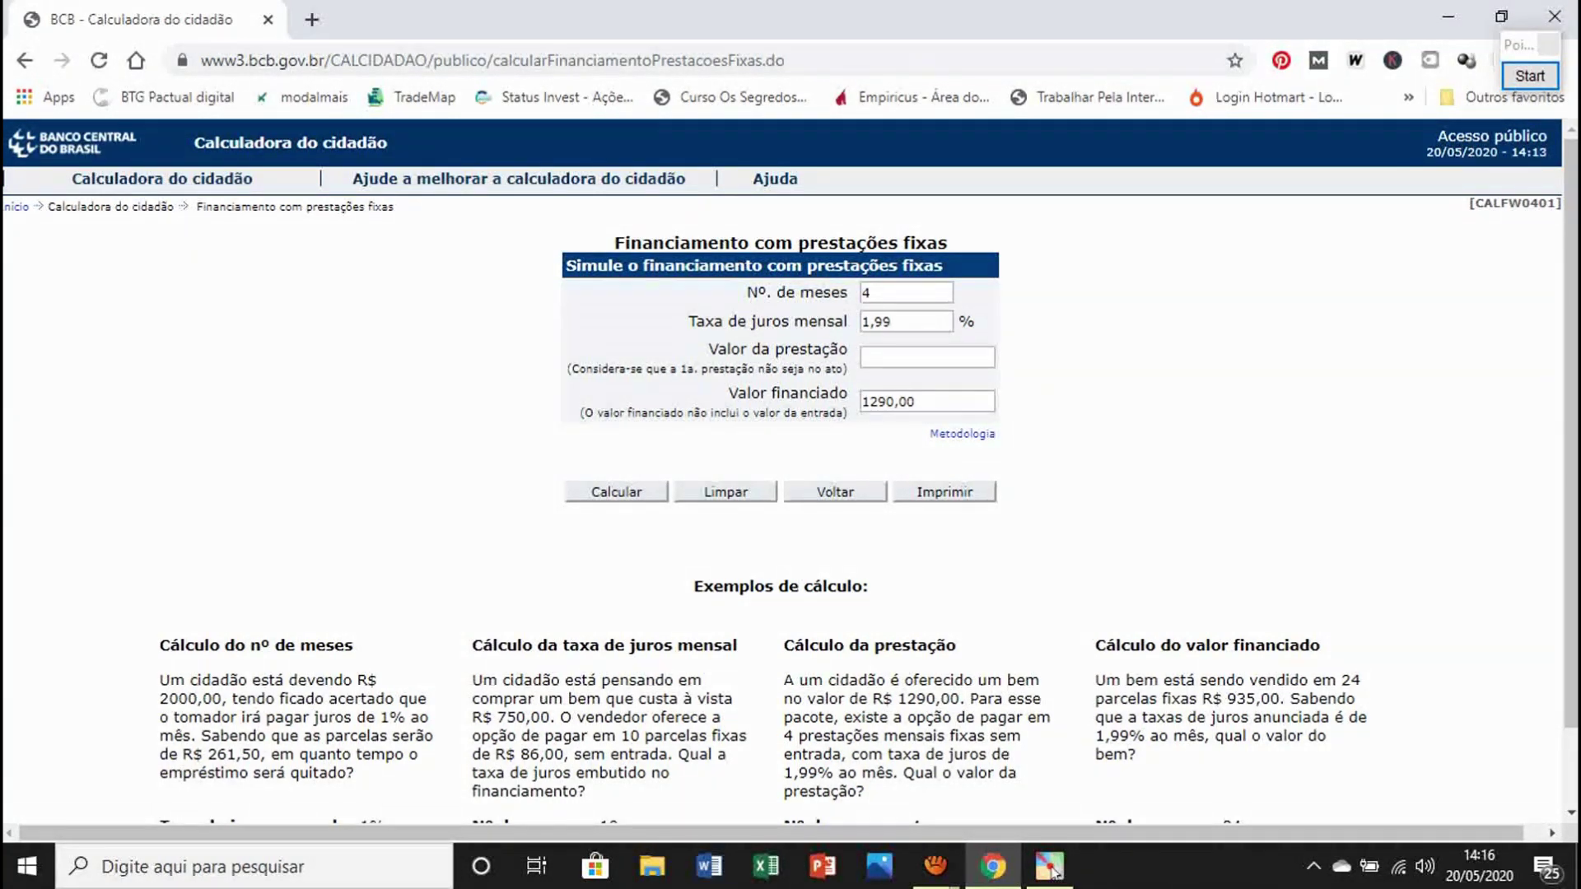
click(616, 492)
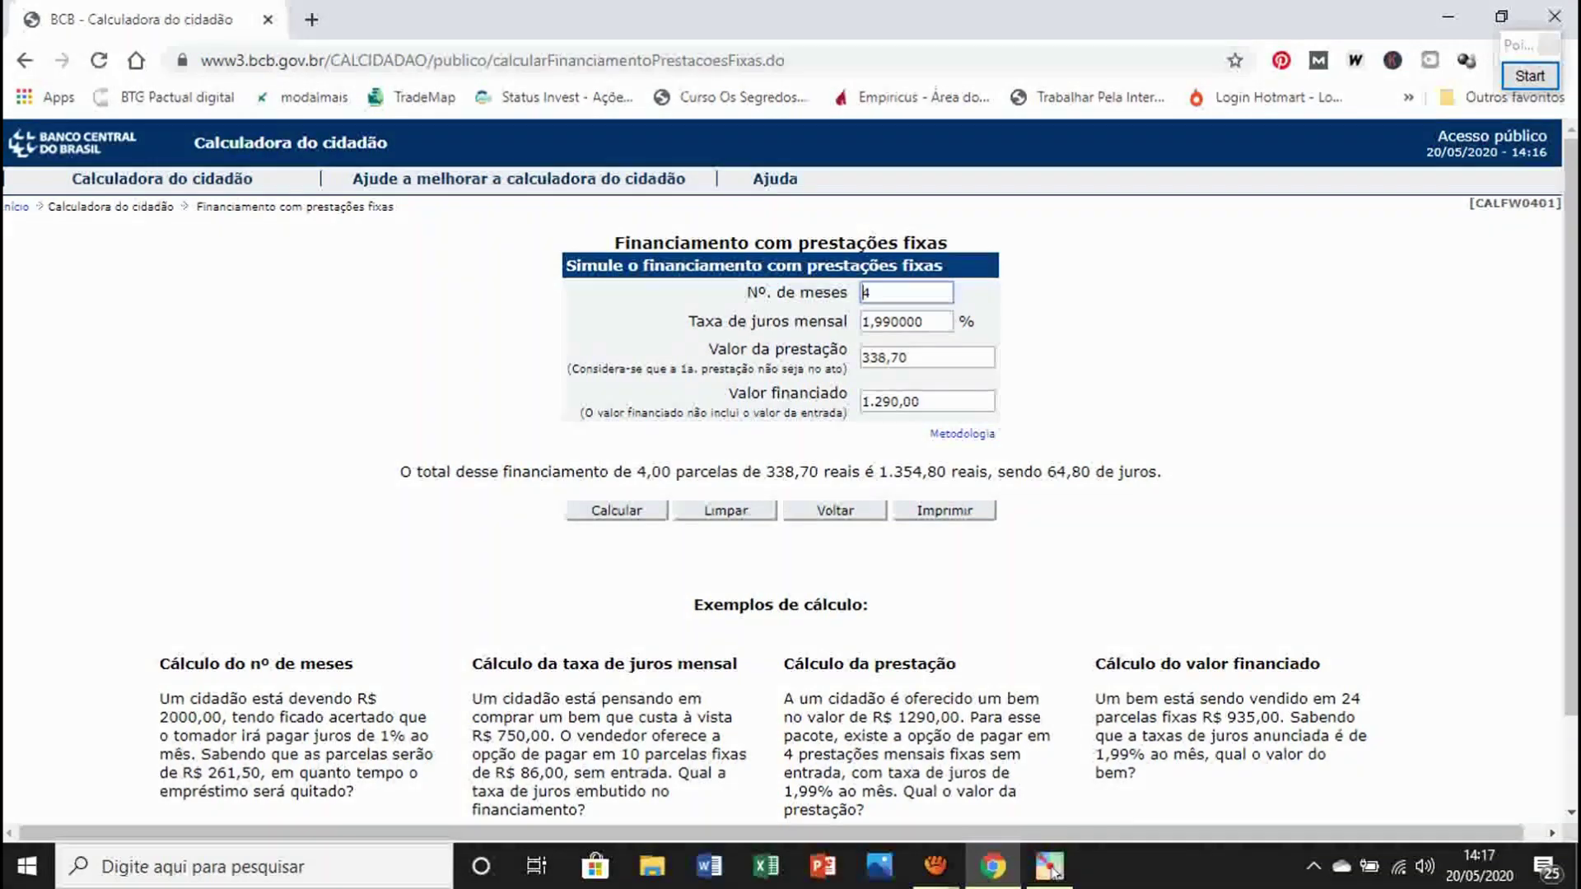
Step: Clear the financing form and set the number of months to 24
click(725, 510)
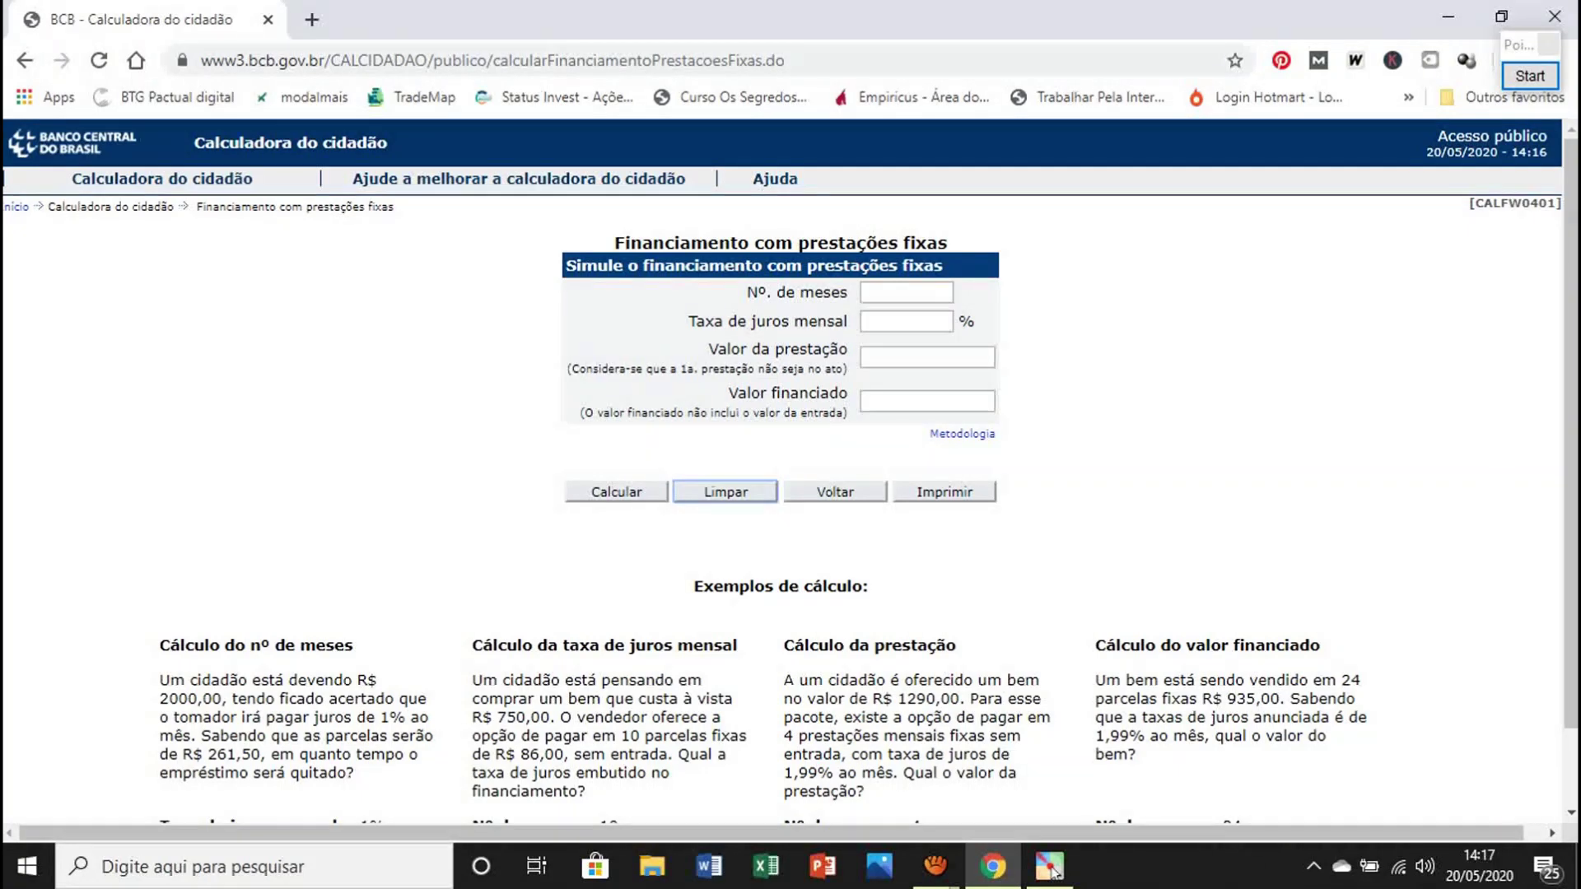
click(905, 292)
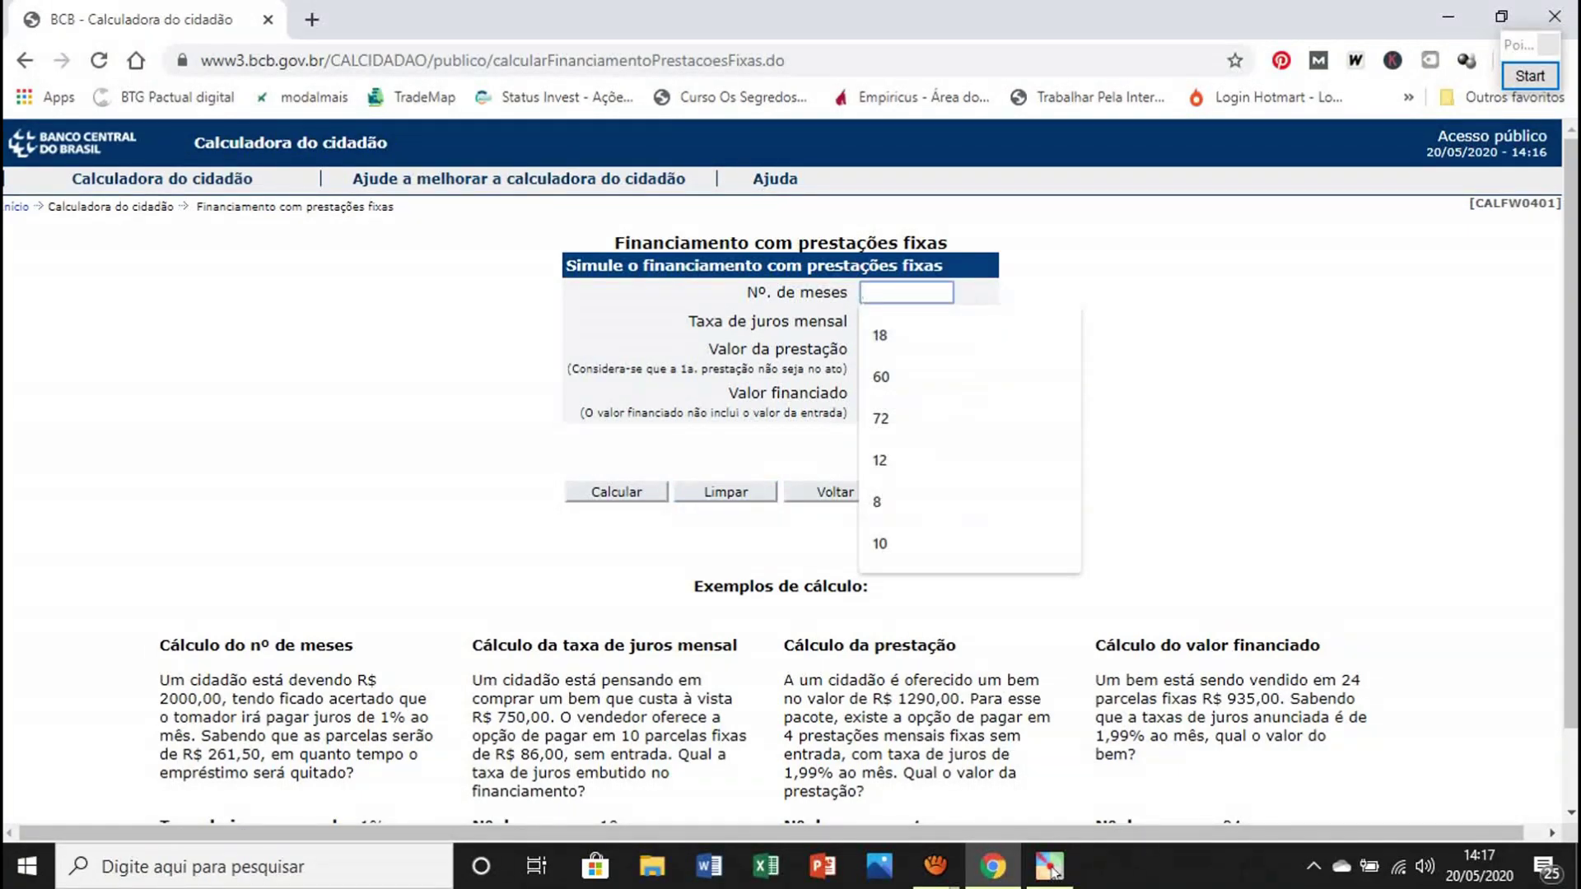
text(24,)
click(1193, 370)
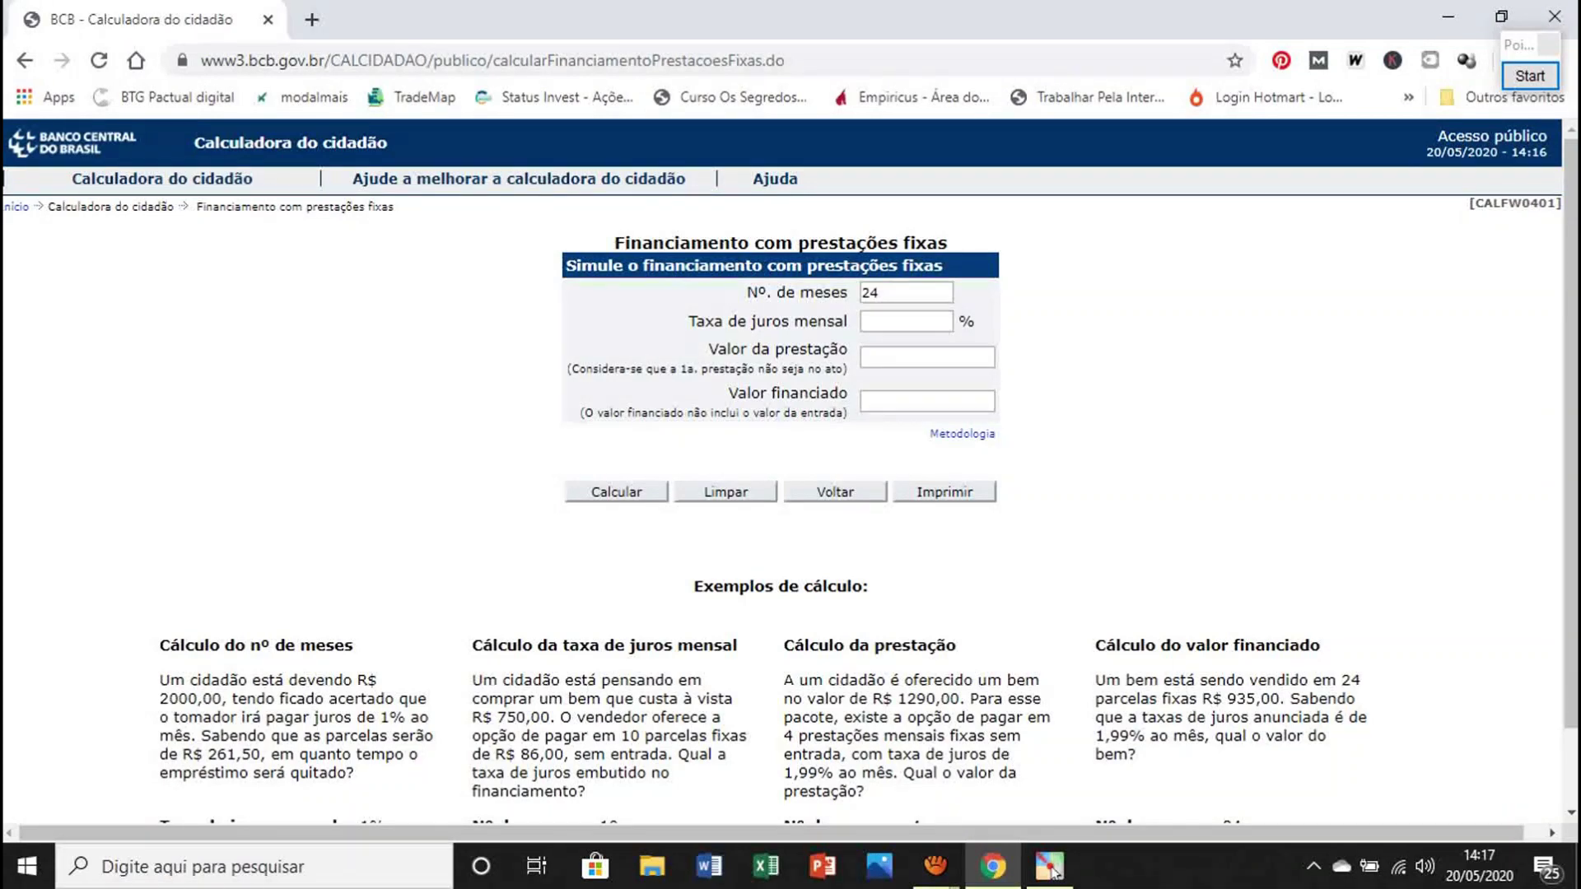
Step: Set the installment value to 935,00 in the financing simulation
click(893, 356)
text(9)
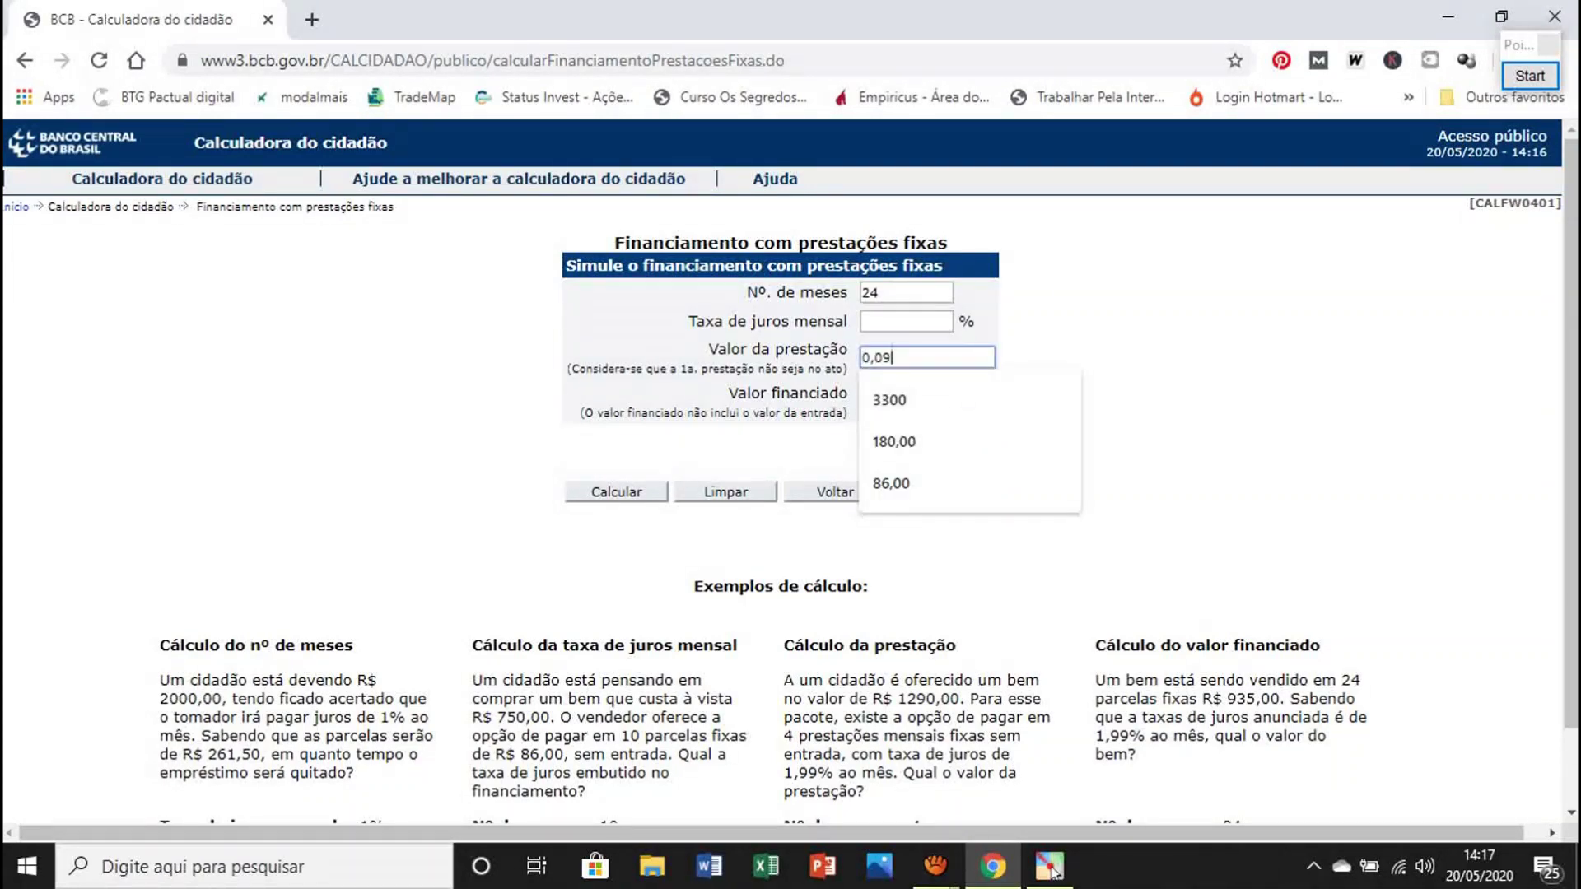
text(,3500)
click(1148, 370)
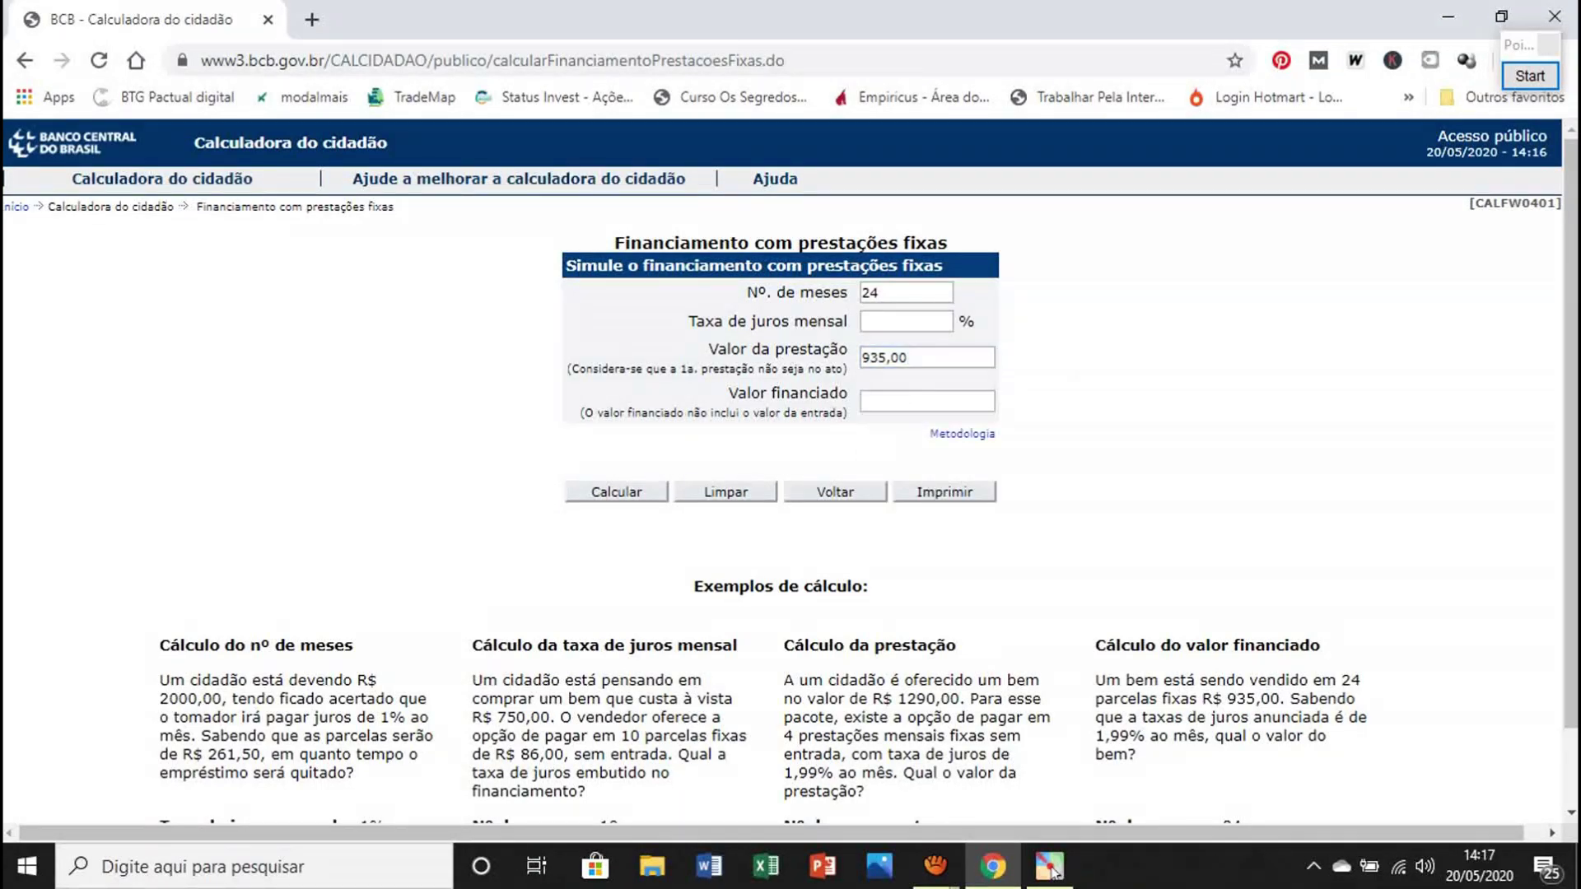
Step: Set the monthly interest rate to 1,99% and calculate the financed value
click(906, 321)
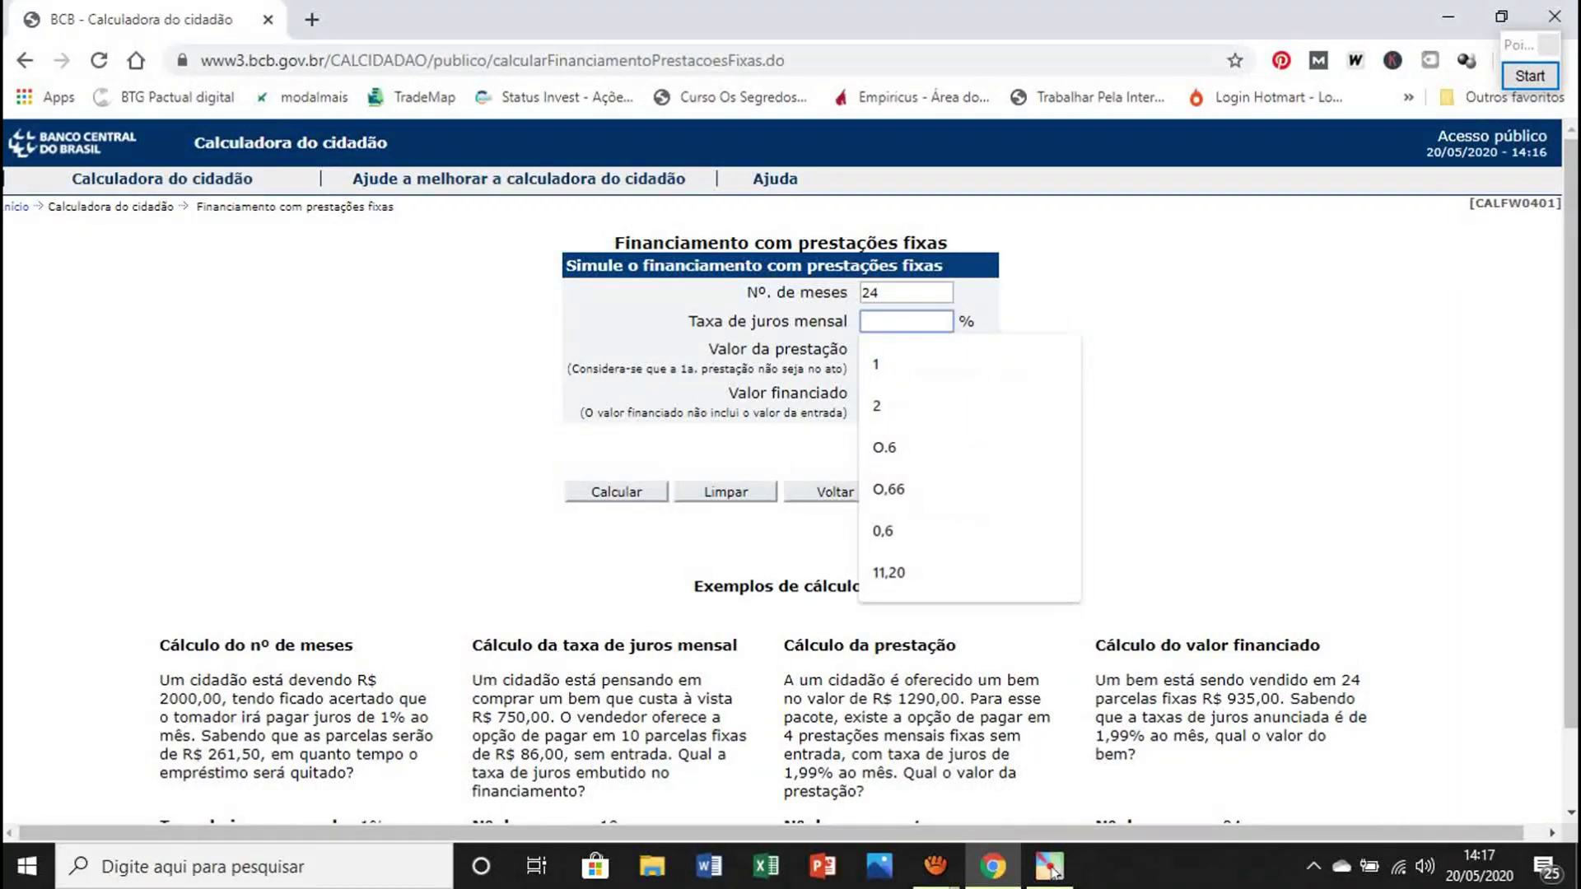
text(1,99)
click(1148, 371)
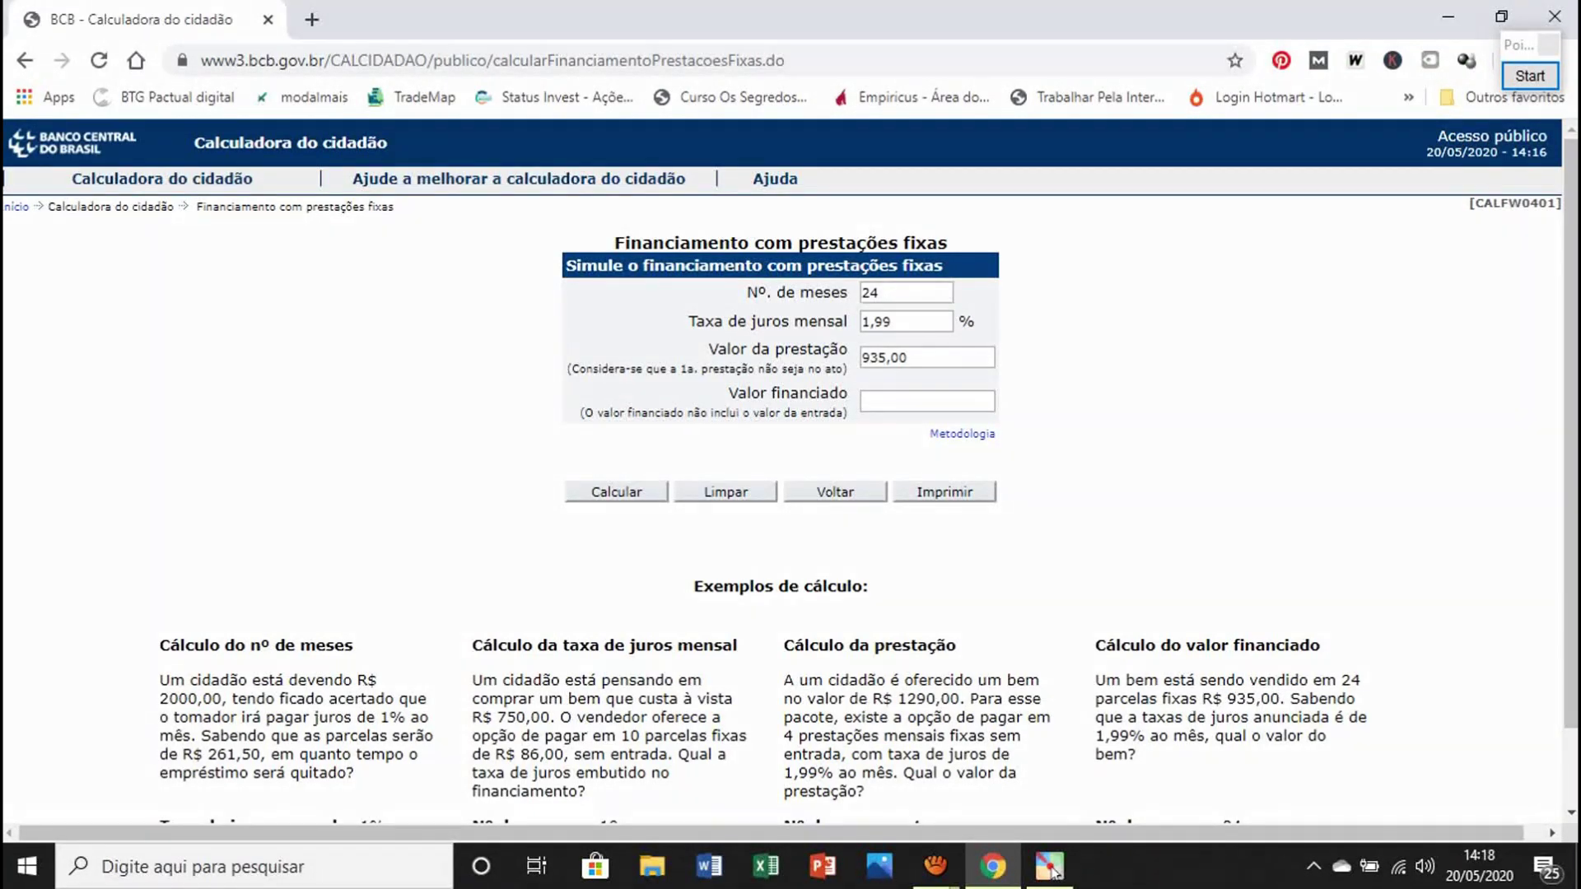
click(619, 494)
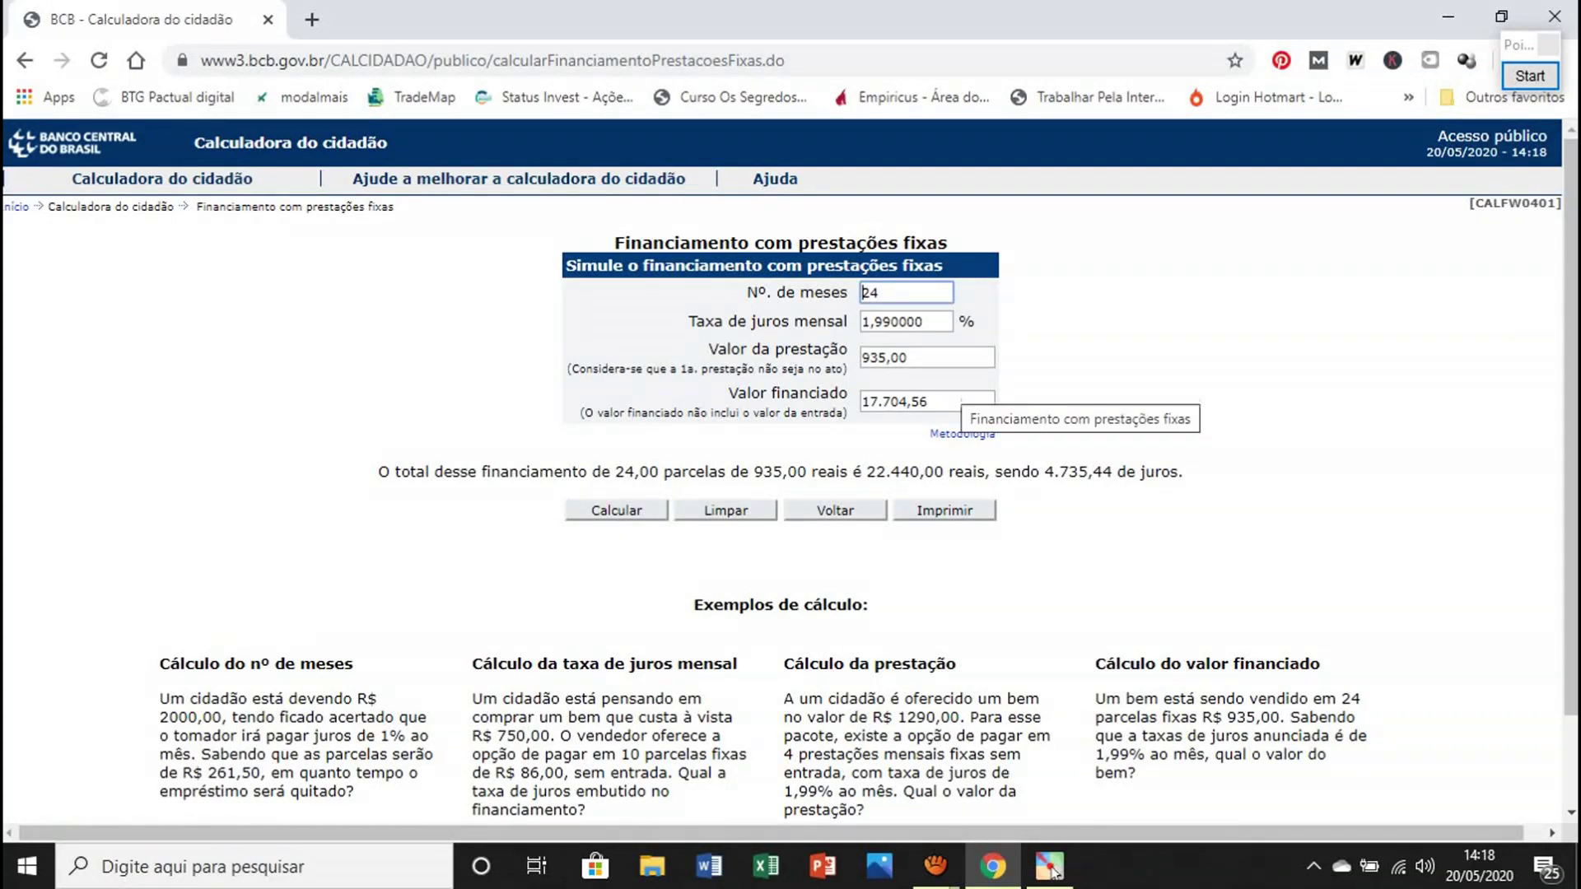
Step: Highlight the calculated financed value in the form to examine it, and clear the selection
key(shift+Left)
key(shift+Left)
key(shift+Left)
key(shift+Left)
key(shift+Left)
key(shift+Left)
key(shift+Left)
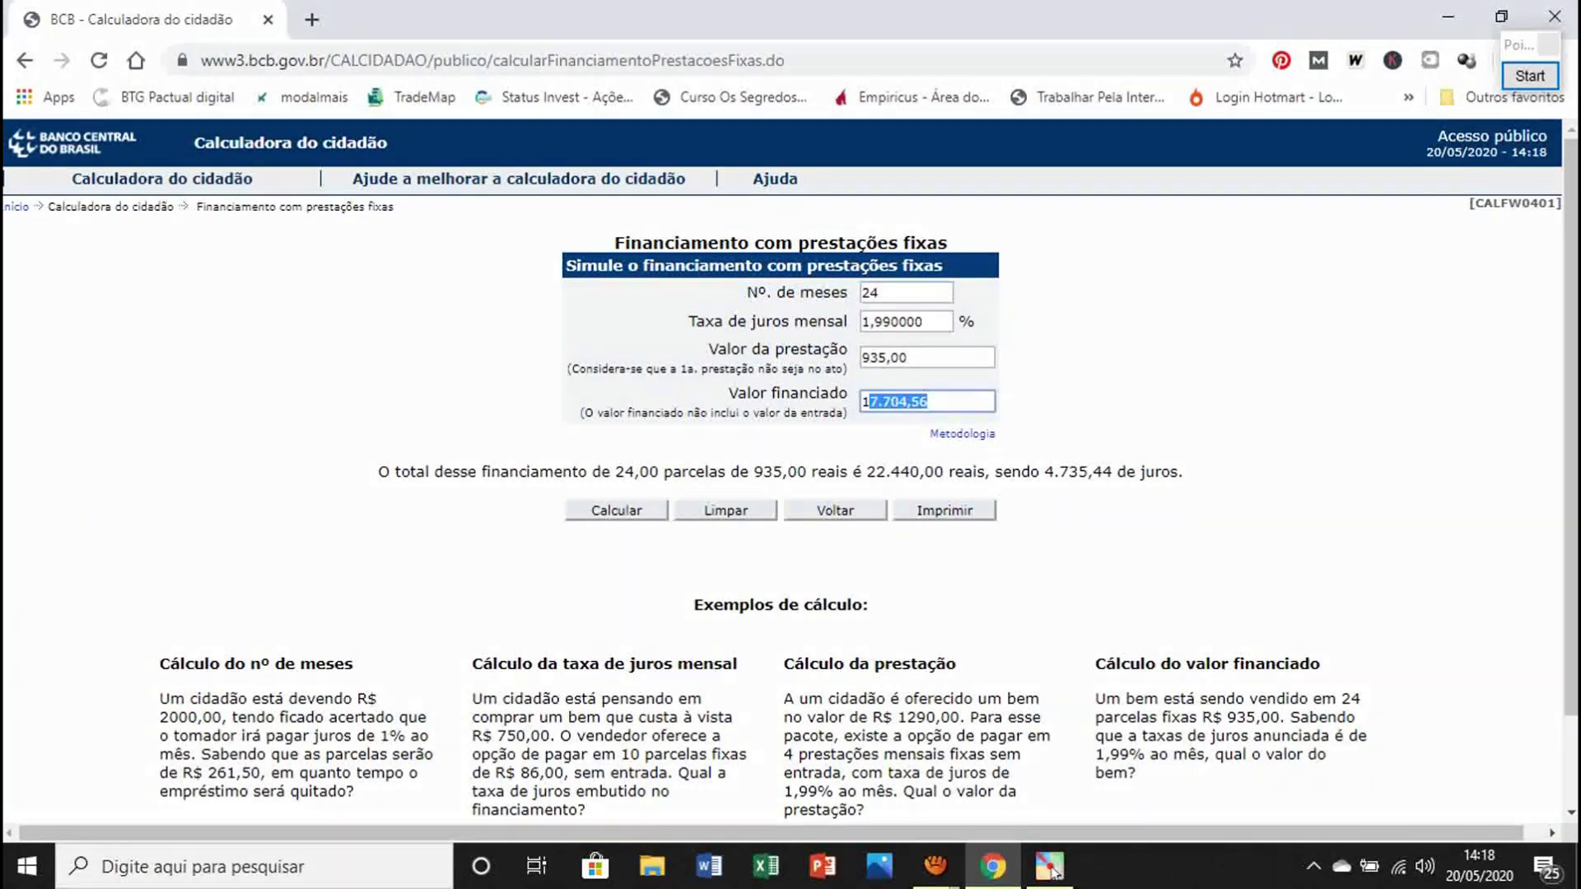
click(1192, 422)
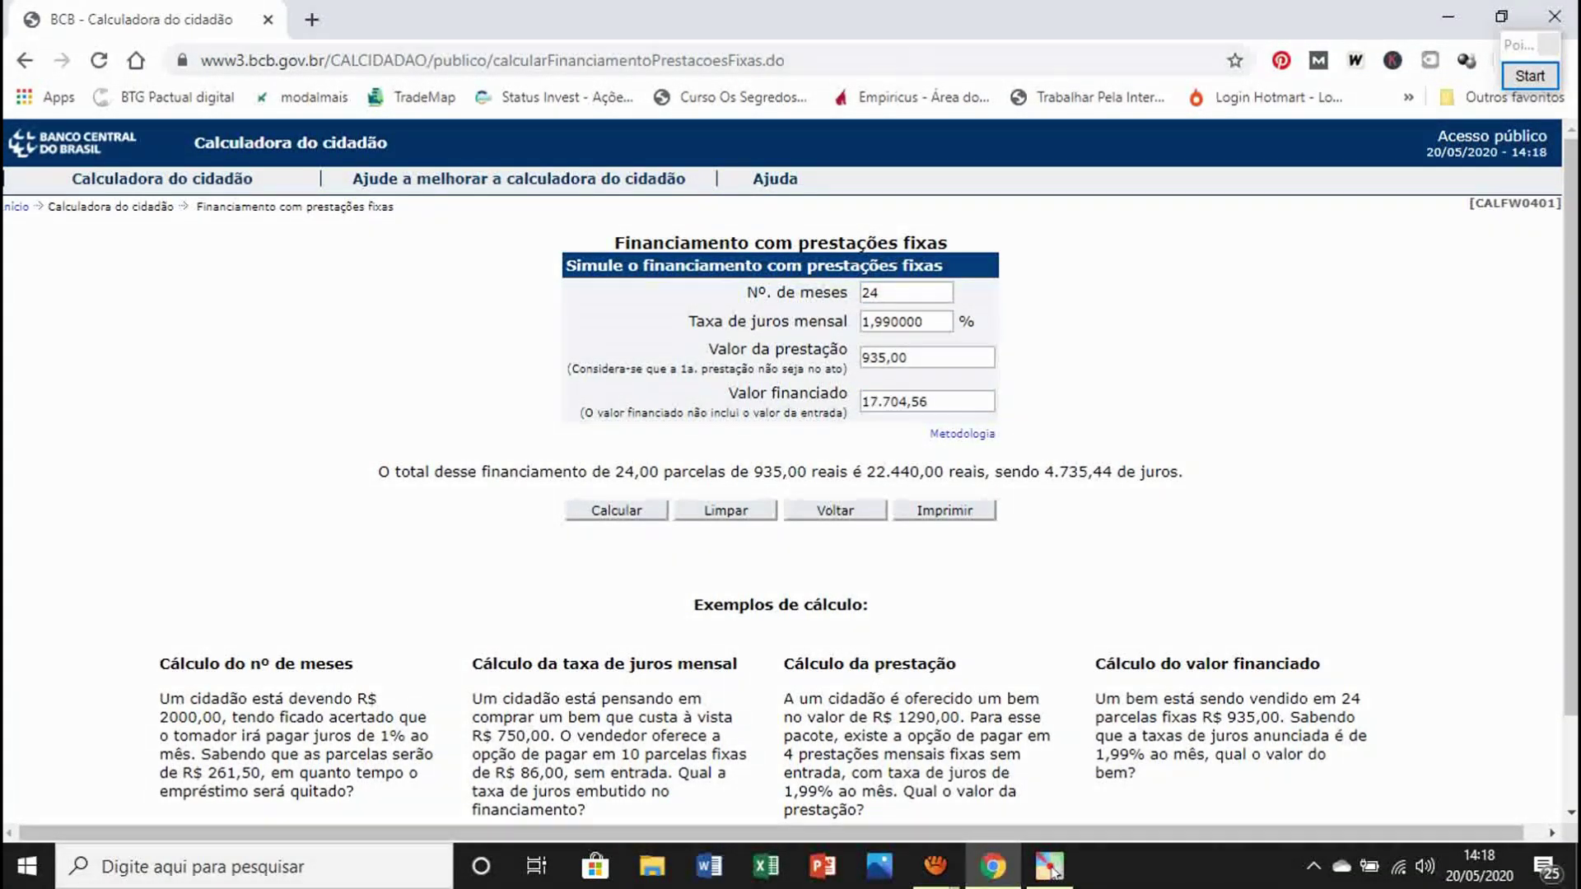
Step: Annotate the financing result with a green arrow at the financed value and a rectangle around the total and interest sentence
click(1530, 75)
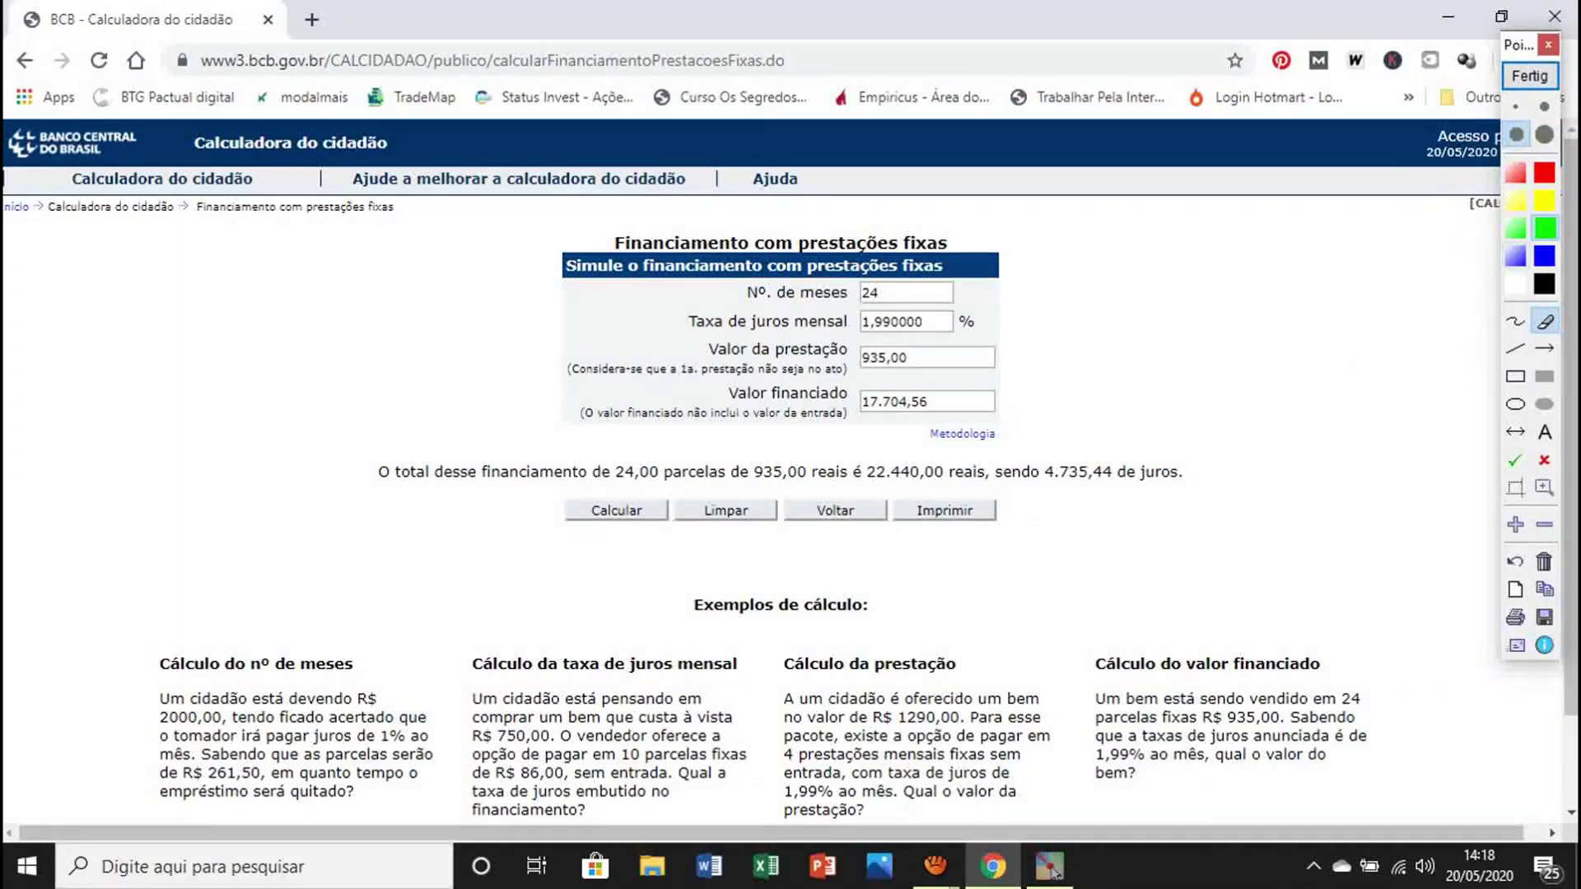
click(1544, 348)
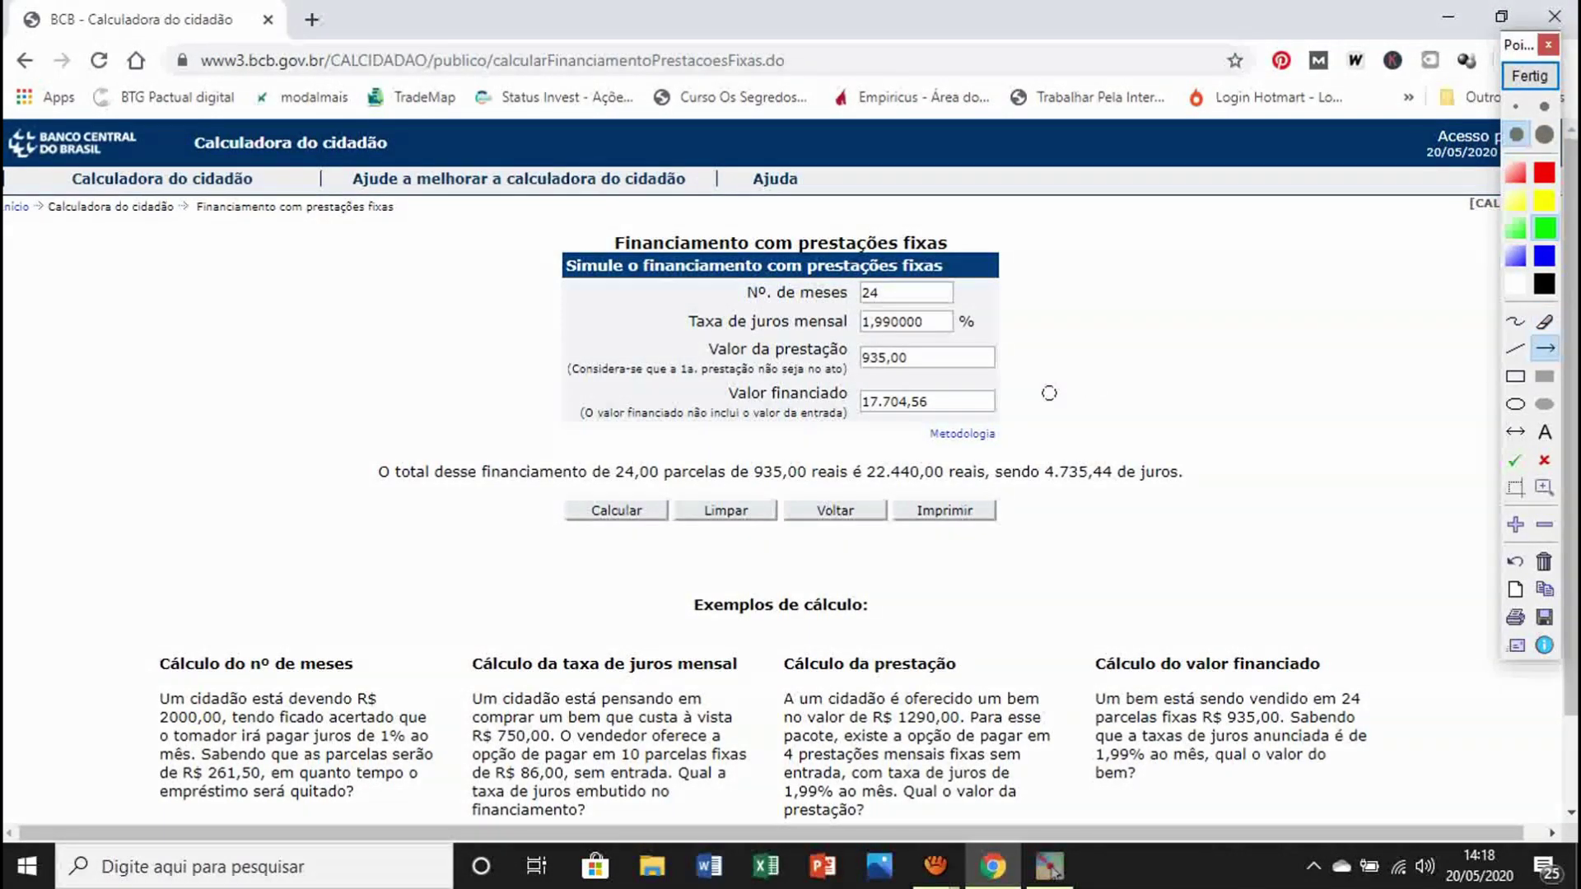
drag(1121, 396, 949, 401)
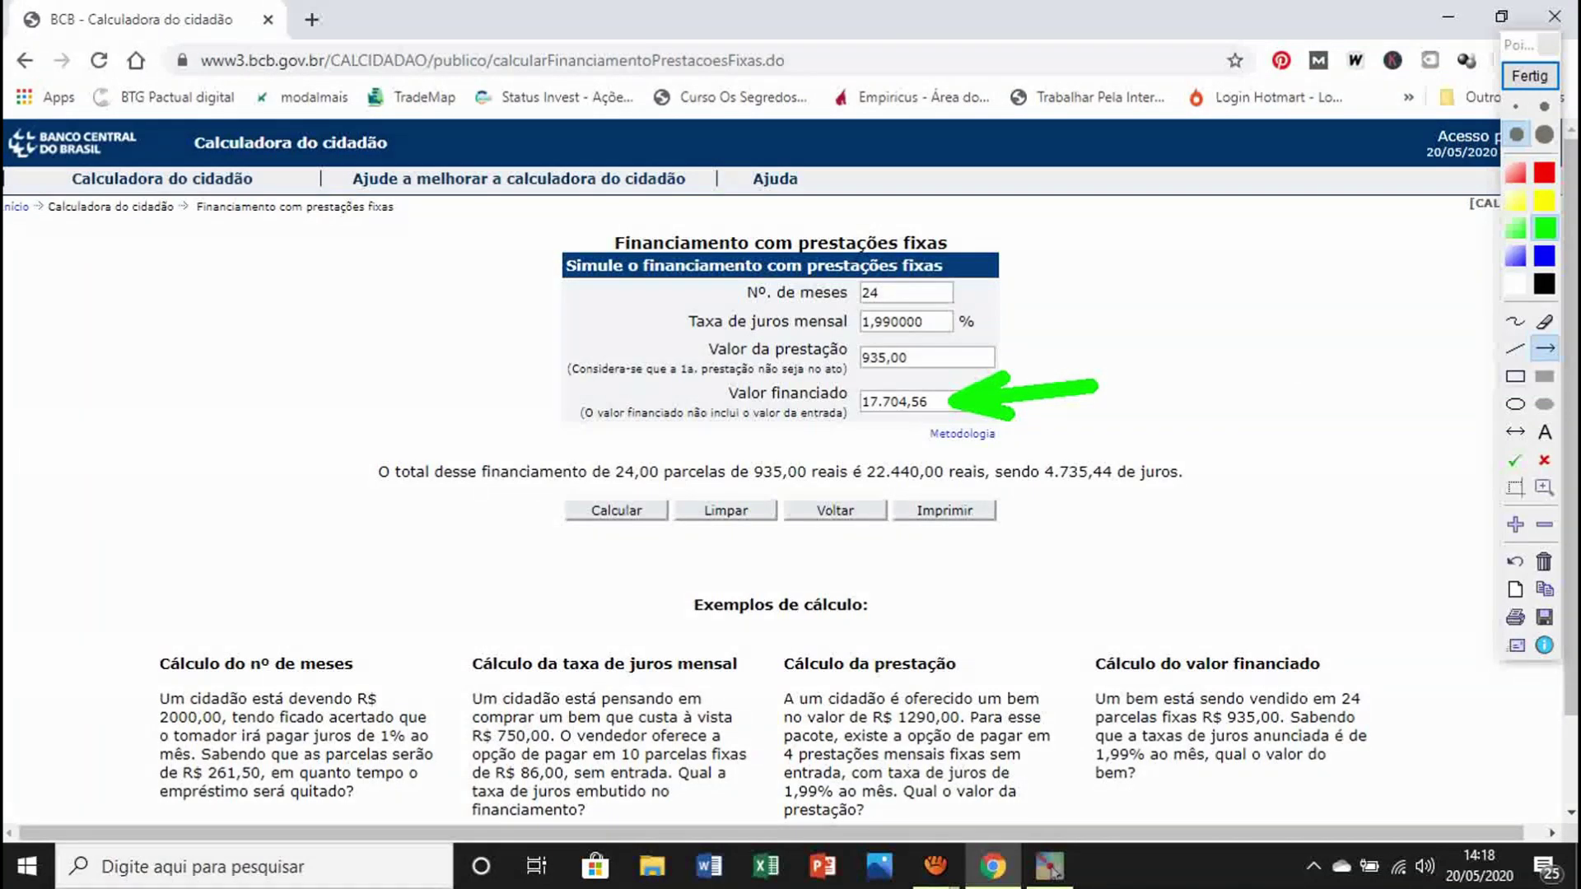
click(1515, 376)
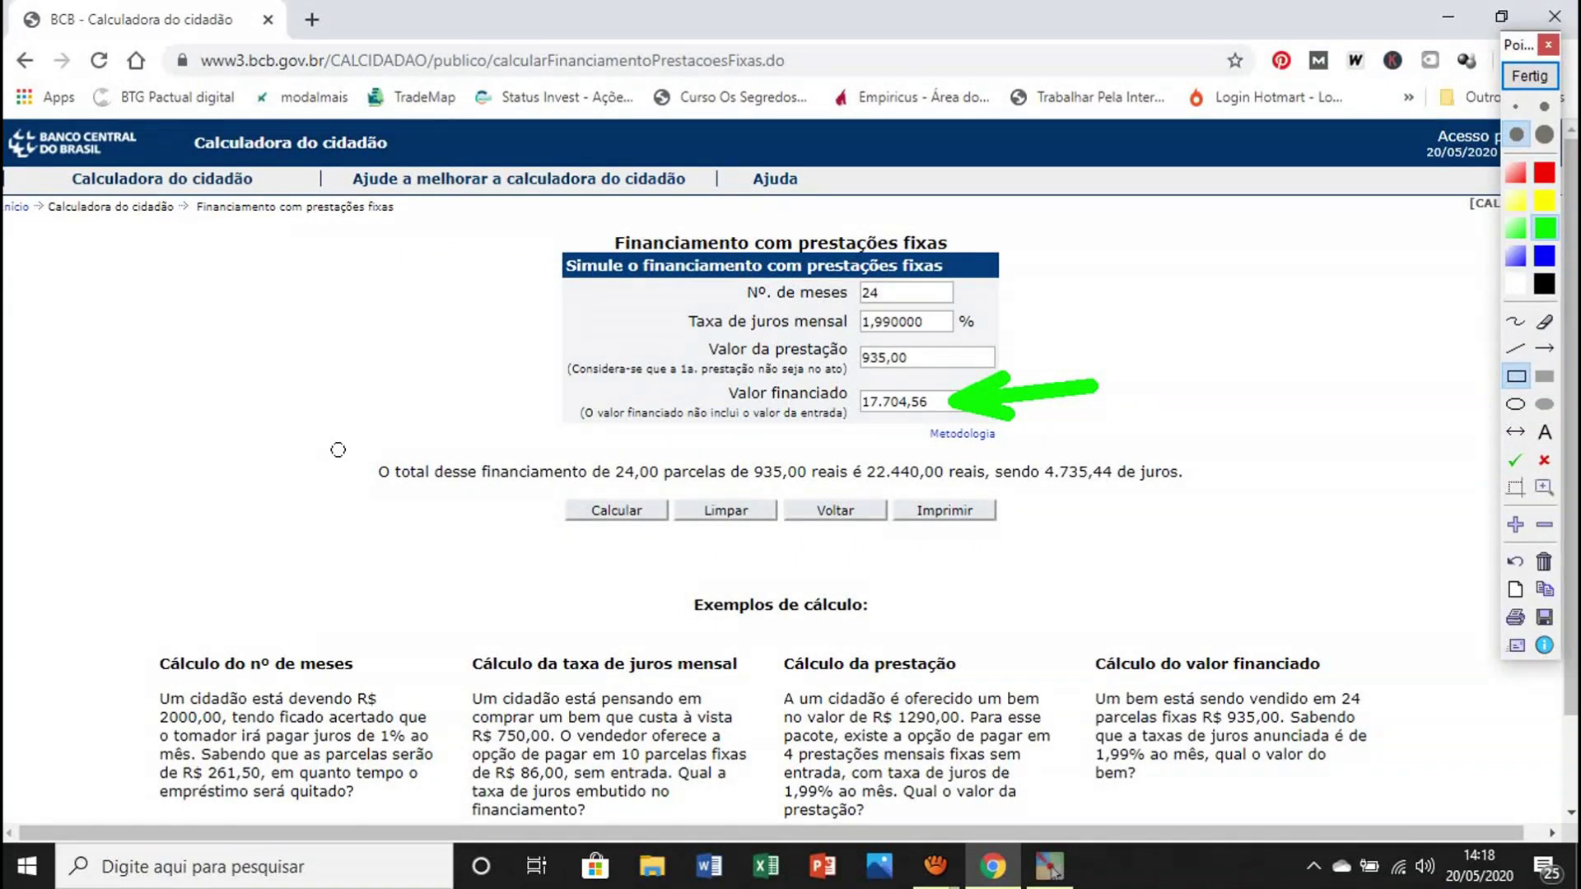
drag(338, 450, 1207, 496)
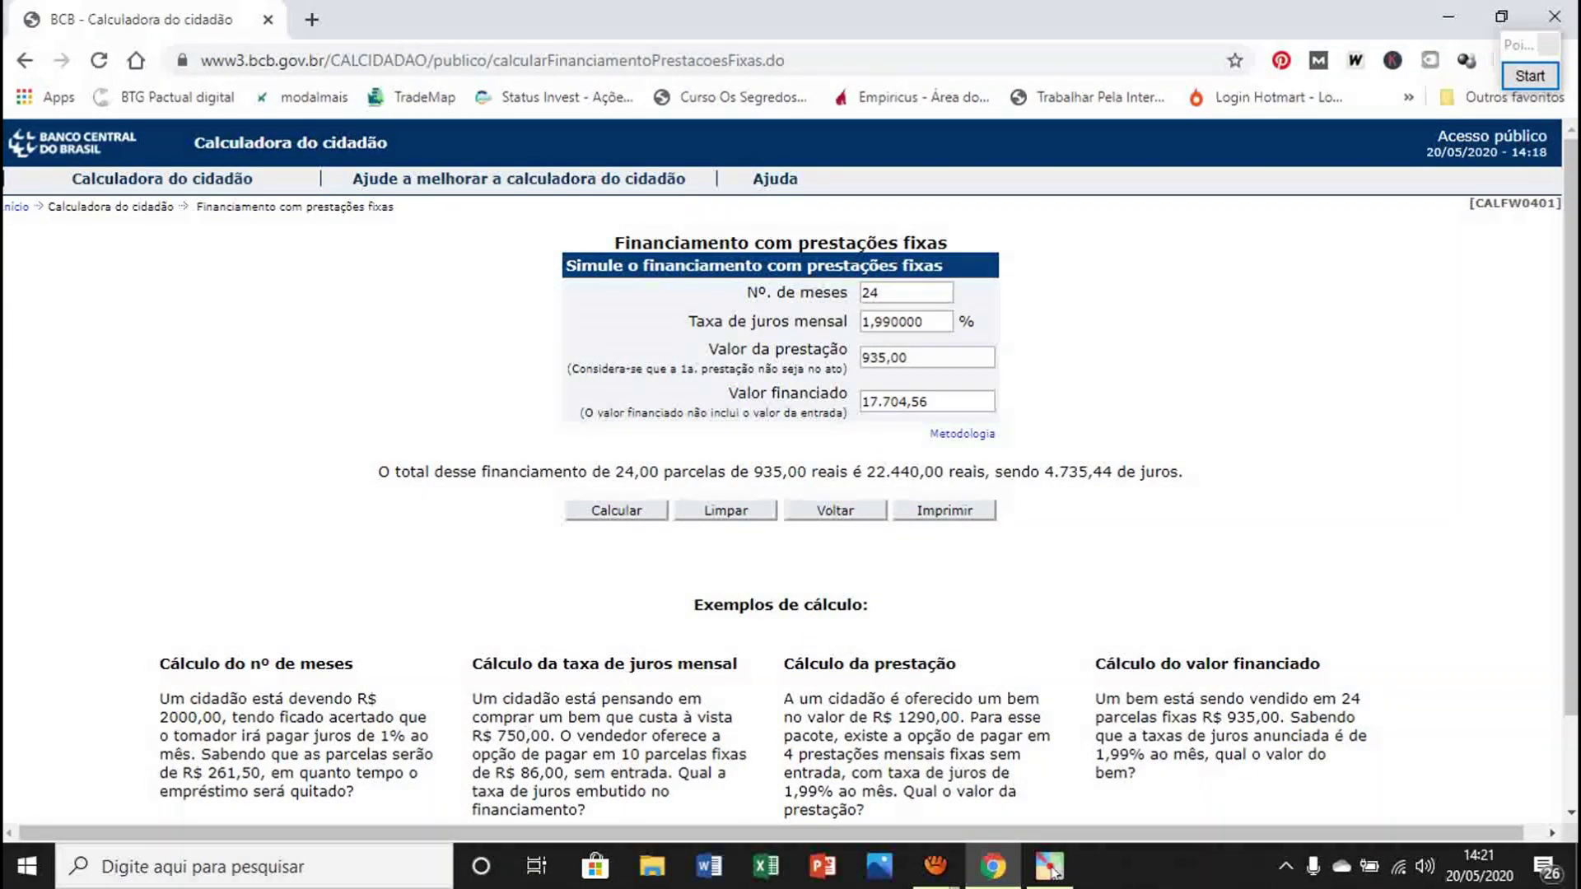
Step: Clear the financing form and open the "Valor futuro de um capital" calculator
click(725, 511)
mouse_move(162, 179)
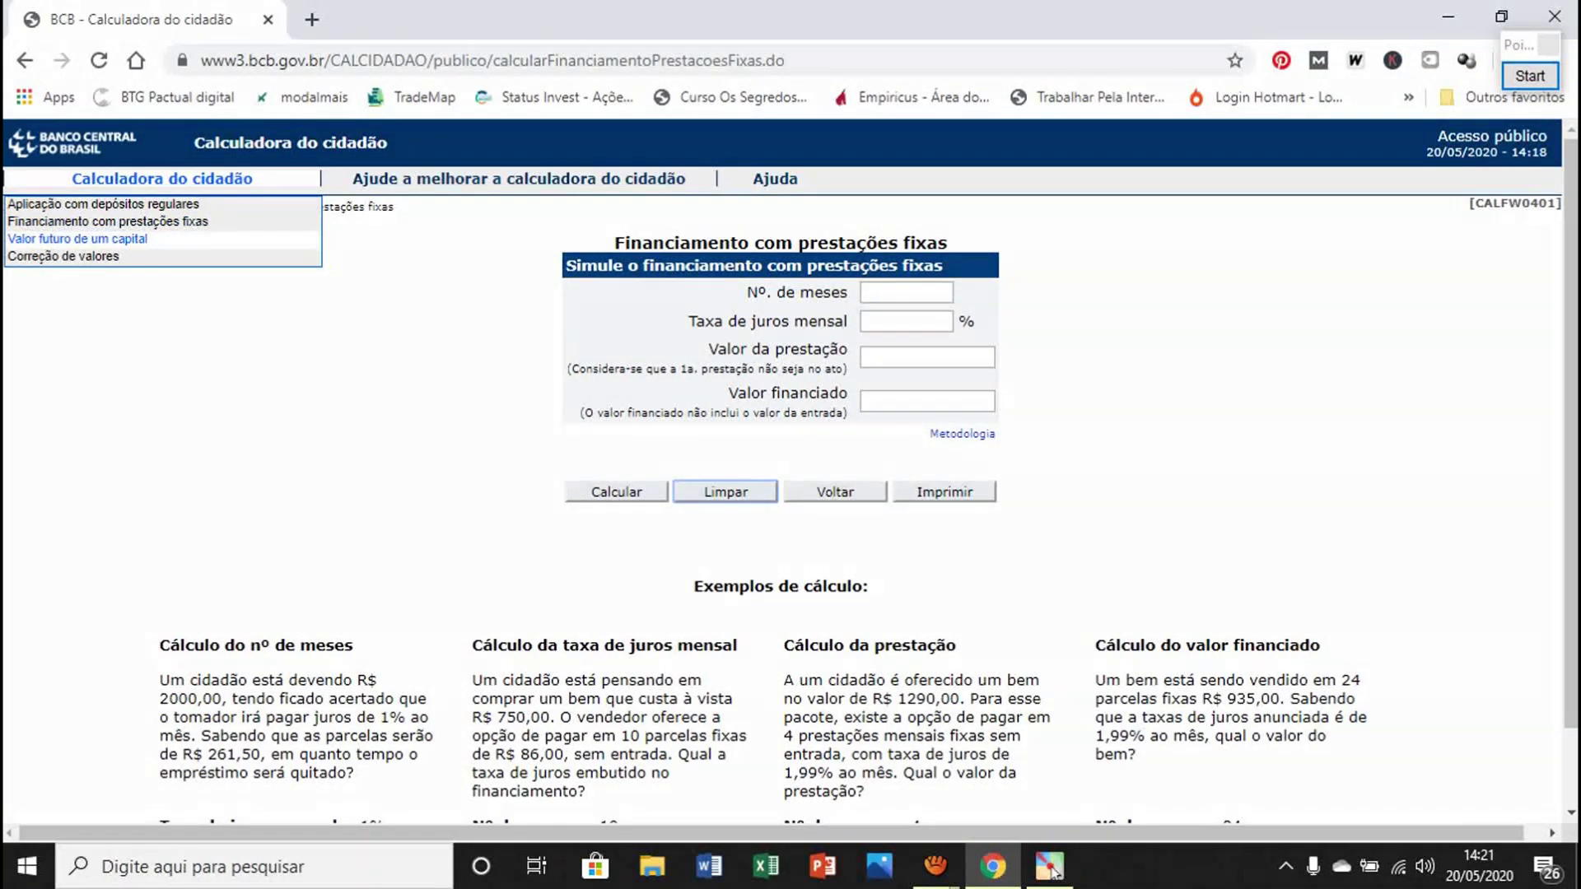
click(77, 239)
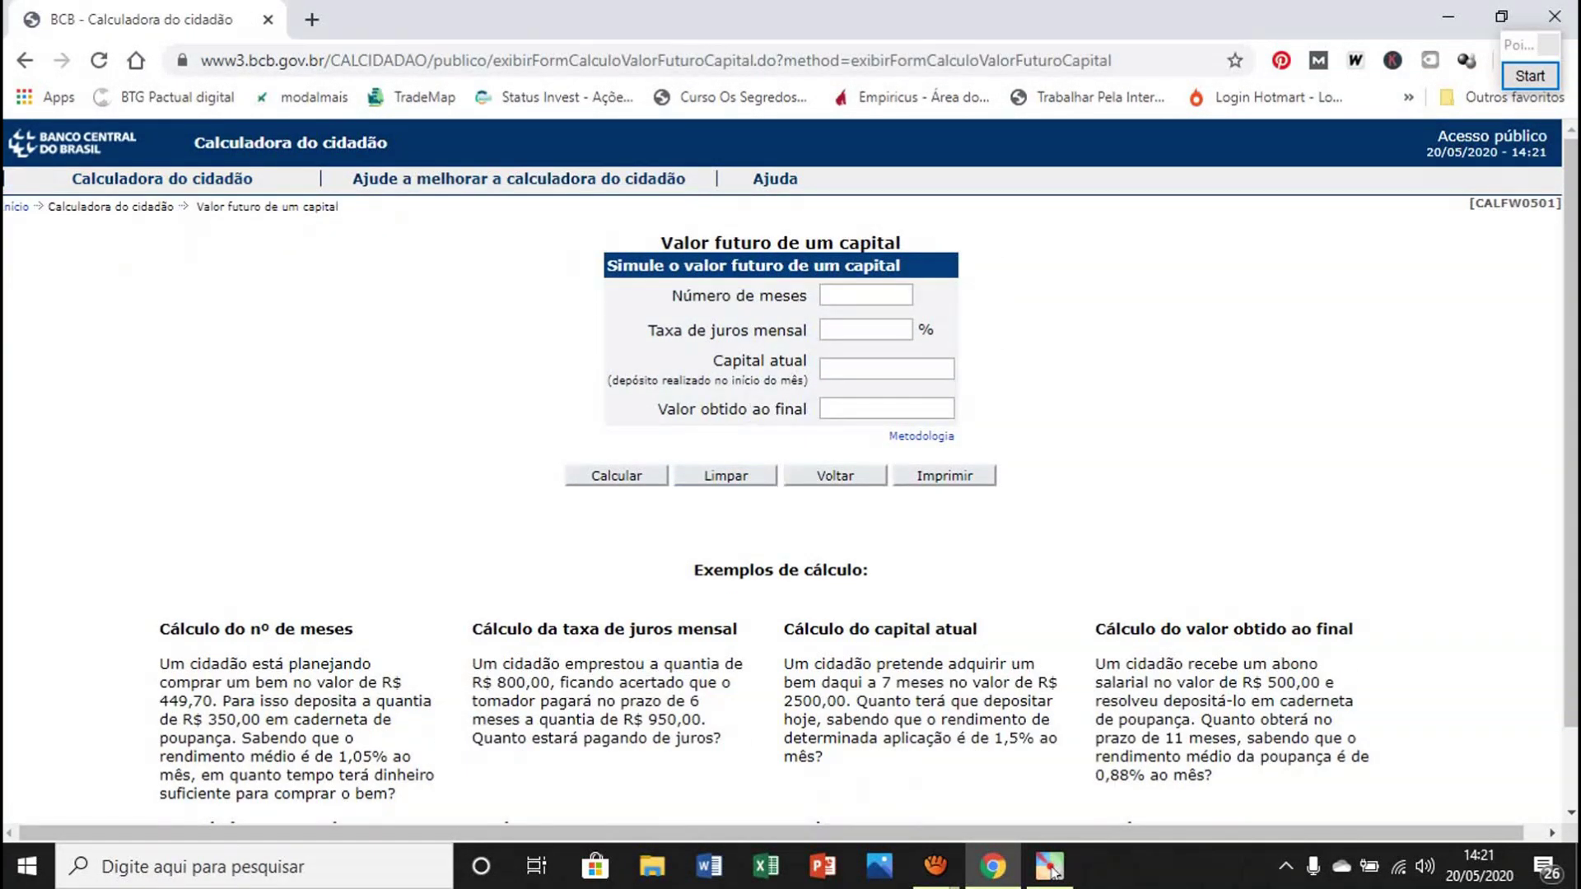
Step: Draw green arrows pointing to the months, monthly interest rate, current capital and final value fields
click(1529, 75)
click(1544, 348)
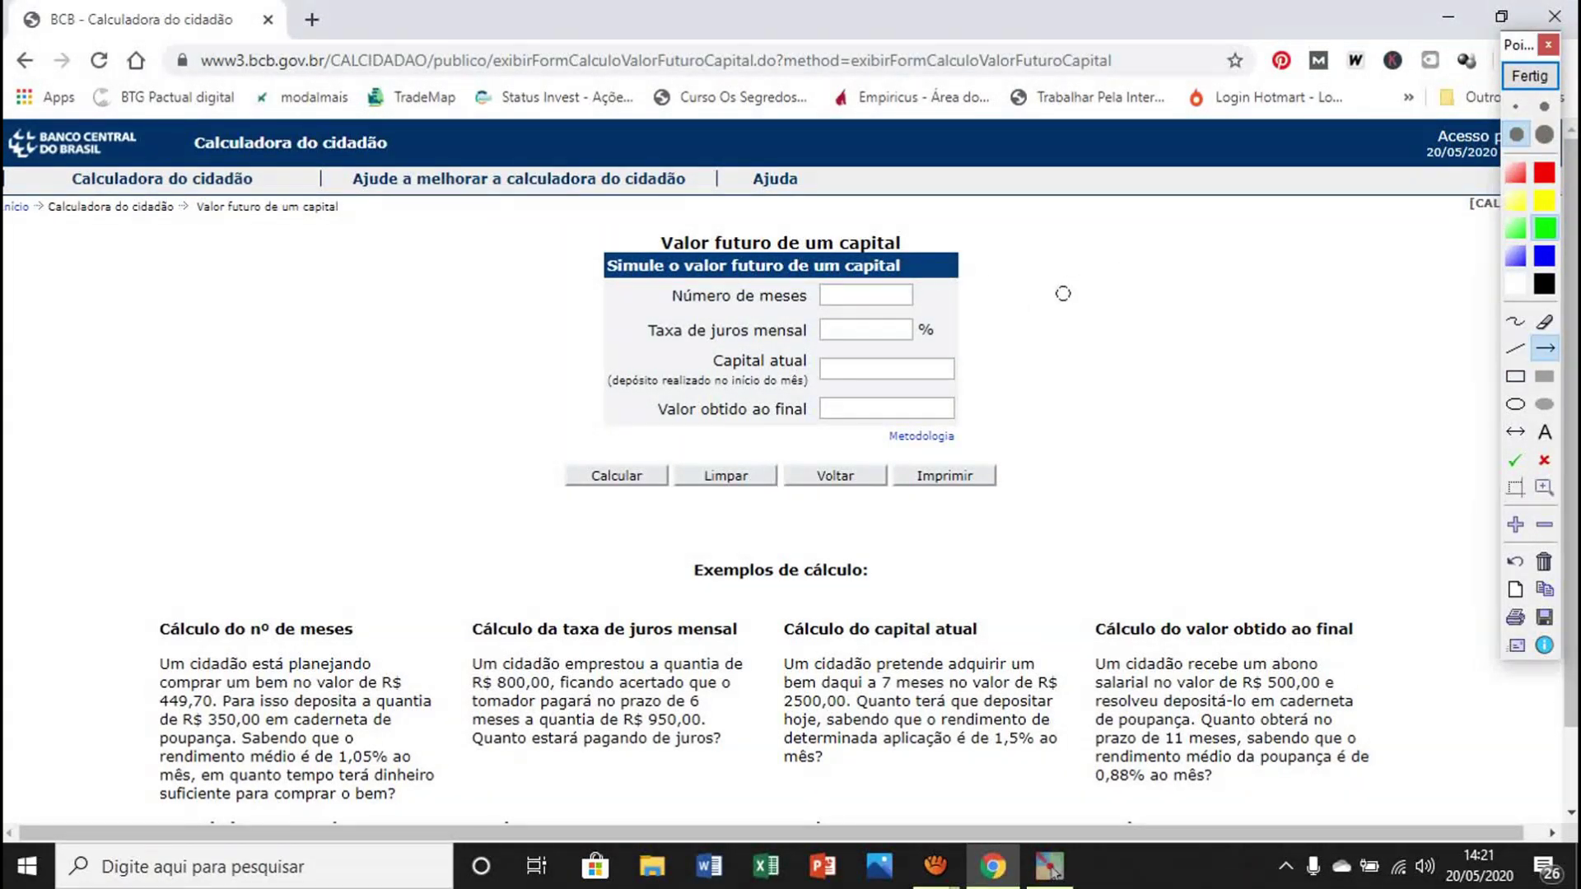
drag(1058, 292, 939, 292)
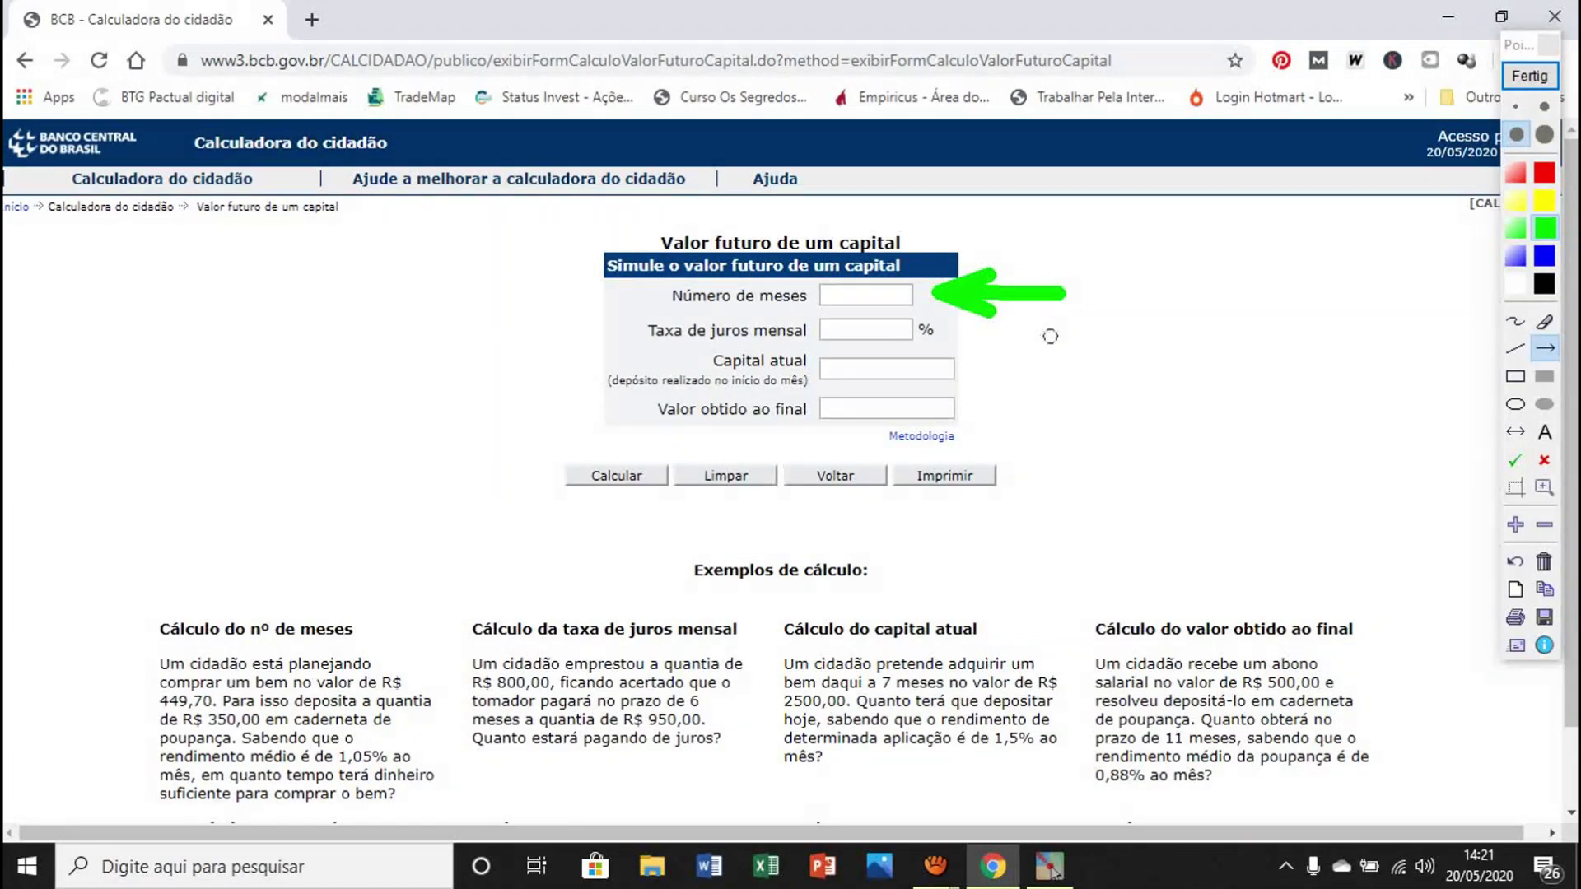
mouse_move(1062, 337)
mouse_down()
mouse_move(963, 337)
mouse_move(979, 382)
mouse_up()
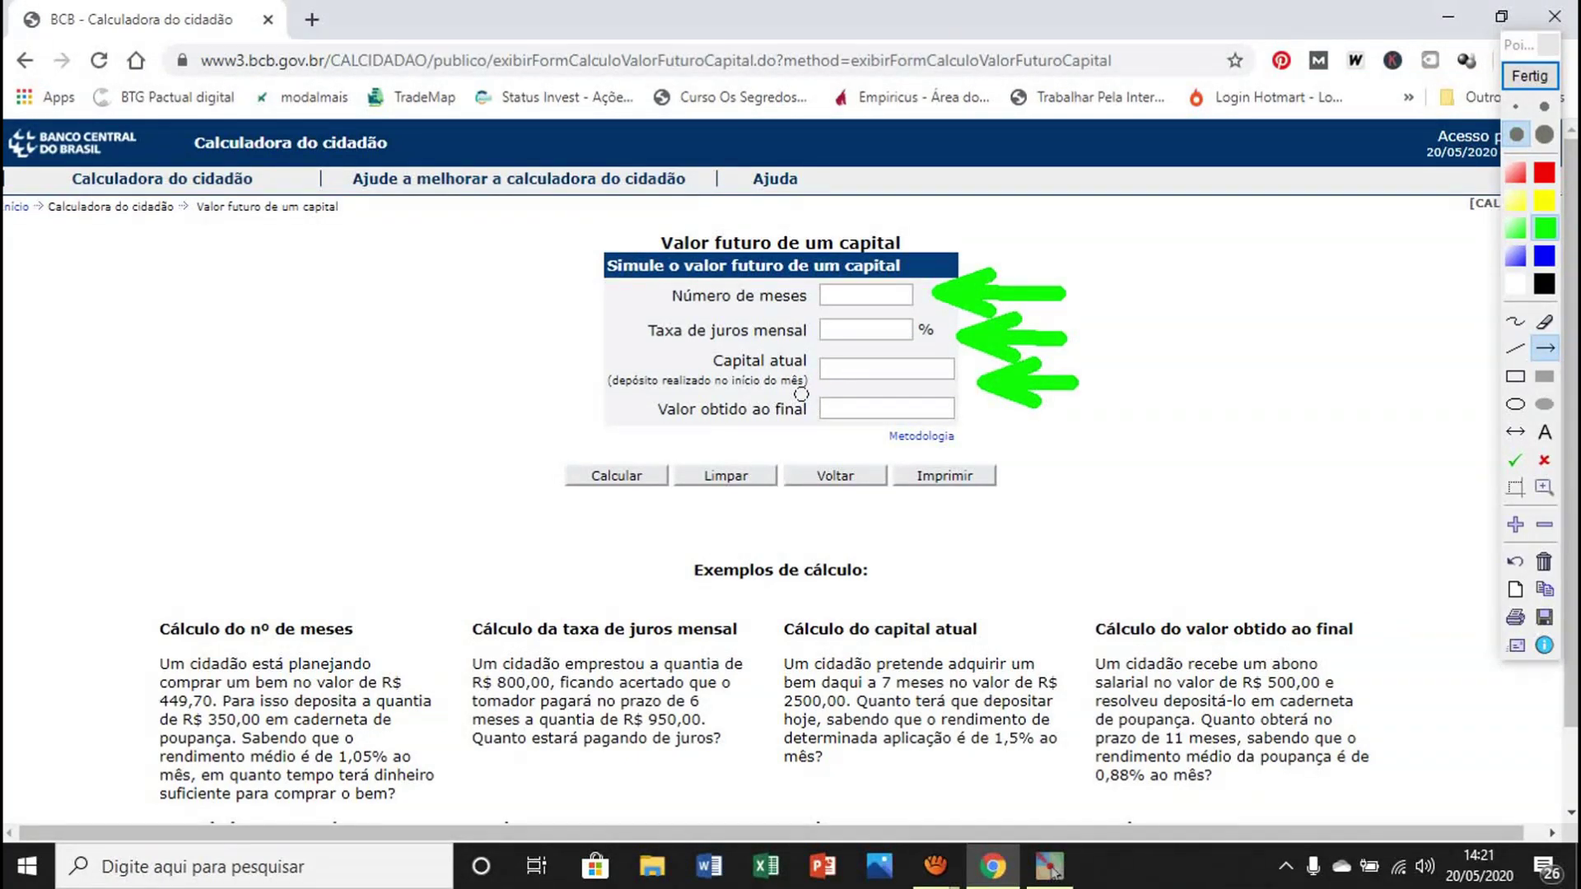
drag(1068, 427, 968, 422)
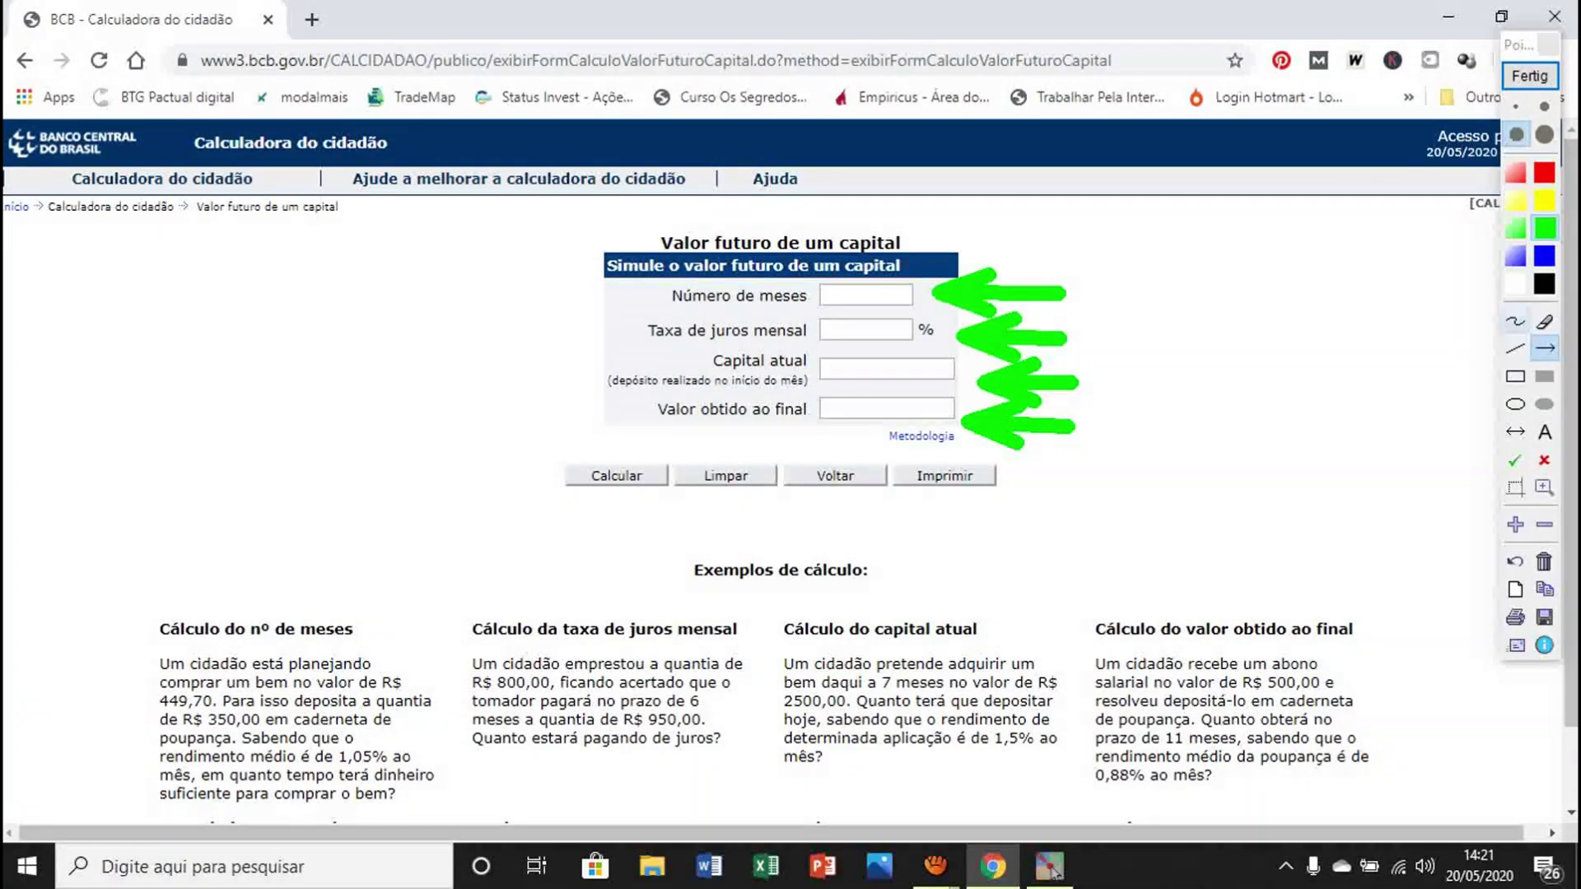
Step: Erase the green arrows beside the four future value fields and leave annotation mode
click(1545, 321)
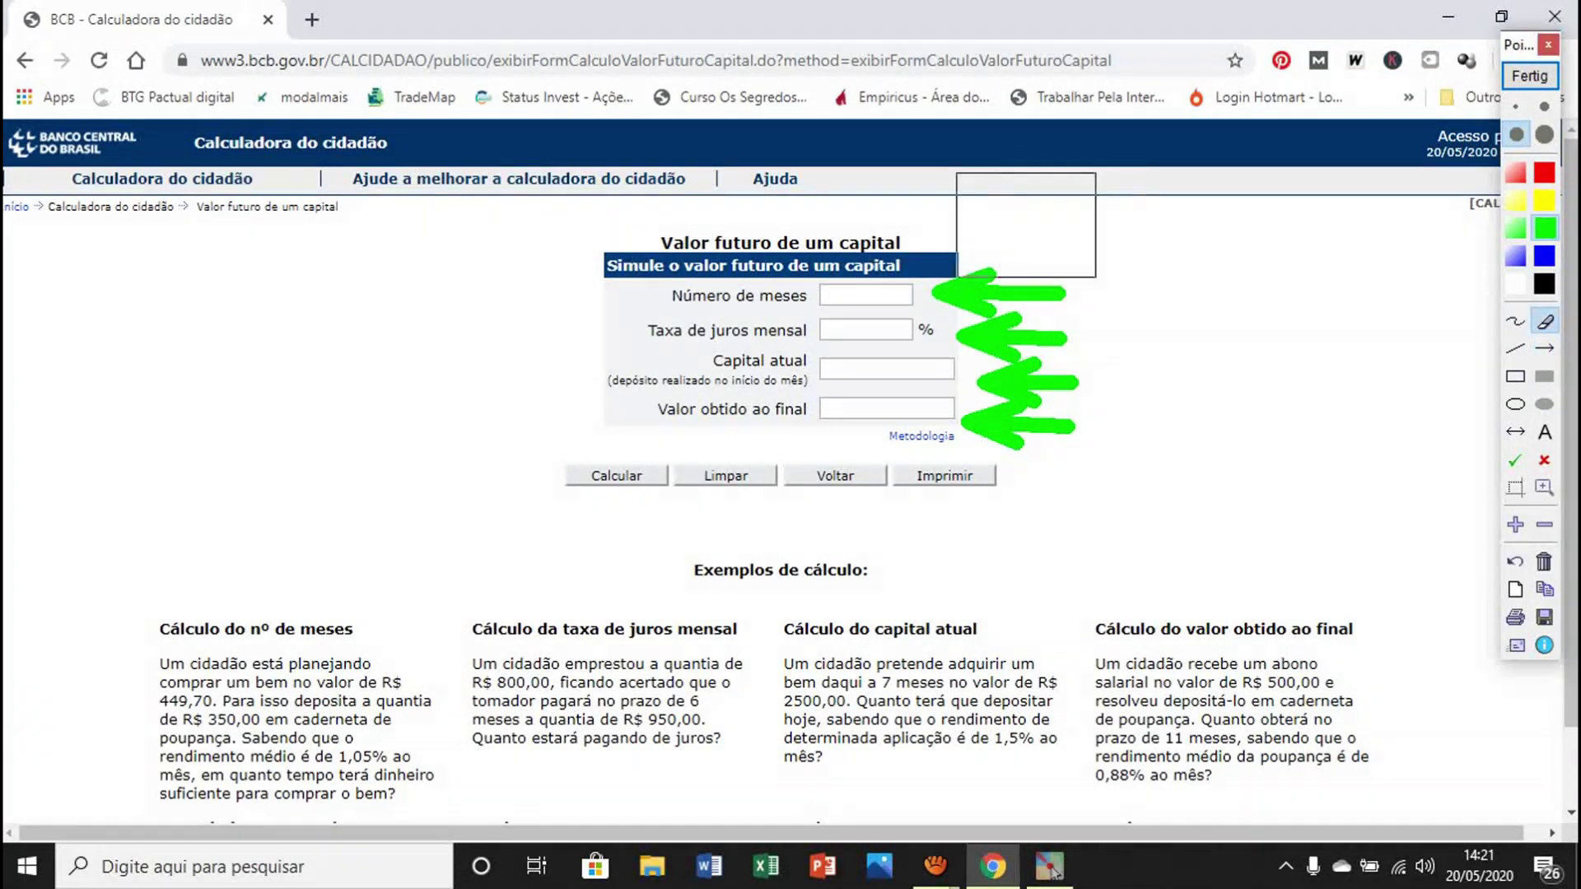
mouse_move(1026, 225)
mouse_down()
mouse_move(1028, 363)
mouse_move(991, 311)
mouse_up()
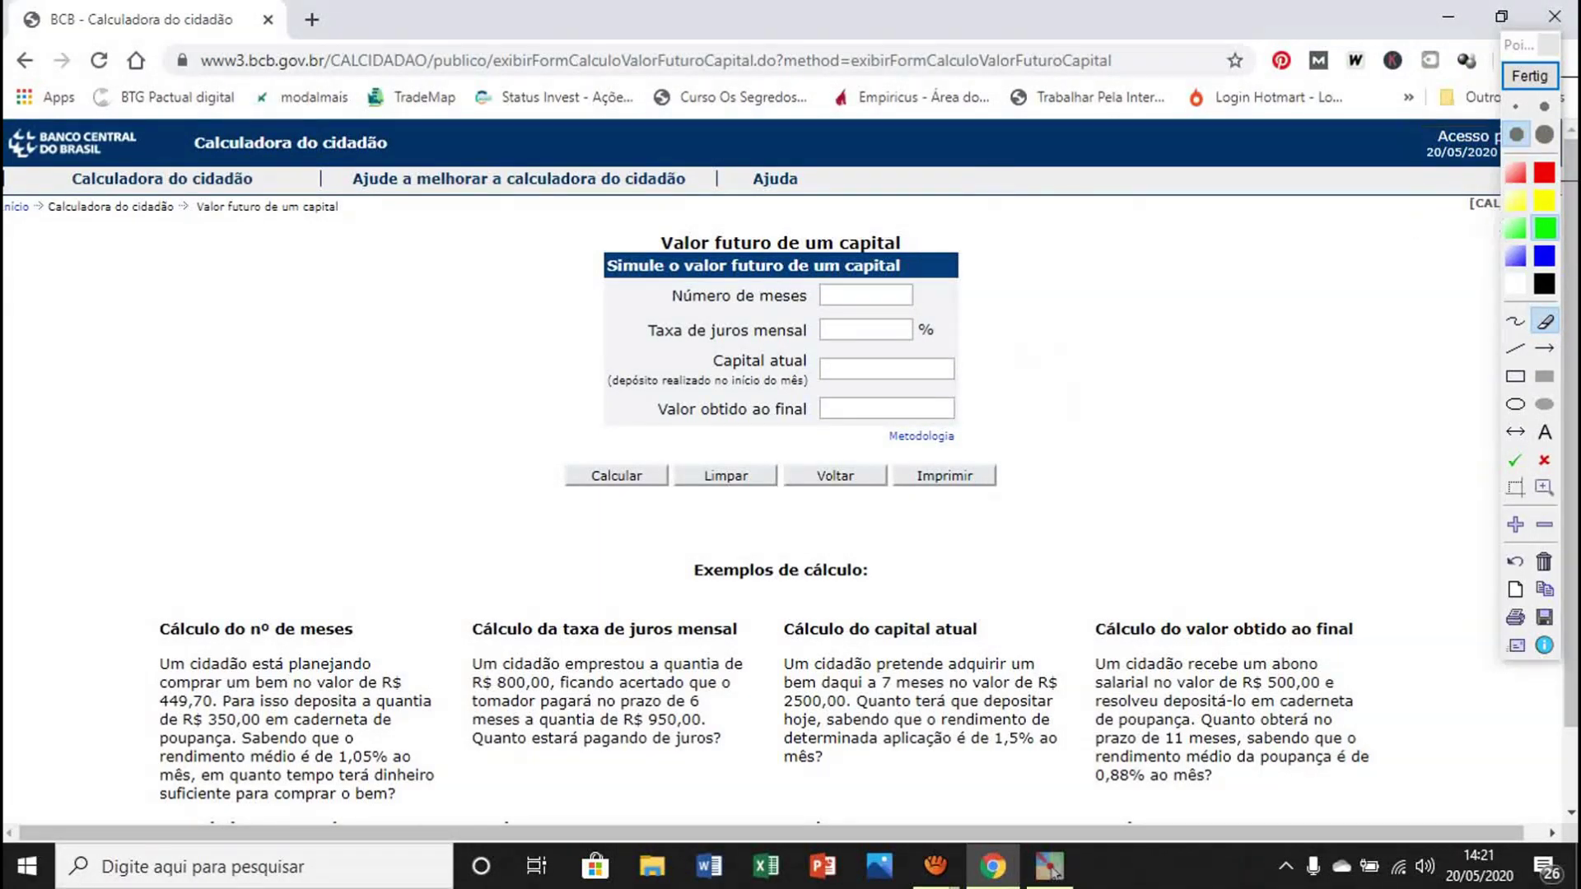
click(1529, 76)
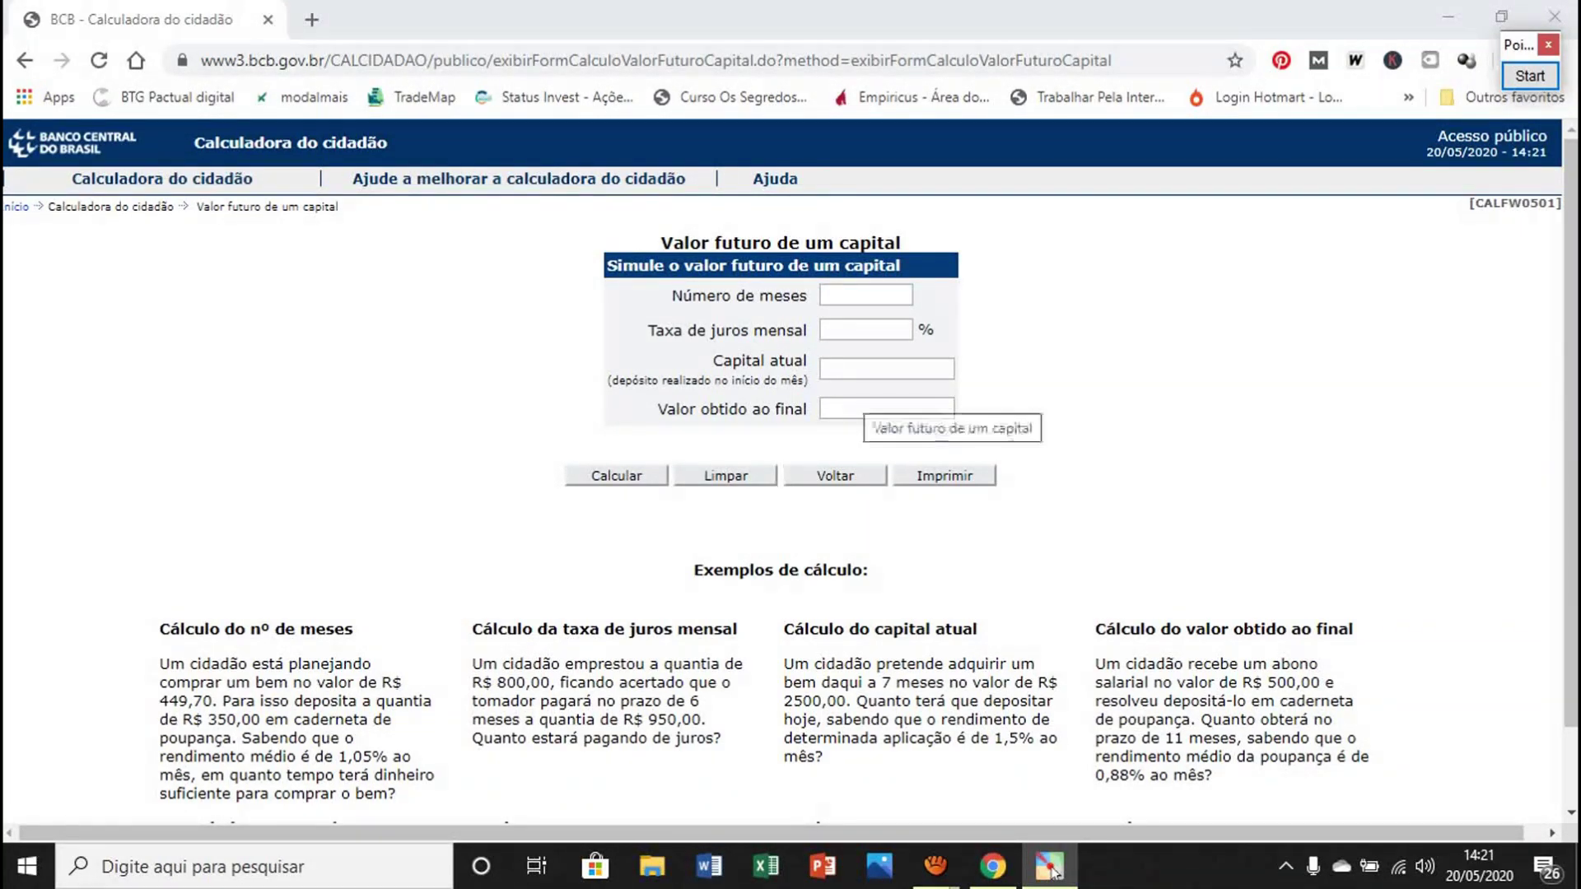
Step: Set the final value obtained to 449,50 and the current capital to 350,00
click(857, 408)
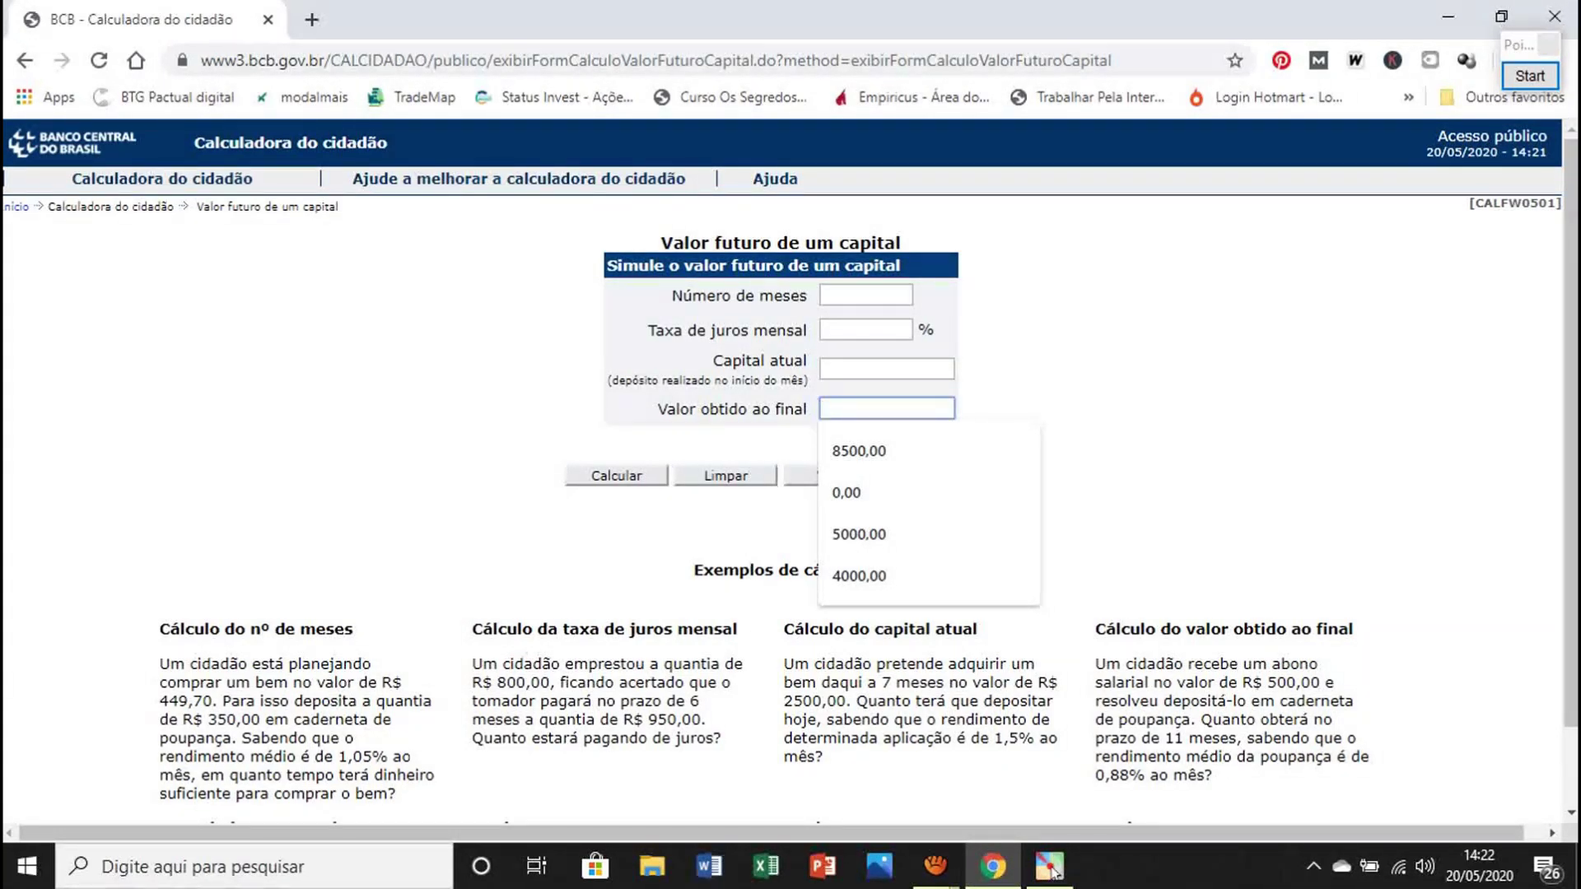
text(4,49)
text(50)
key(shift+Tab)
text(3)
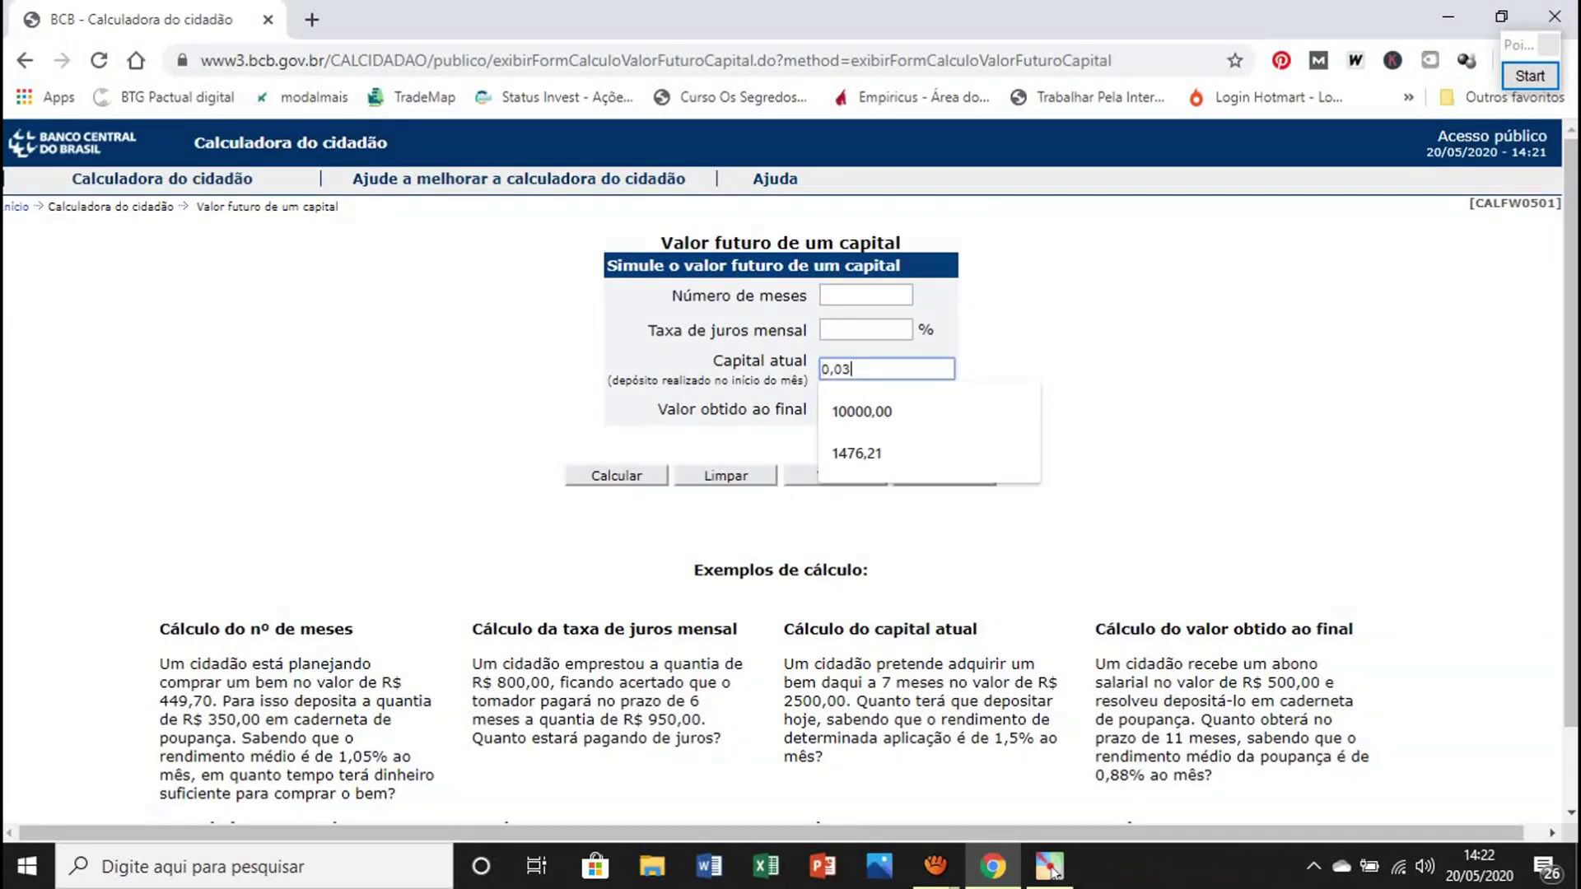
text(50,00)
click(1055, 873)
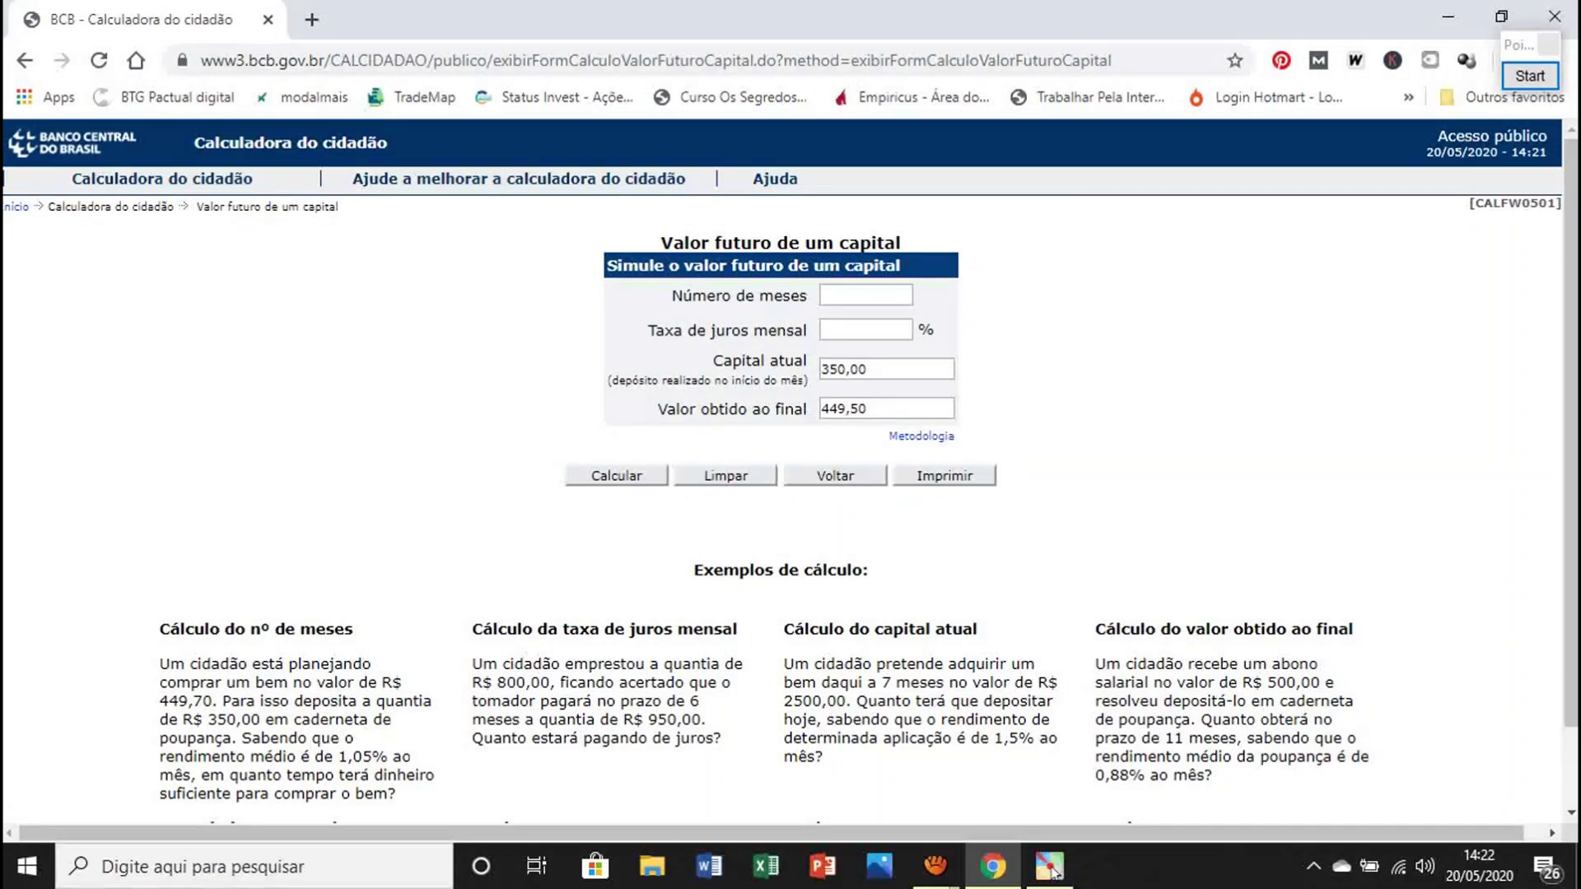
Step: Set the monthly interest rate to 1,05% and calculate the number of months
key(shift+Tab)
text(1,)
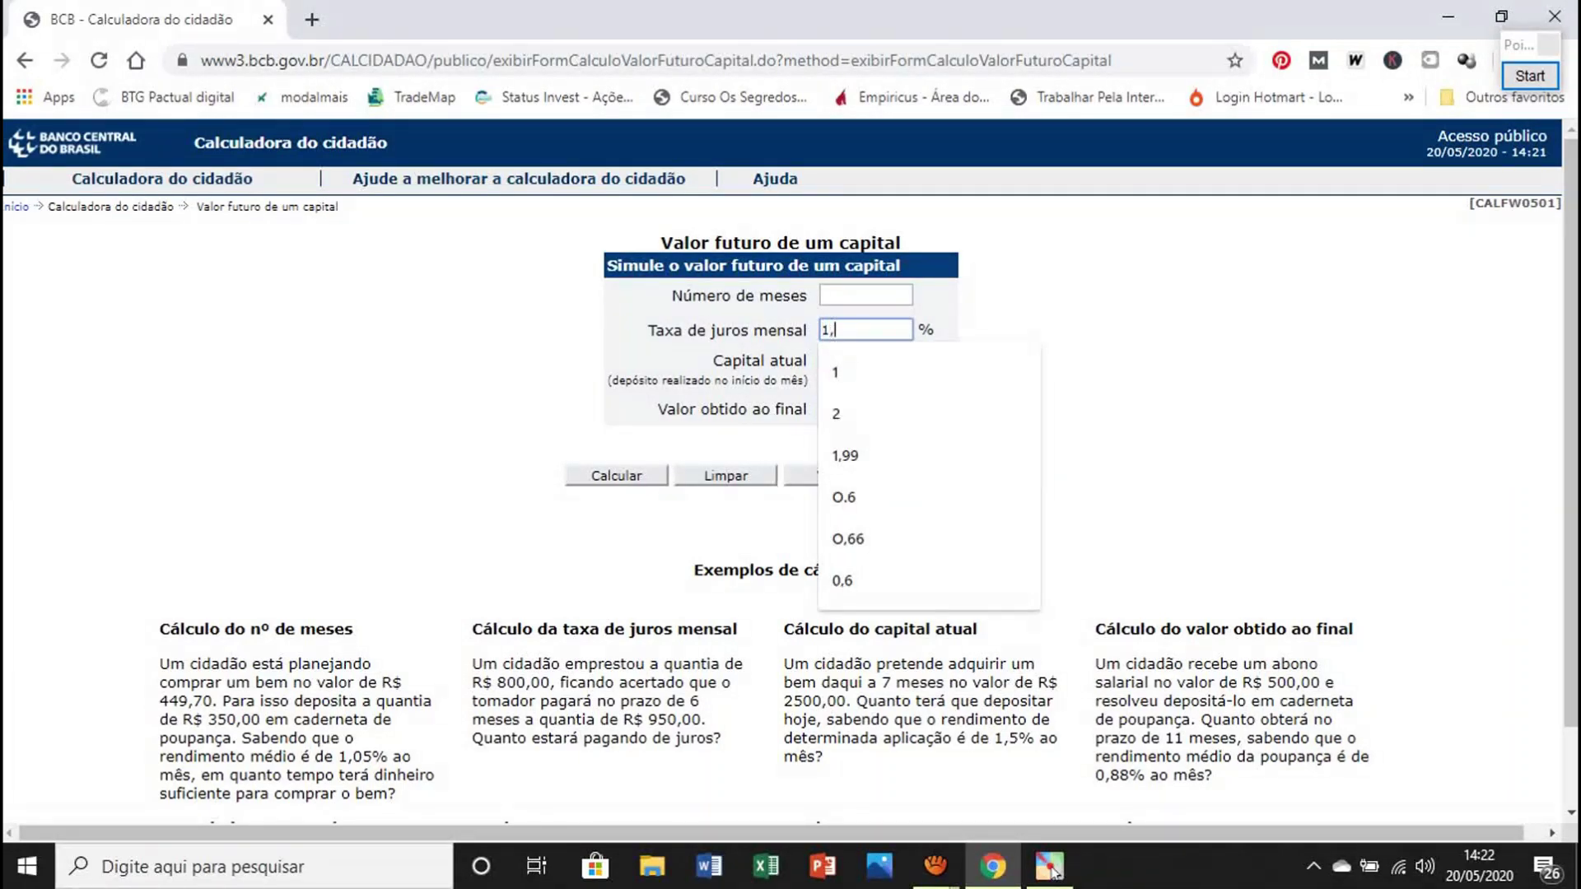
text(05)
key(Return)
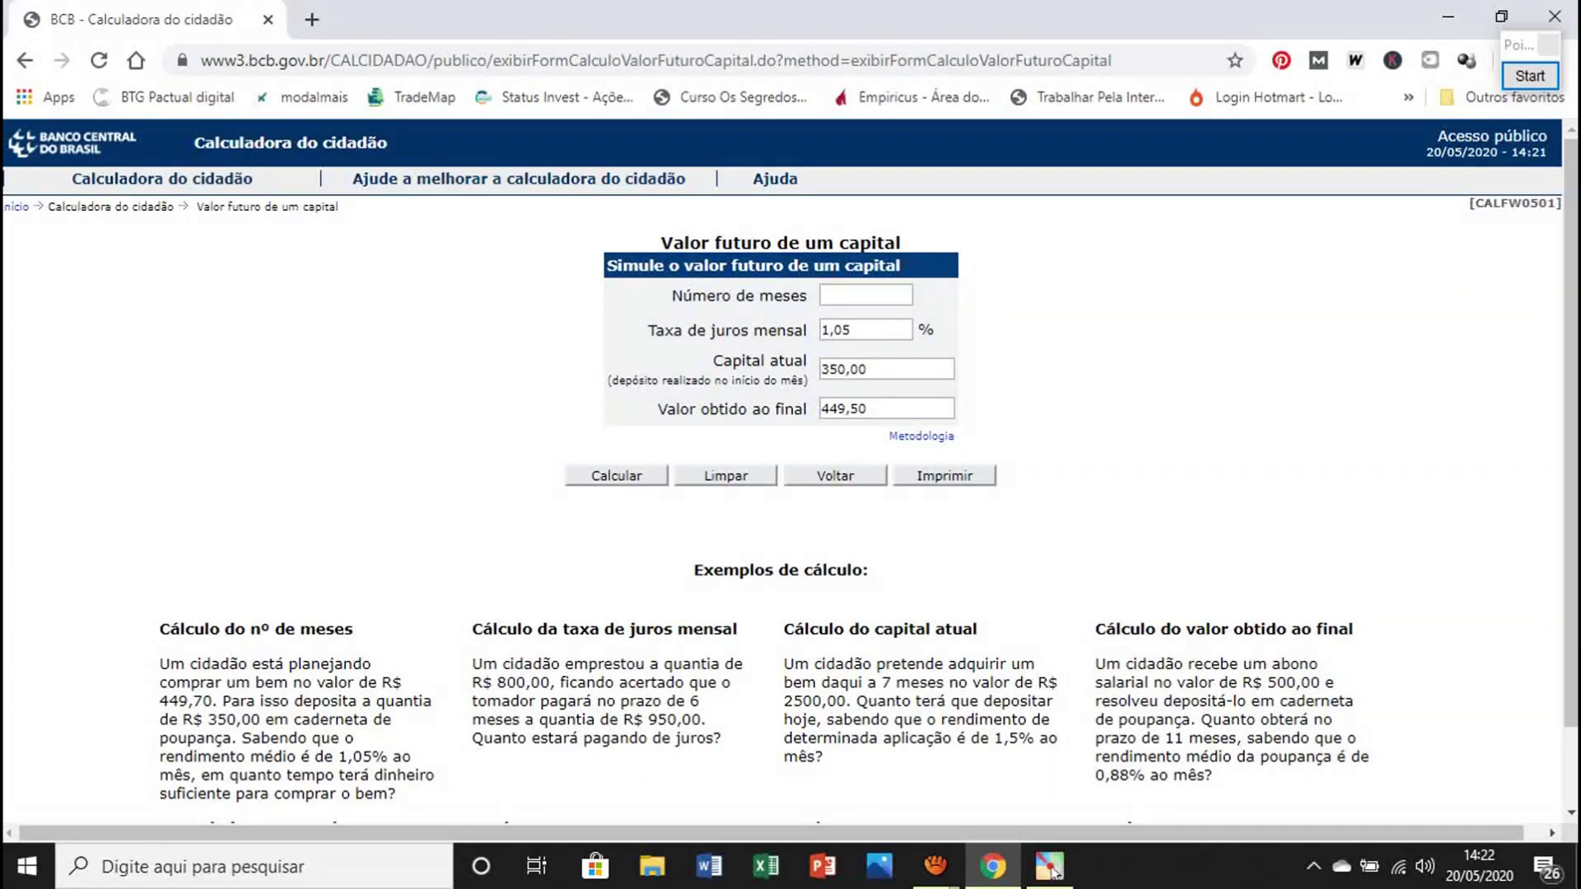
click(617, 476)
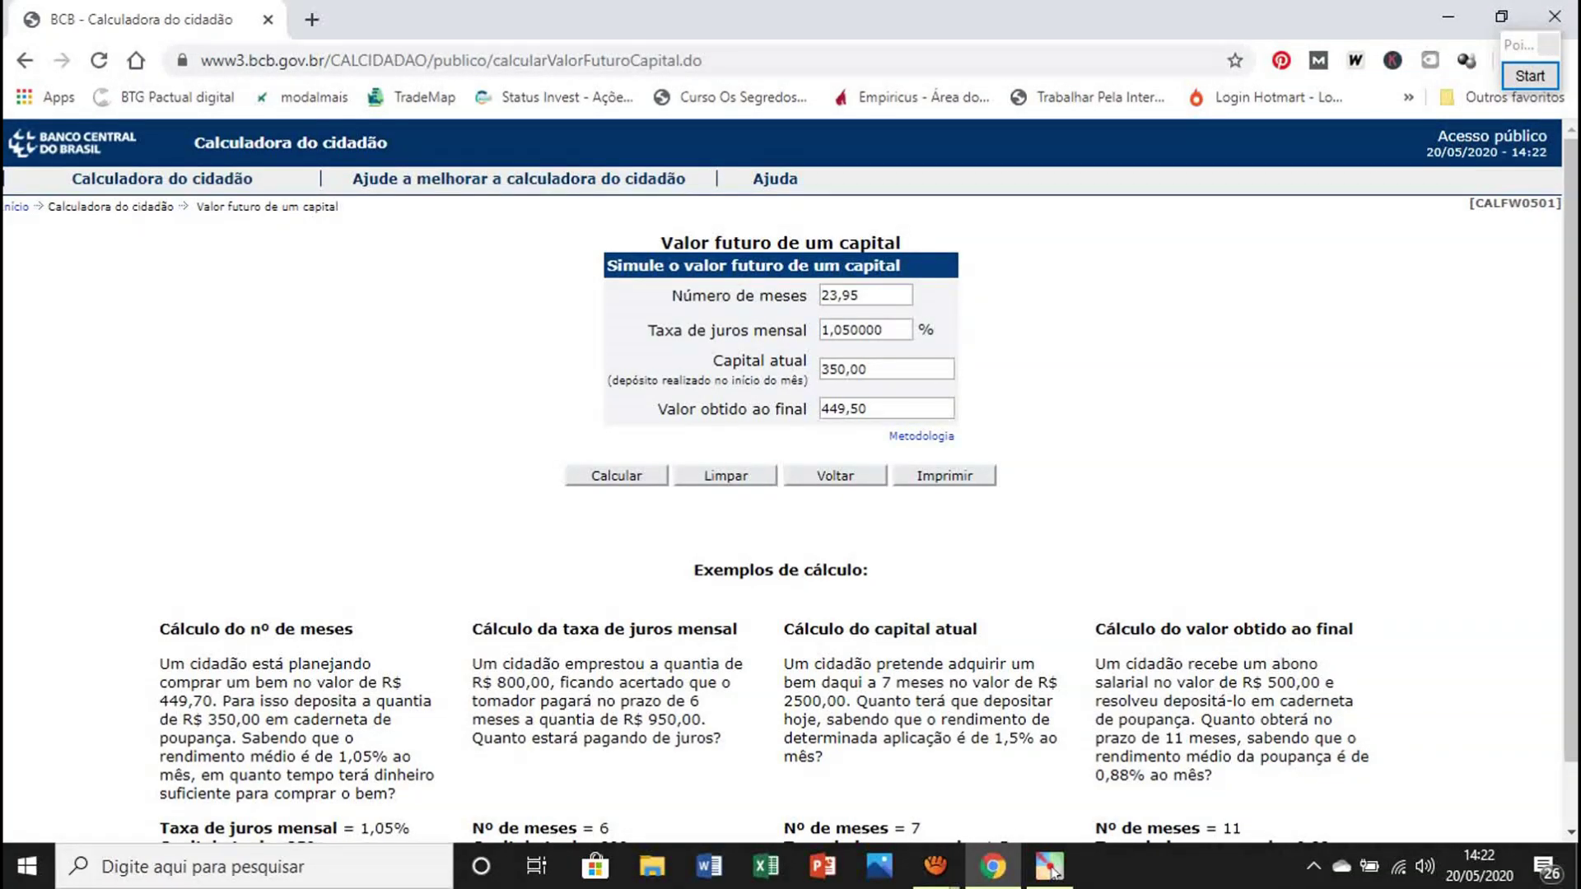
Step: Mark the calculated number of months with a green arrow and circle, and point another arrow at the final value
key(Return)
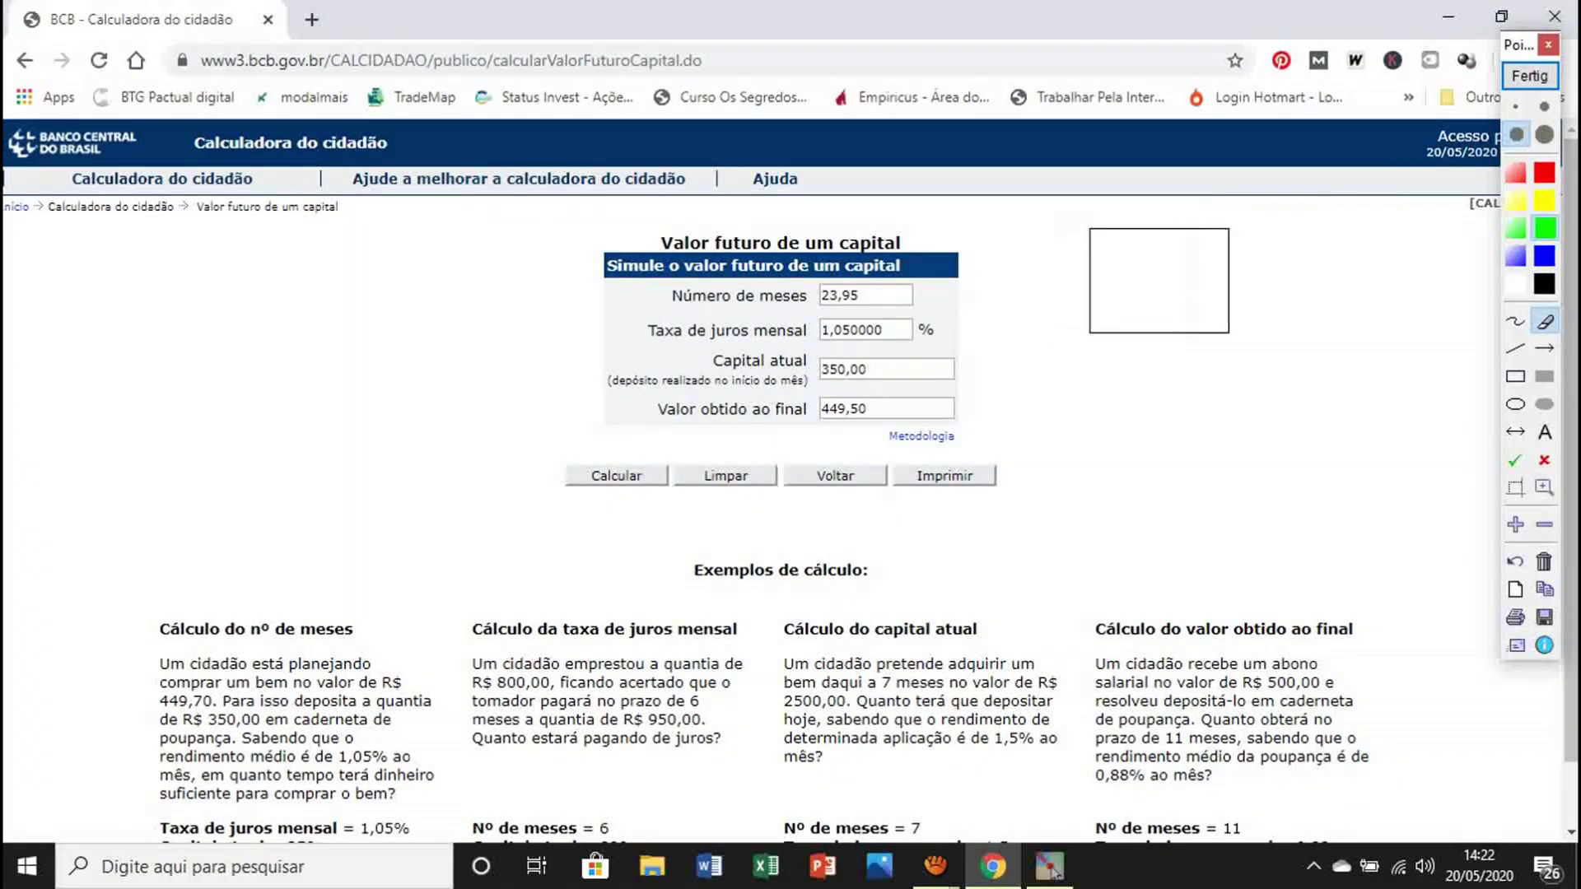
click(1544, 349)
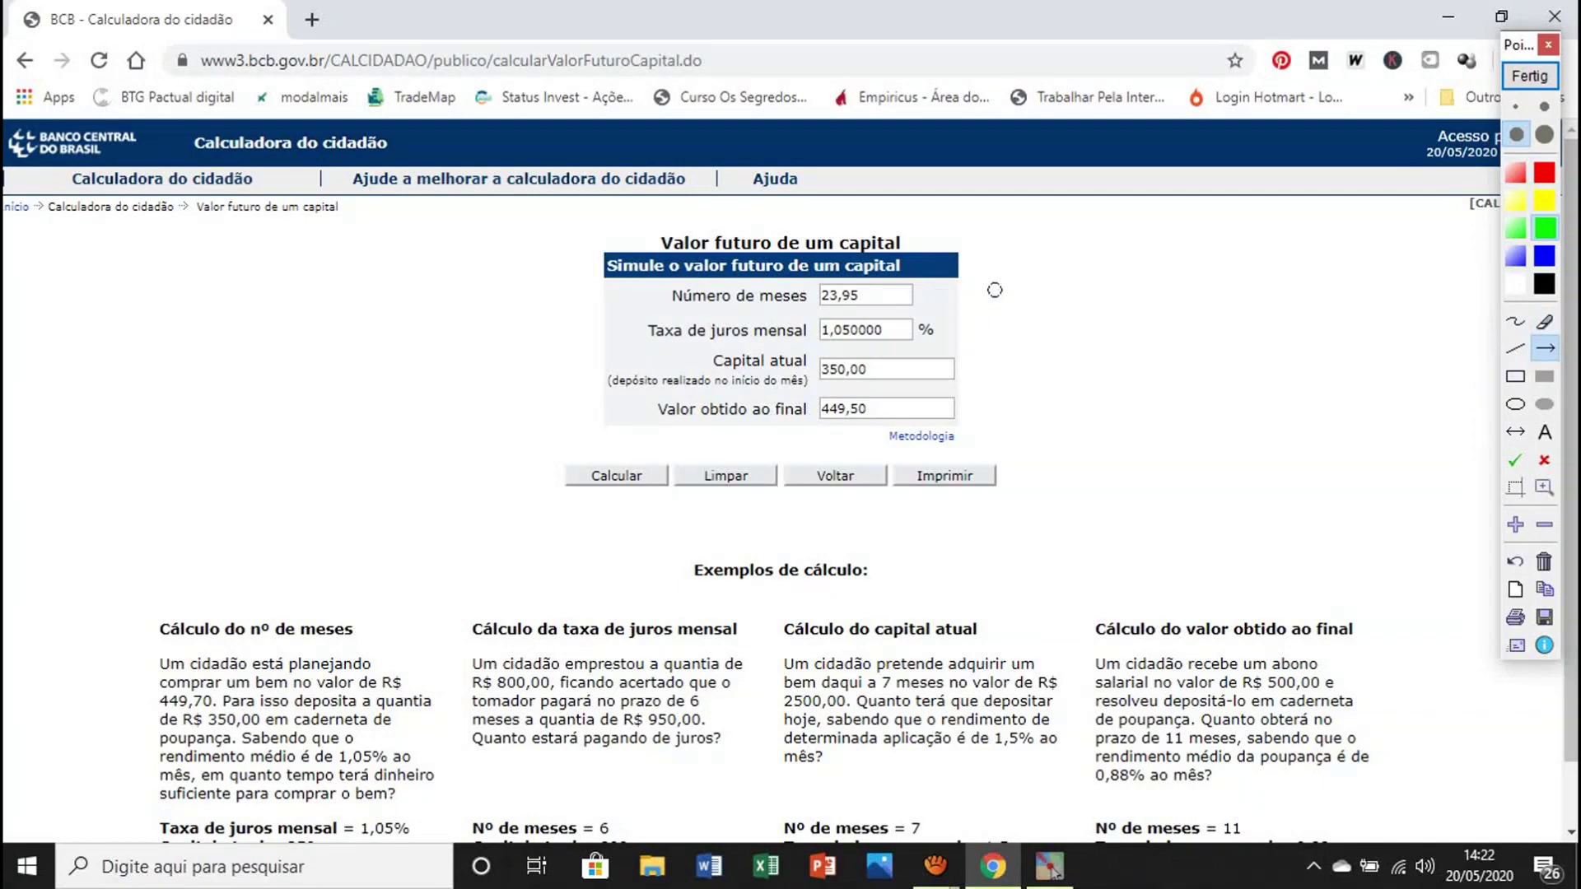
drag(995, 289, 890, 290)
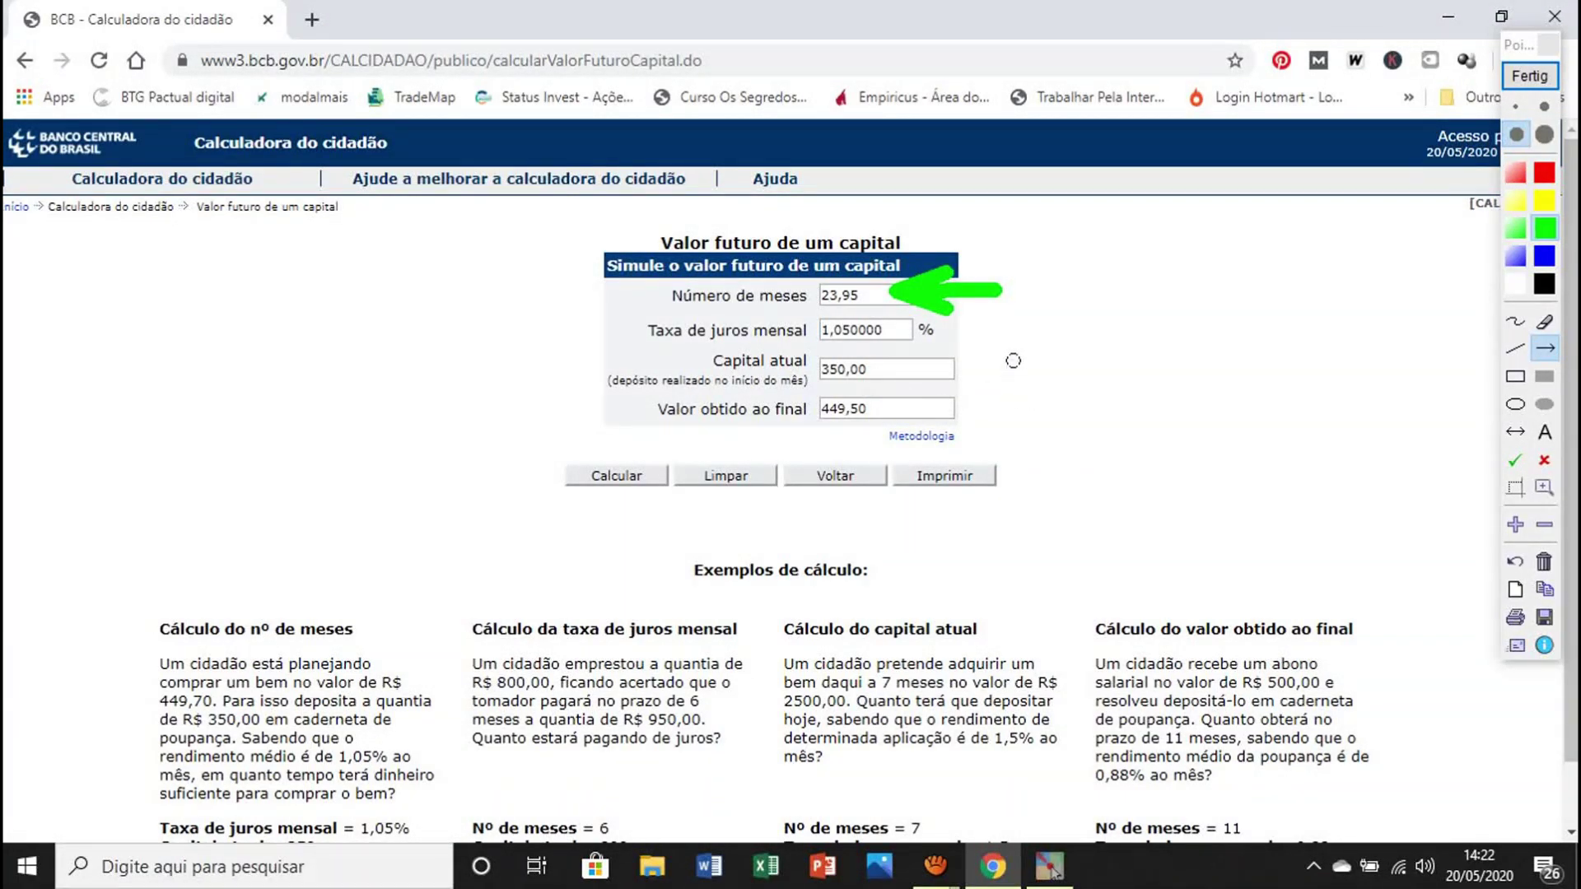
drag(1037, 364, 881, 404)
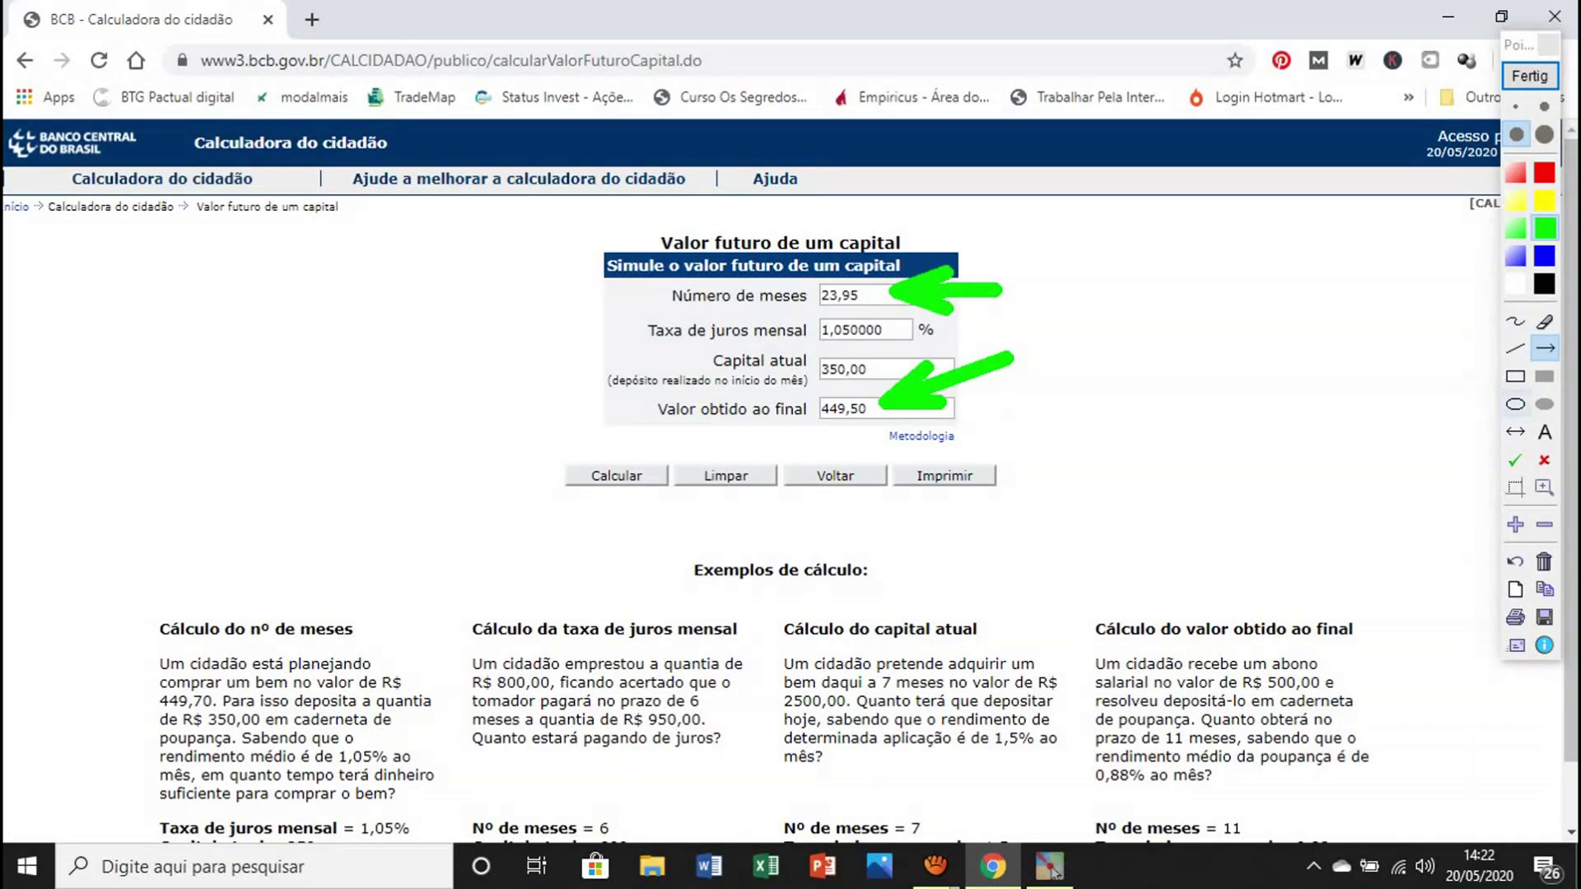
click(1514, 404)
mouse_move(865, 257)
mouse_down()
mouse_move(778, 290)
mouse_move(799, 326)
mouse_up()
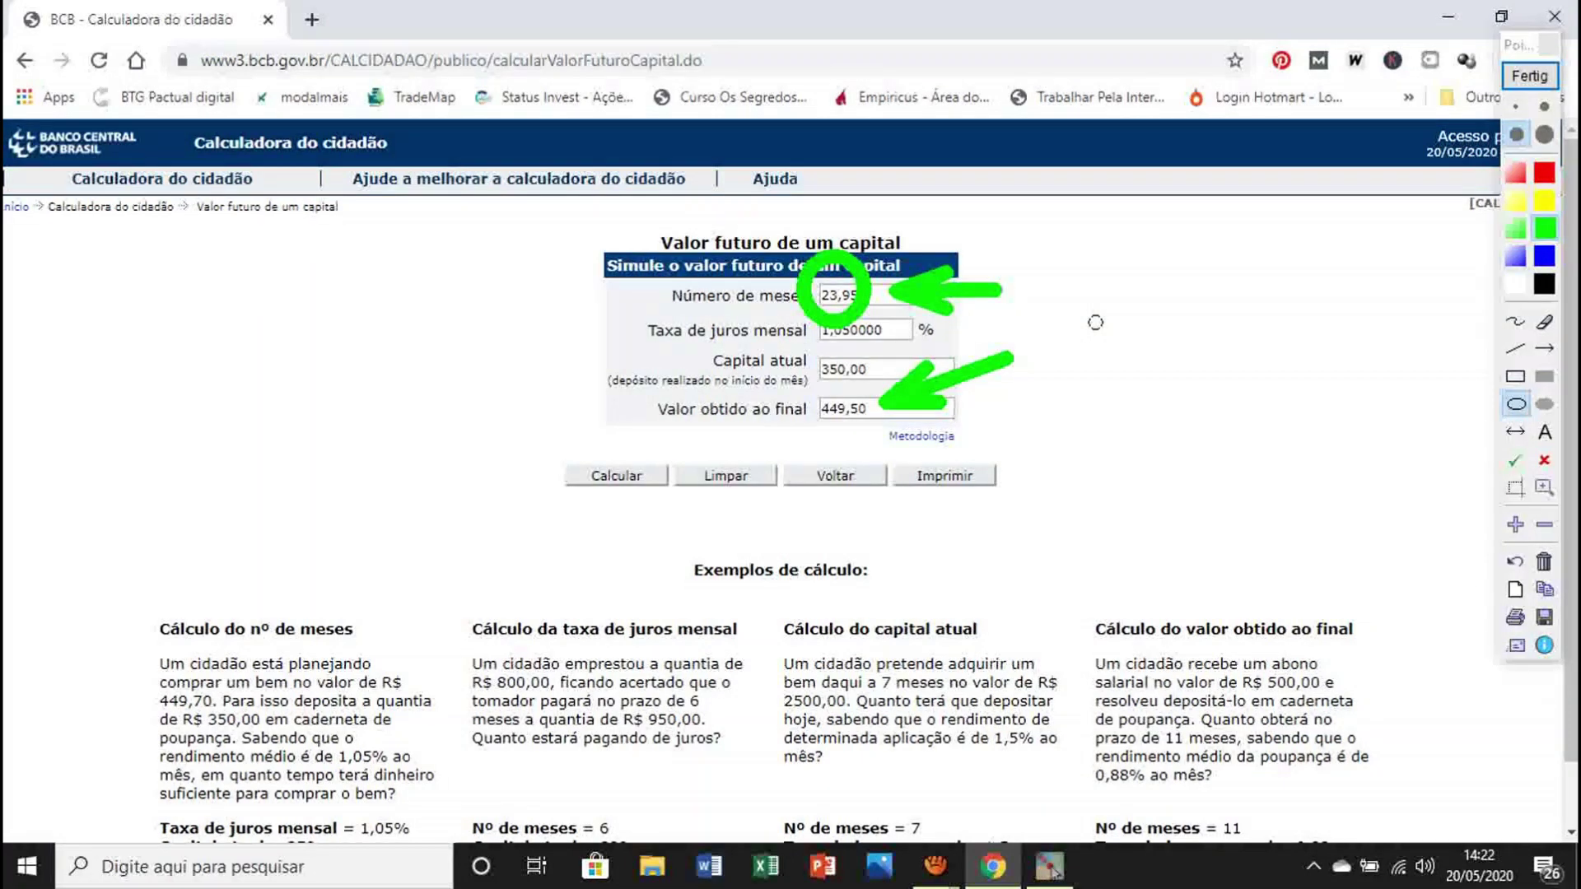
Step: Erase the arrows and circle from the future value result and leave annotation mode
click(1544, 321)
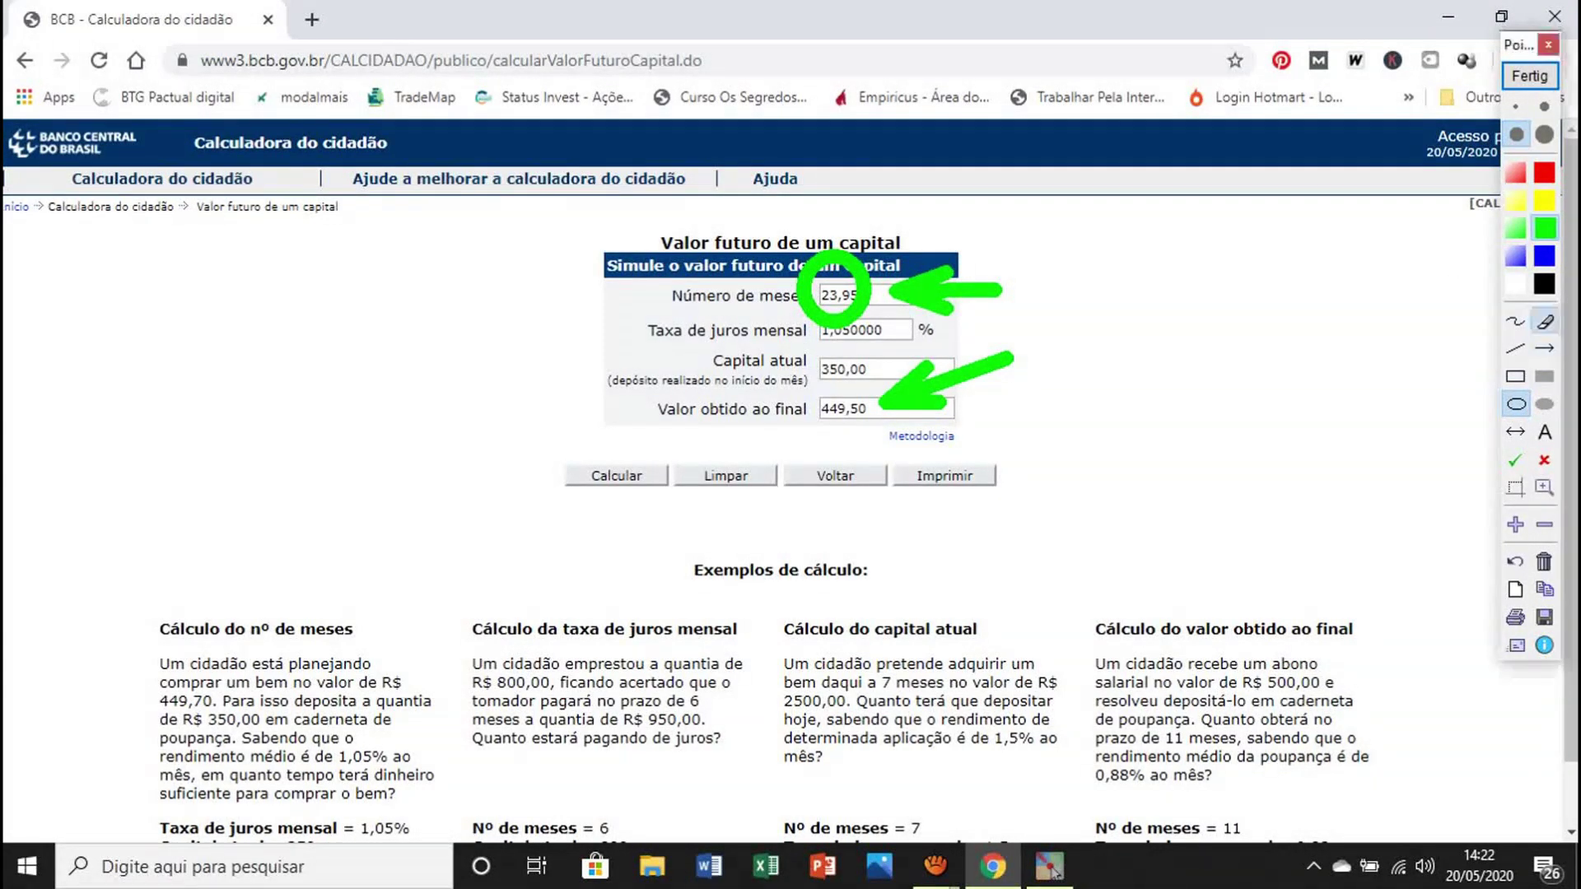
mouse_move(1045, 405)
mouse_down()
mouse_move(906, 371)
mouse_move(860, 270)
mouse_up()
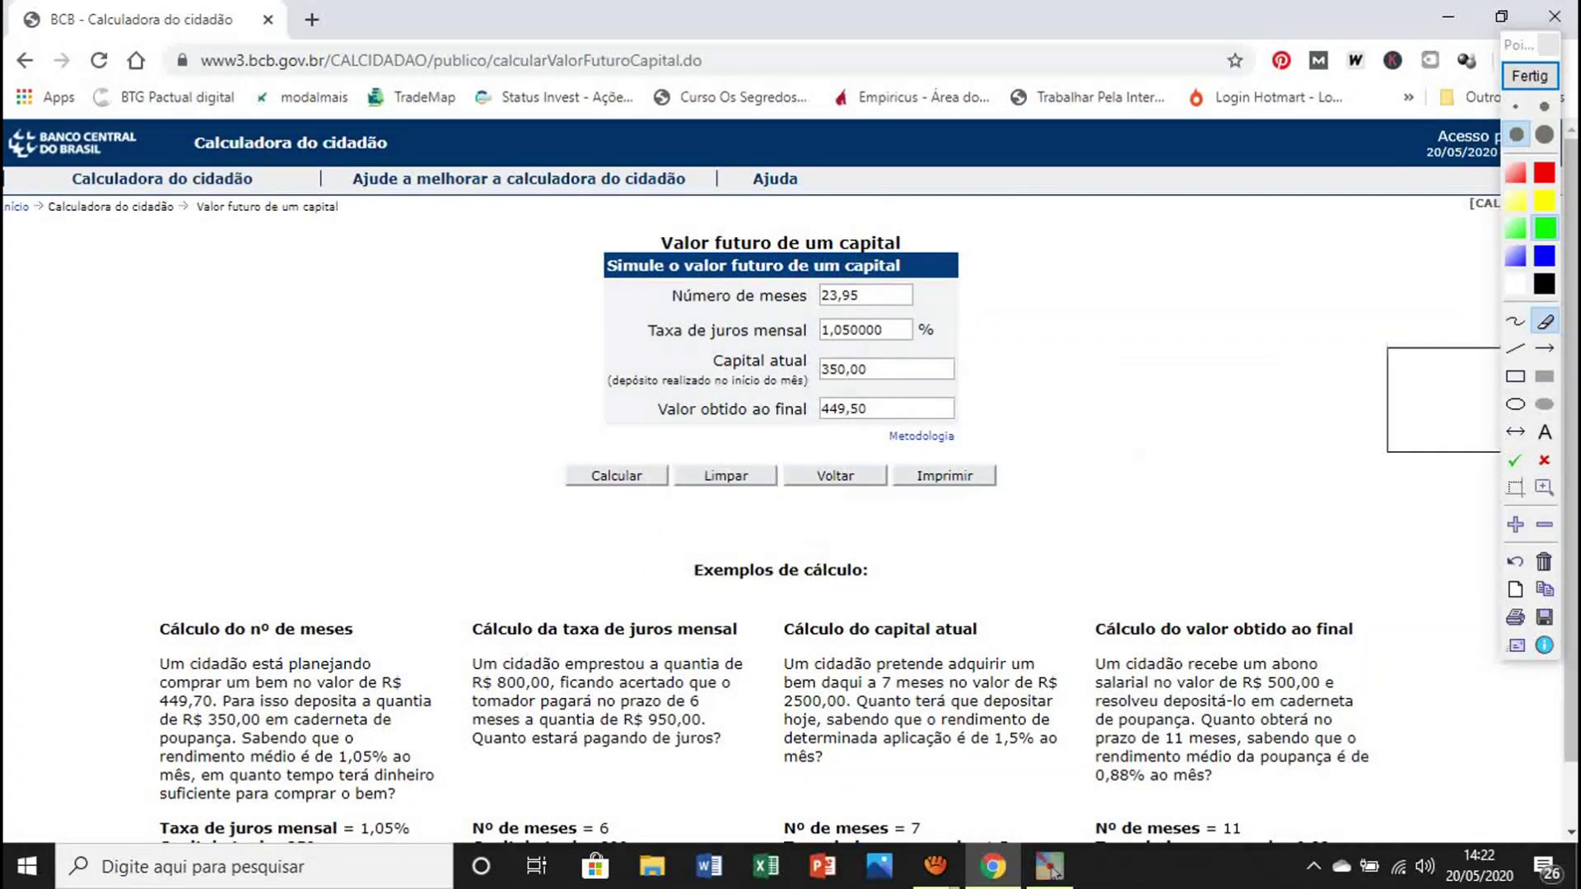
click(1529, 74)
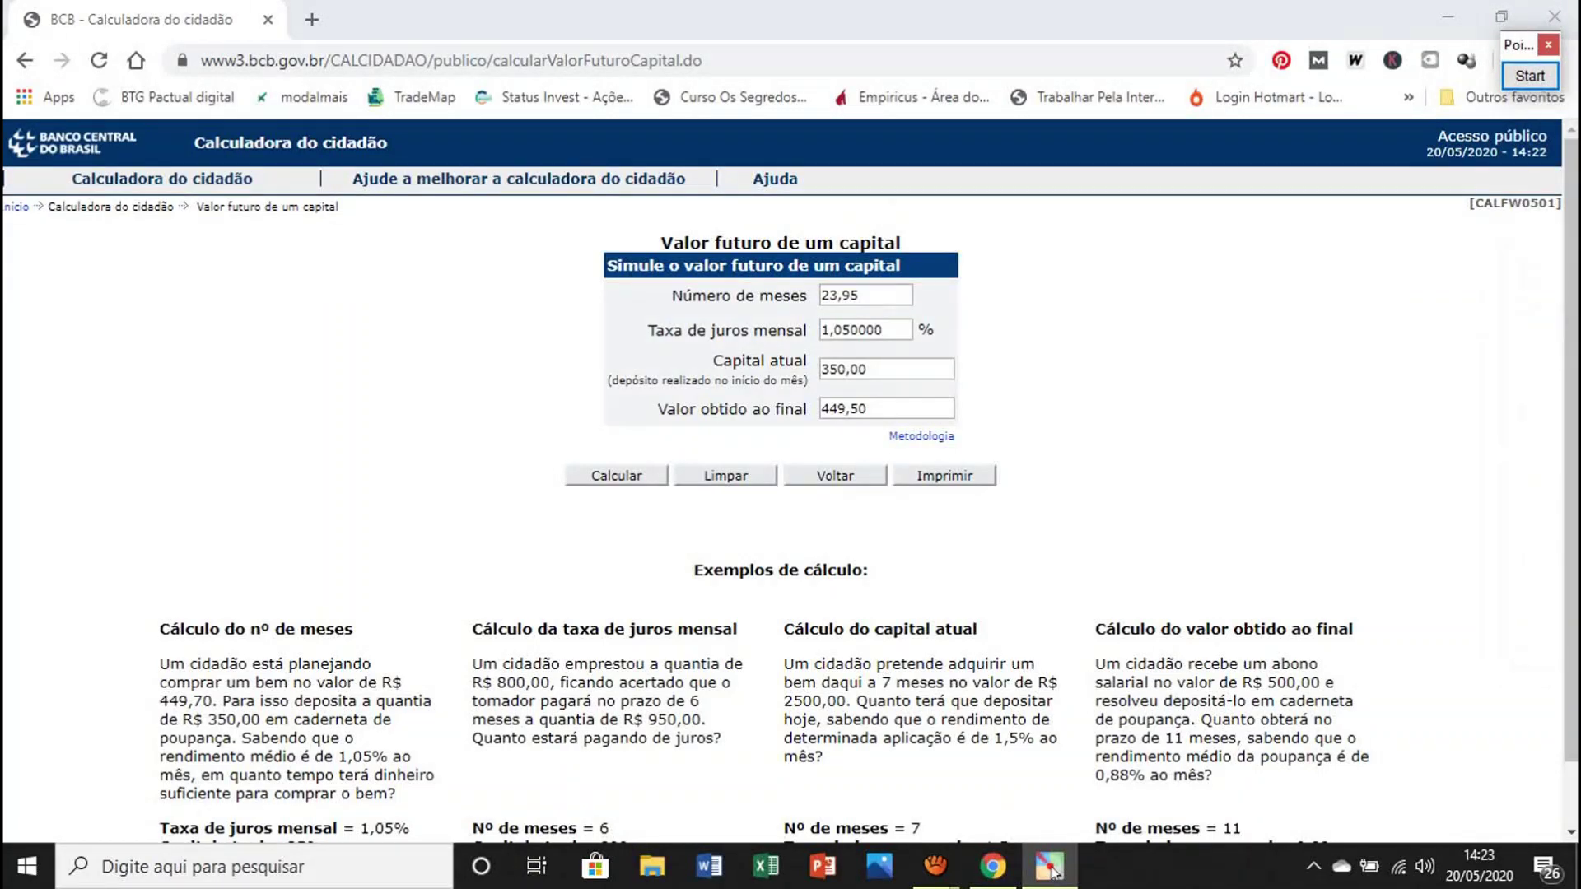
Step: Clear the future value form, then set the current capital to 800,00 and the number of months to 6
click(724, 475)
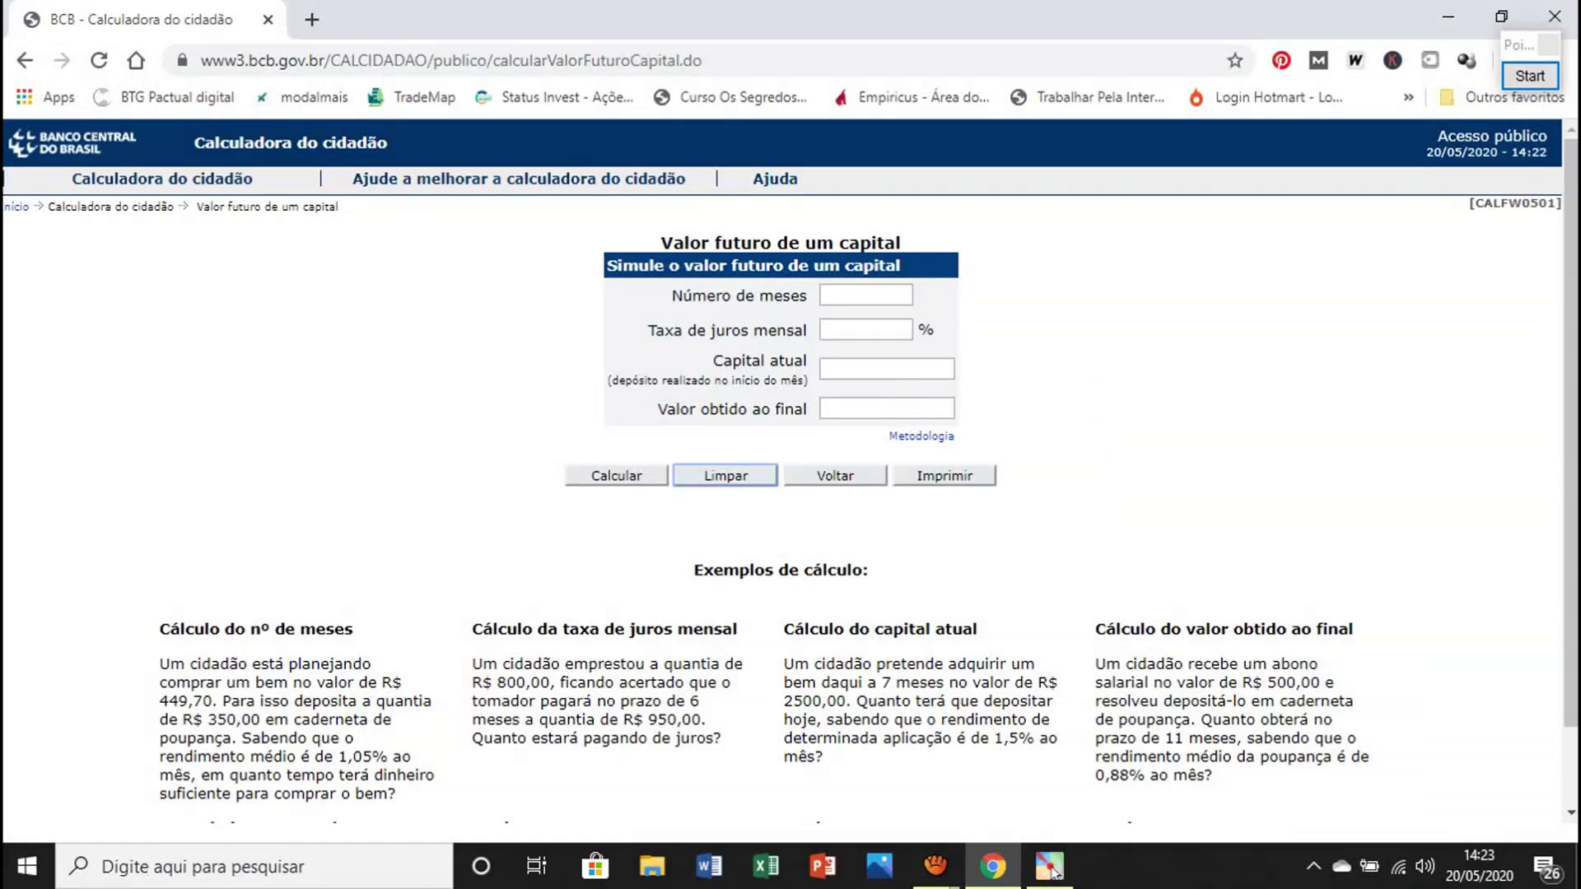
click(887, 369)
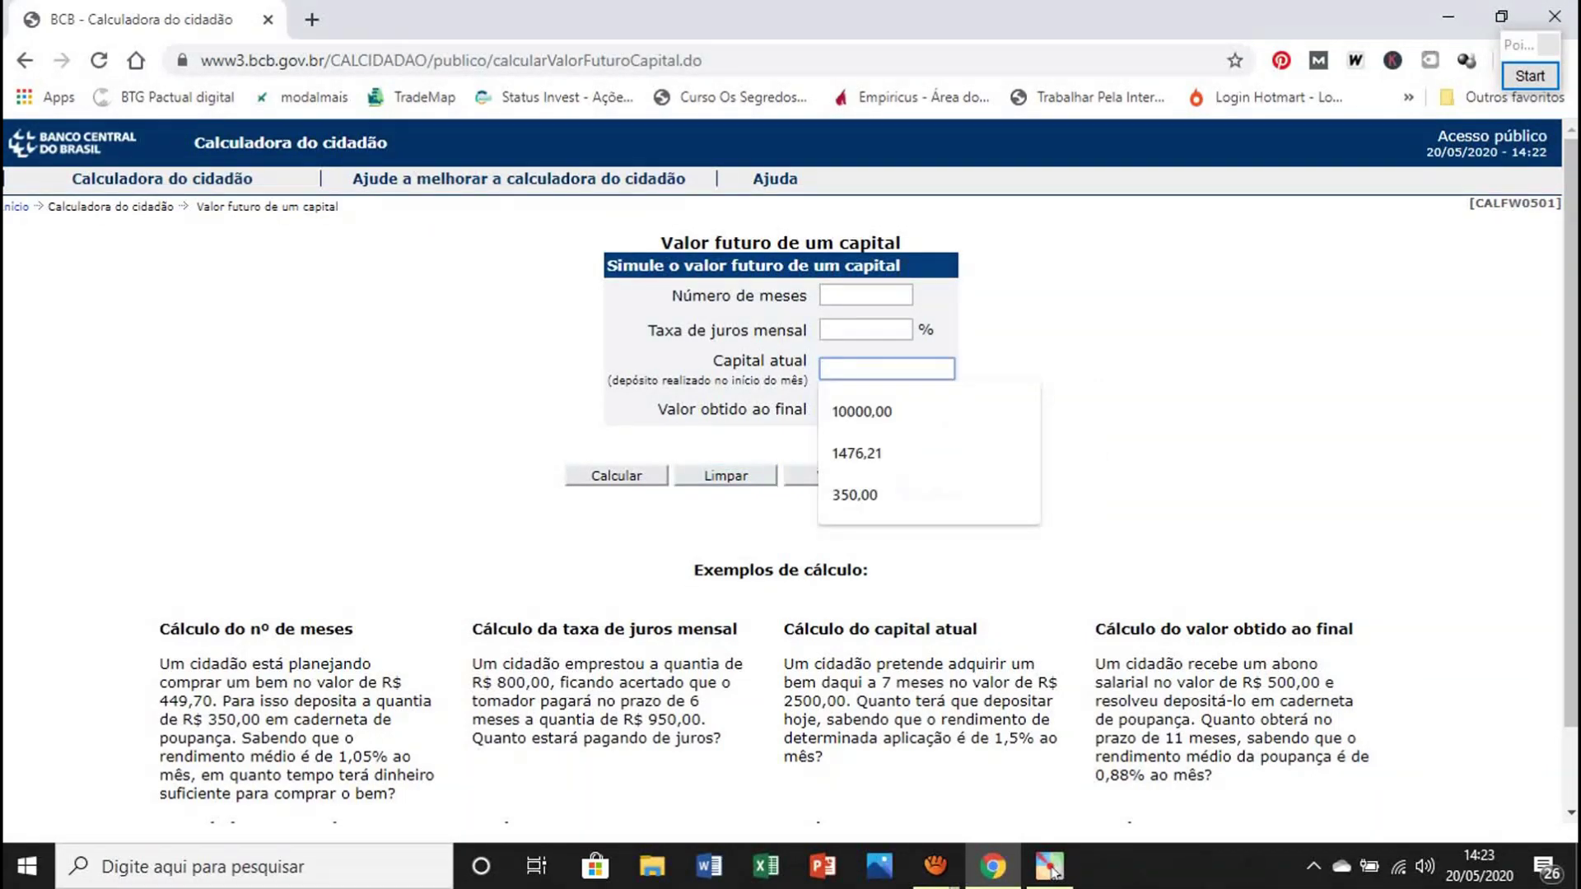
text(800)
click(1087, 371)
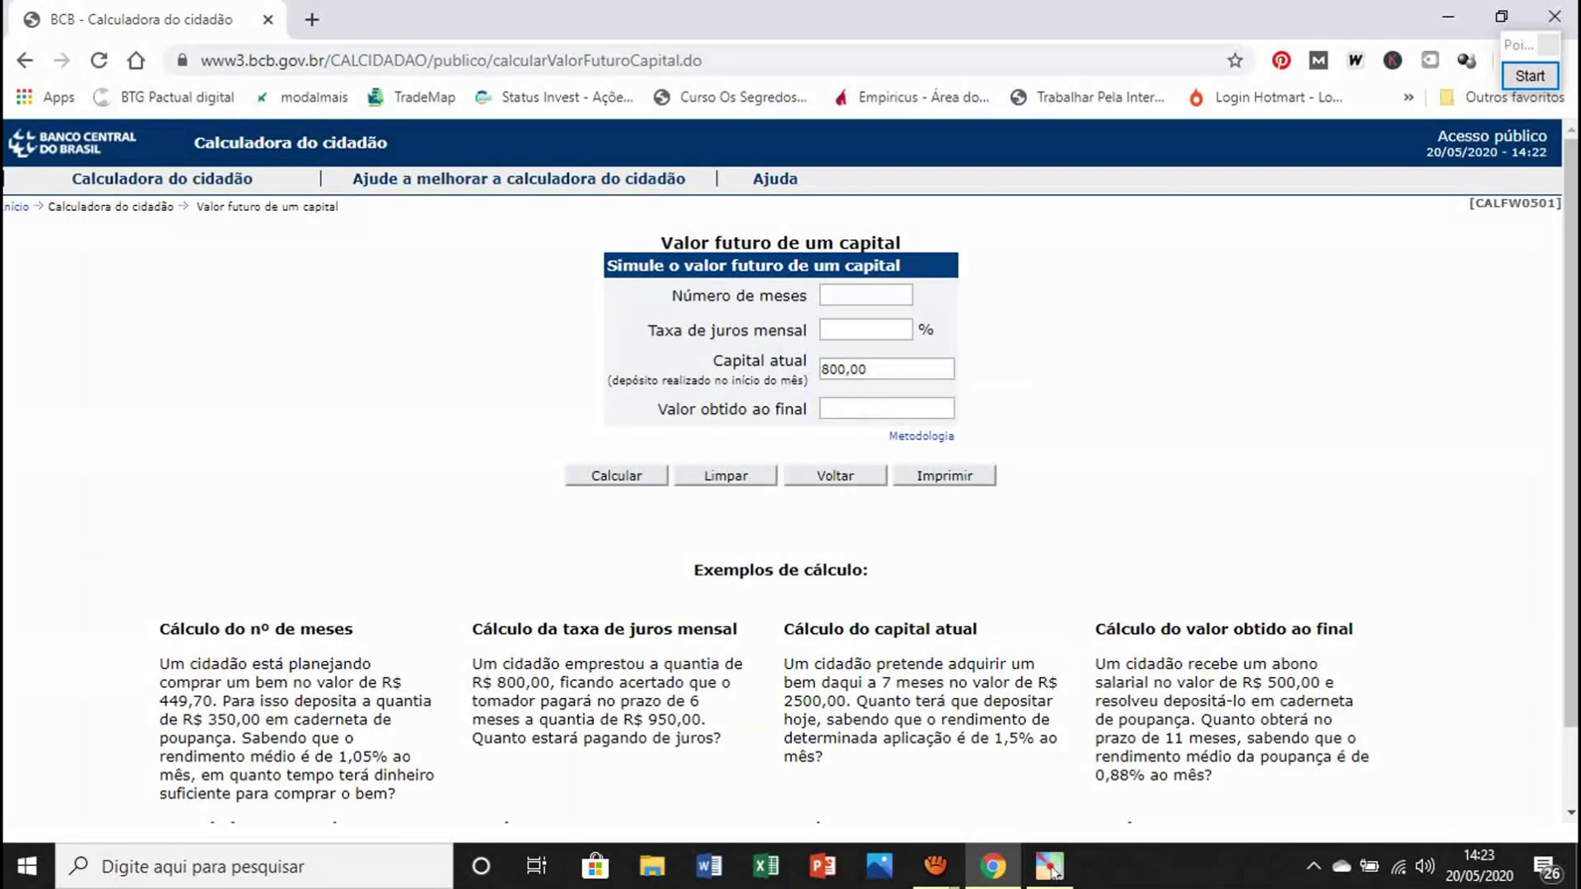
click(865, 295)
text(6)
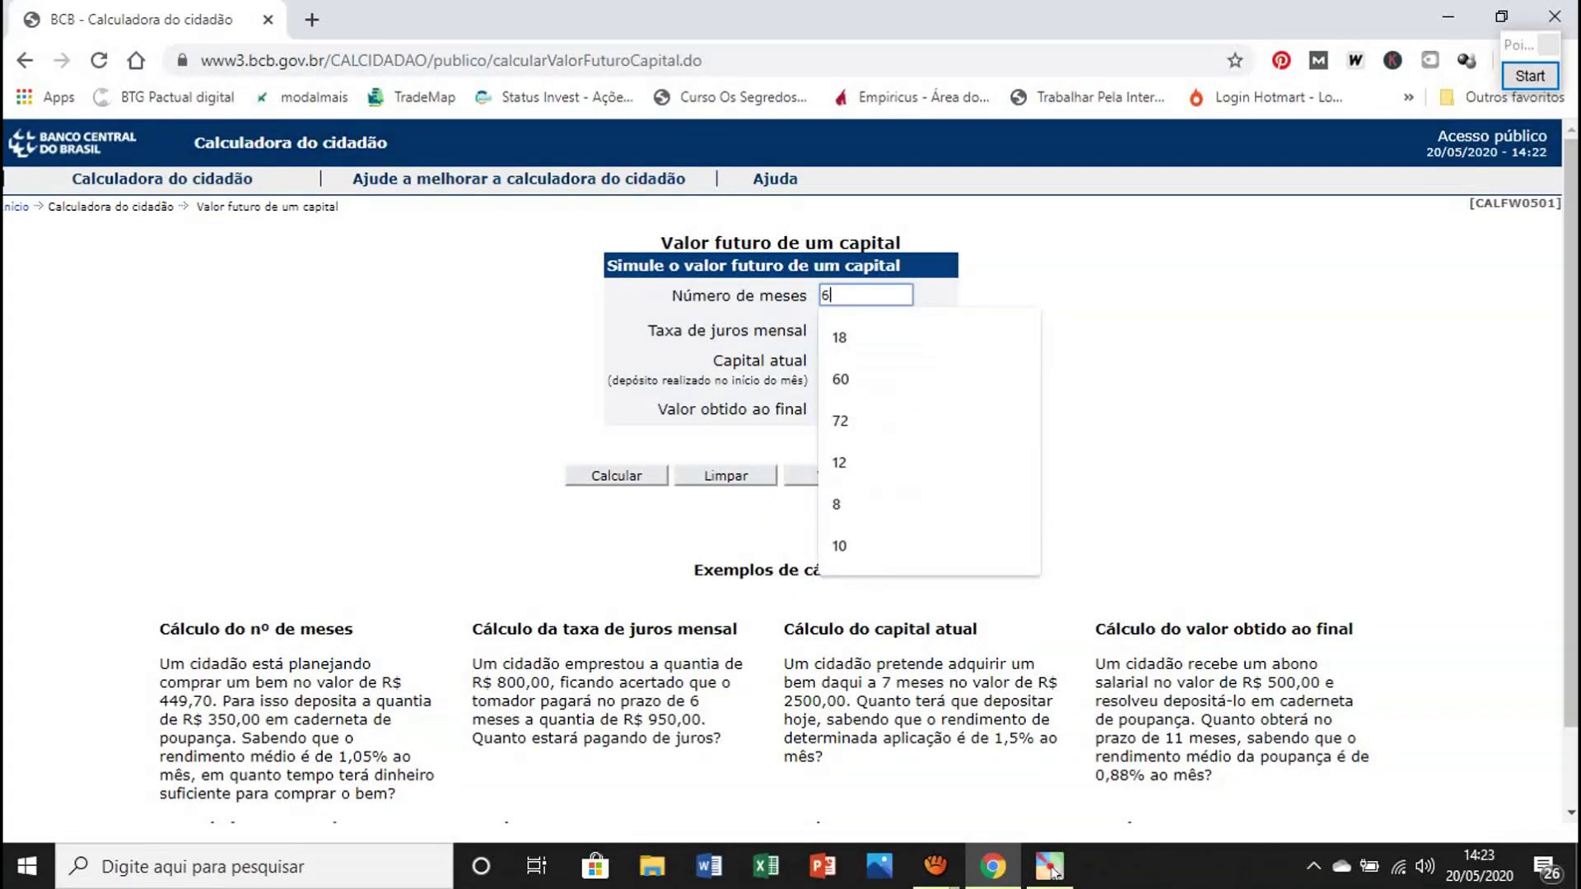
click(1086, 337)
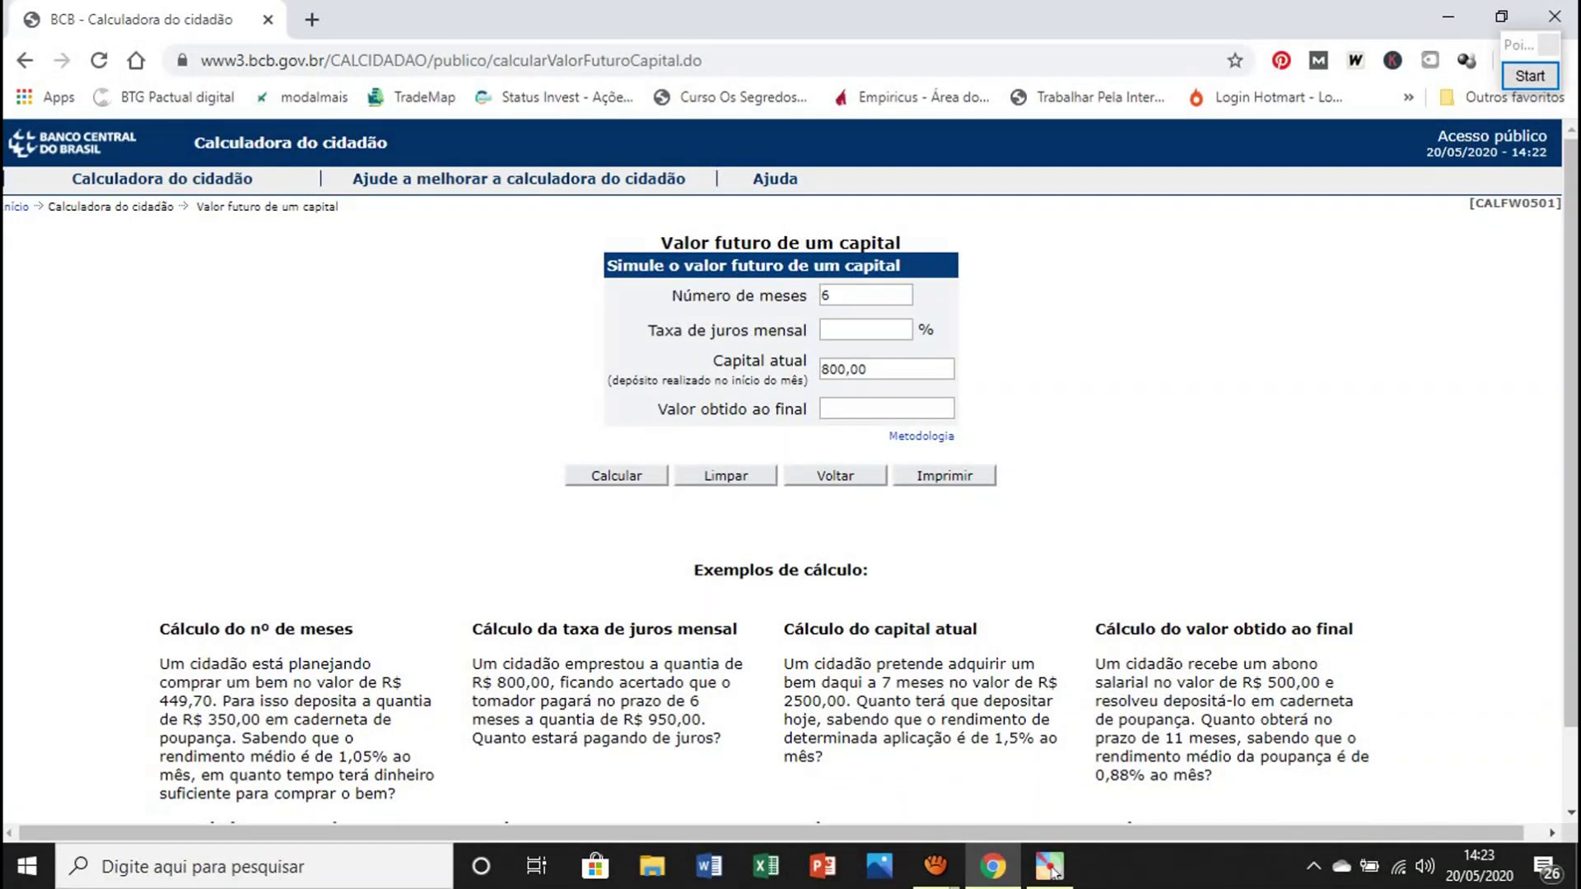
Step: Set the final value obtained to 950,00 and calculate the monthly interest rate
click(887, 408)
text(950)
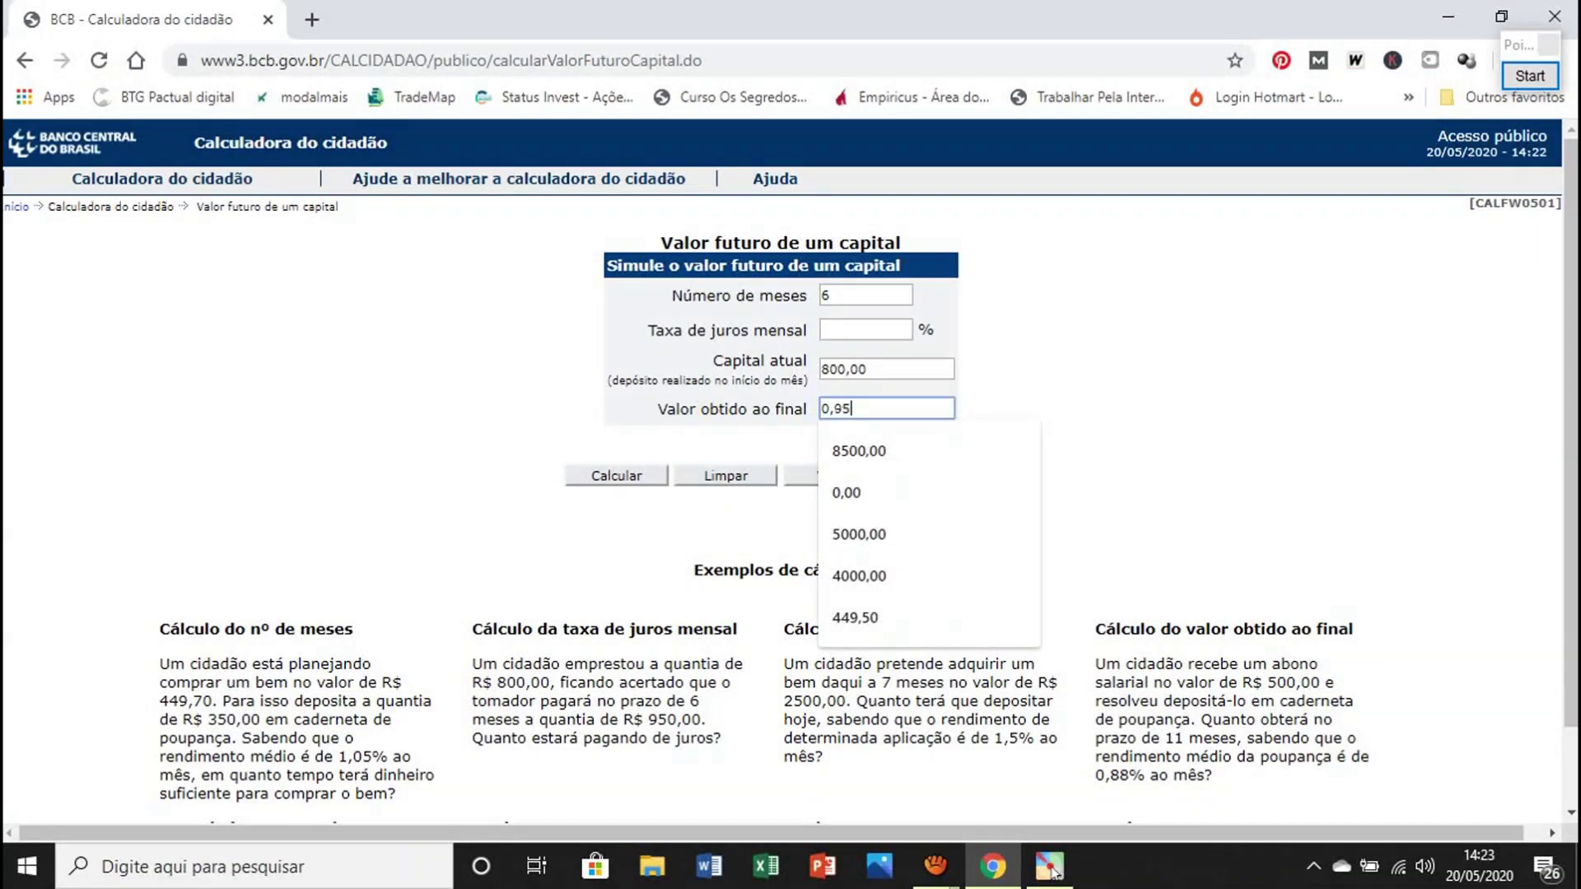
key(Tab)
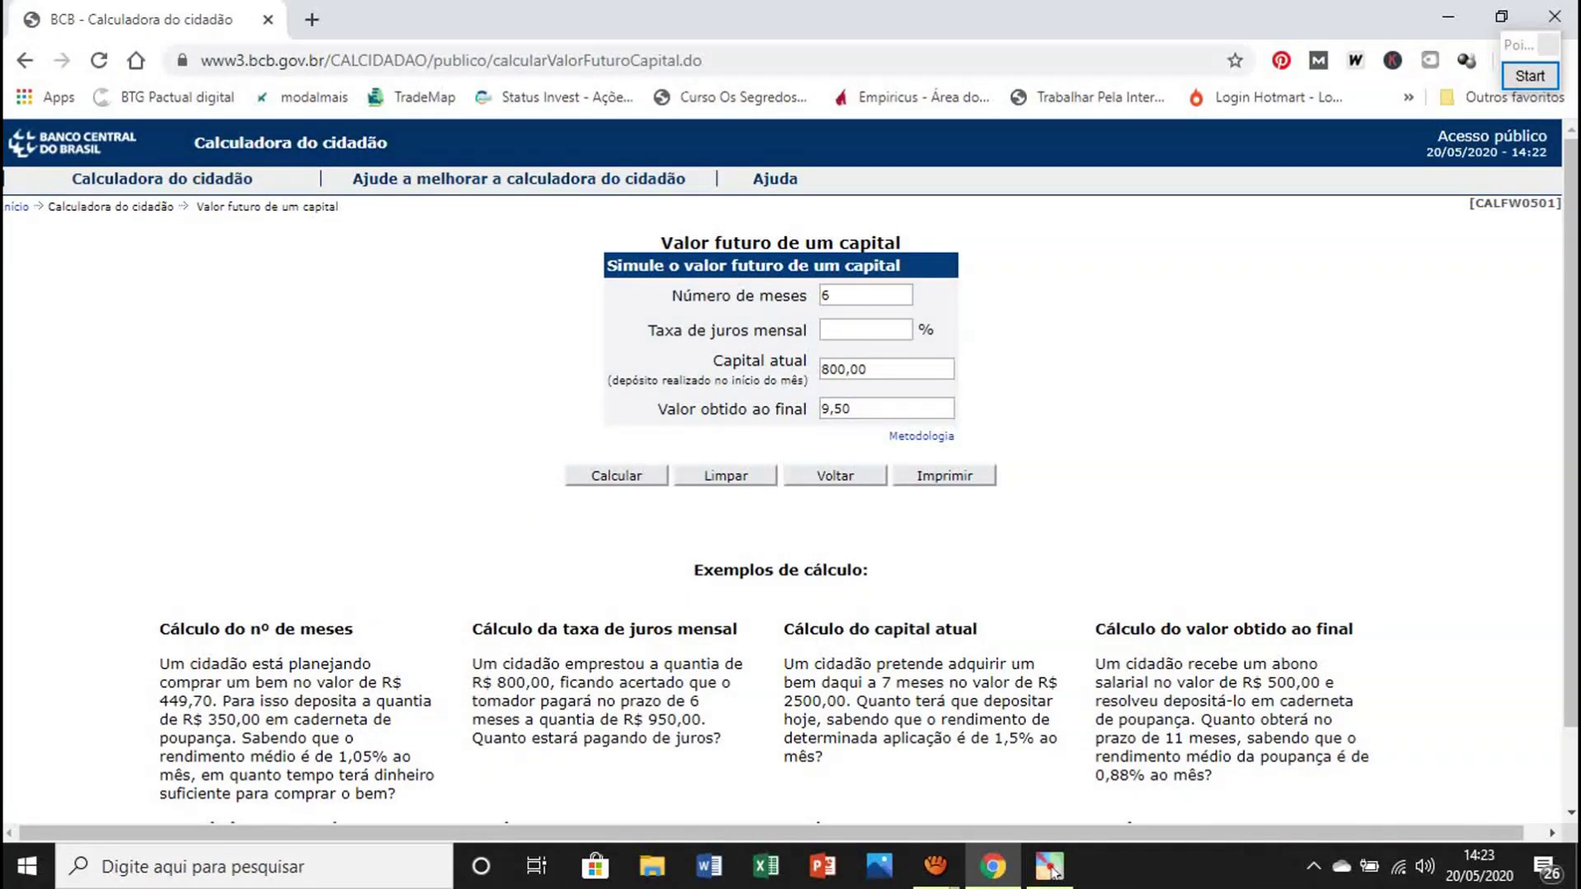
click(886, 408)
key(BackSpace)
key(BackSpace)
key(BackSpace)
text(950,00)
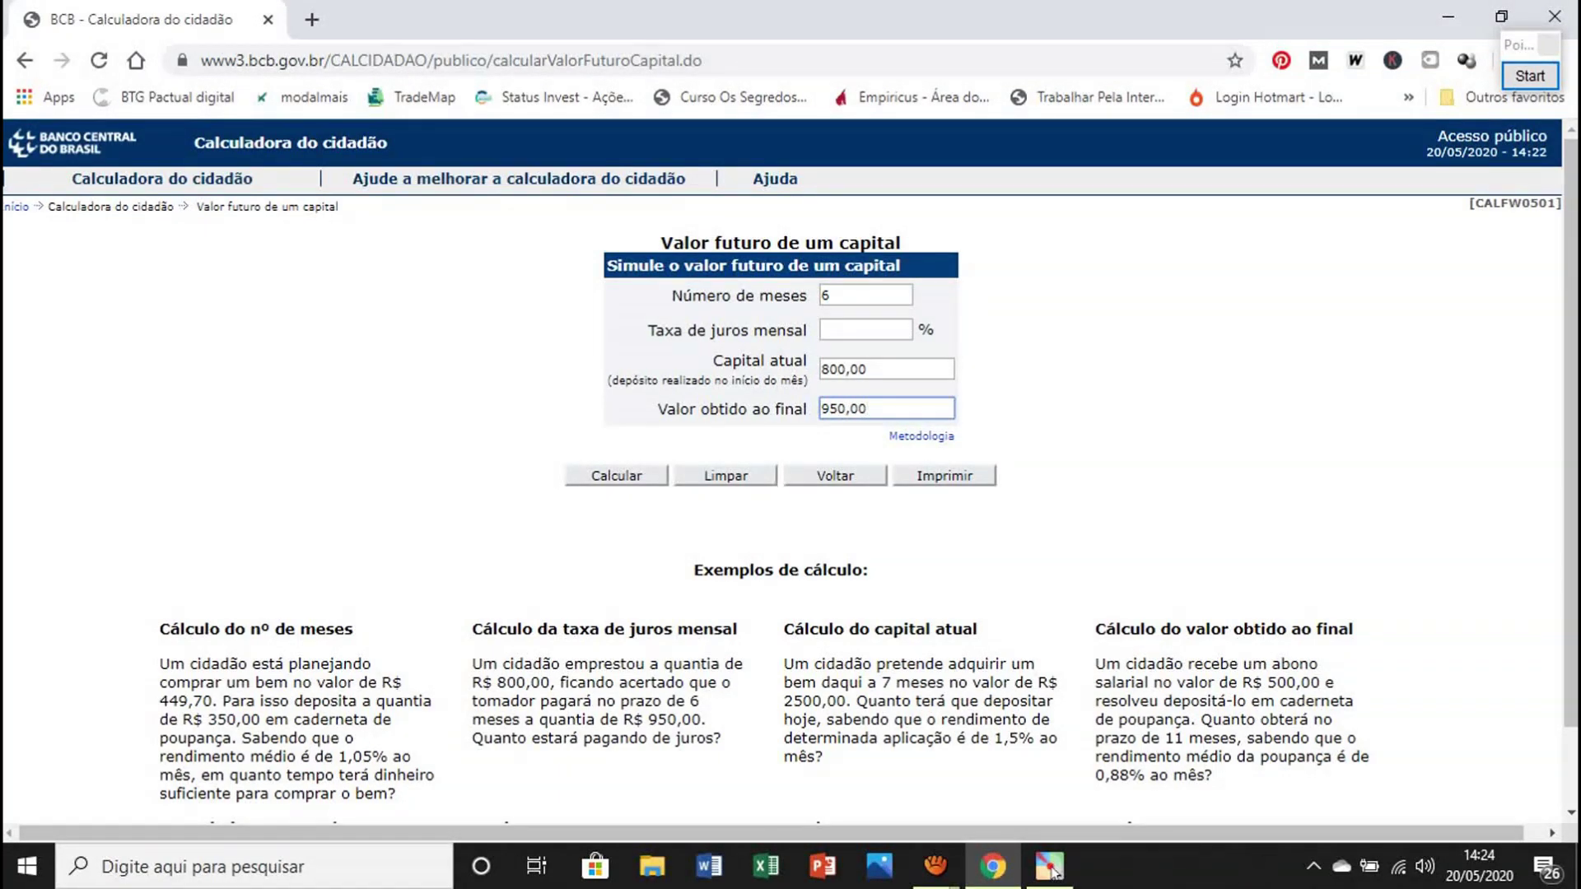
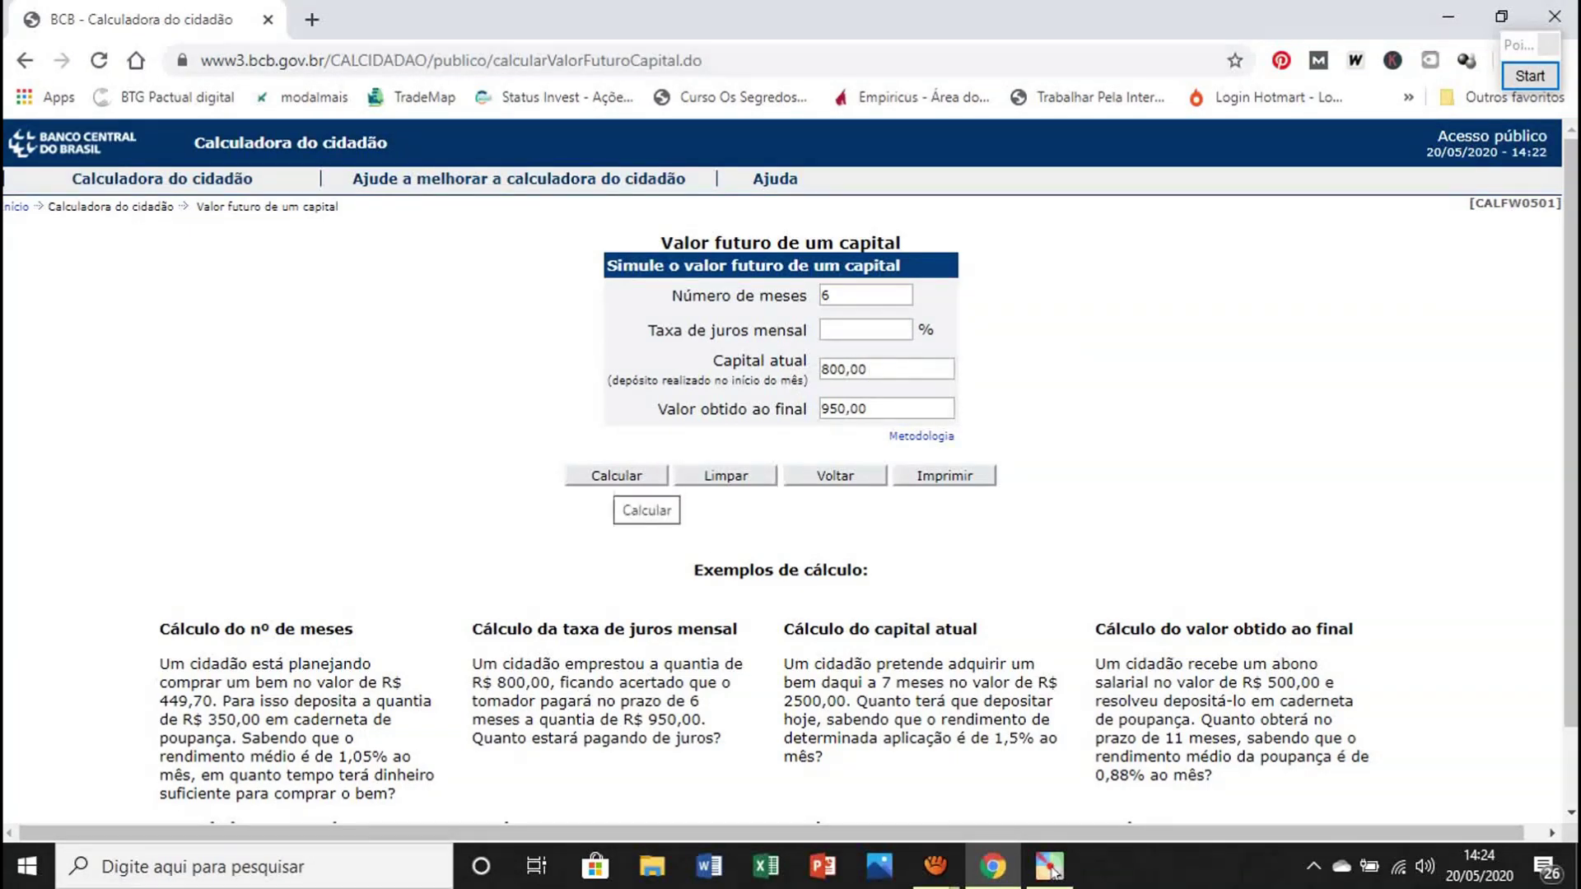
click(621, 478)
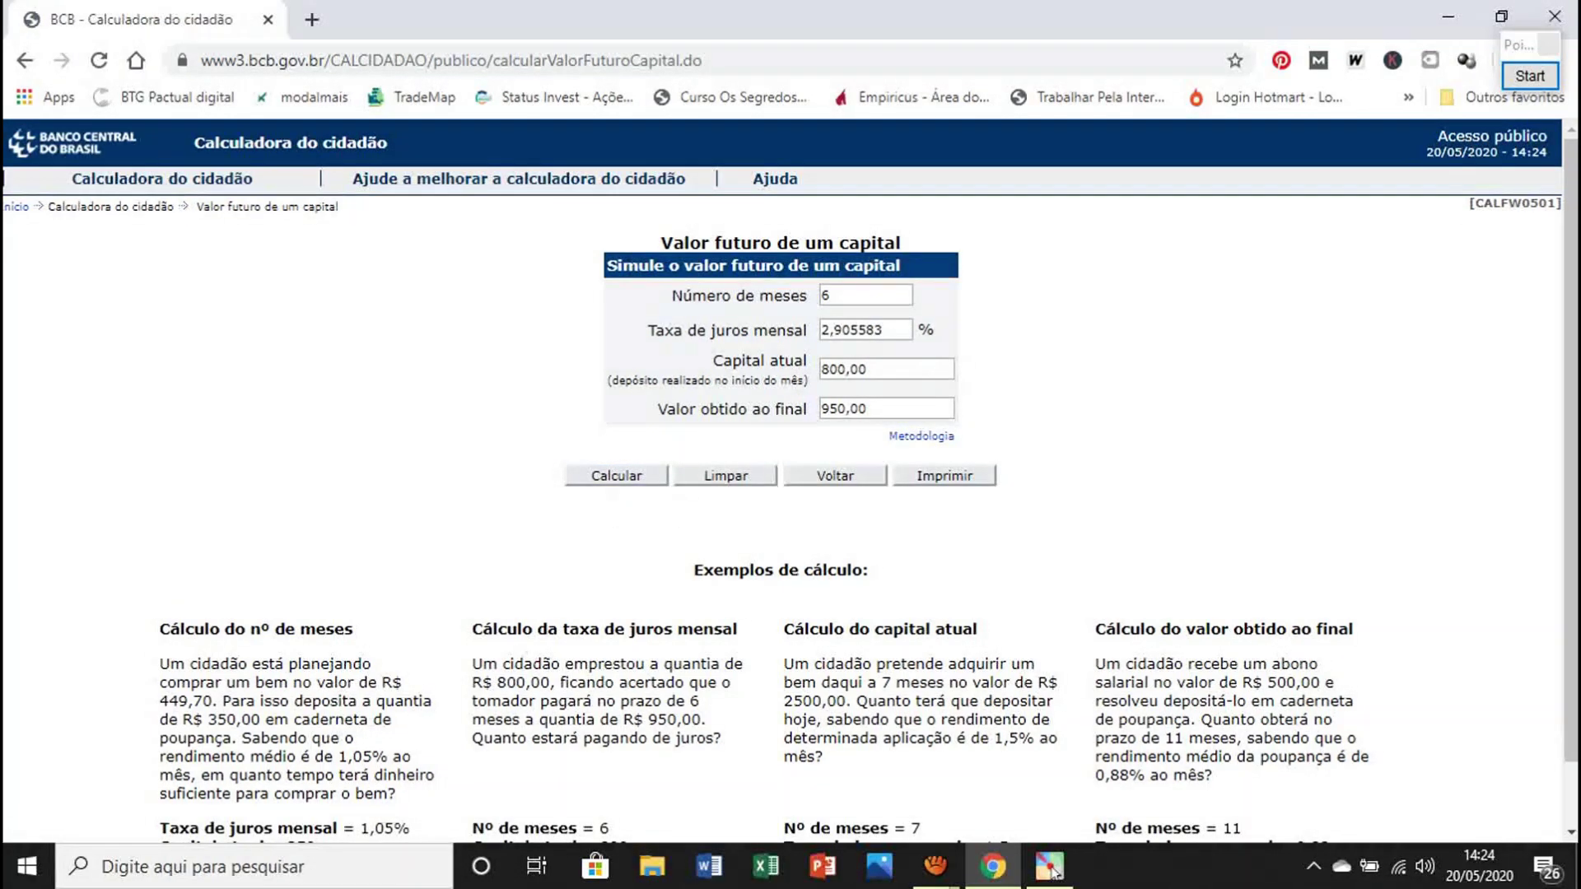
Step: Point green arrows at all four values of the future value form and circle the calculated monthly interest rate
click(1053, 873)
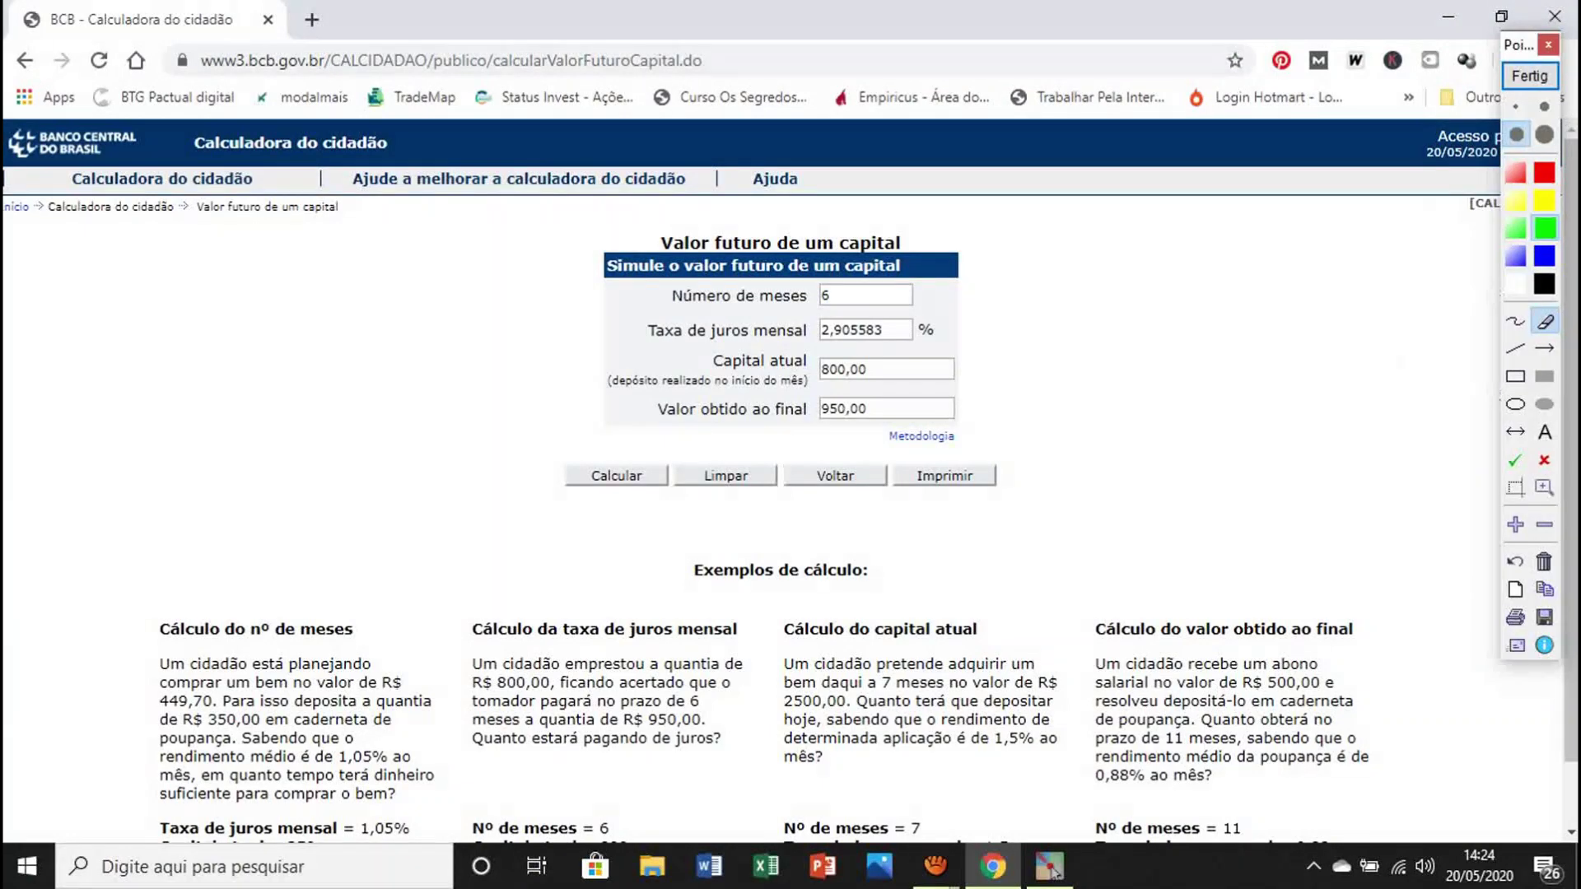
click(1544, 349)
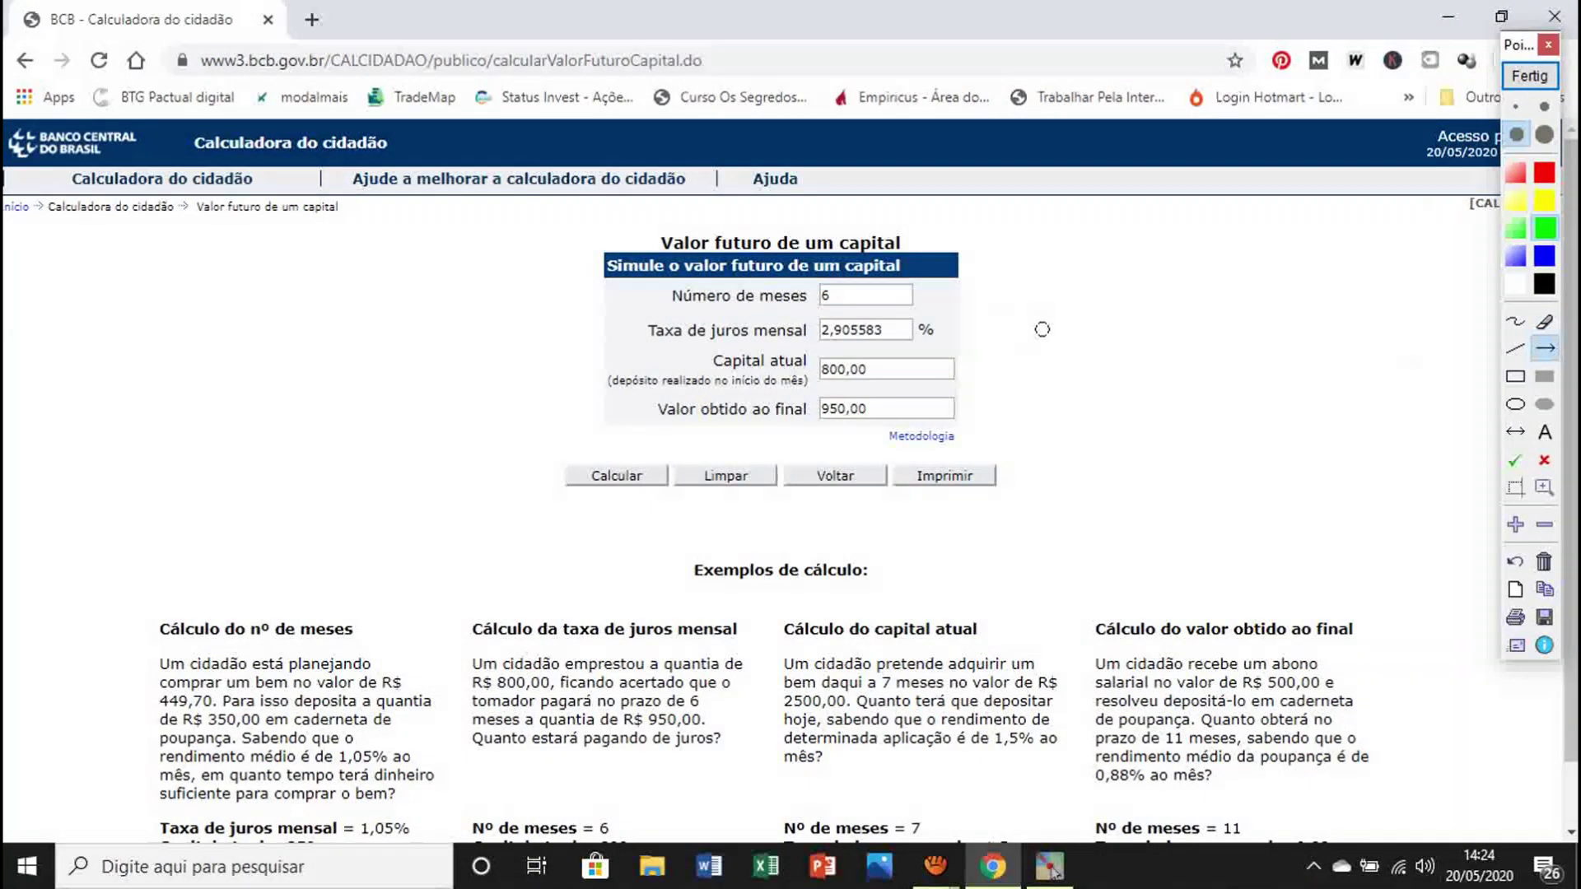
mouse_move(1049, 327)
mouse_down()
mouse_move(932, 329)
mouse_move(894, 372)
mouse_up()
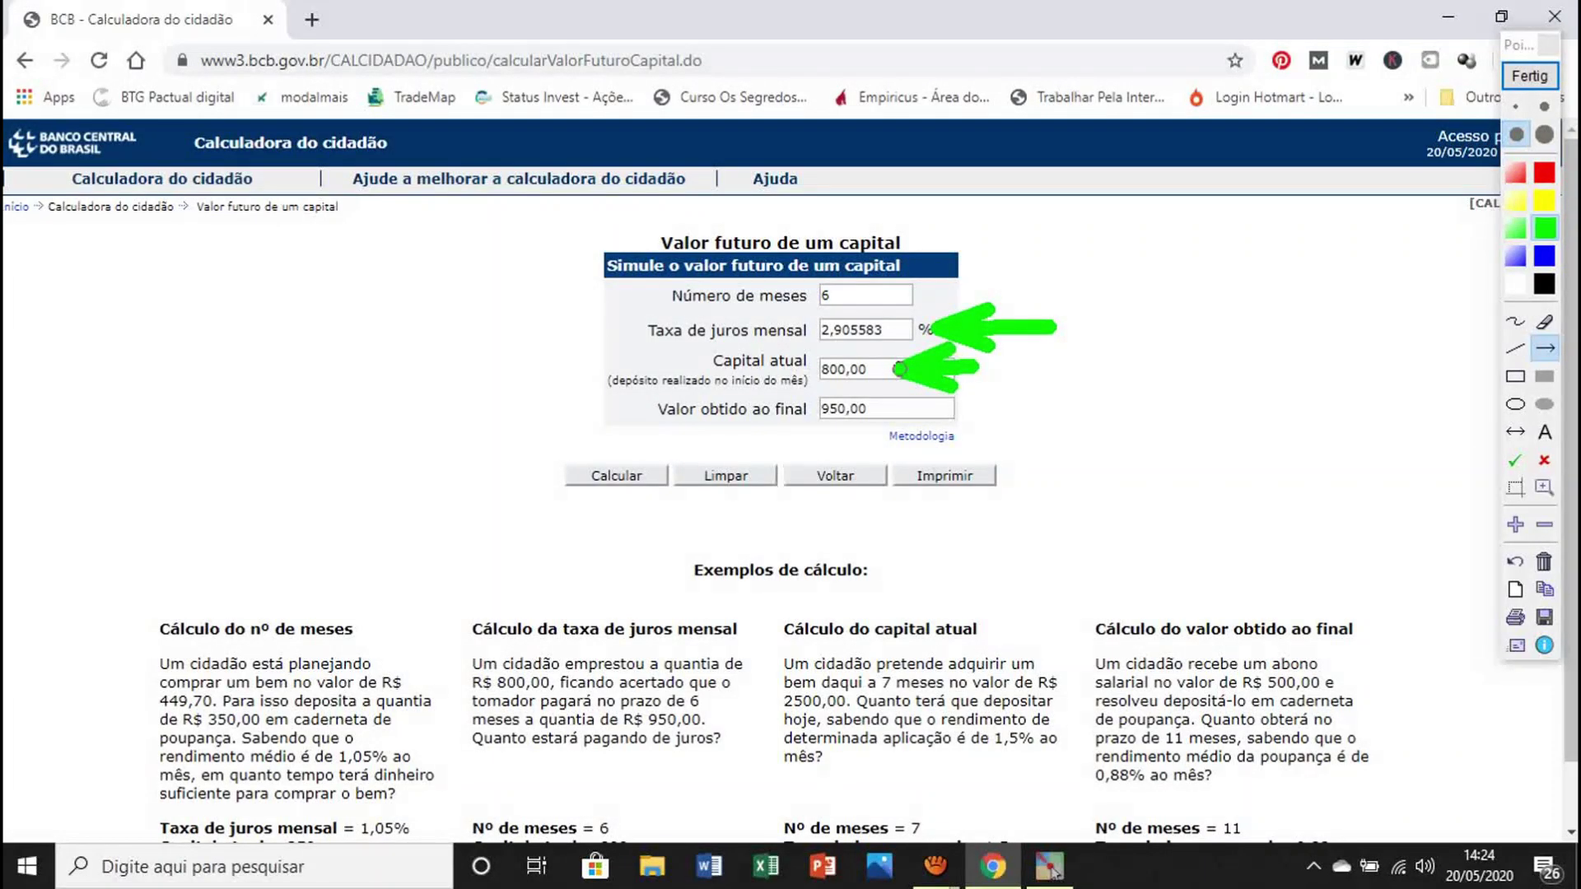
drag(992, 284, 873, 301)
drag(1018, 408, 891, 410)
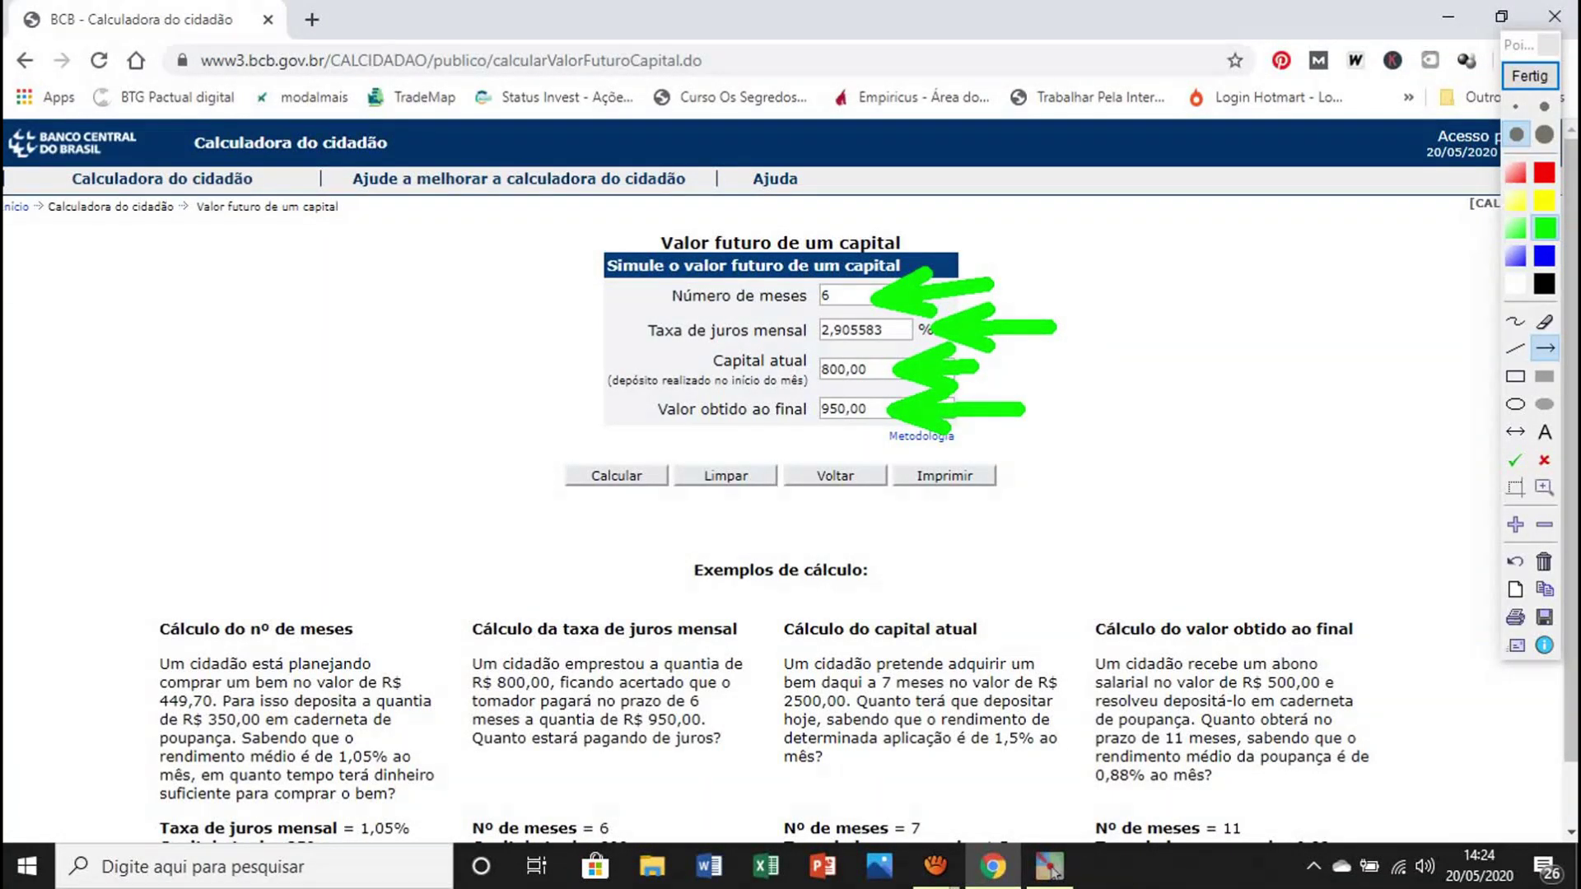
click(1515, 403)
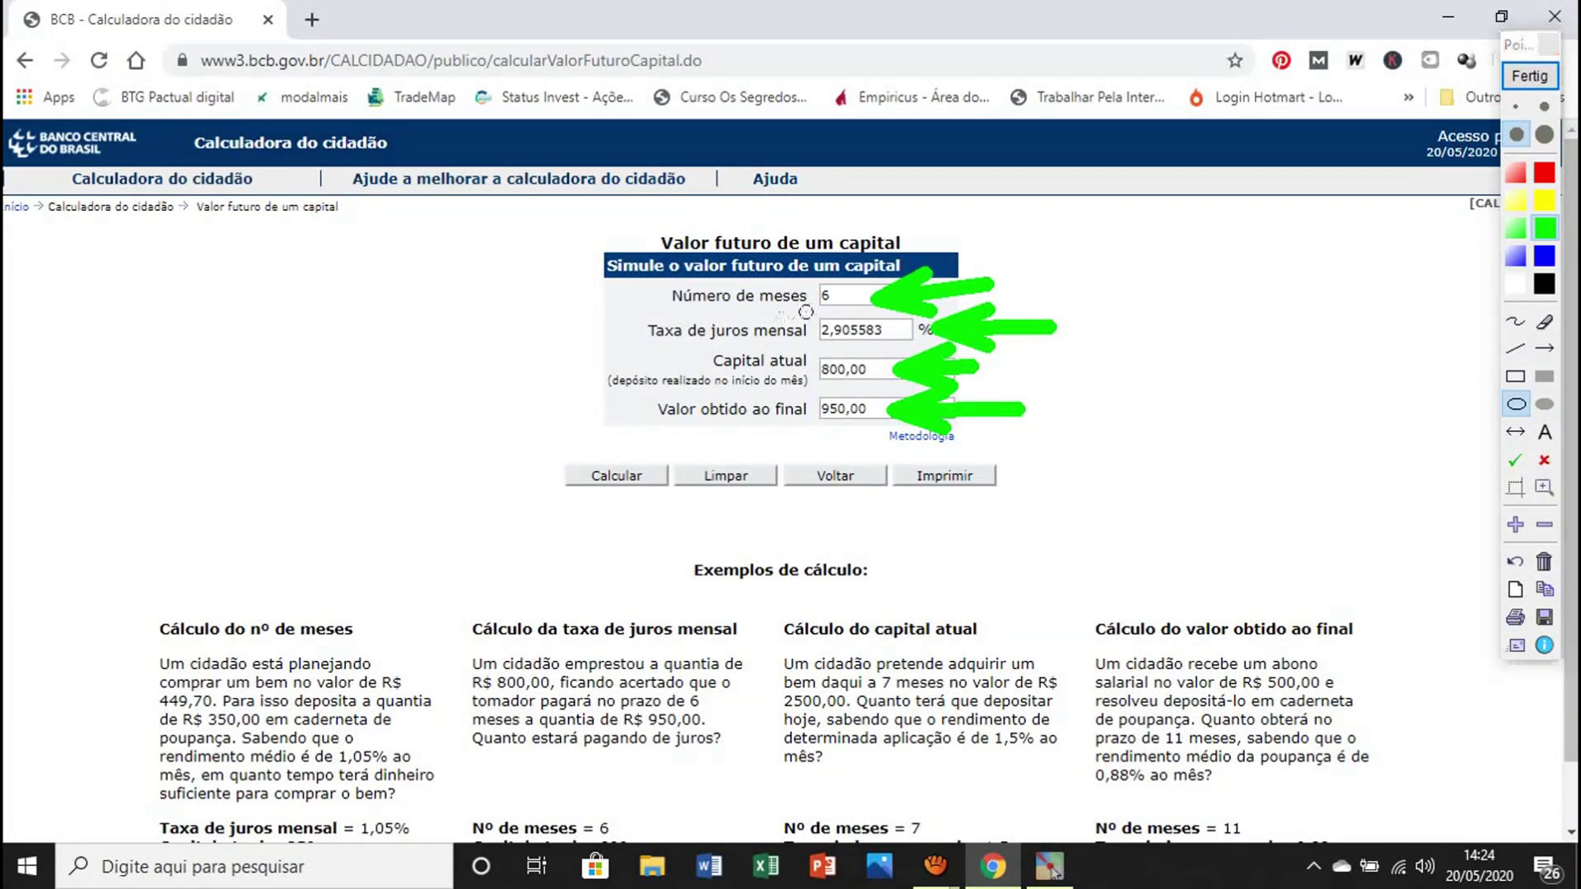
drag(778, 312, 940, 356)
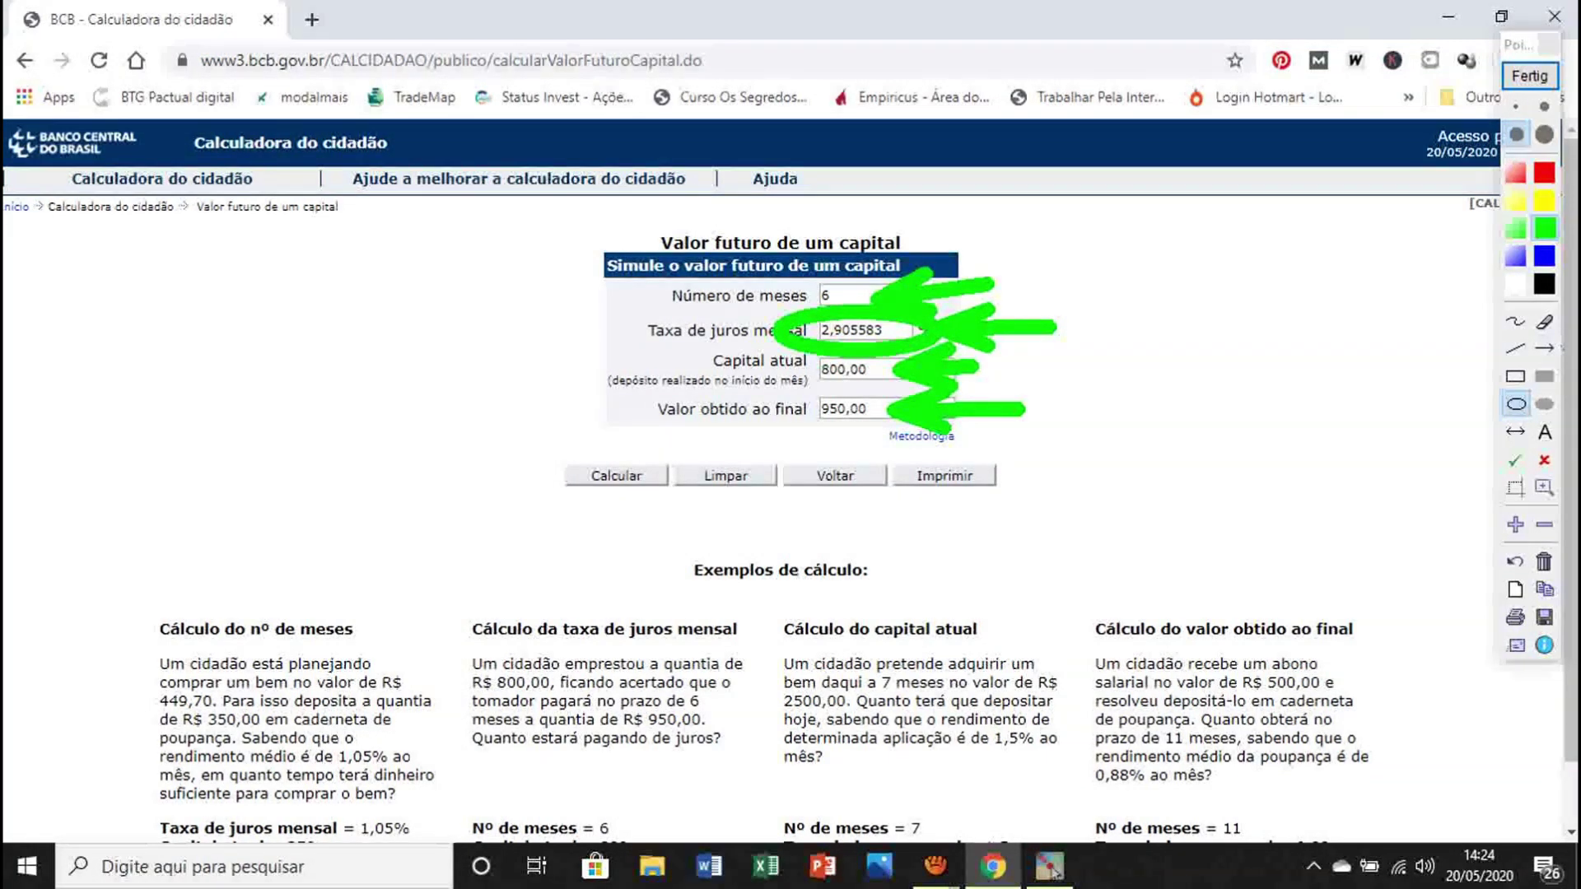
Step: Erase the green annotations from the interest rate result and clear the future value form
click(1548, 44)
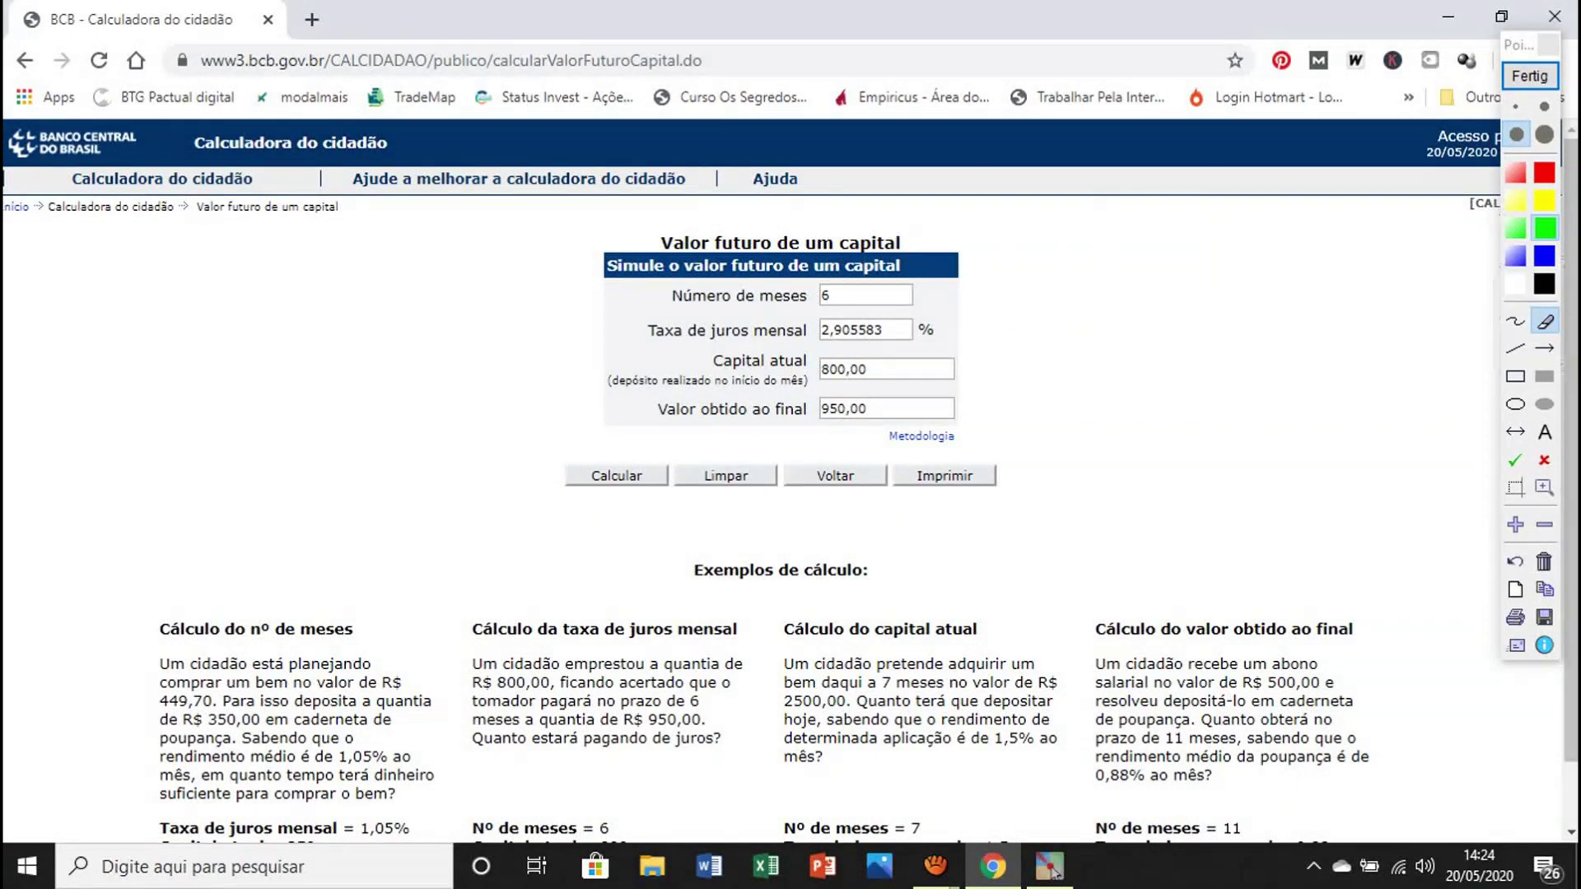
click(1529, 75)
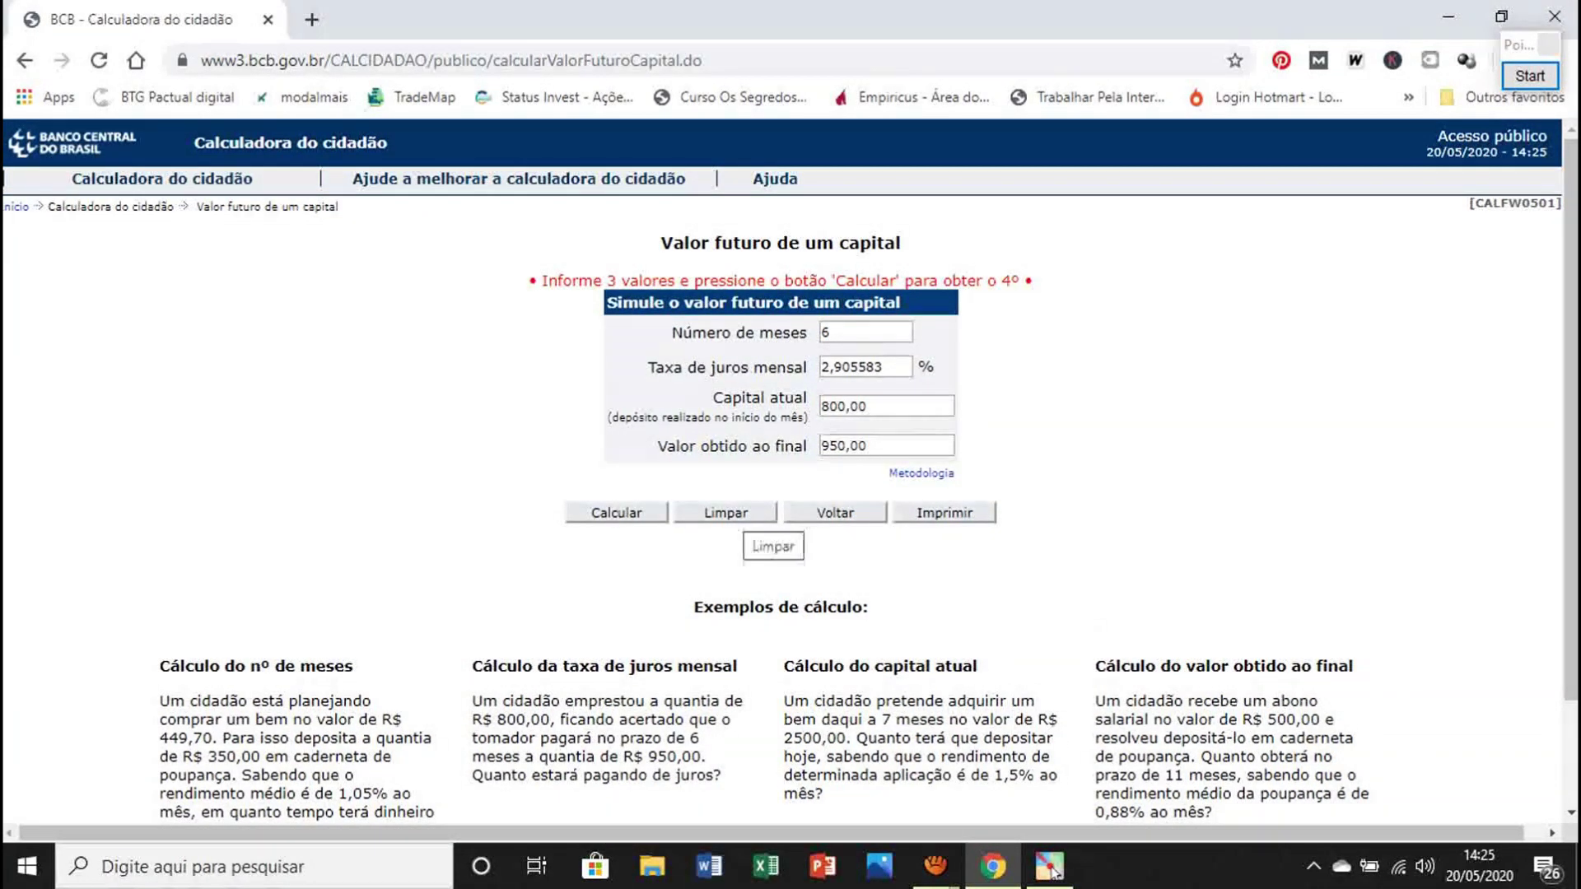
click(725, 512)
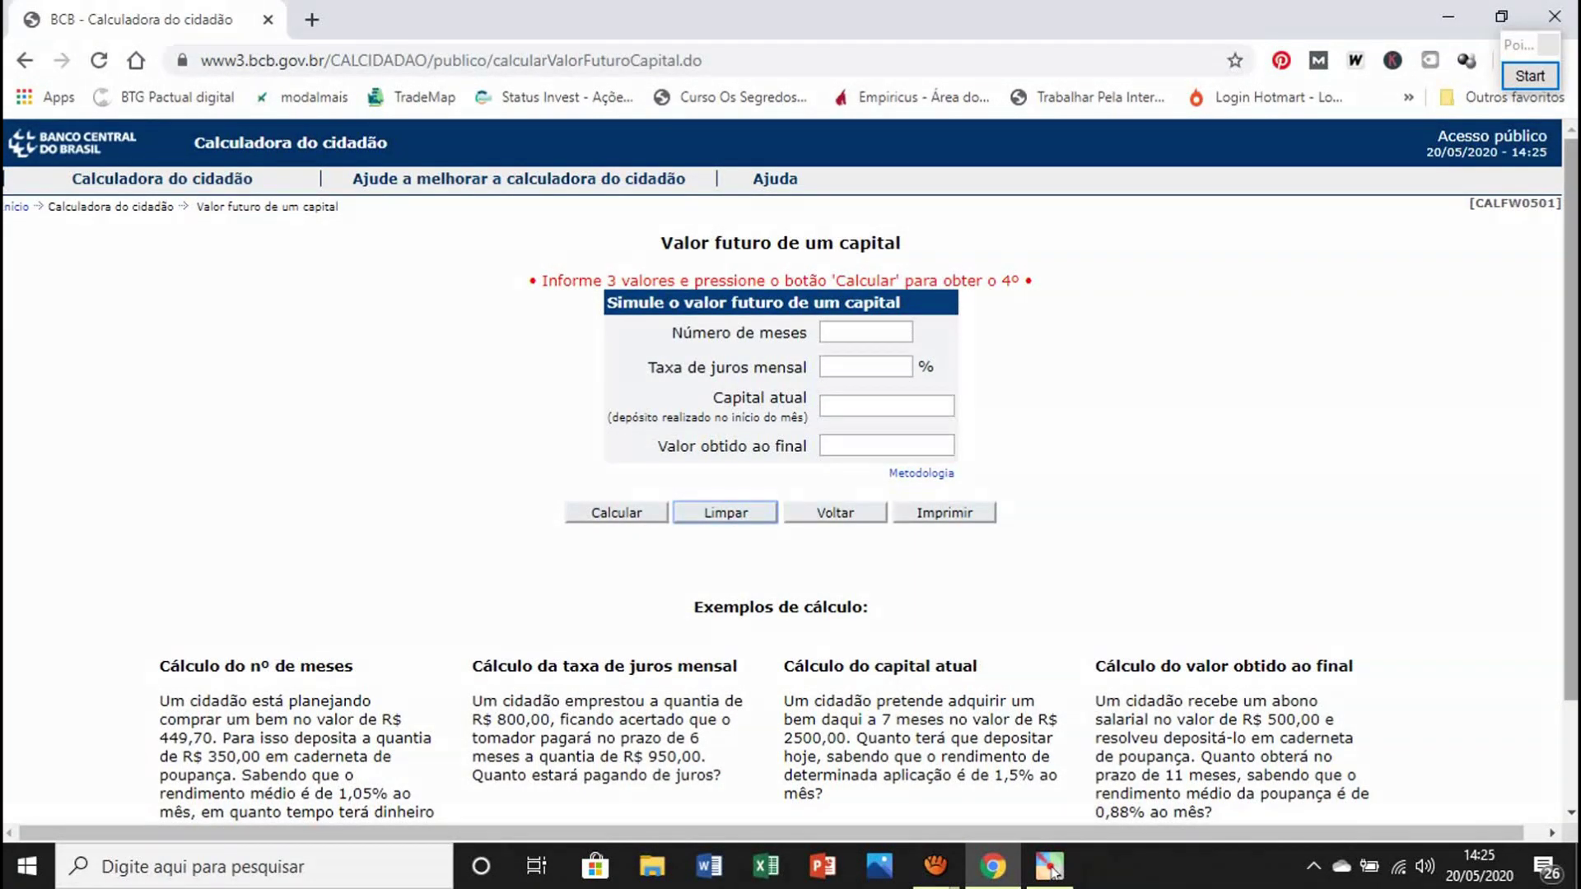
Step: Set the number of months to 7 and the final value obtained to 2500,00
mouse_move(1571, 420)
mouse_down()
mouse_move(1571, 524)
mouse_move(1571, 424)
mouse_up()
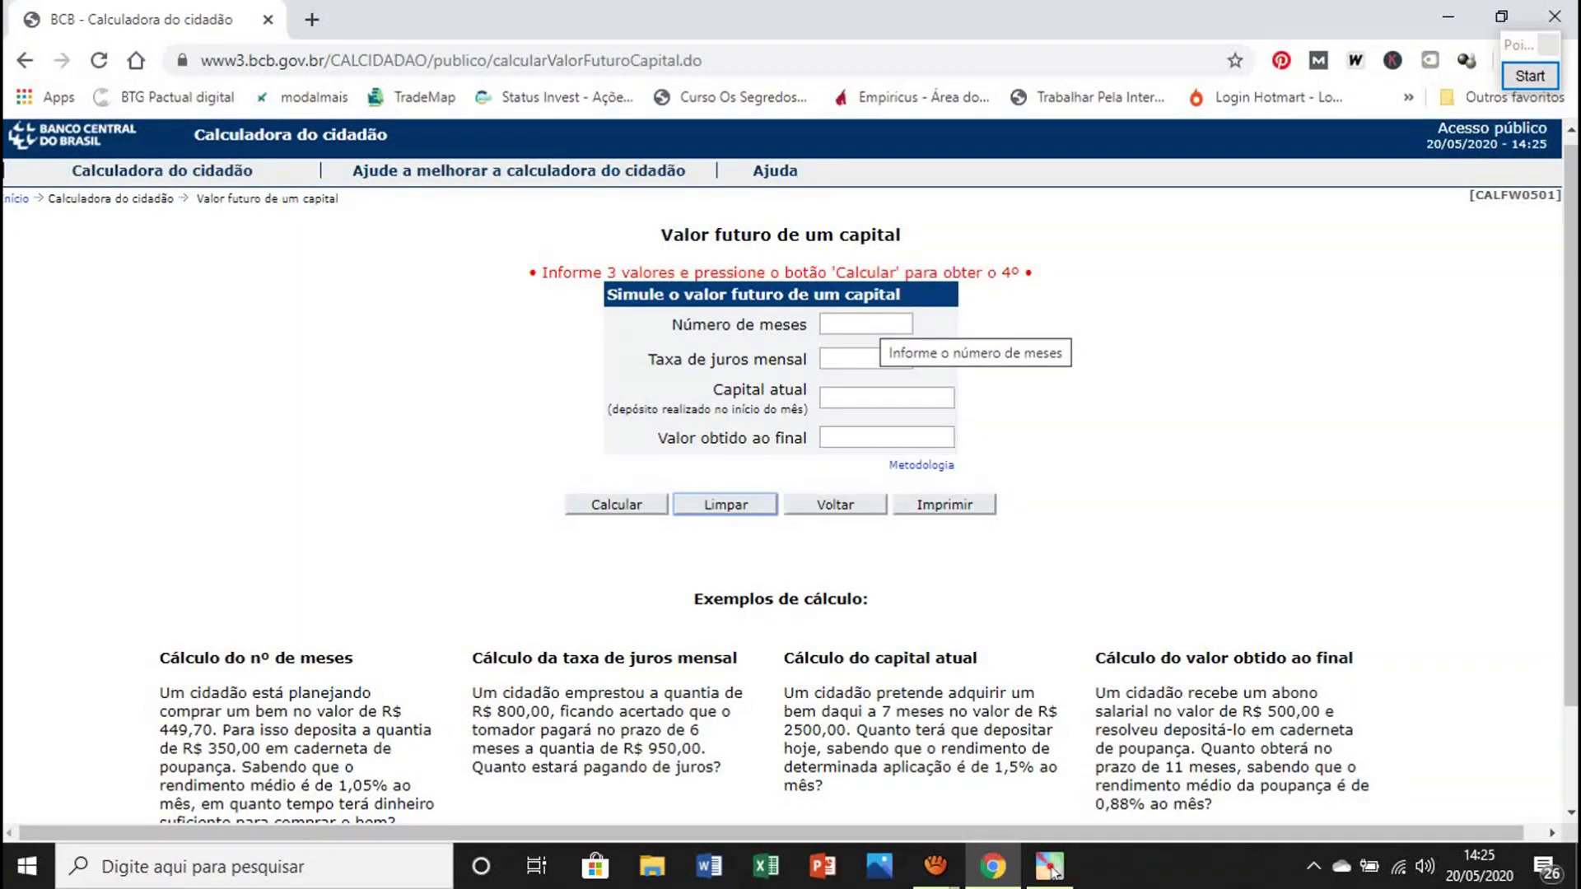
double_click(868, 322)
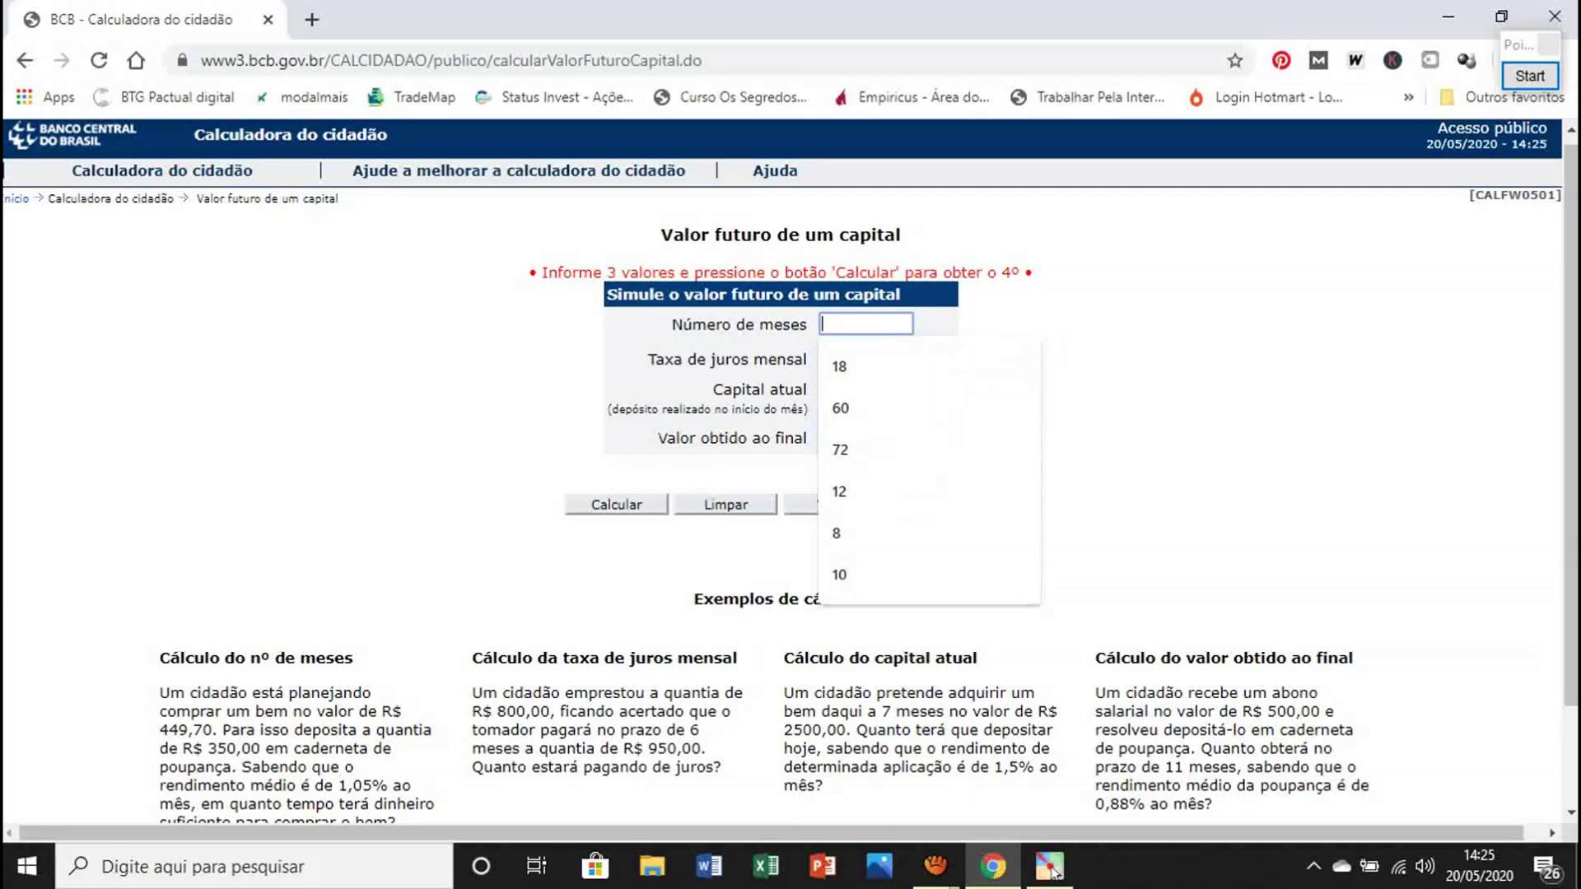
text(7)
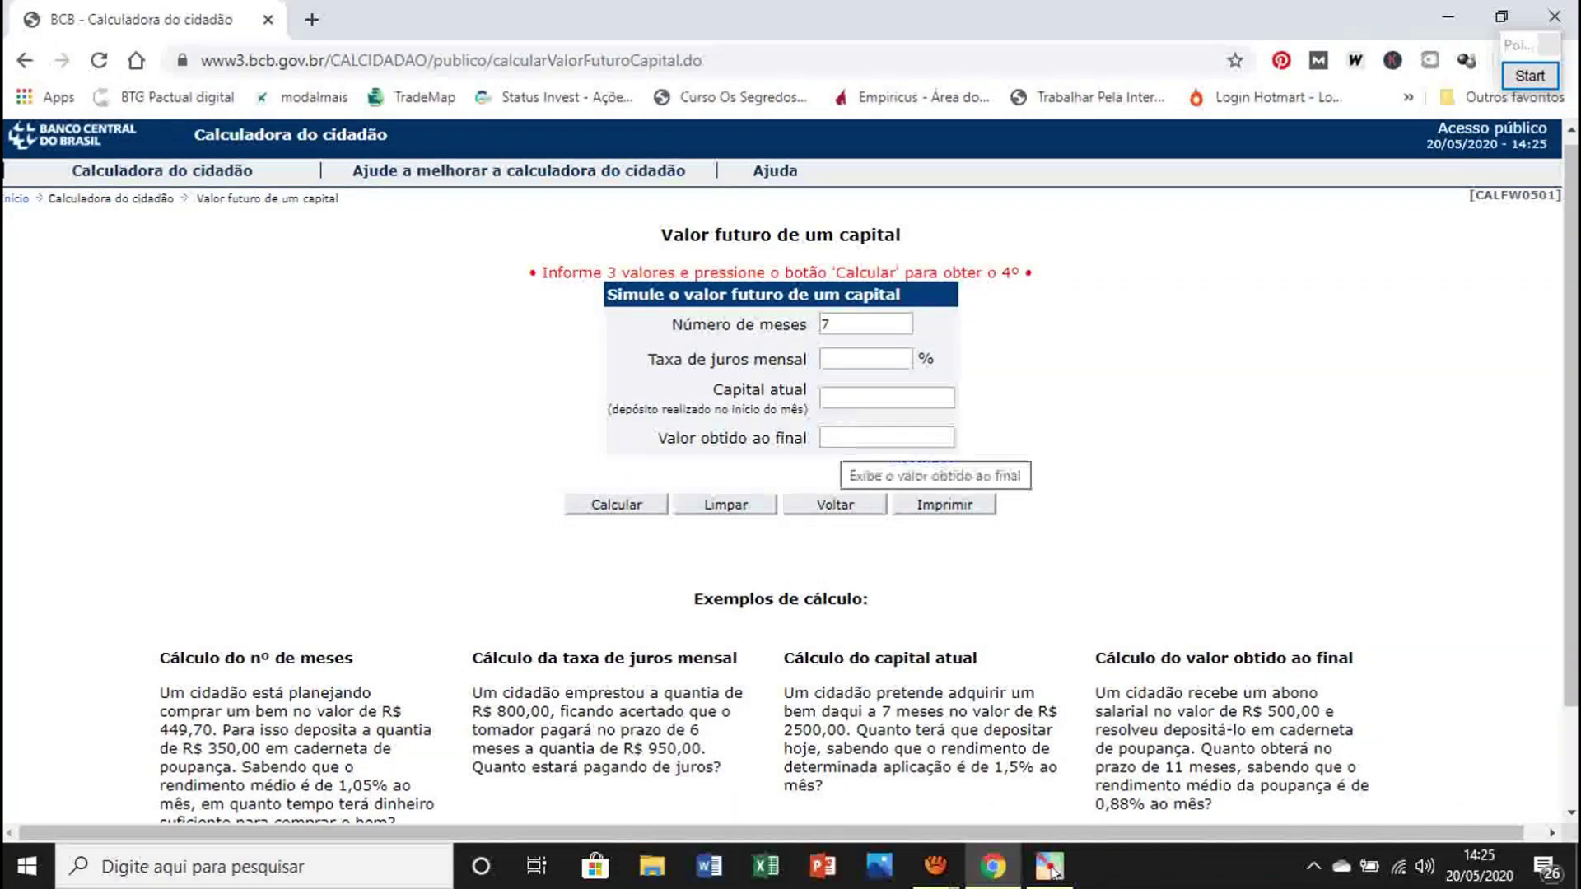
click(856, 438)
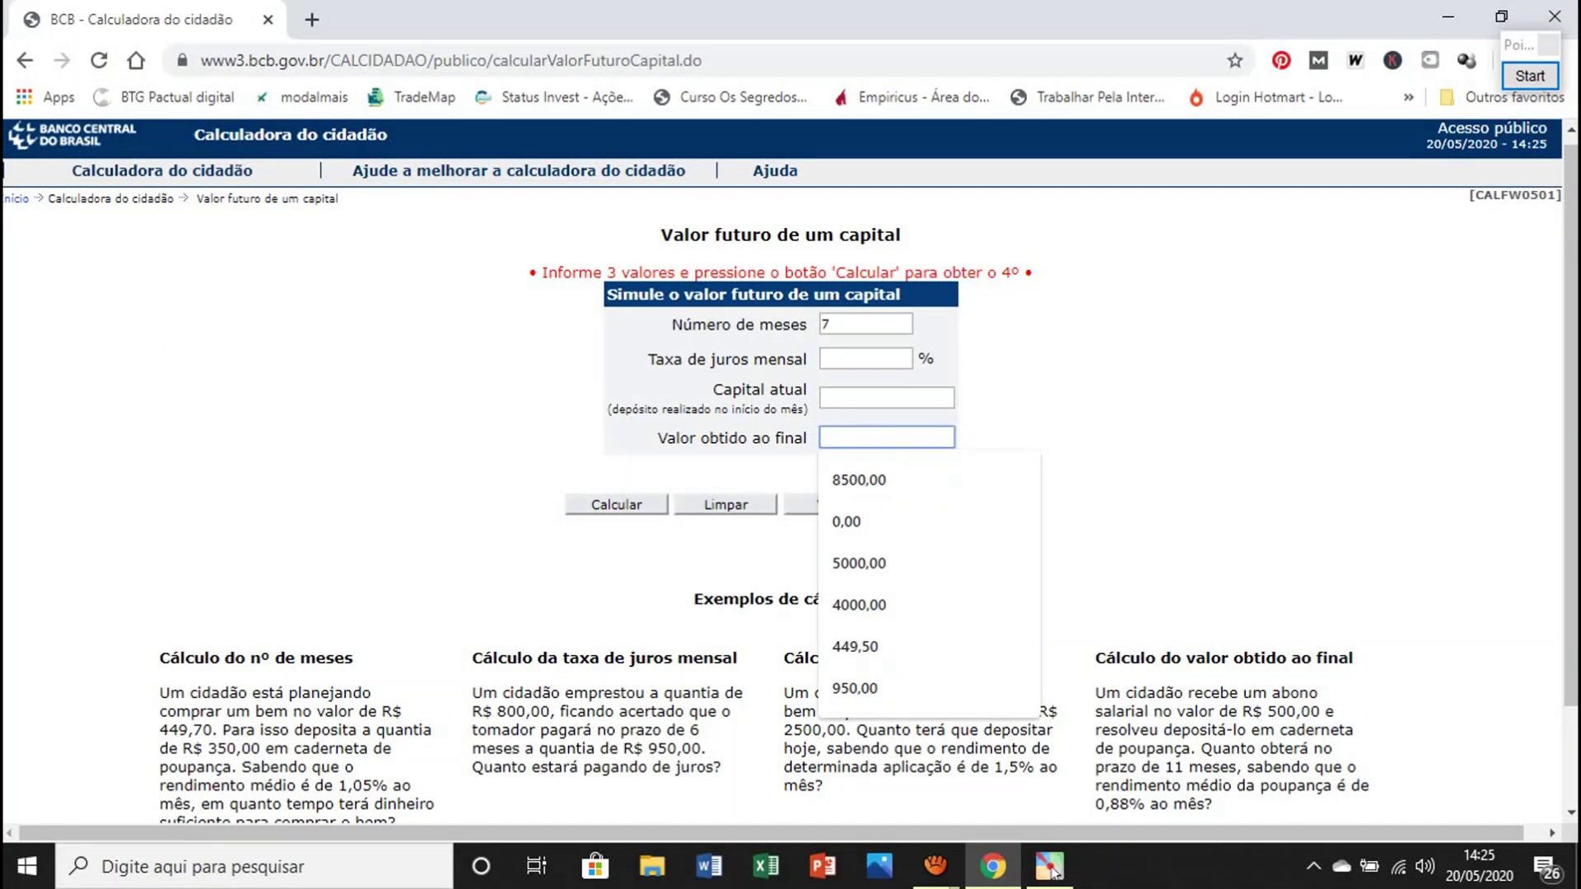
text(2500,00)
key(Tab)
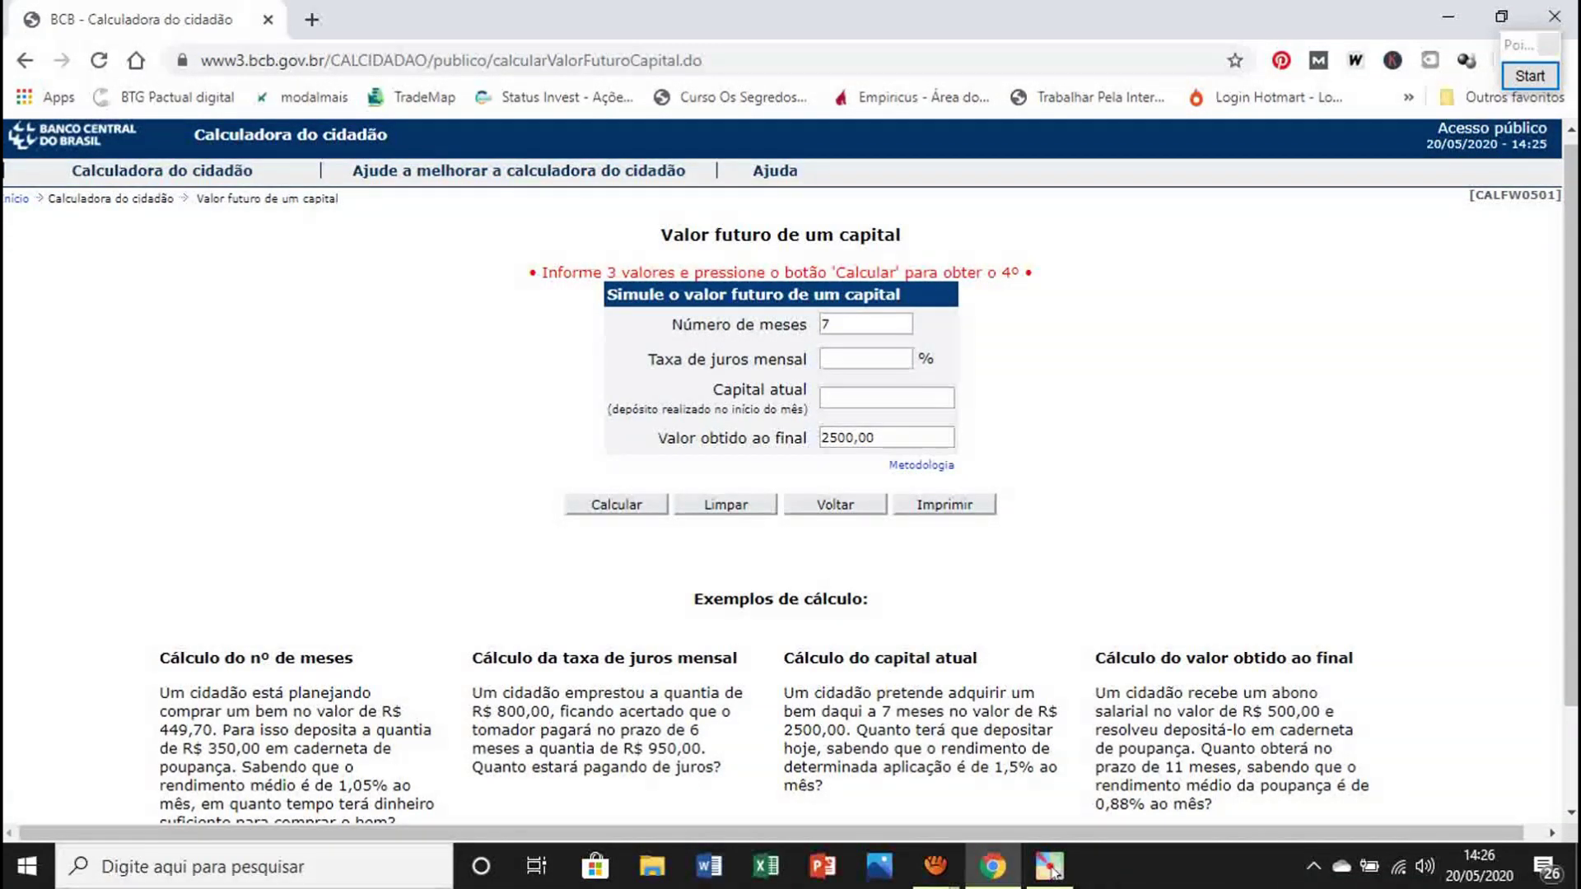
Step: Set the monthly interest rate to 1,5% and calculate the current capital
click(865, 359)
text(1)
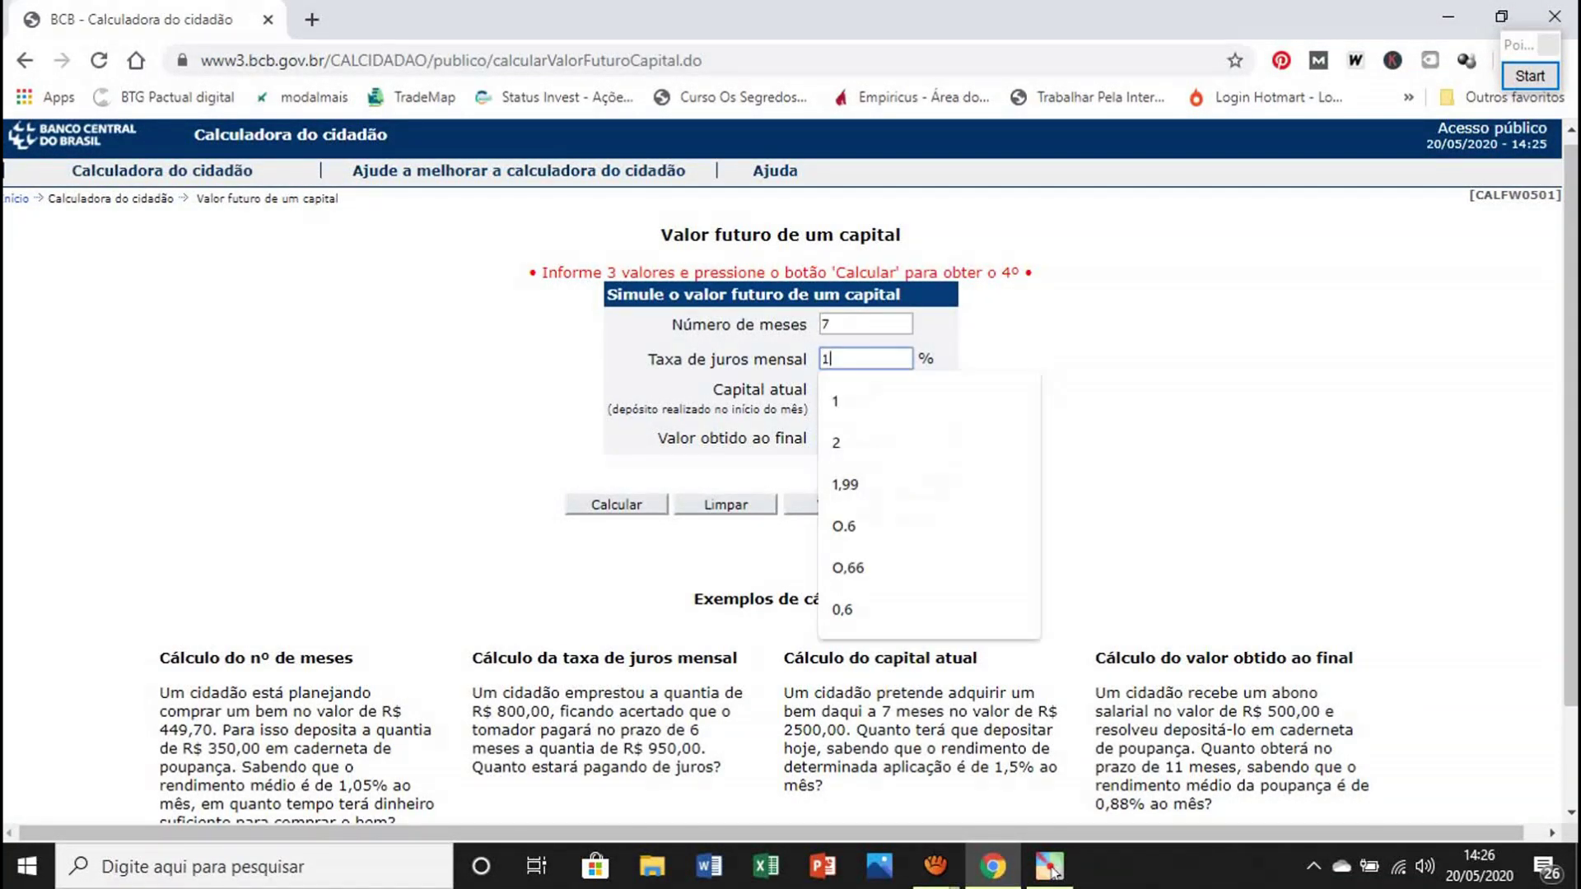
text(,5)
key(Tab)
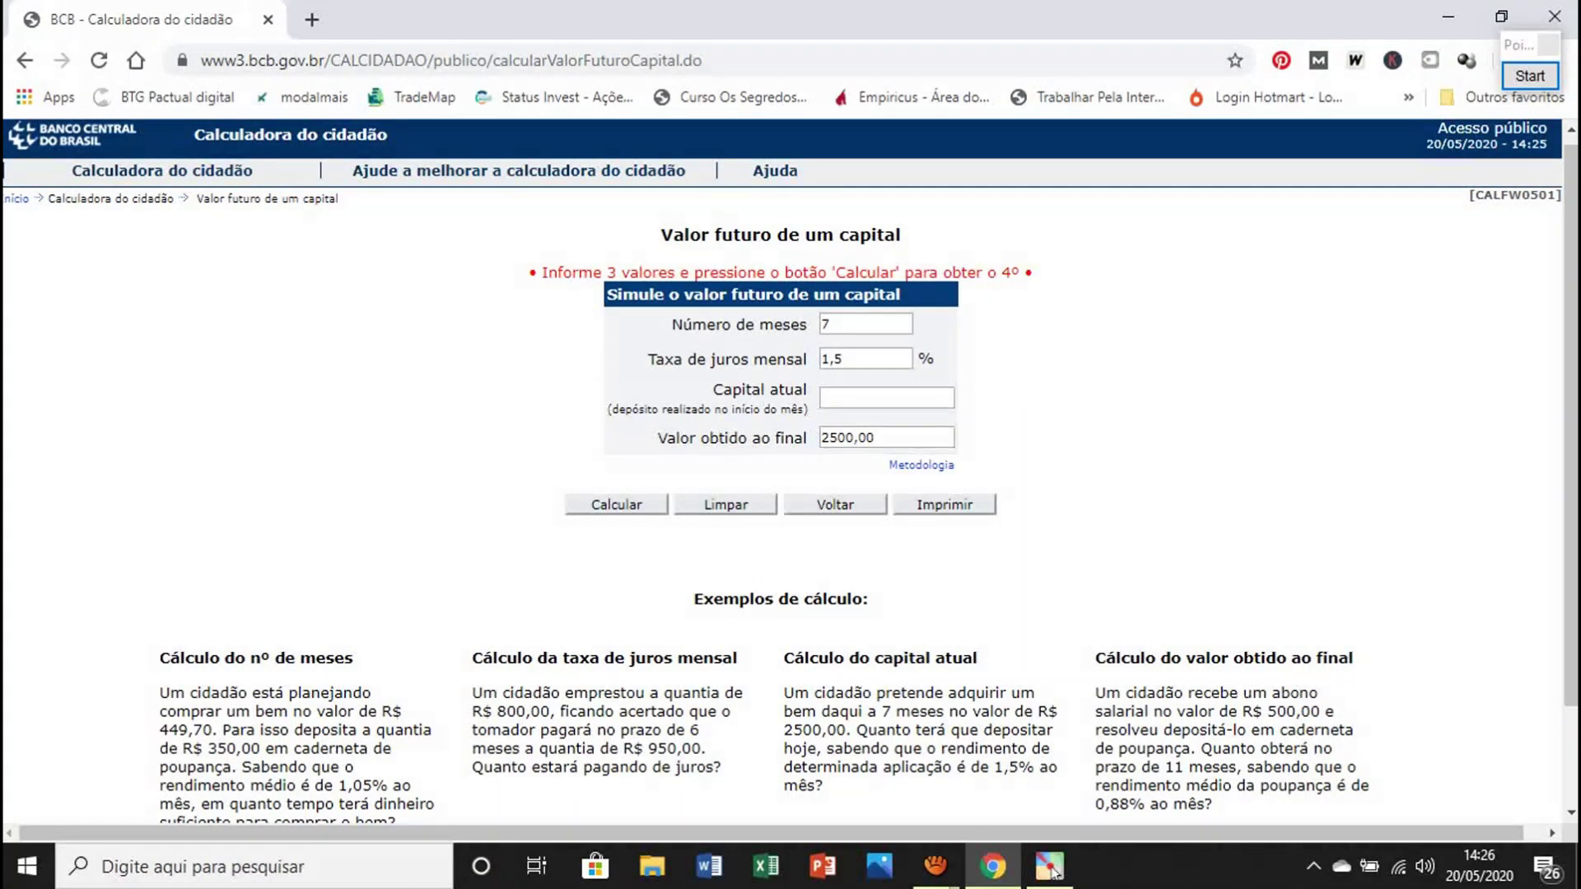
click(617, 505)
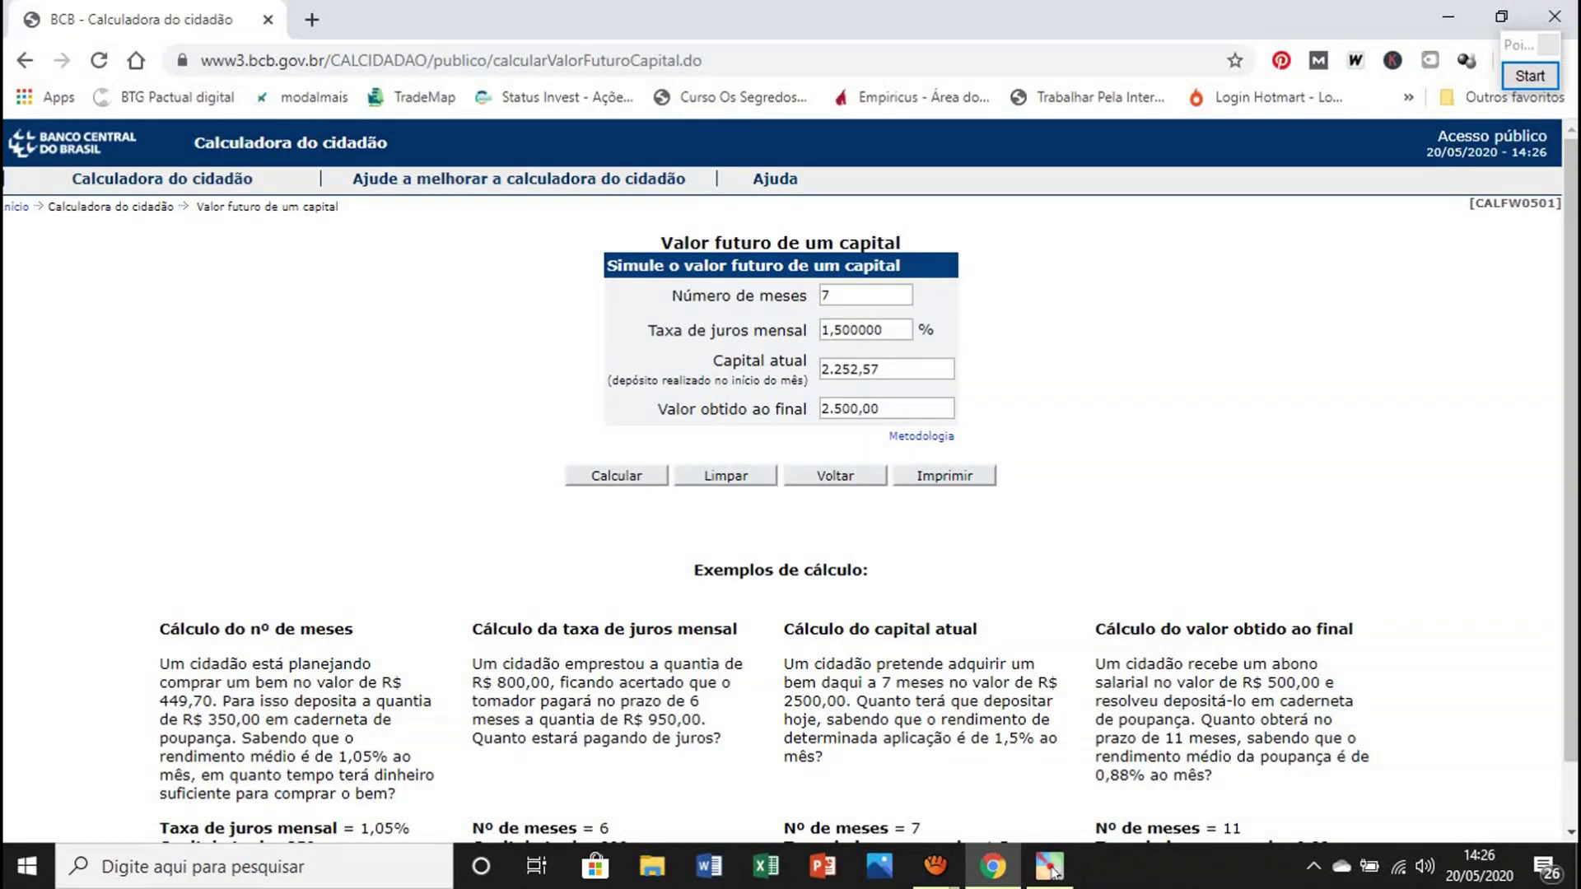
Step: Circle the calculated current capital in green and point green arrows at the final value, monthly interest rate and number of months
click(1051, 868)
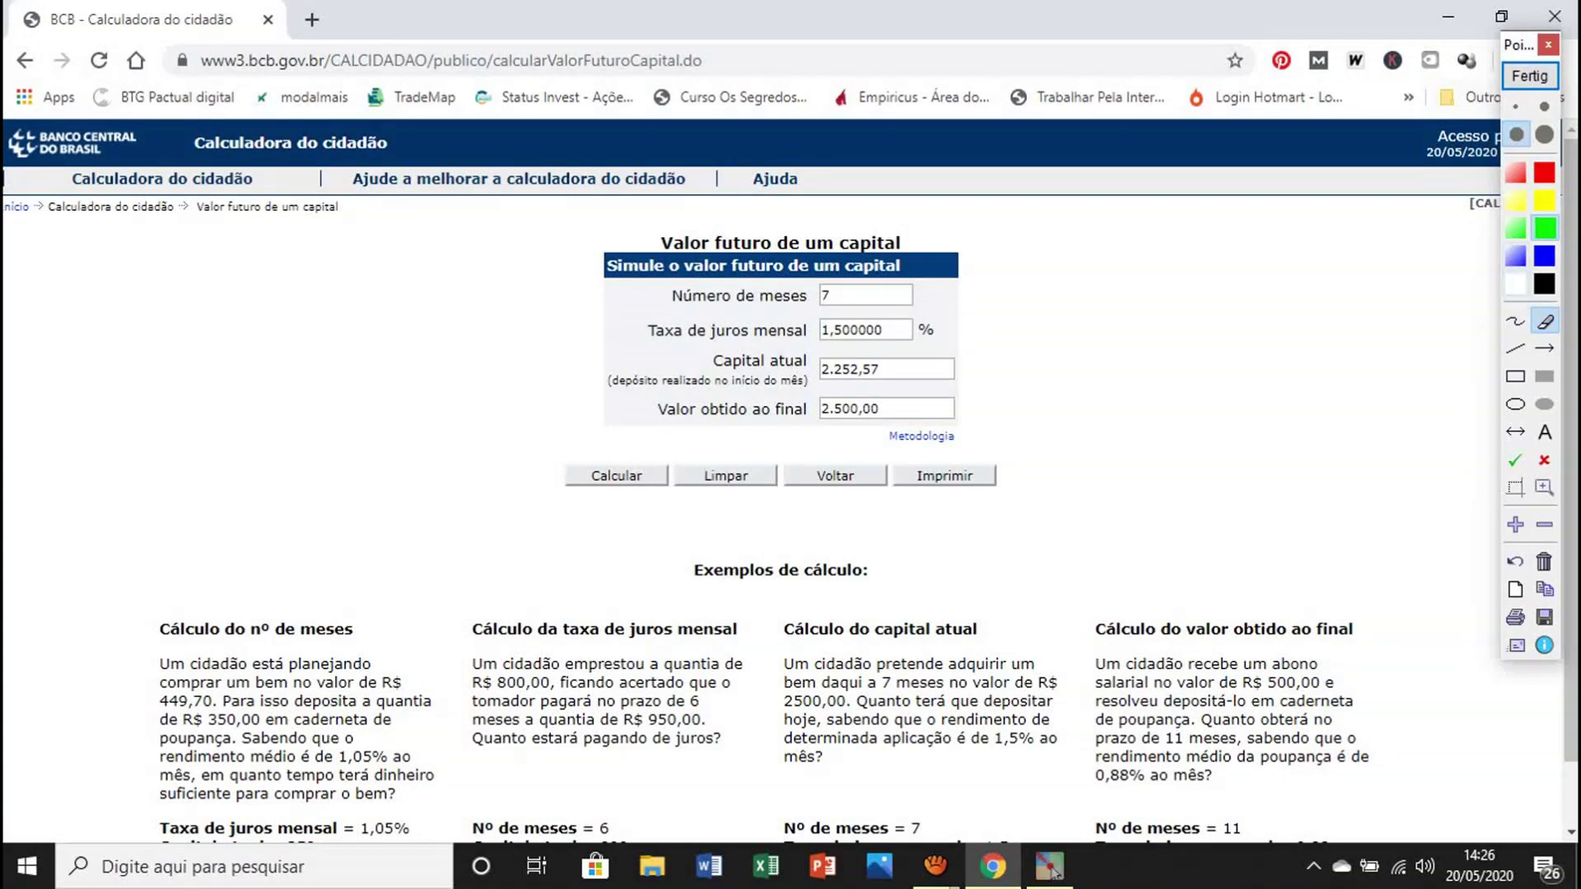
click(1544, 348)
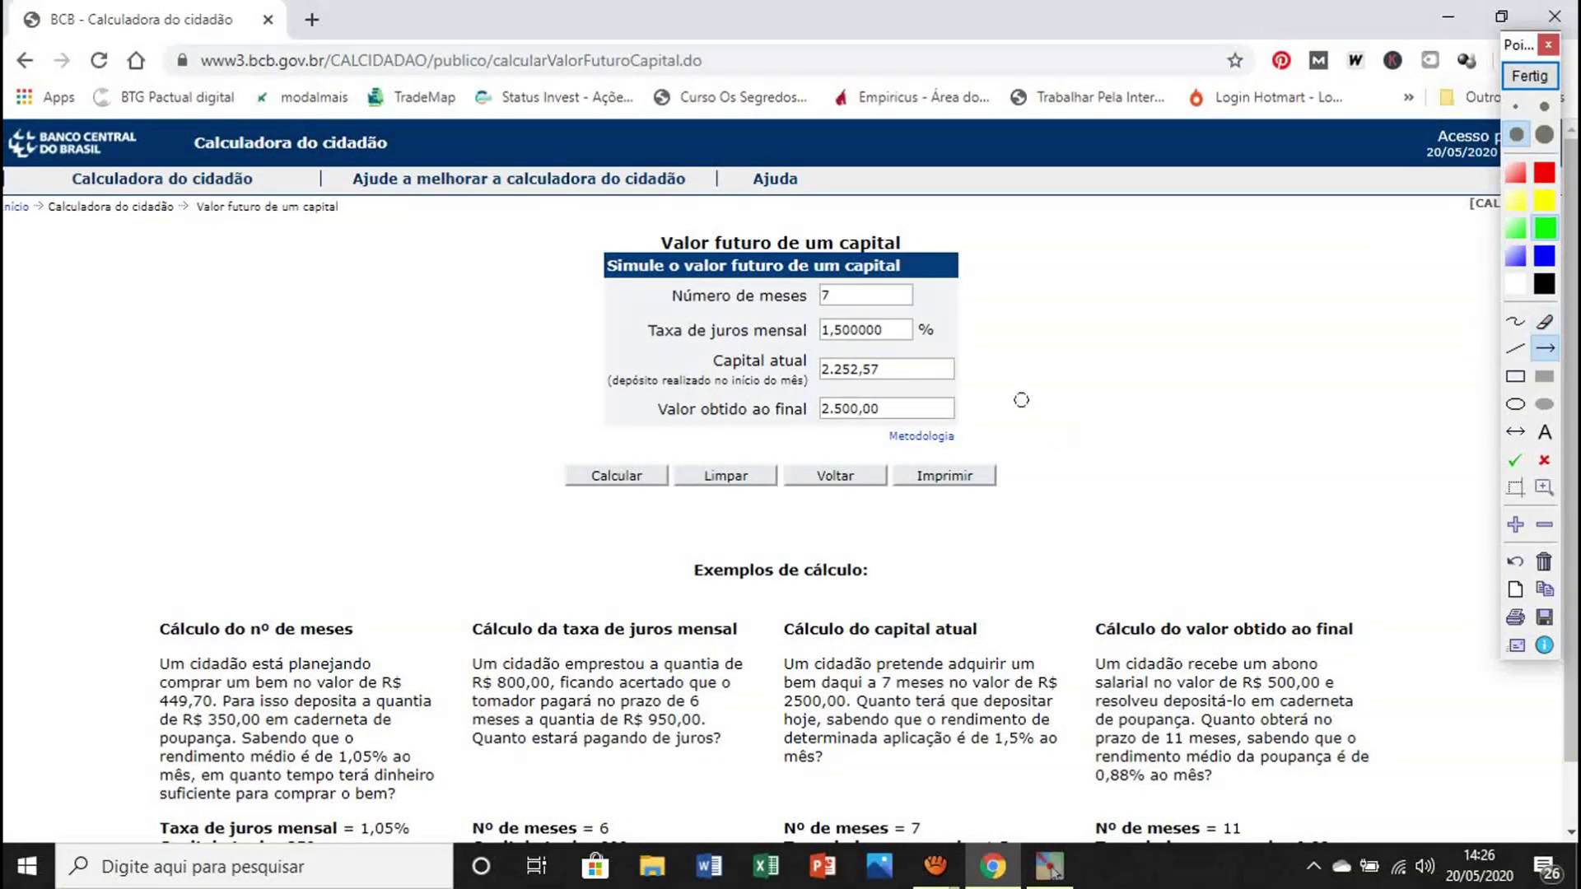
drag(1043, 406, 896, 409)
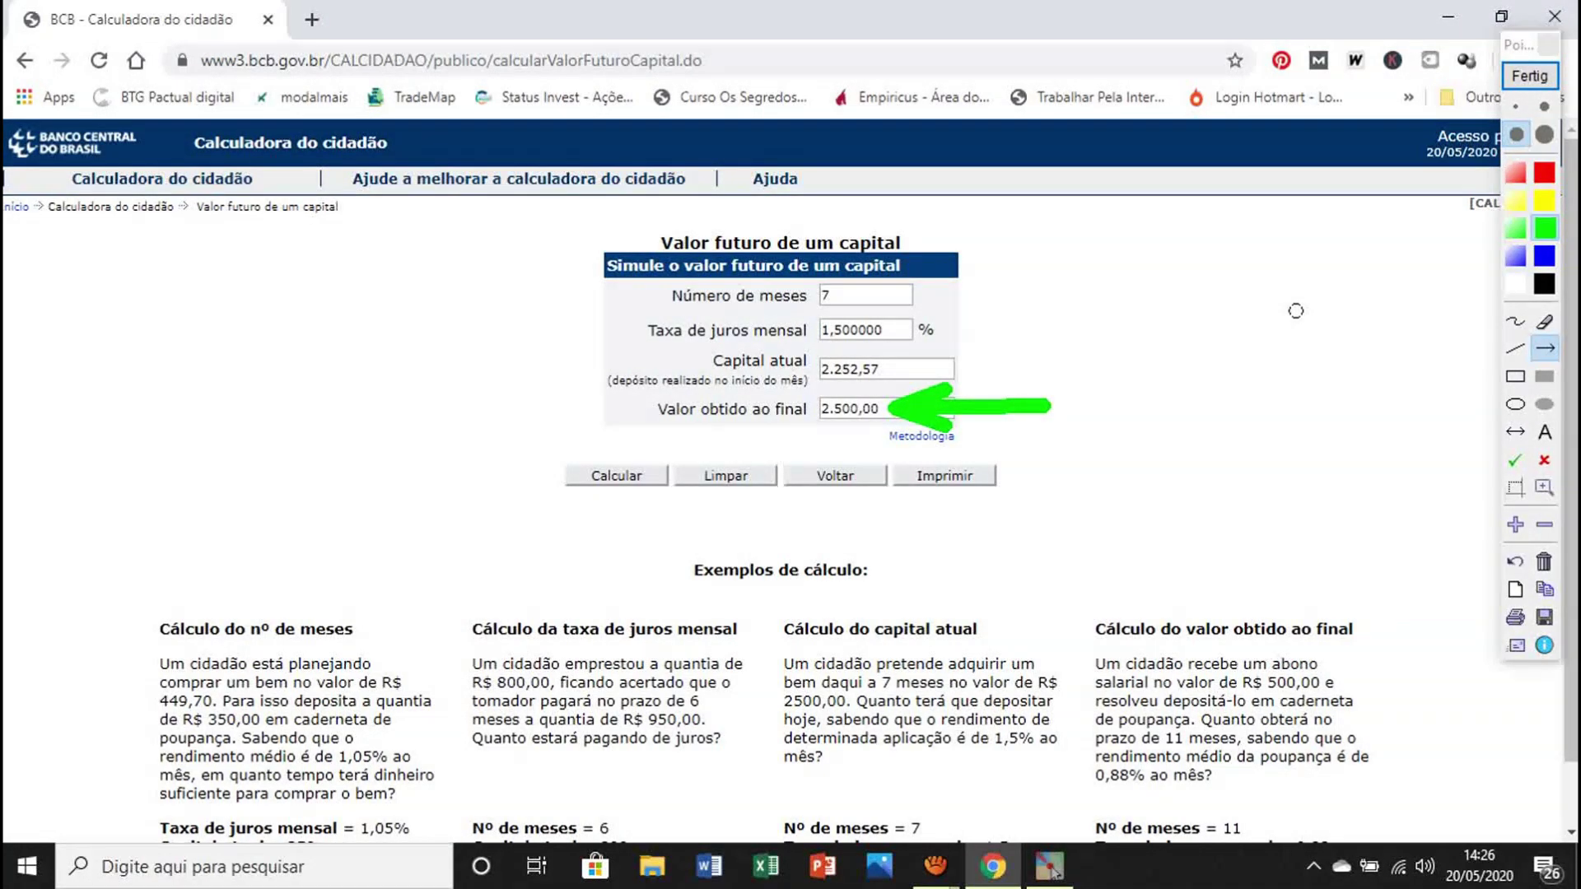
click(1514, 403)
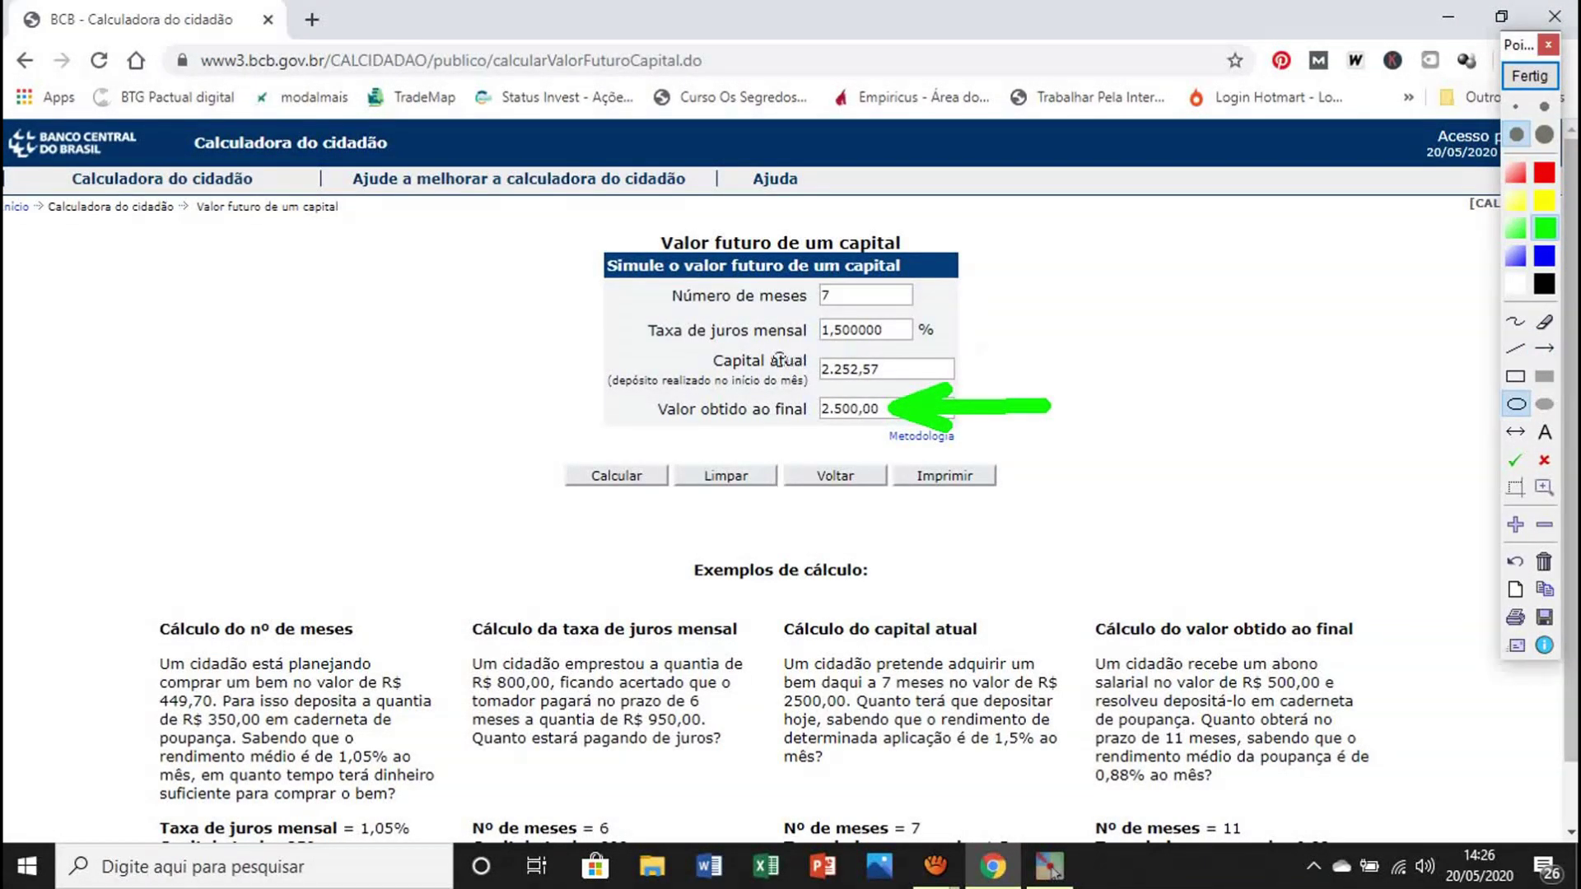
drag(798, 352, 927, 390)
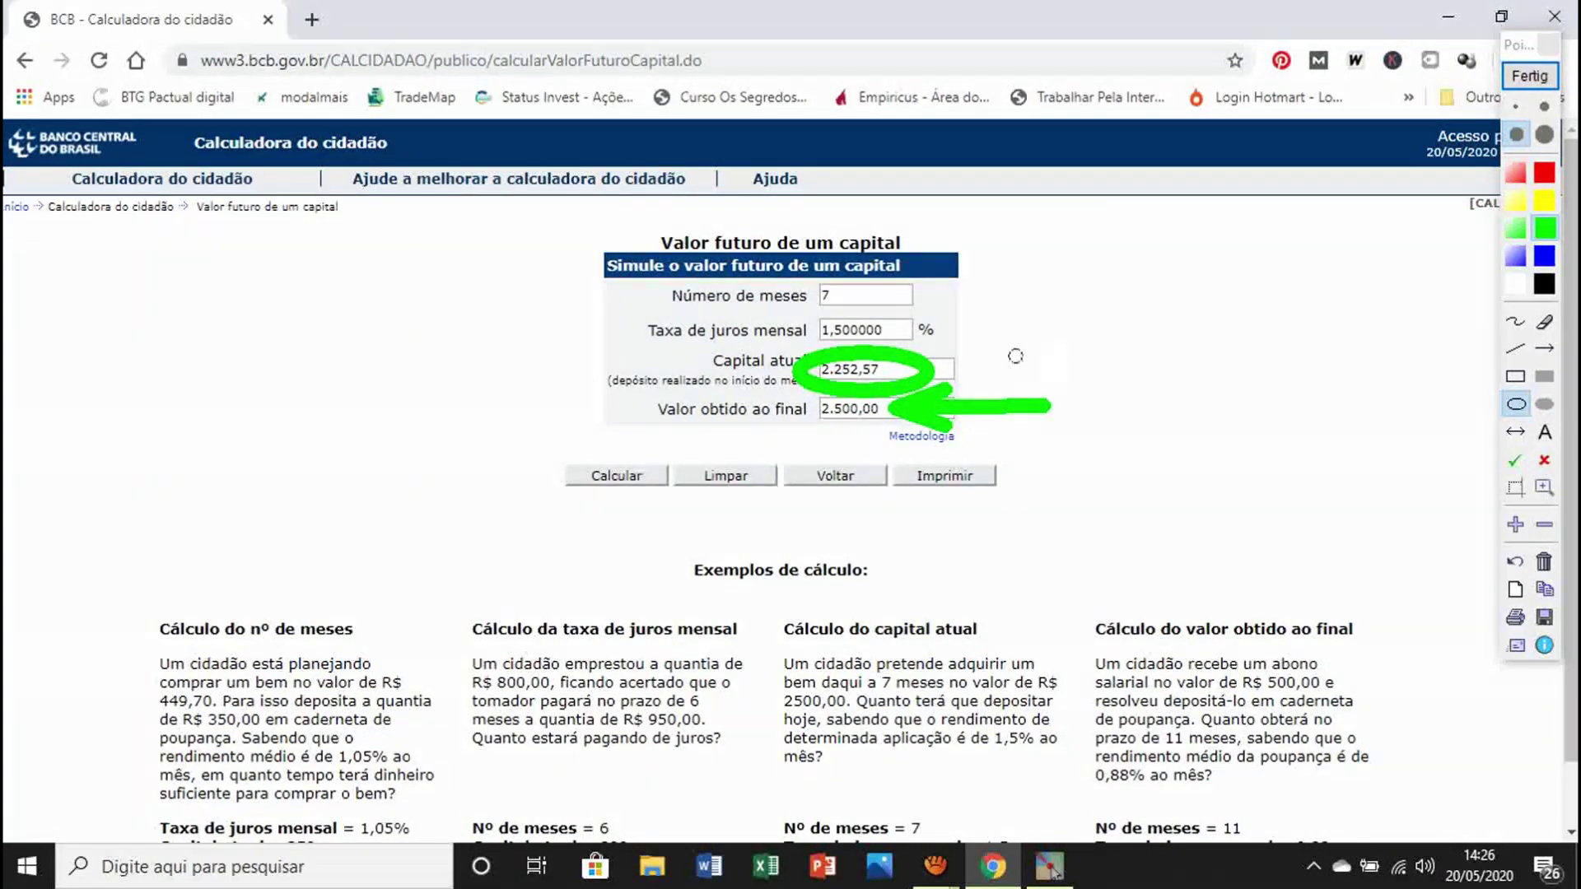
click(1544, 348)
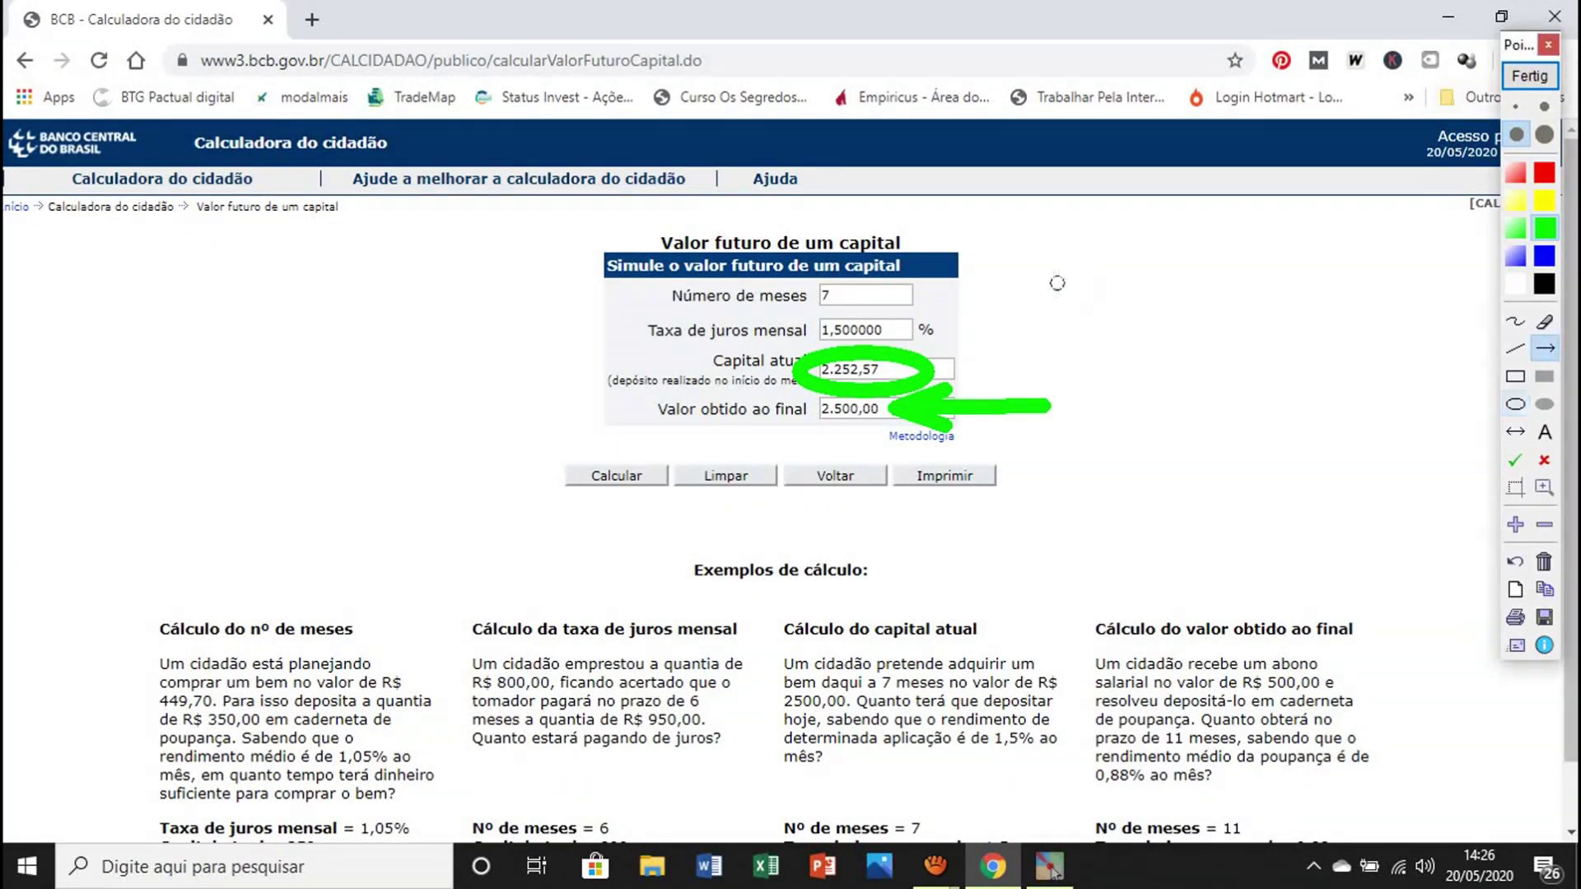
drag(1040, 281, 899, 328)
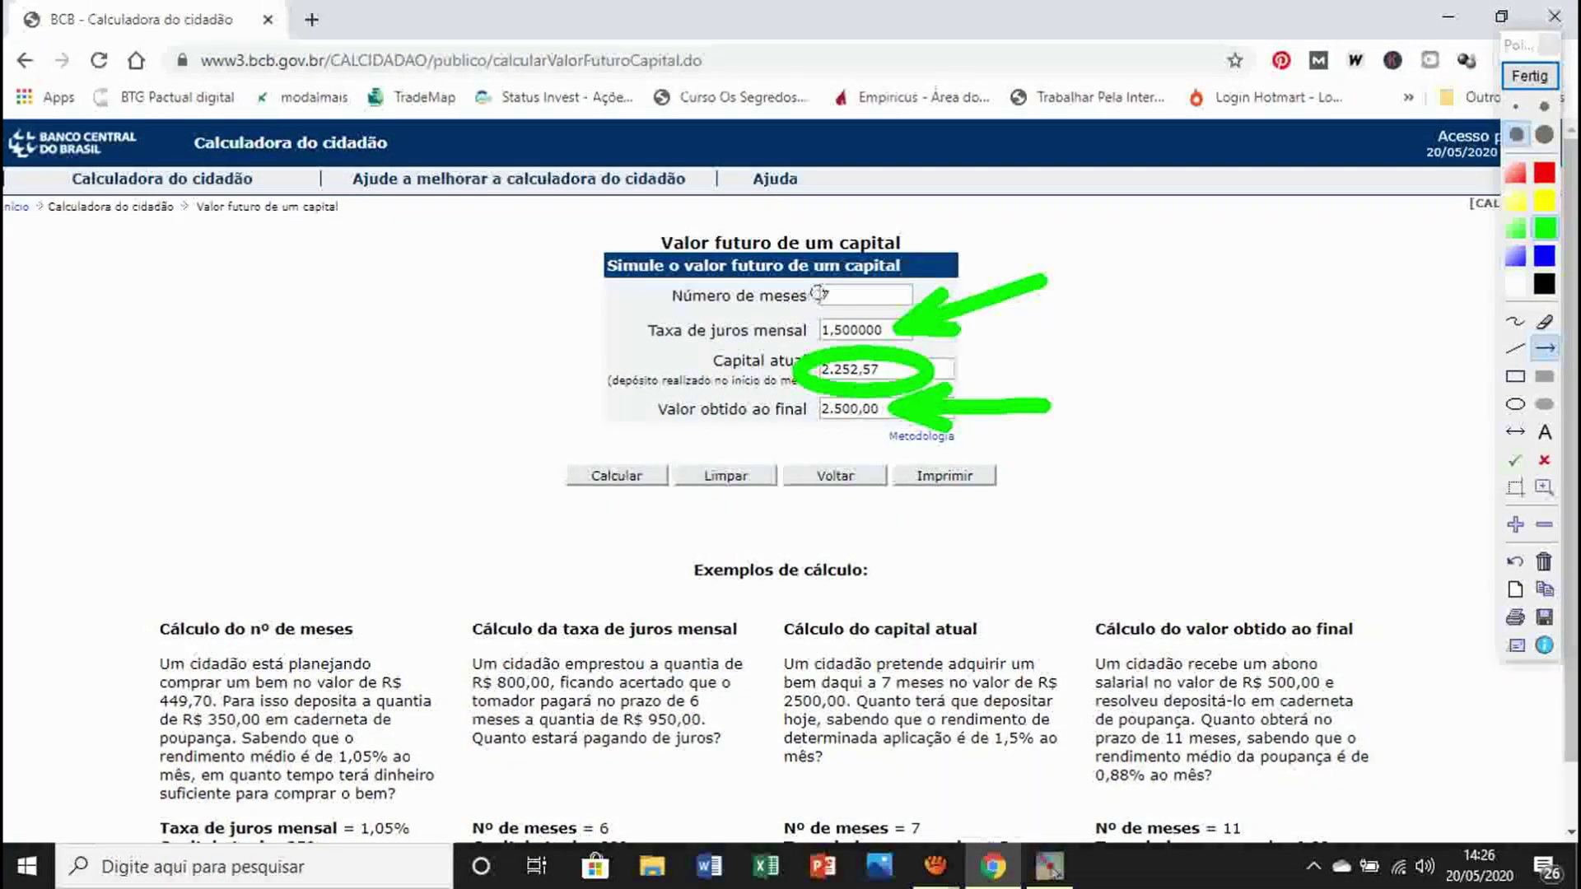
drag(858, 272, 836, 296)
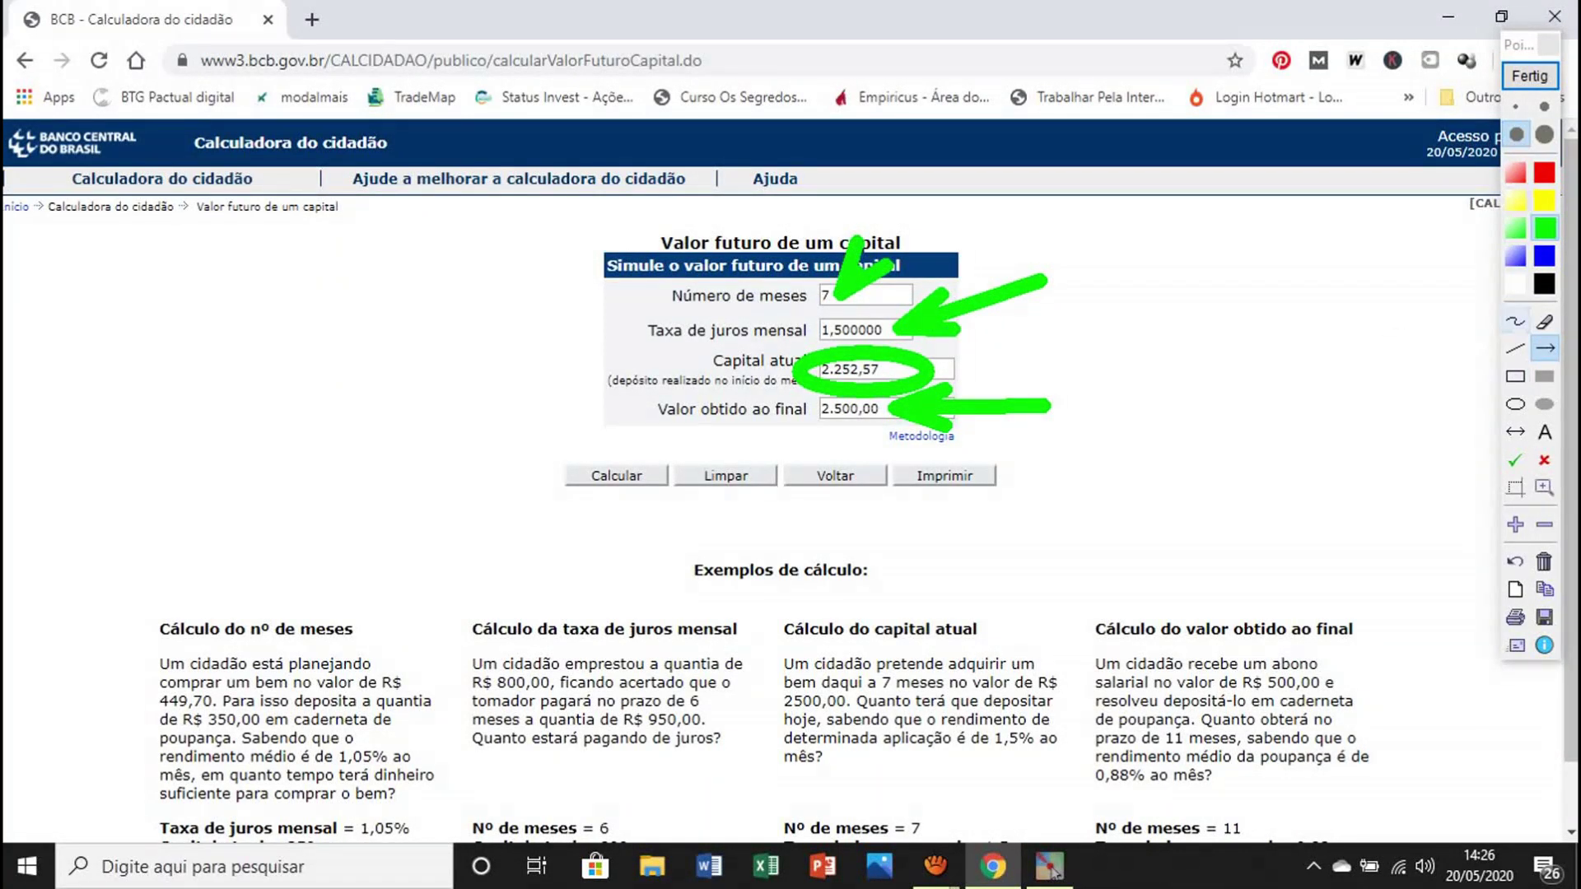
Step: Erase the green annotations around the current capital result and clear the future value form
click(1545, 322)
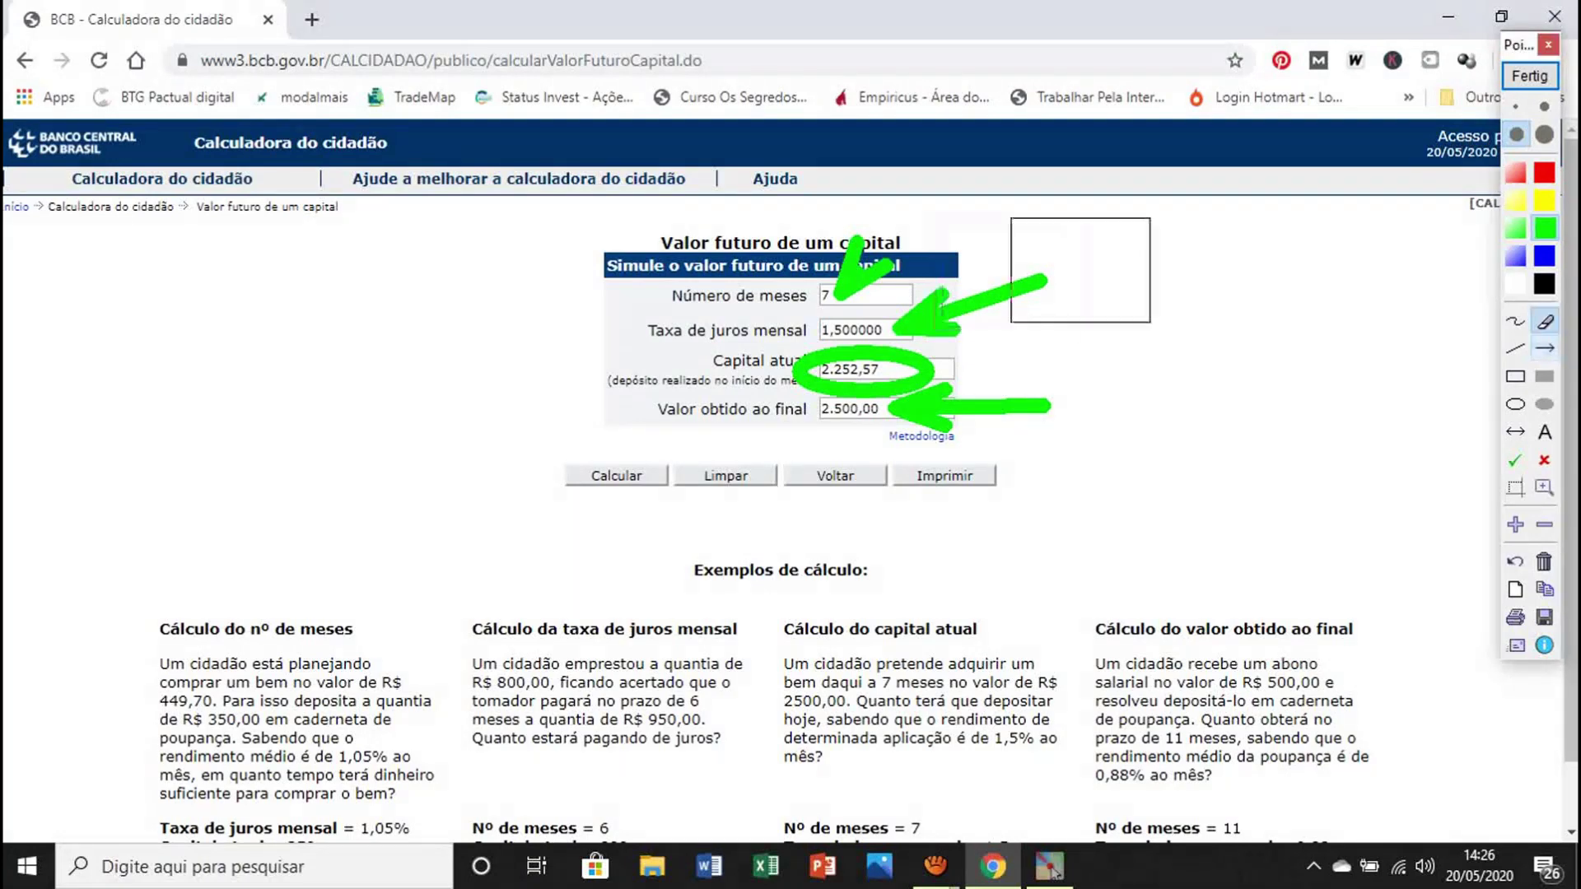
mouse_move(1079, 270)
mouse_down()
mouse_move(834, 326)
mouse_move(906, 272)
mouse_move(995, 324)
mouse_up()
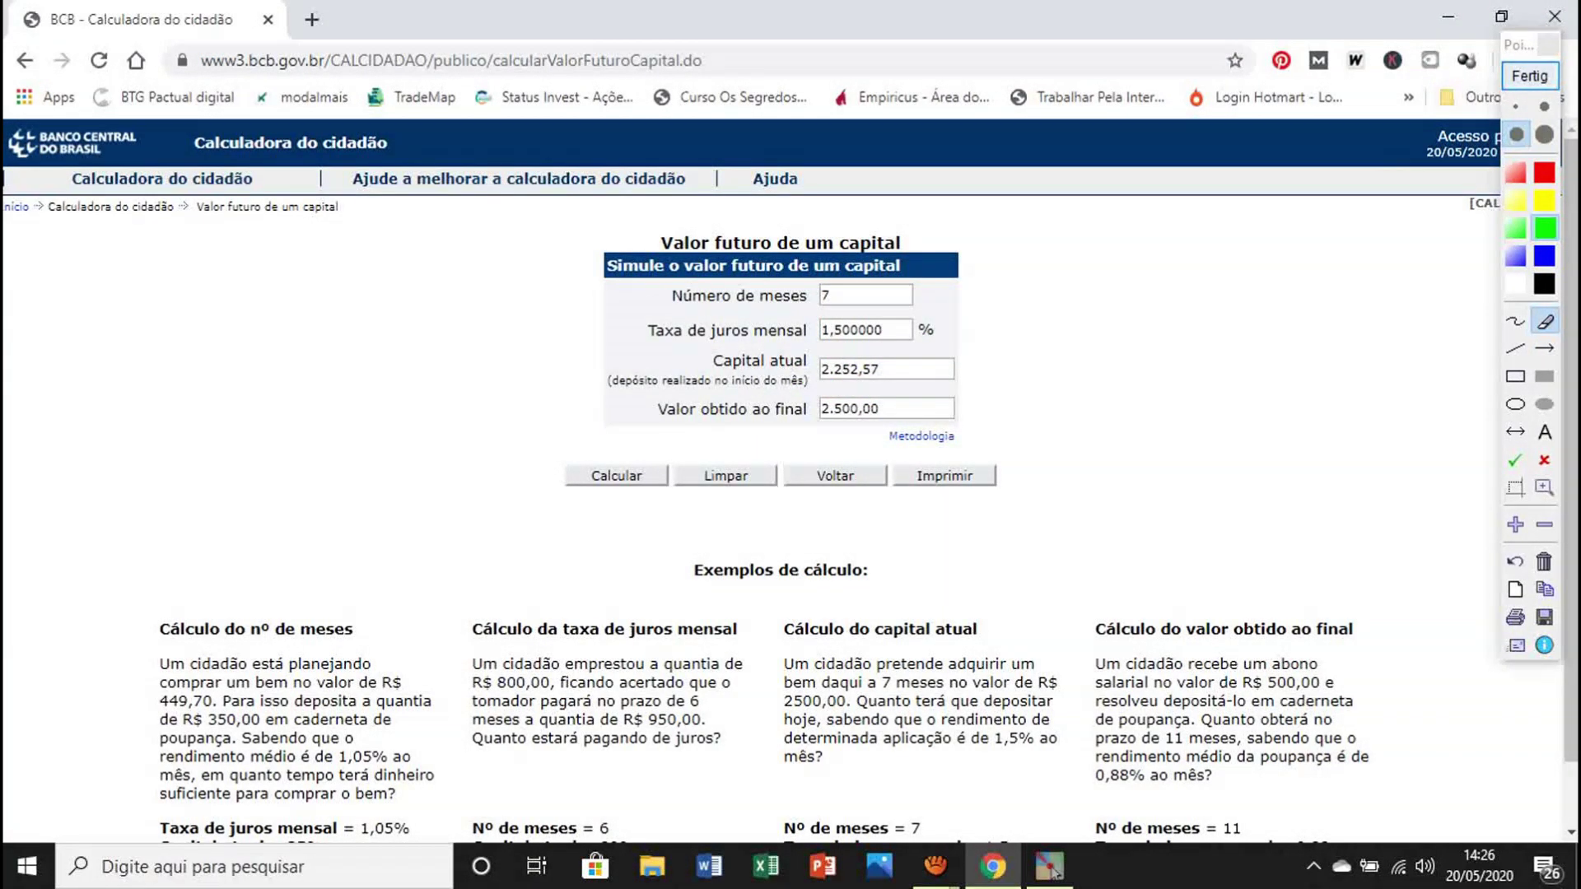
click(1530, 74)
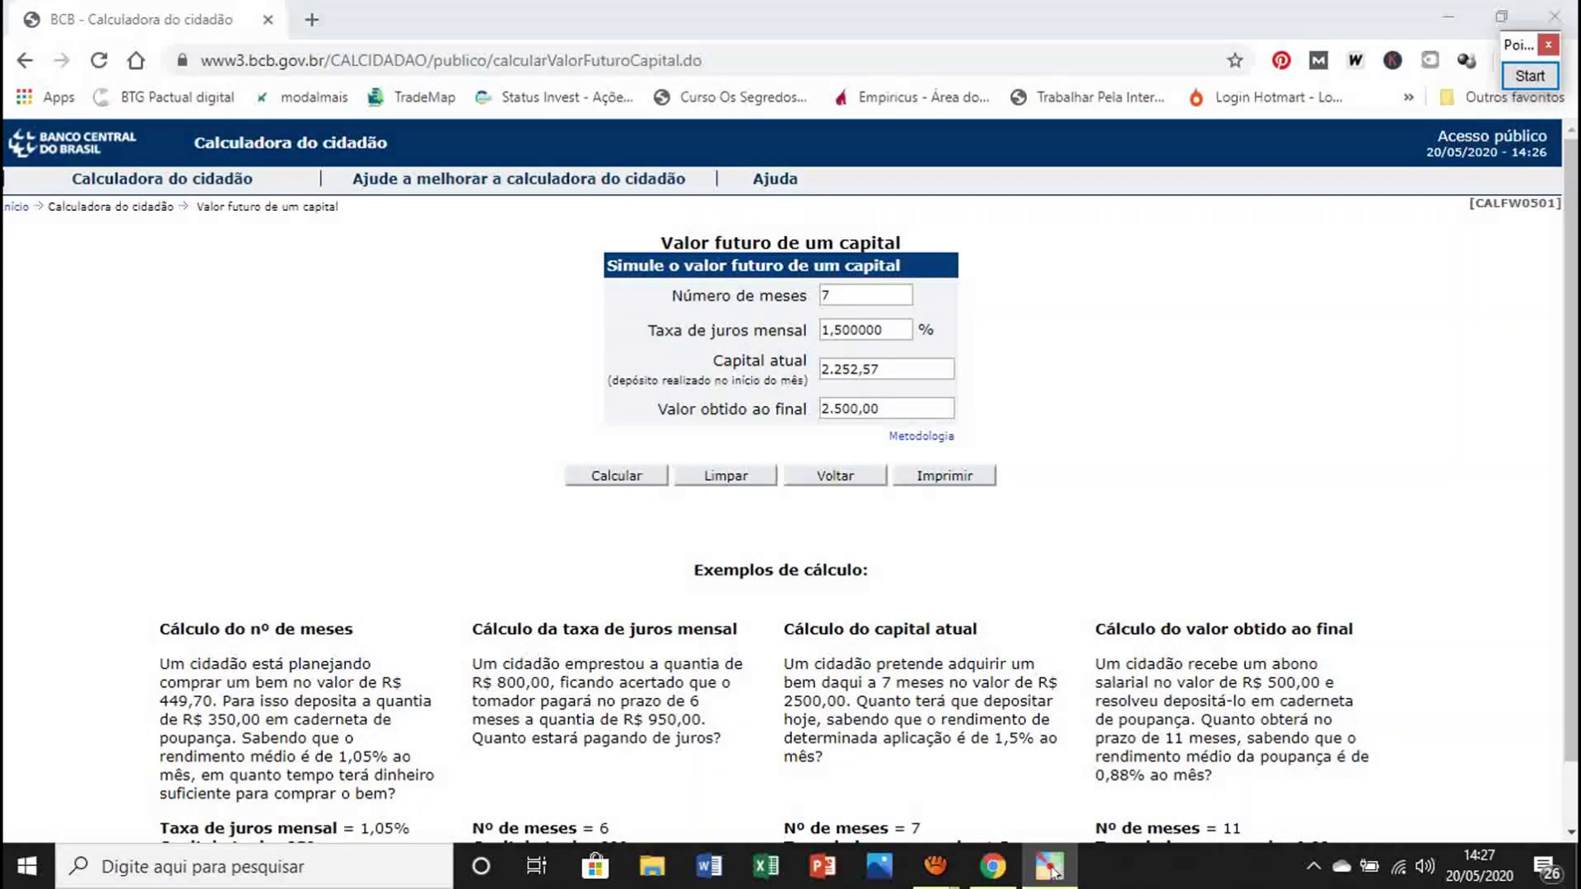
click(725, 475)
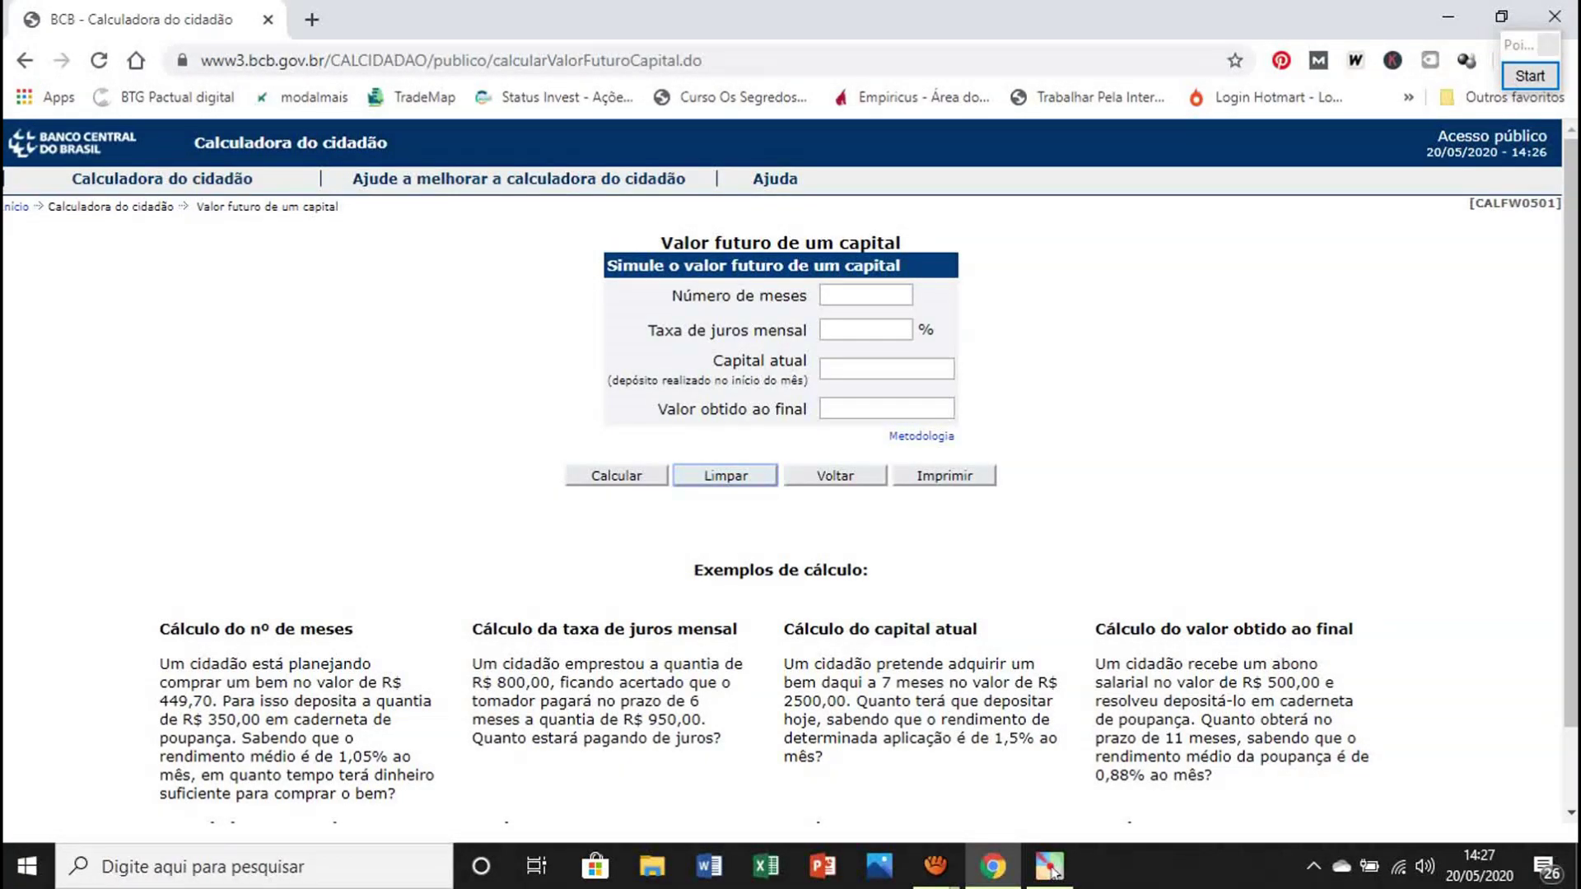
Step: Set the current capital to 500,00 and the number of months to 11
click(886, 369)
text(50)
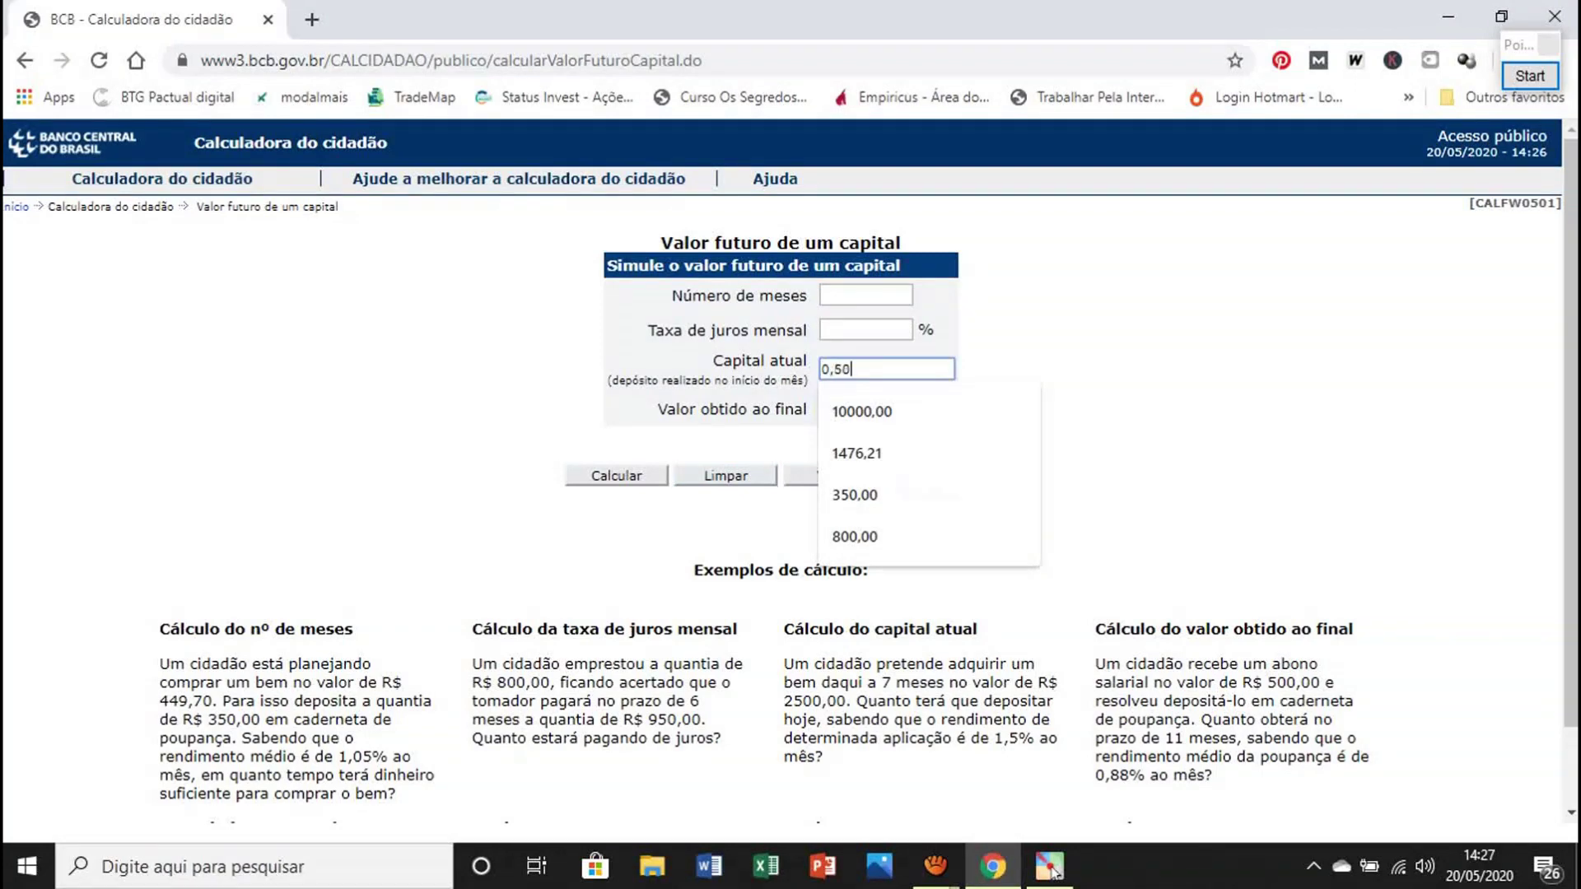
text(0,00)
key(Tab)
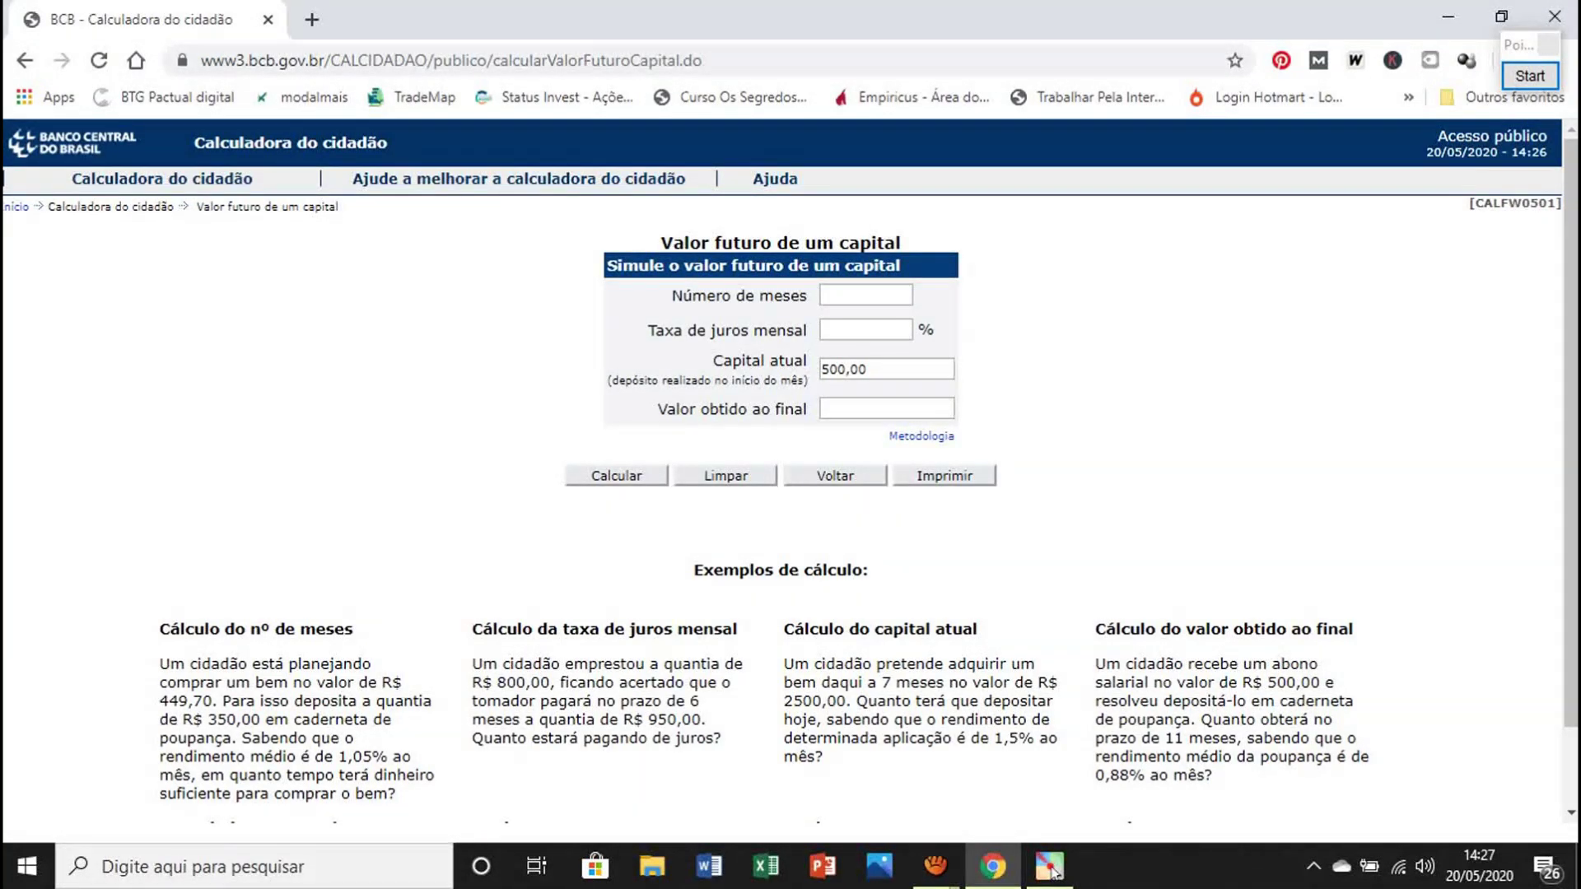
click(865, 295)
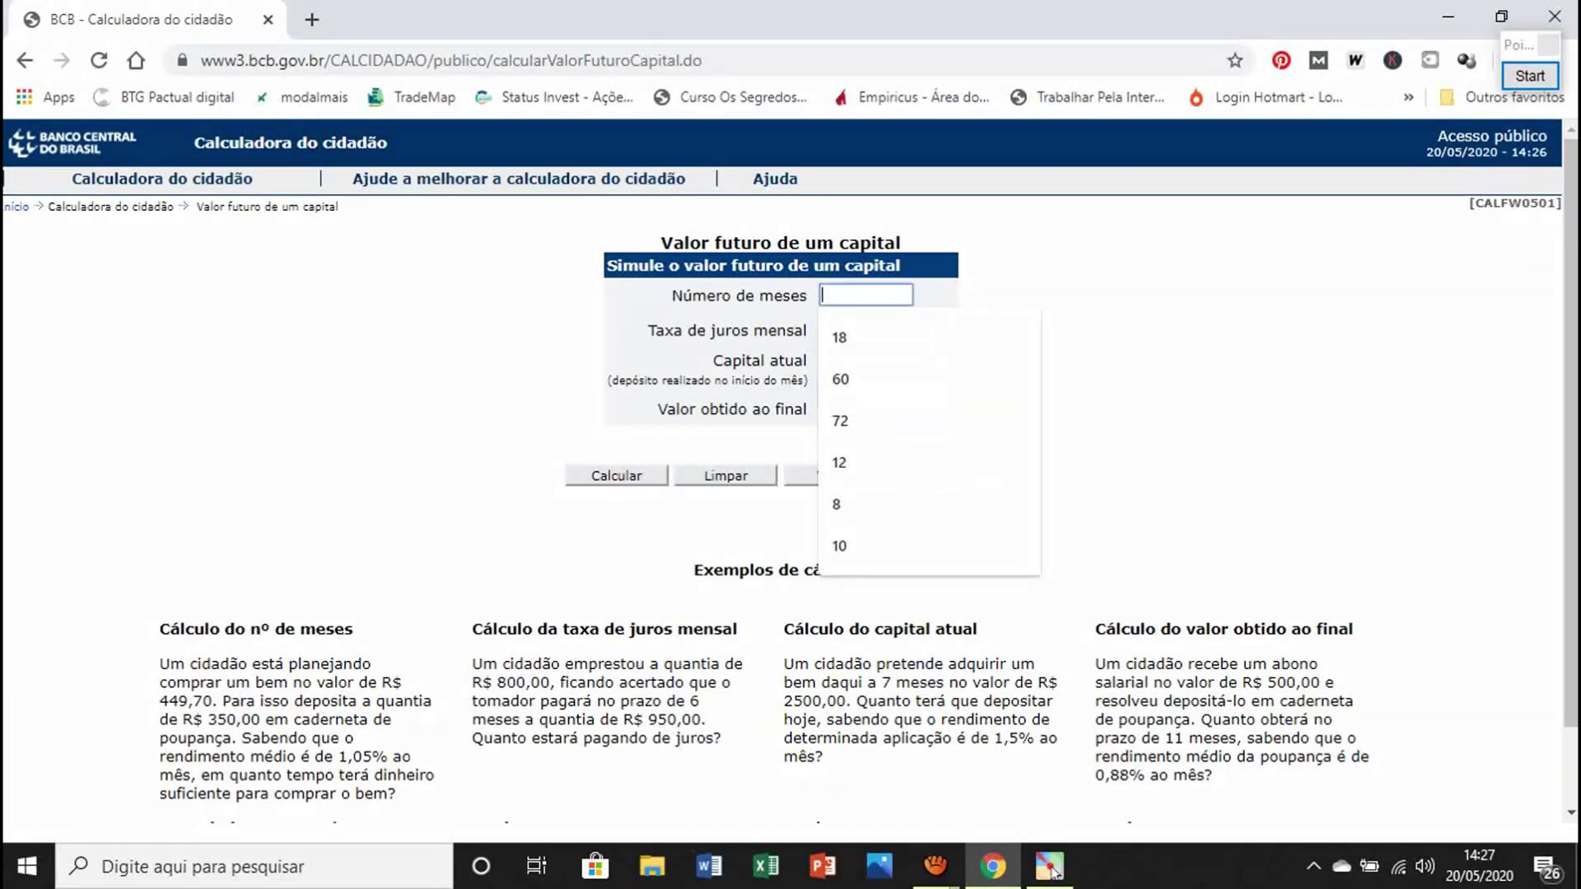
text(11)
click(1050, 868)
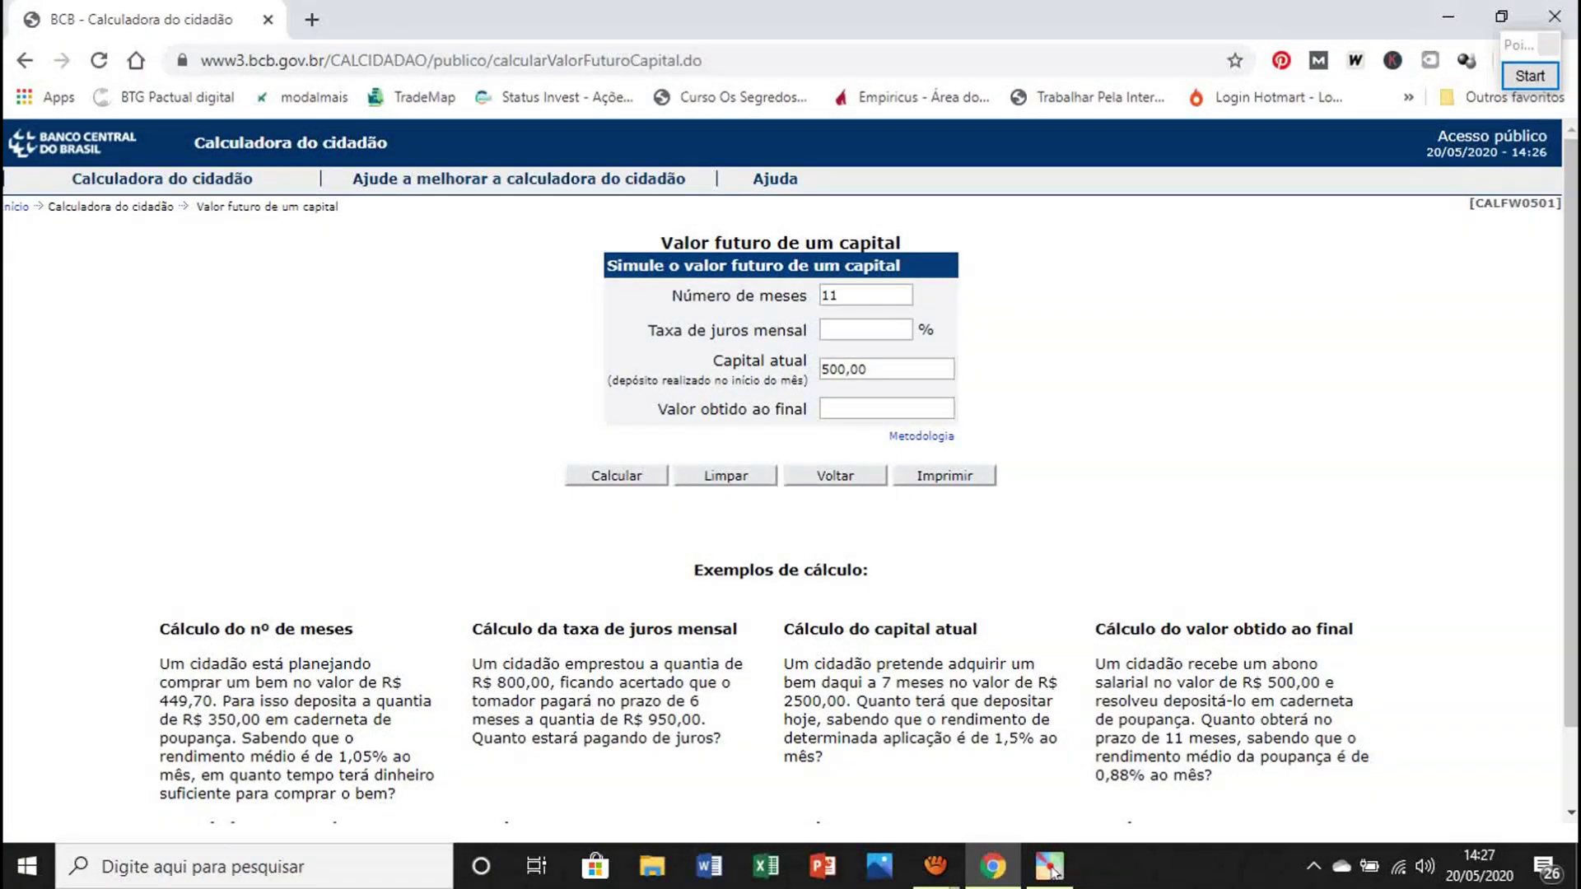
Step: Set the monthly interest rate to 0,88%, keep the current capital at 500,00 and calculate the final value obtained
key(Tab)
text(0,88)
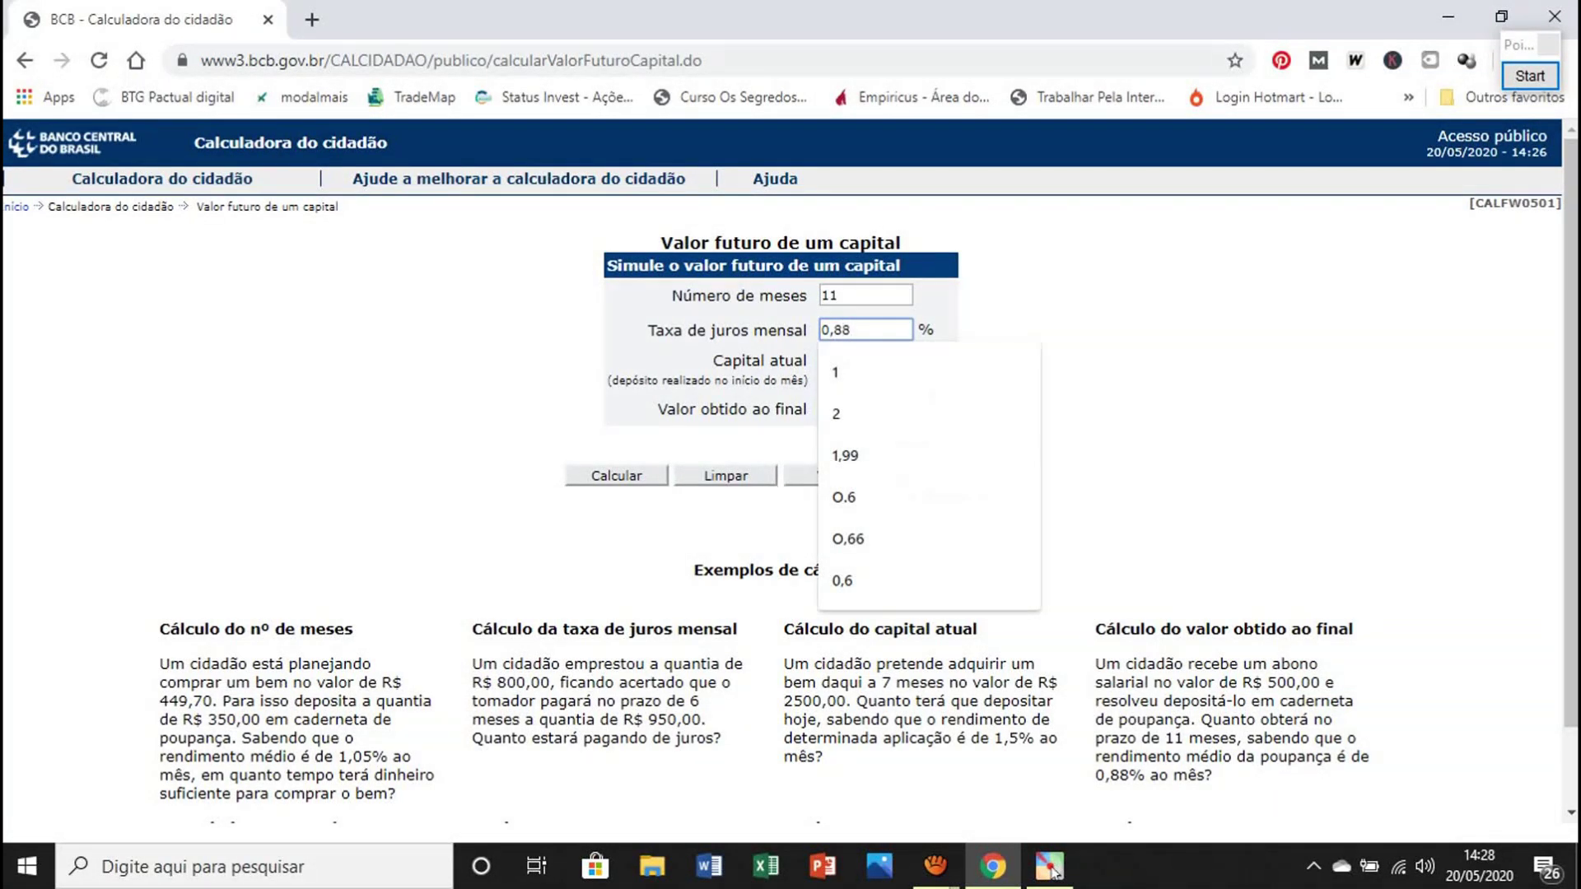
key(Tab)
text(500,00)
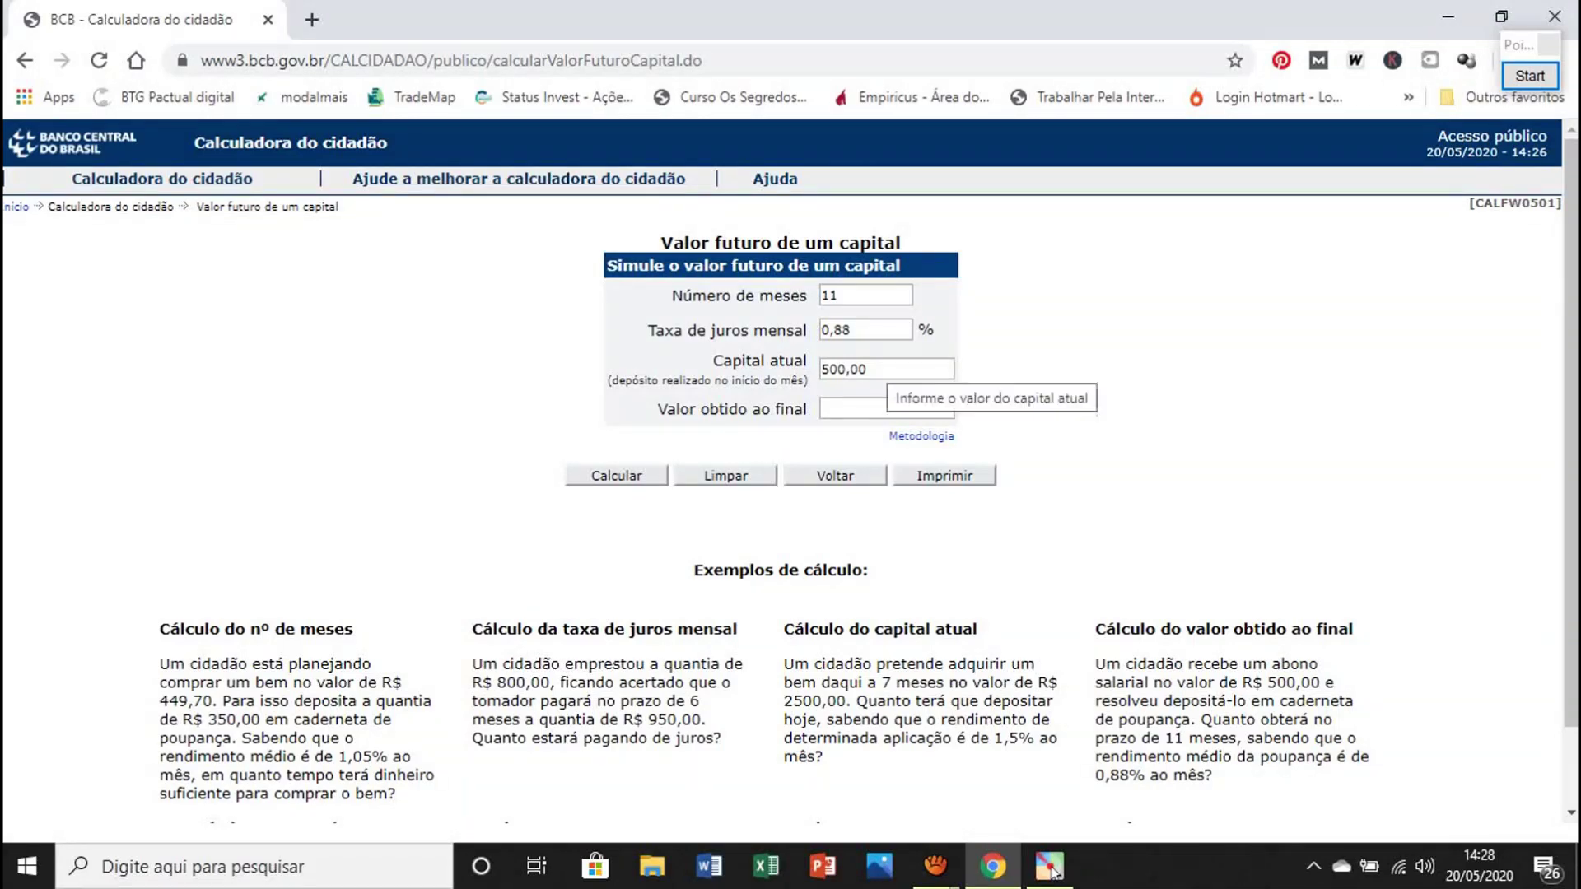
drag(876, 369, 822, 369)
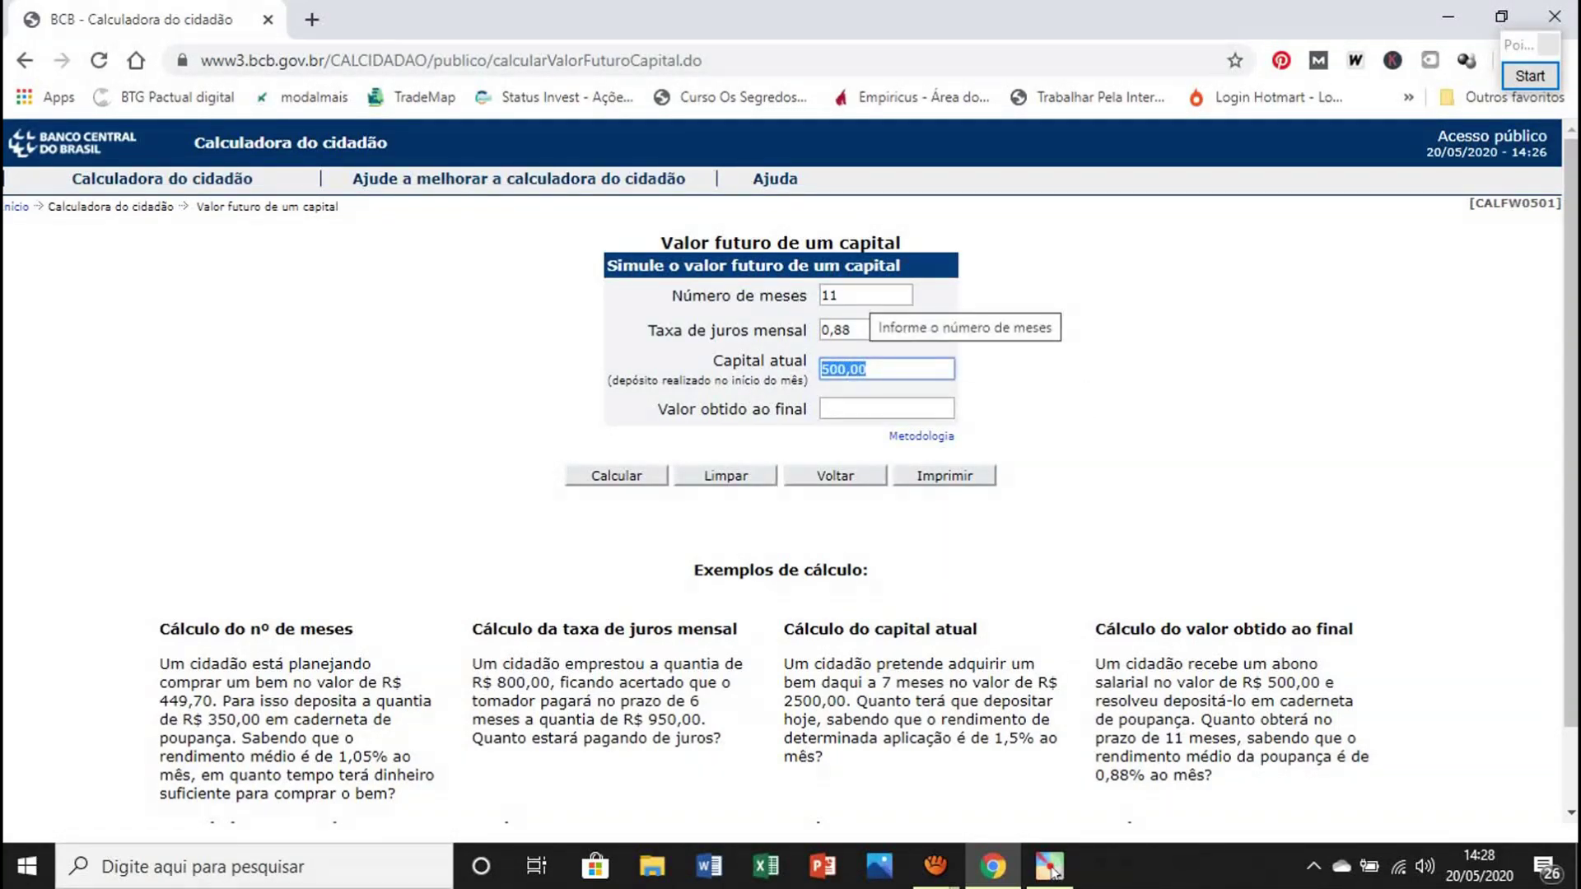
drag(842, 295, 820, 295)
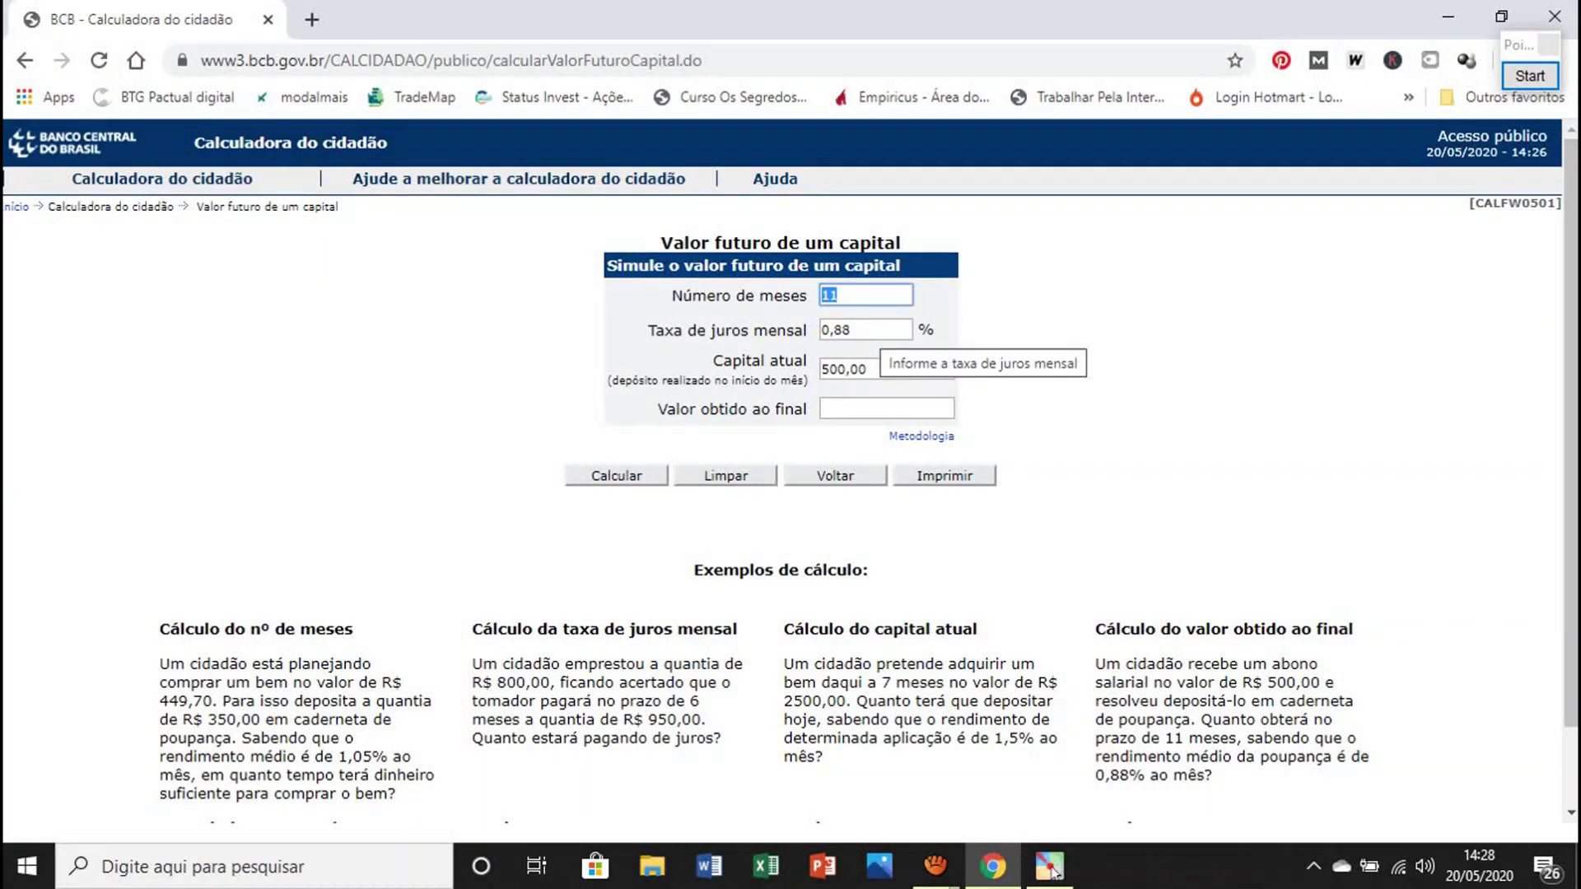
key(Tab)
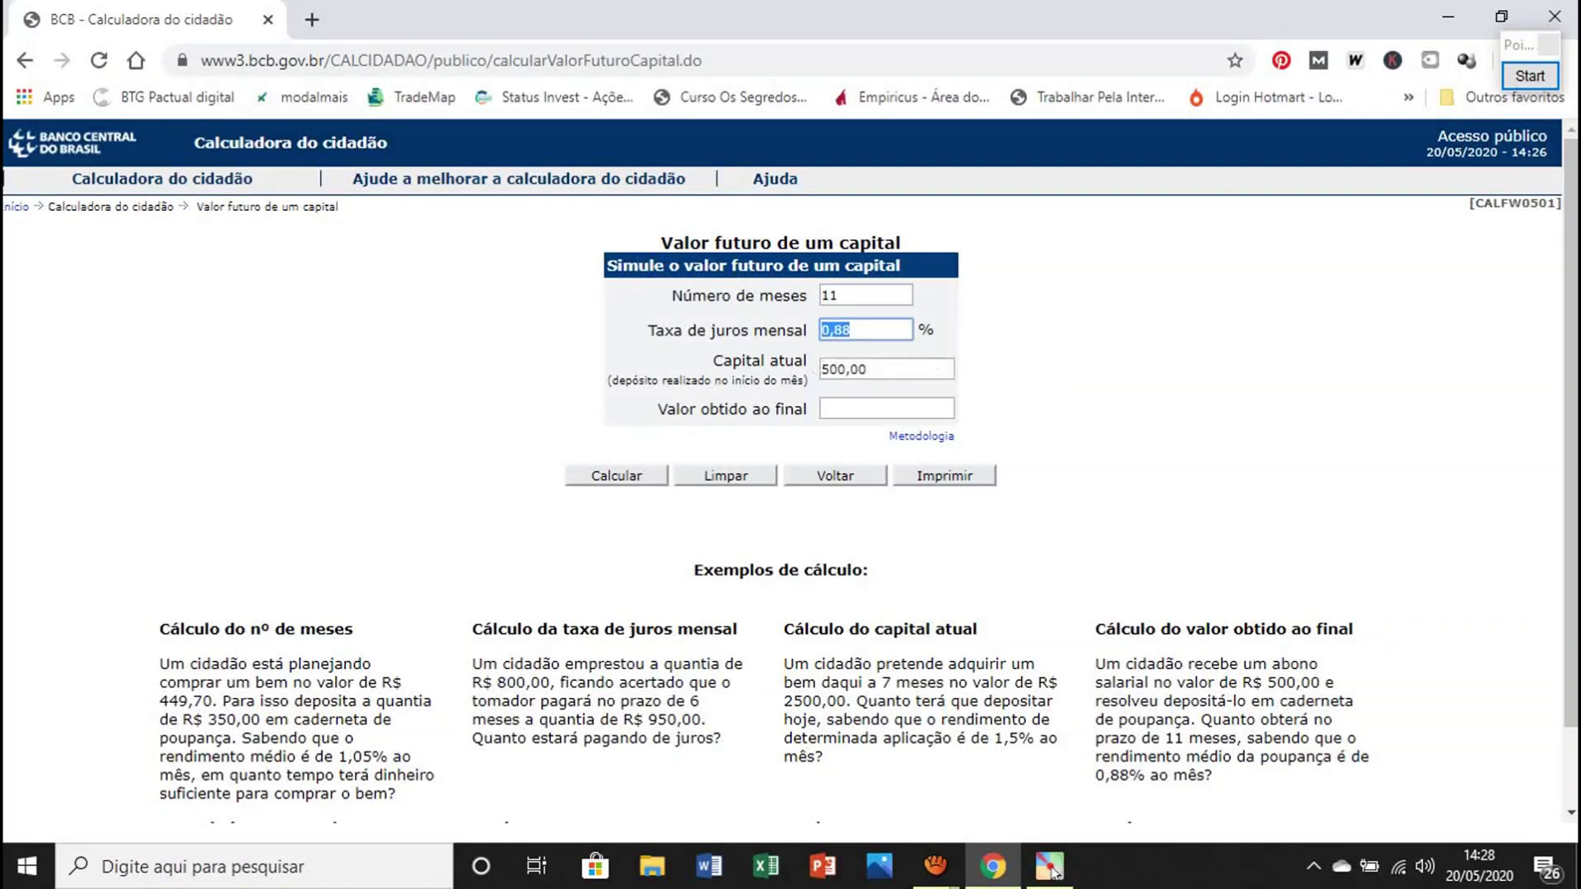
key(Tab)
key(Tab)
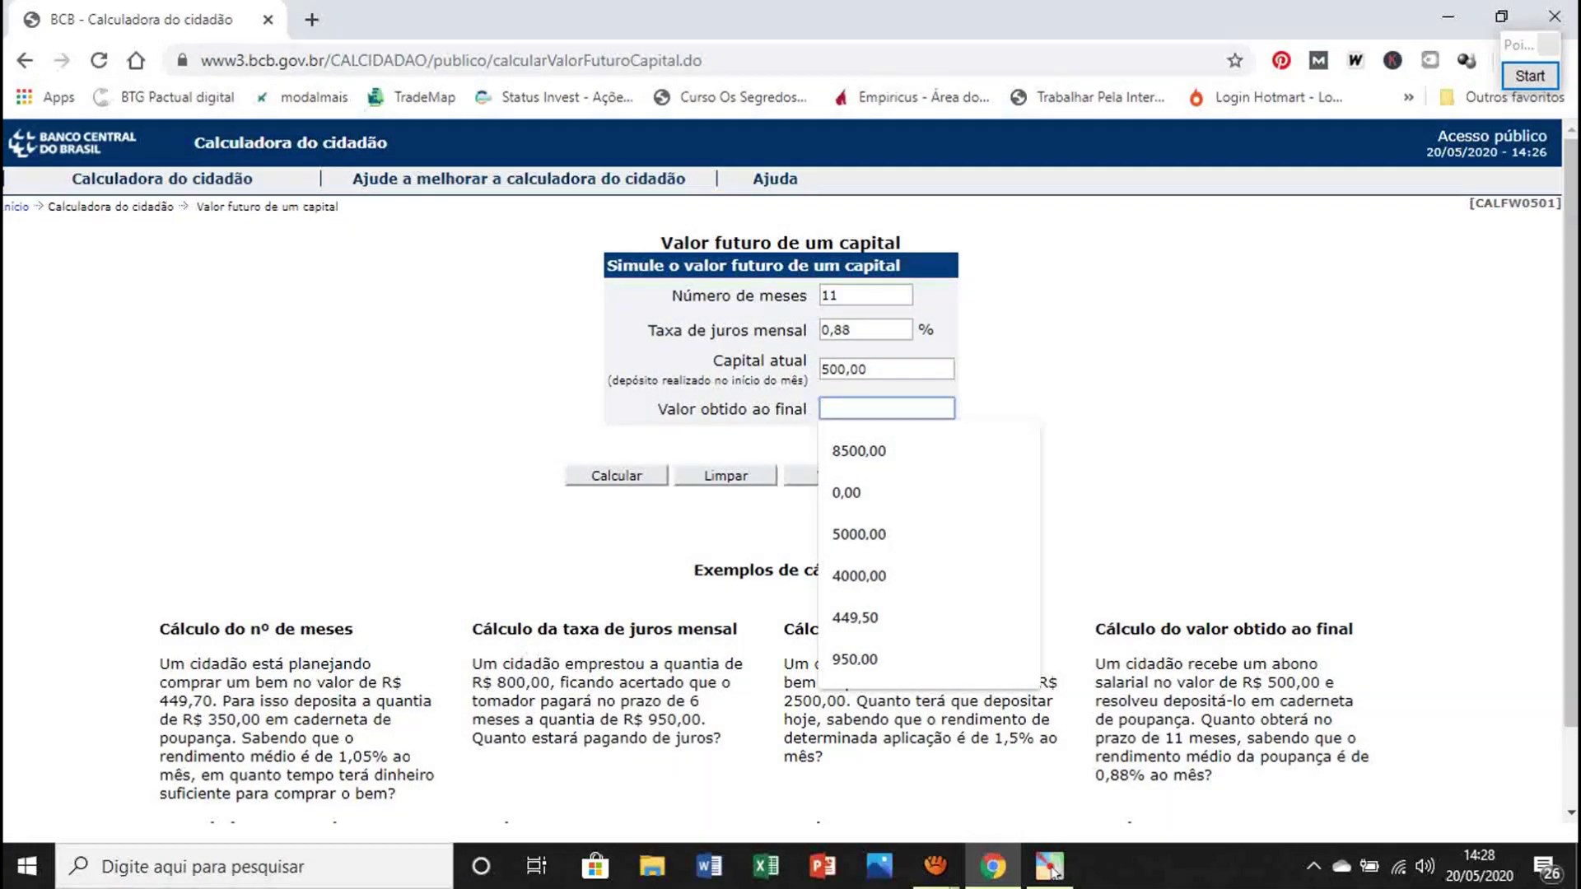
click(1052, 869)
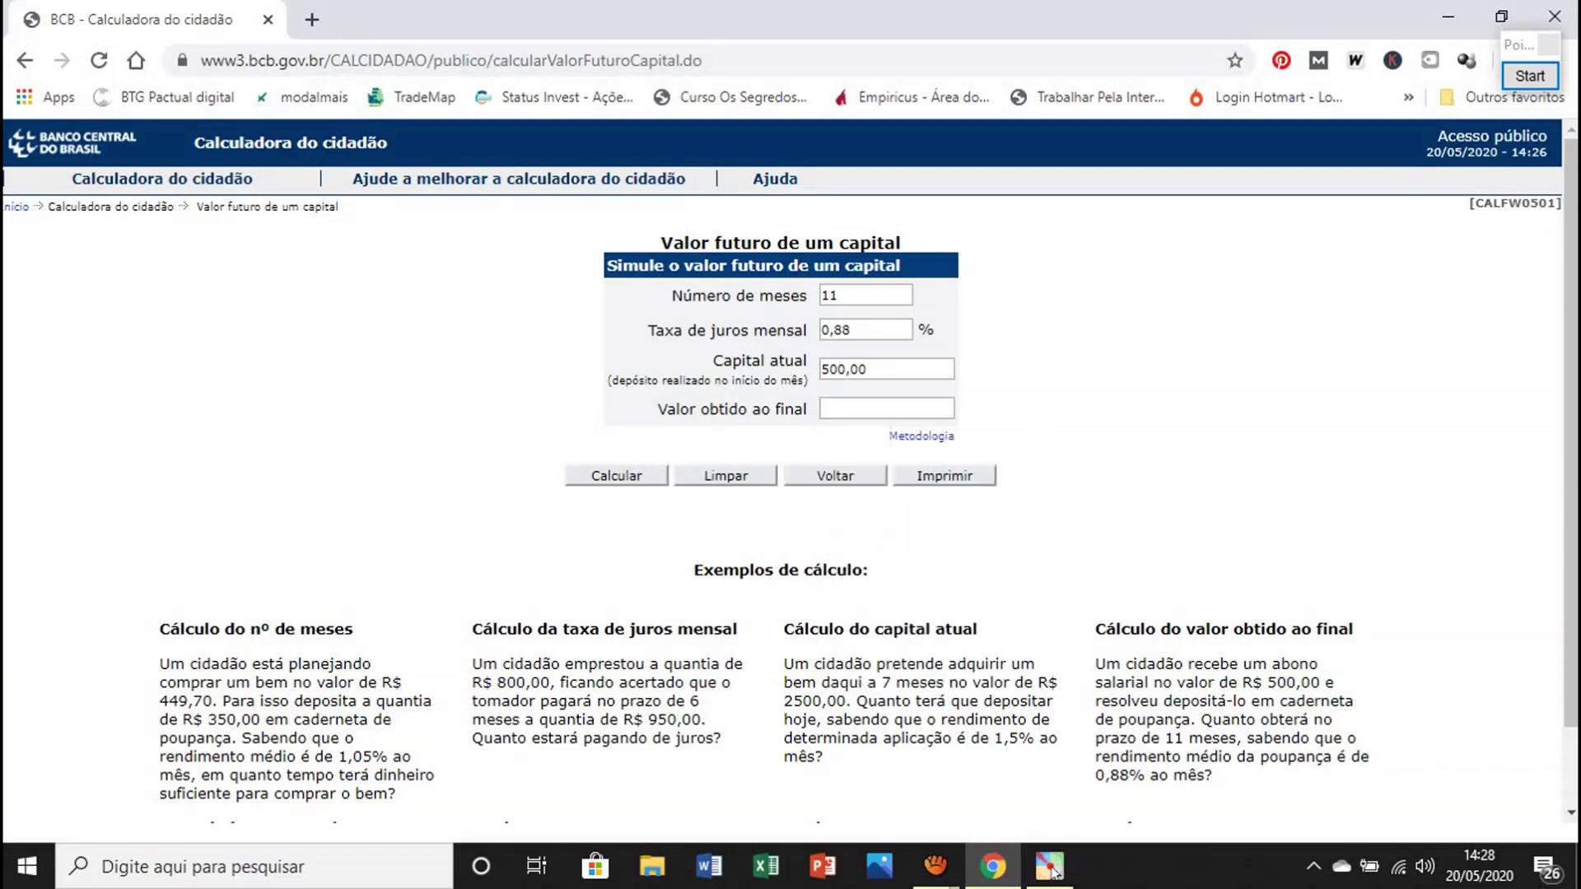
key(Return)
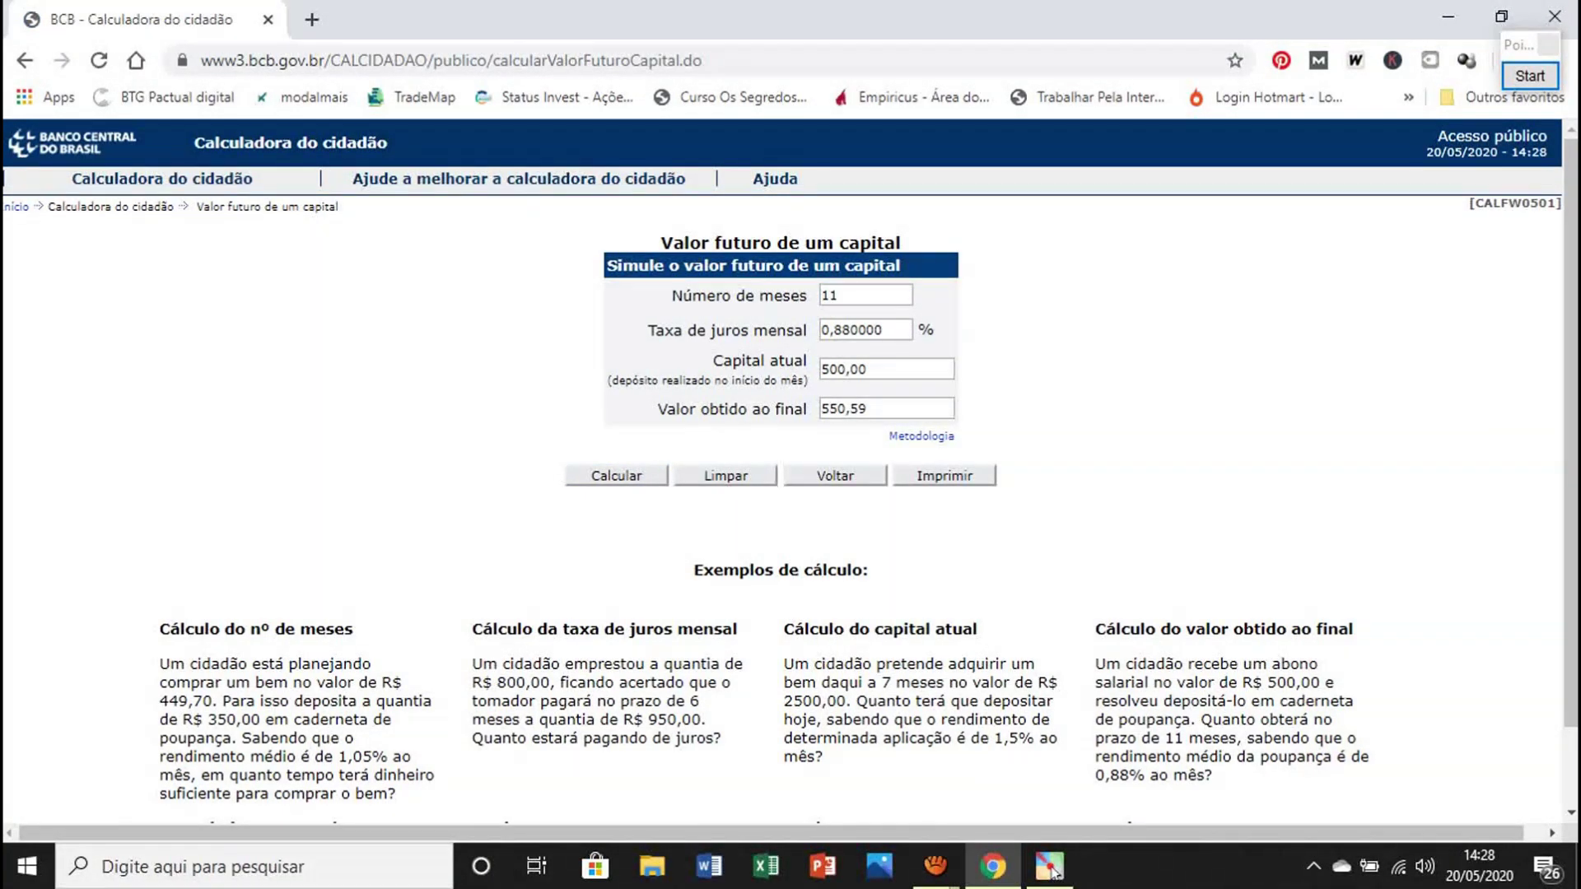
Step: Start annotating the screen and point a green arrow at the calculated final value
click(1530, 76)
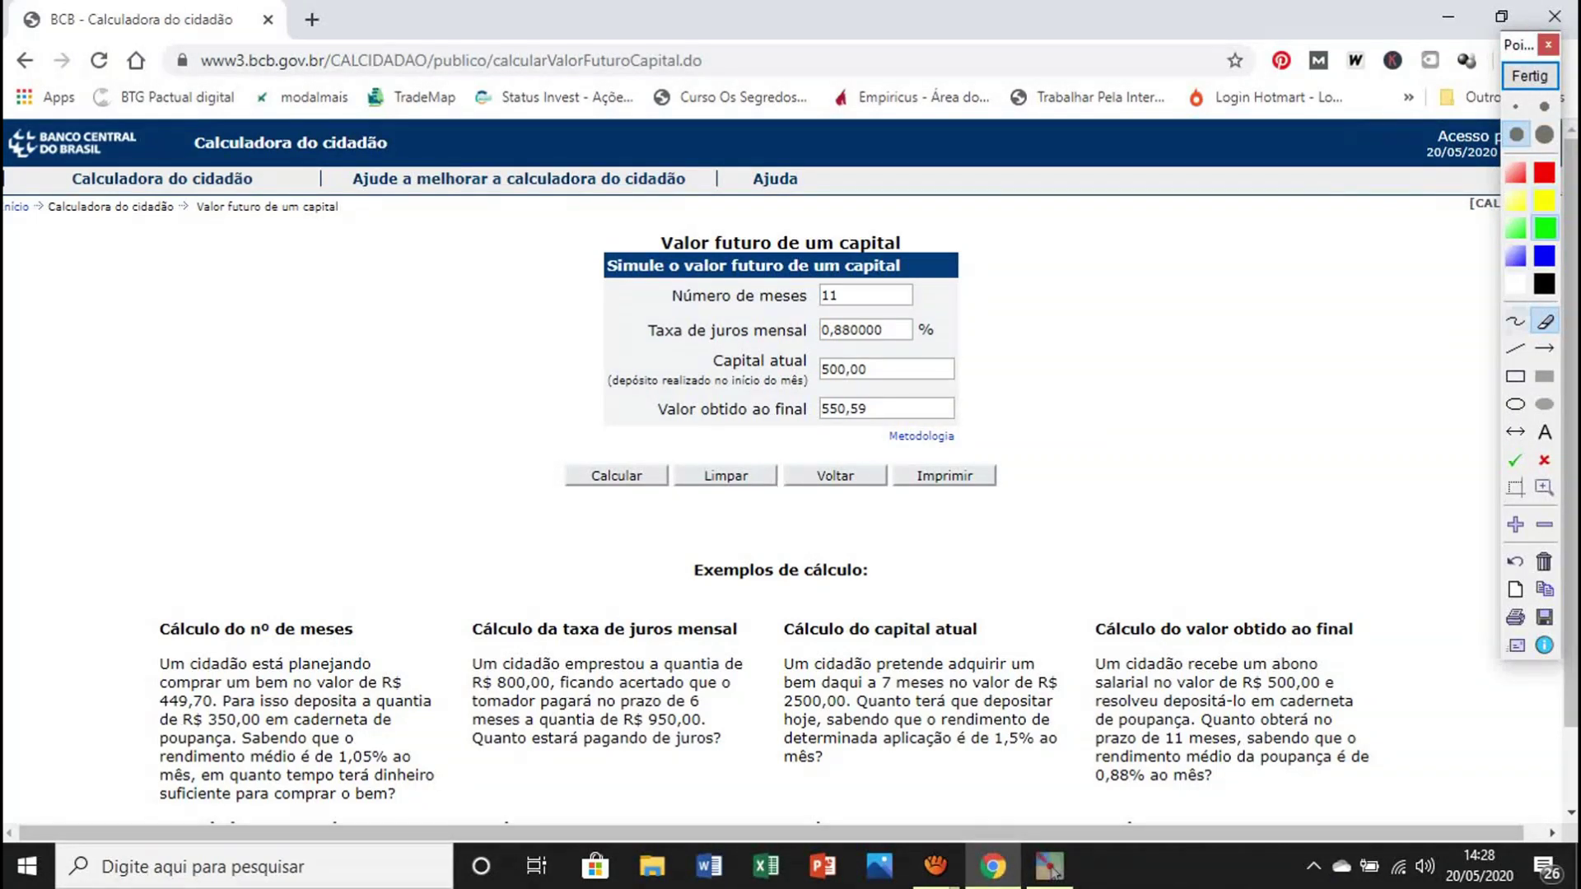
click(1545, 348)
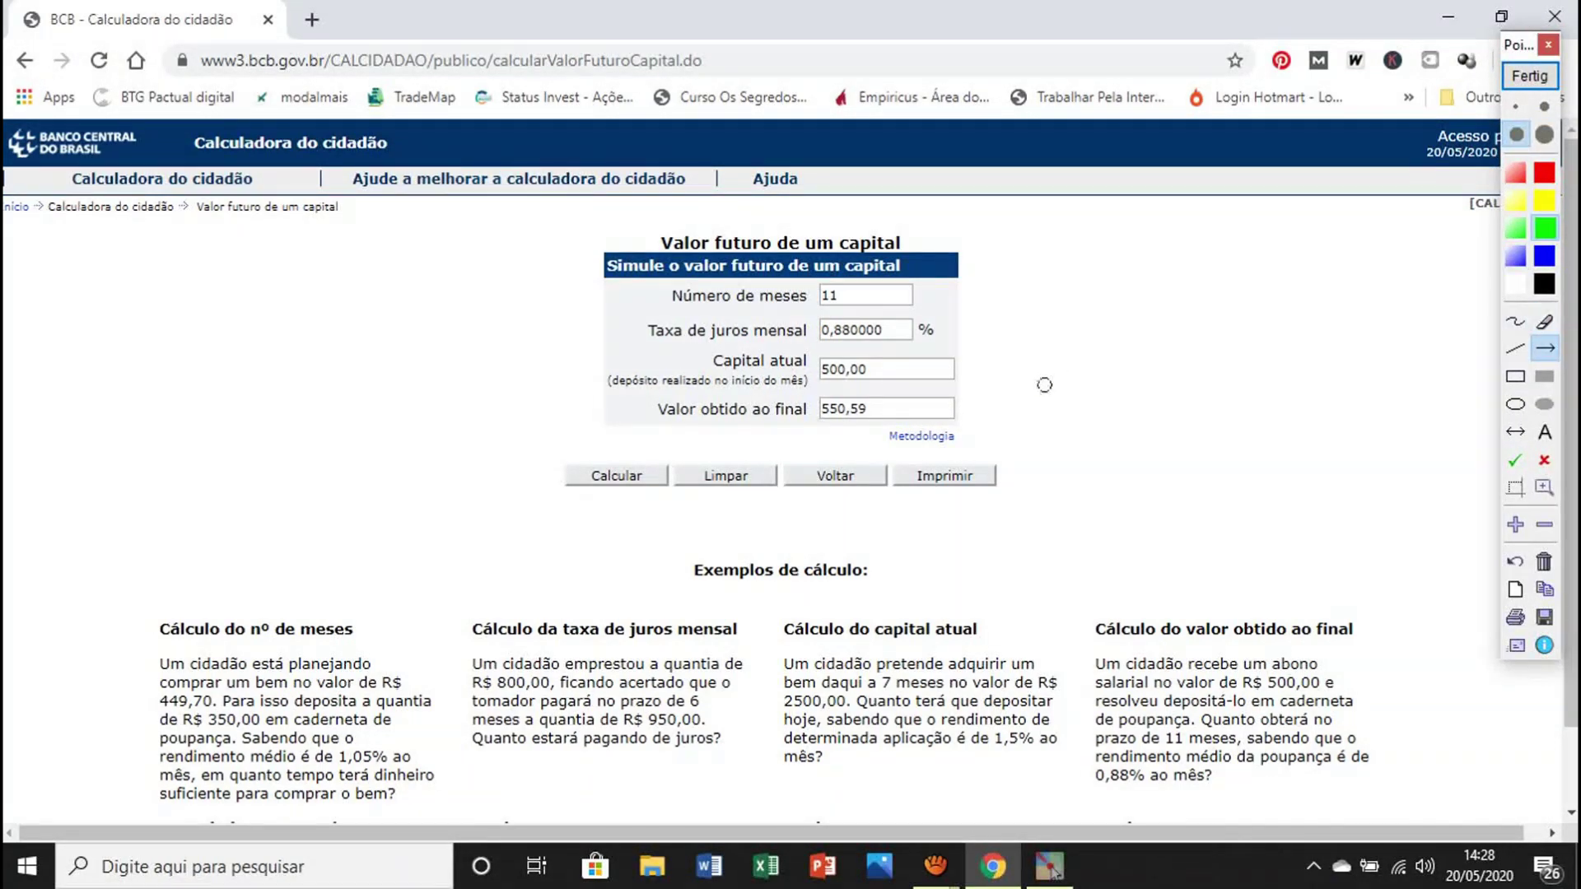
drag(1035, 393, 894, 408)
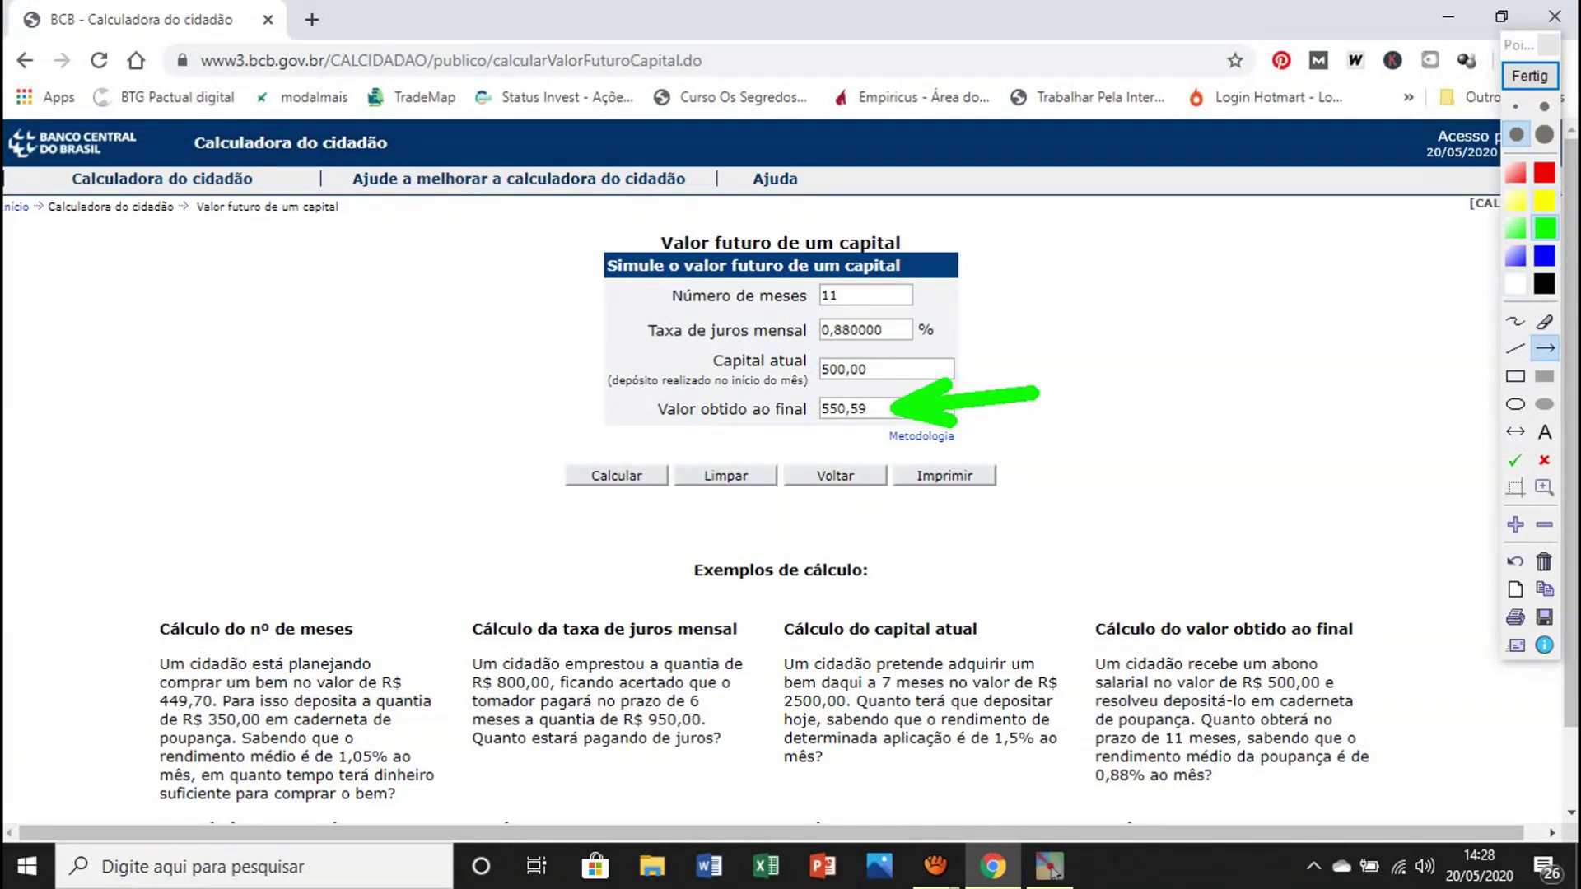
Step: Erase the green arrow beside the final value, finish annotating and clear the form
click(1544, 321)
click(963, 399)
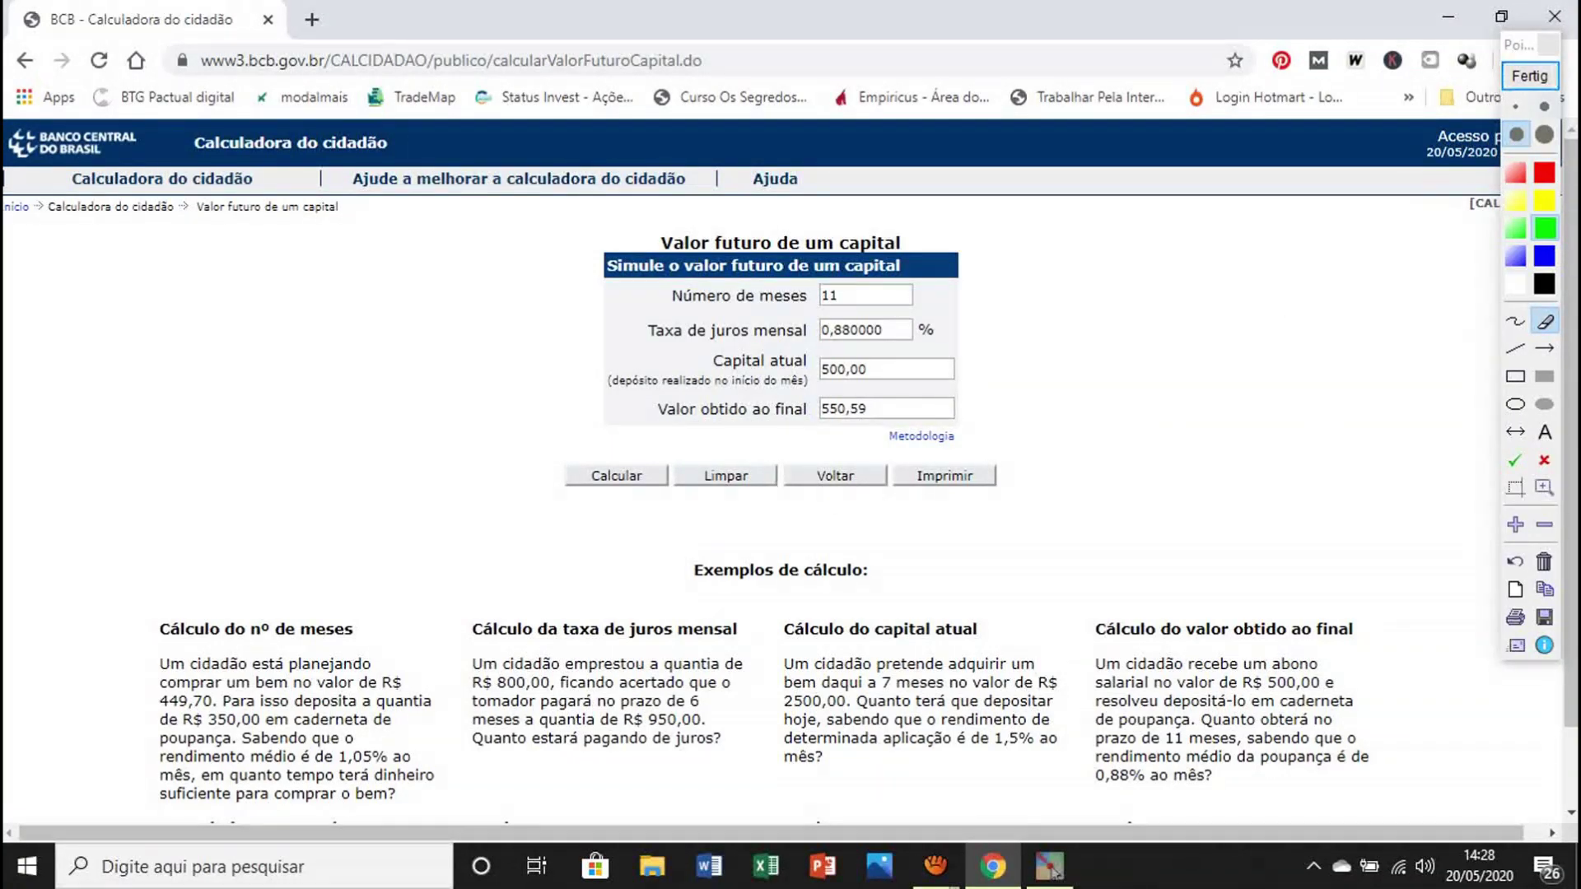
click(1529, 75)
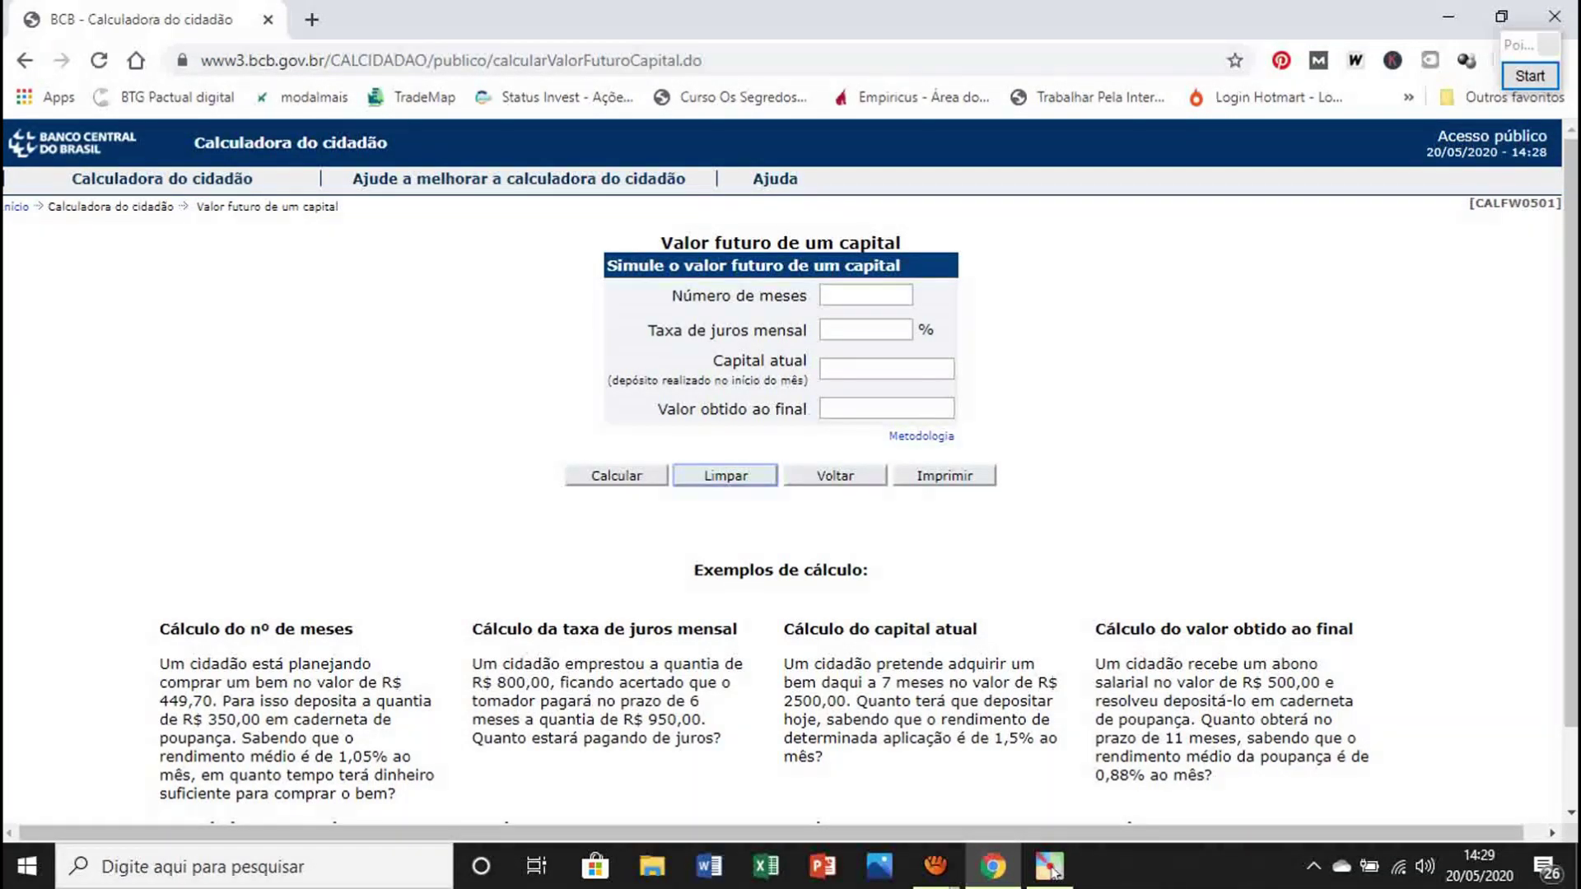
Step: Open the Correção de valores calculator and choose IGP-M (FGV) as the price index for the correction
mouse_move(162, 179)
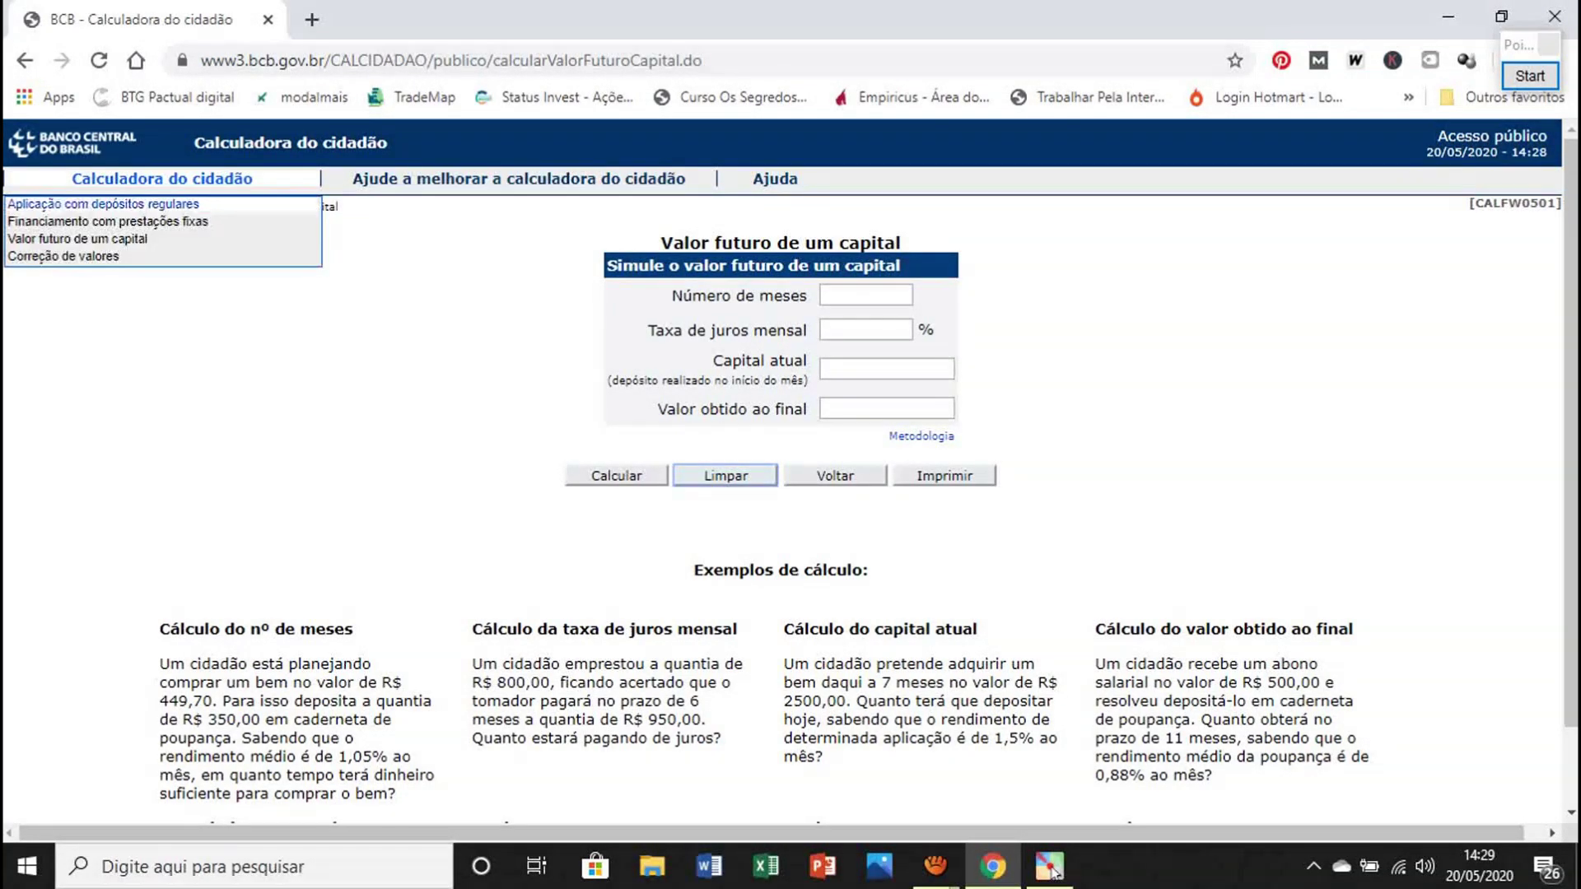
click(64, 256)
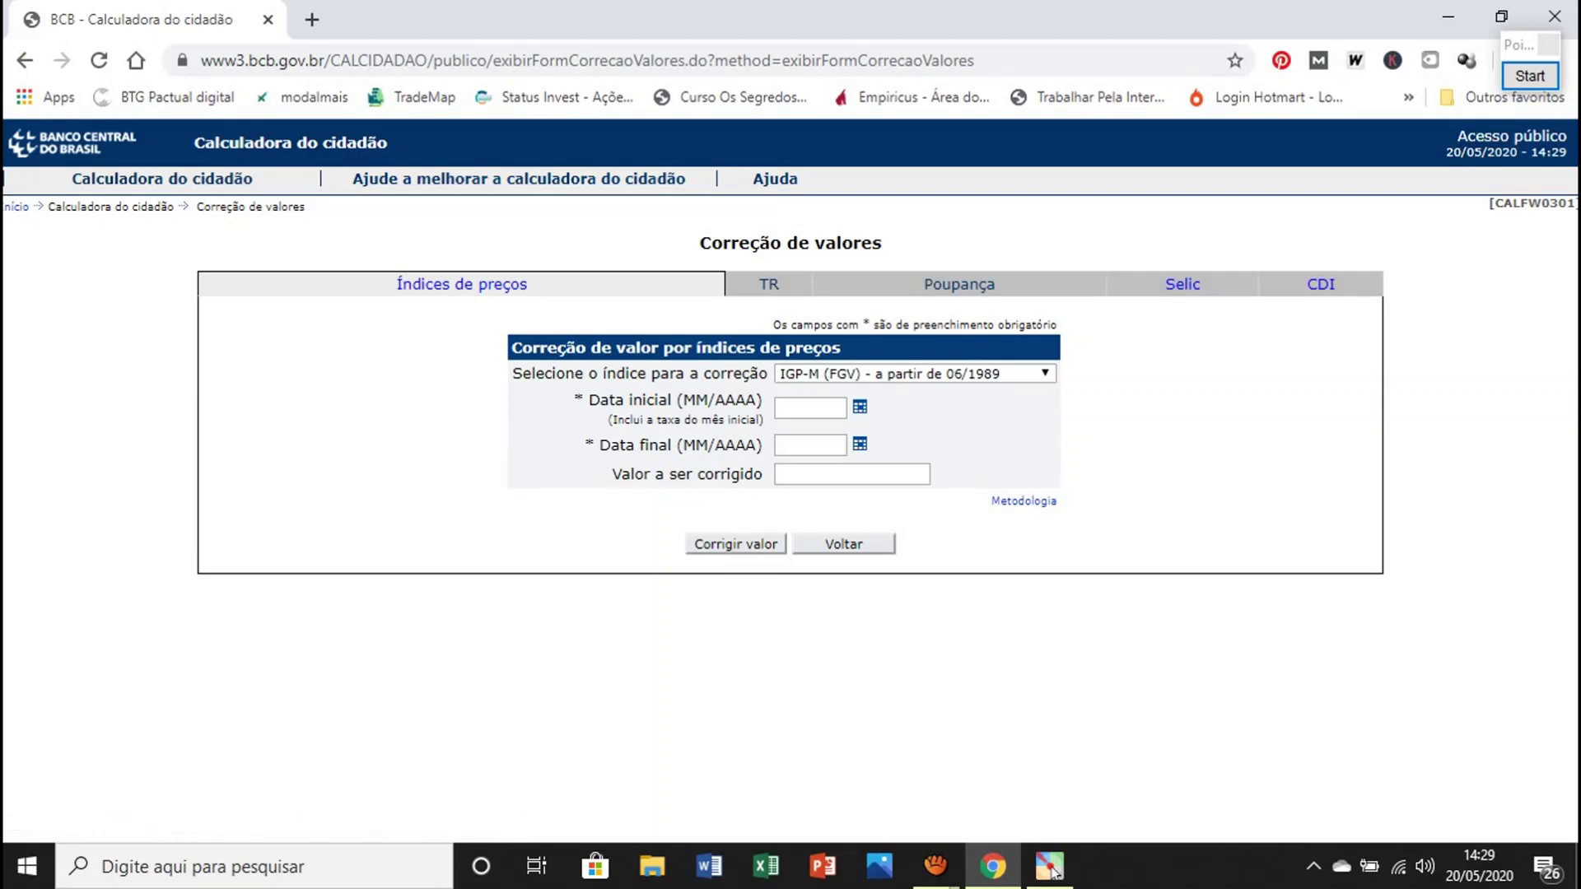
click(1045, 373)
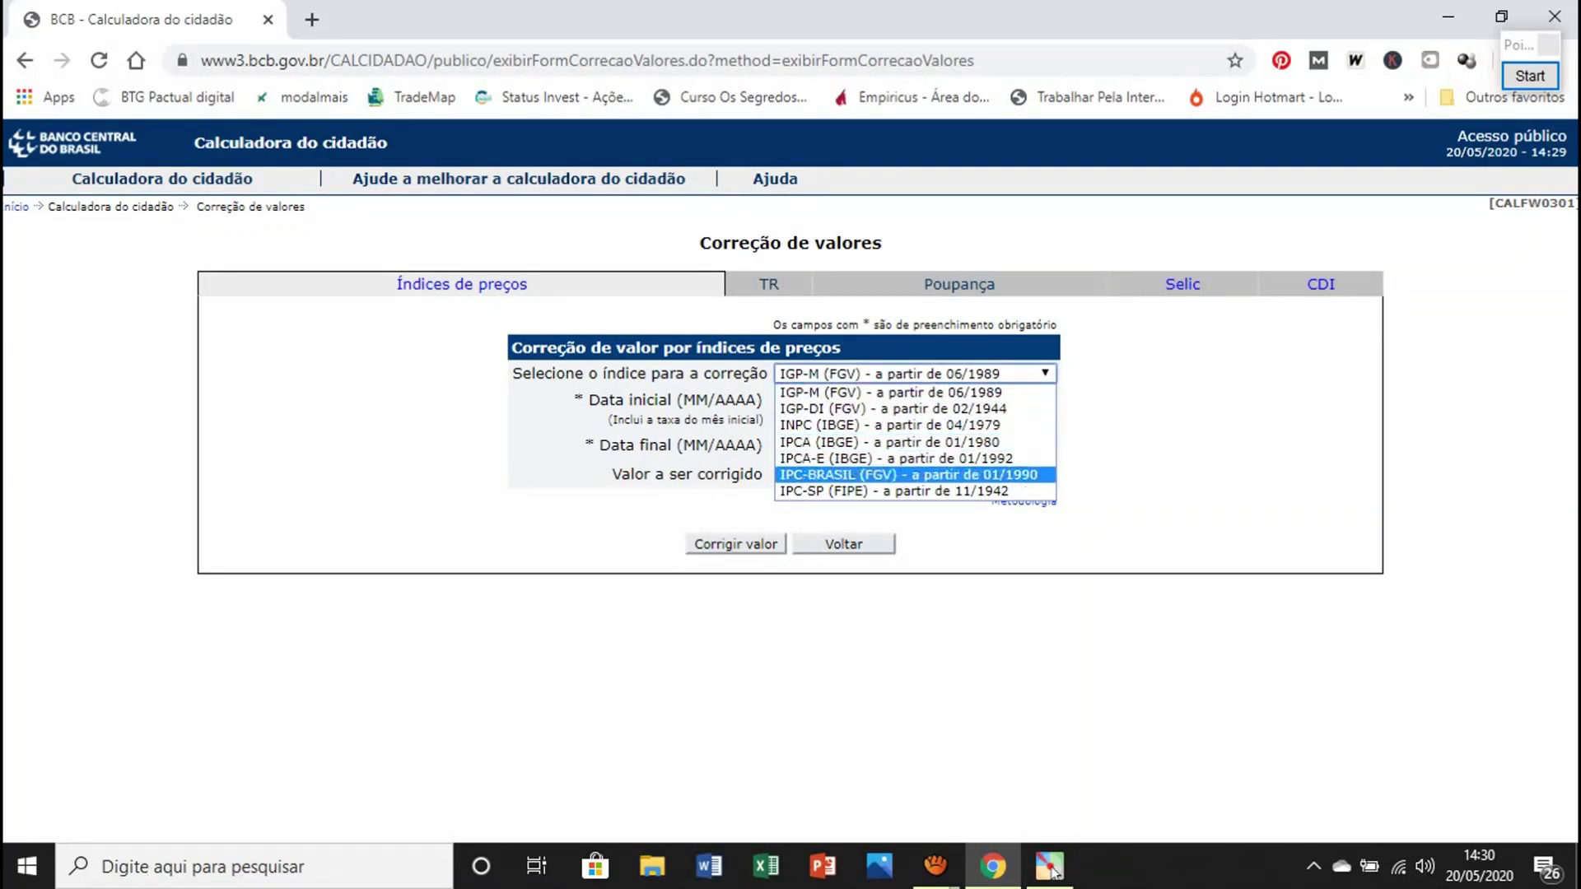
key(Up)
key(Up)
key(Up)
key(Up)
key(Up)
key(Up)
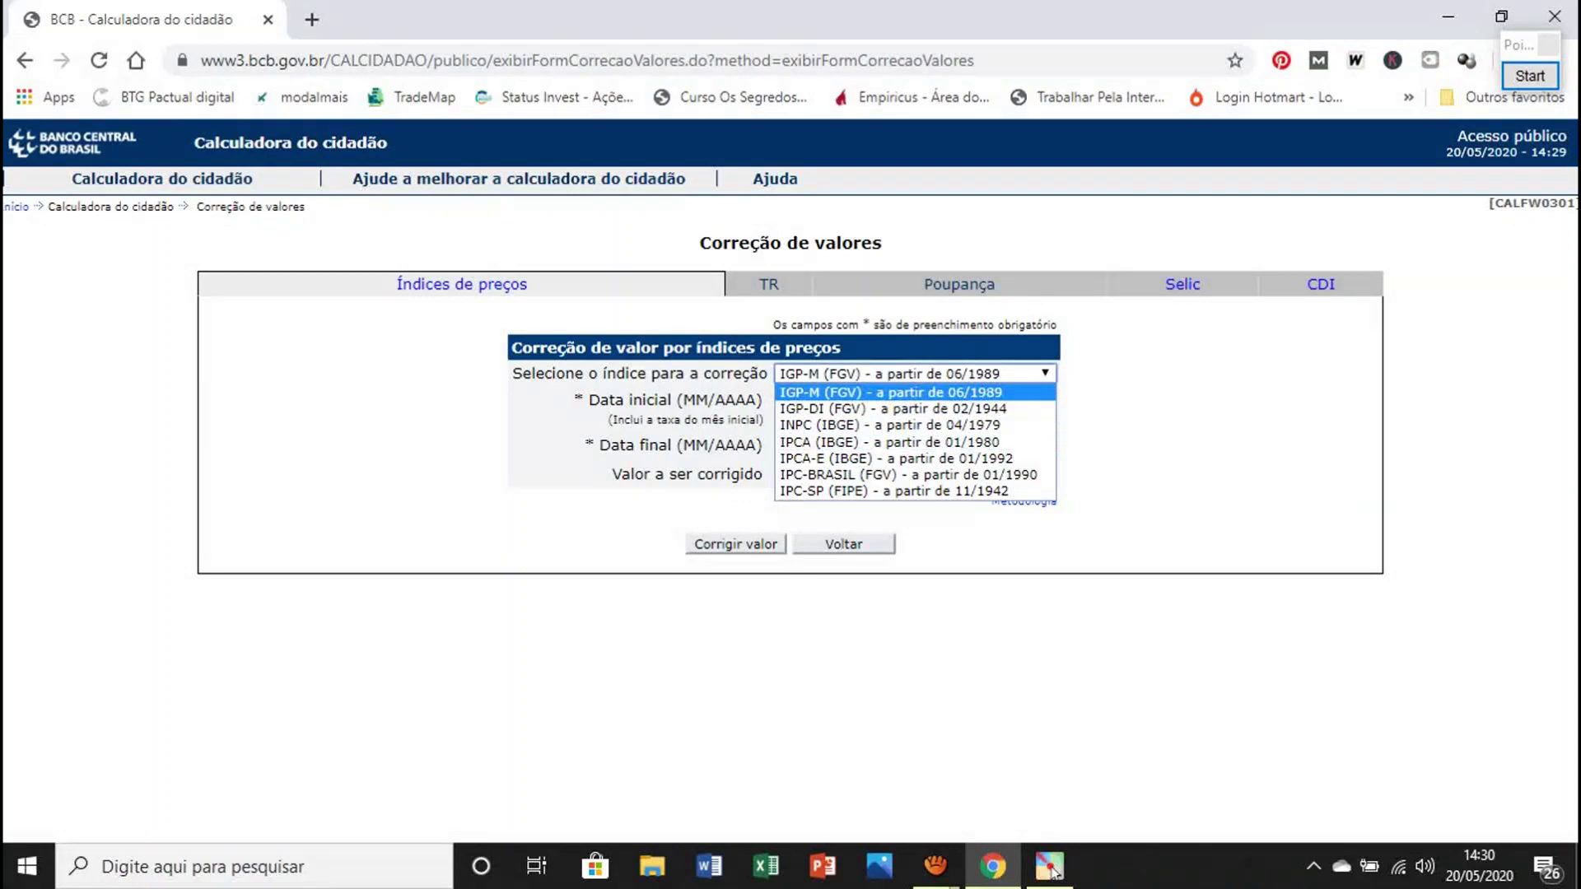
key(Return)
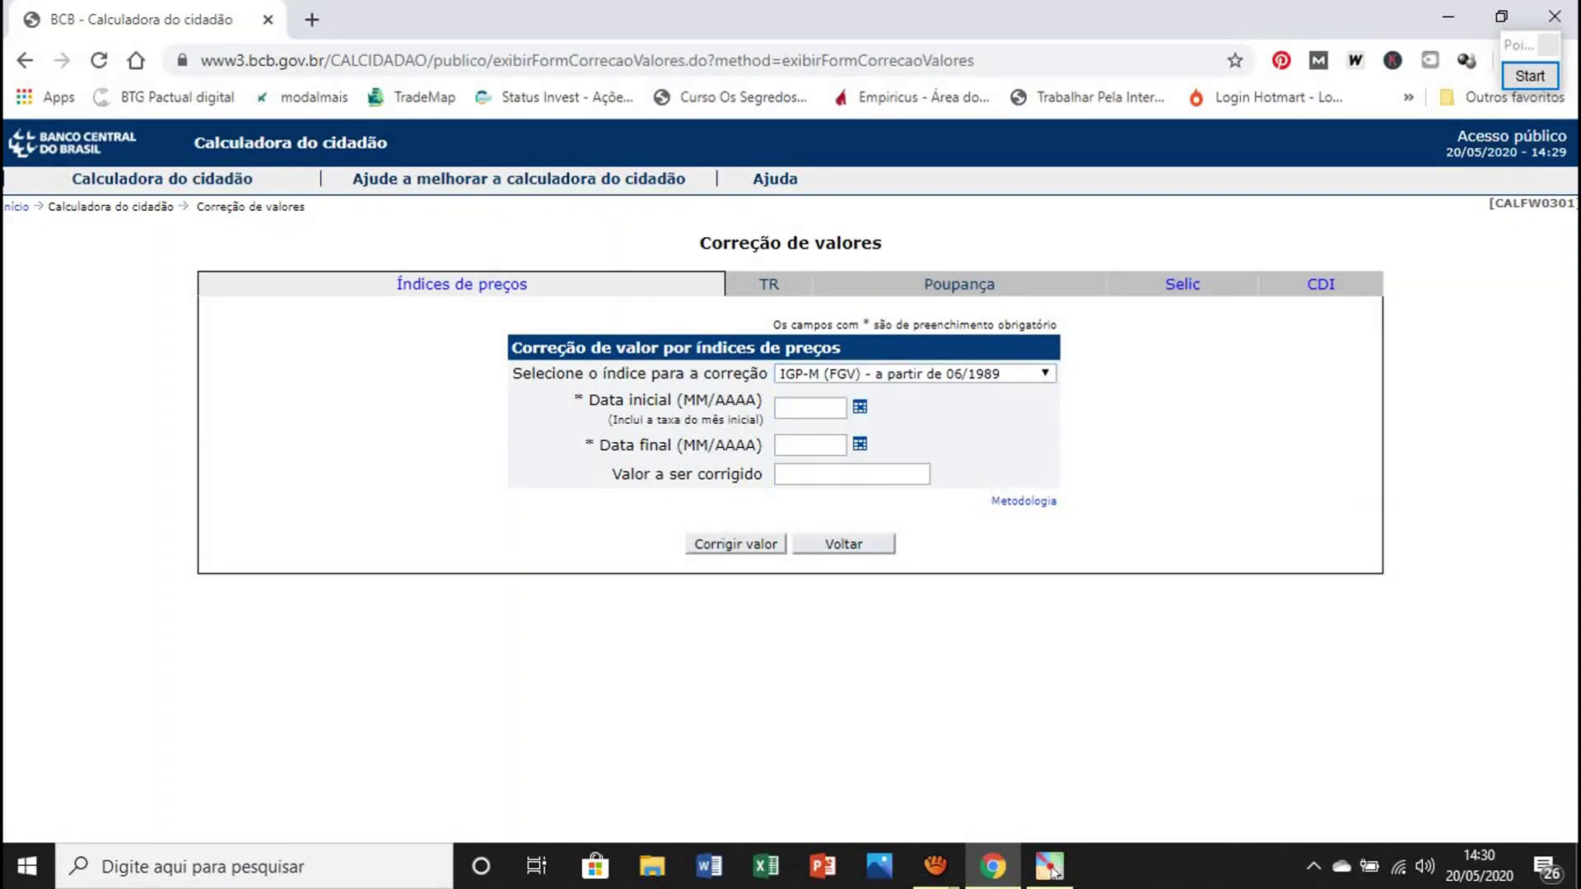
Step: Examine the date and value fields of the price index correction and the form for the TR correction
key(Tab)
key(Tab)
key(Tab)
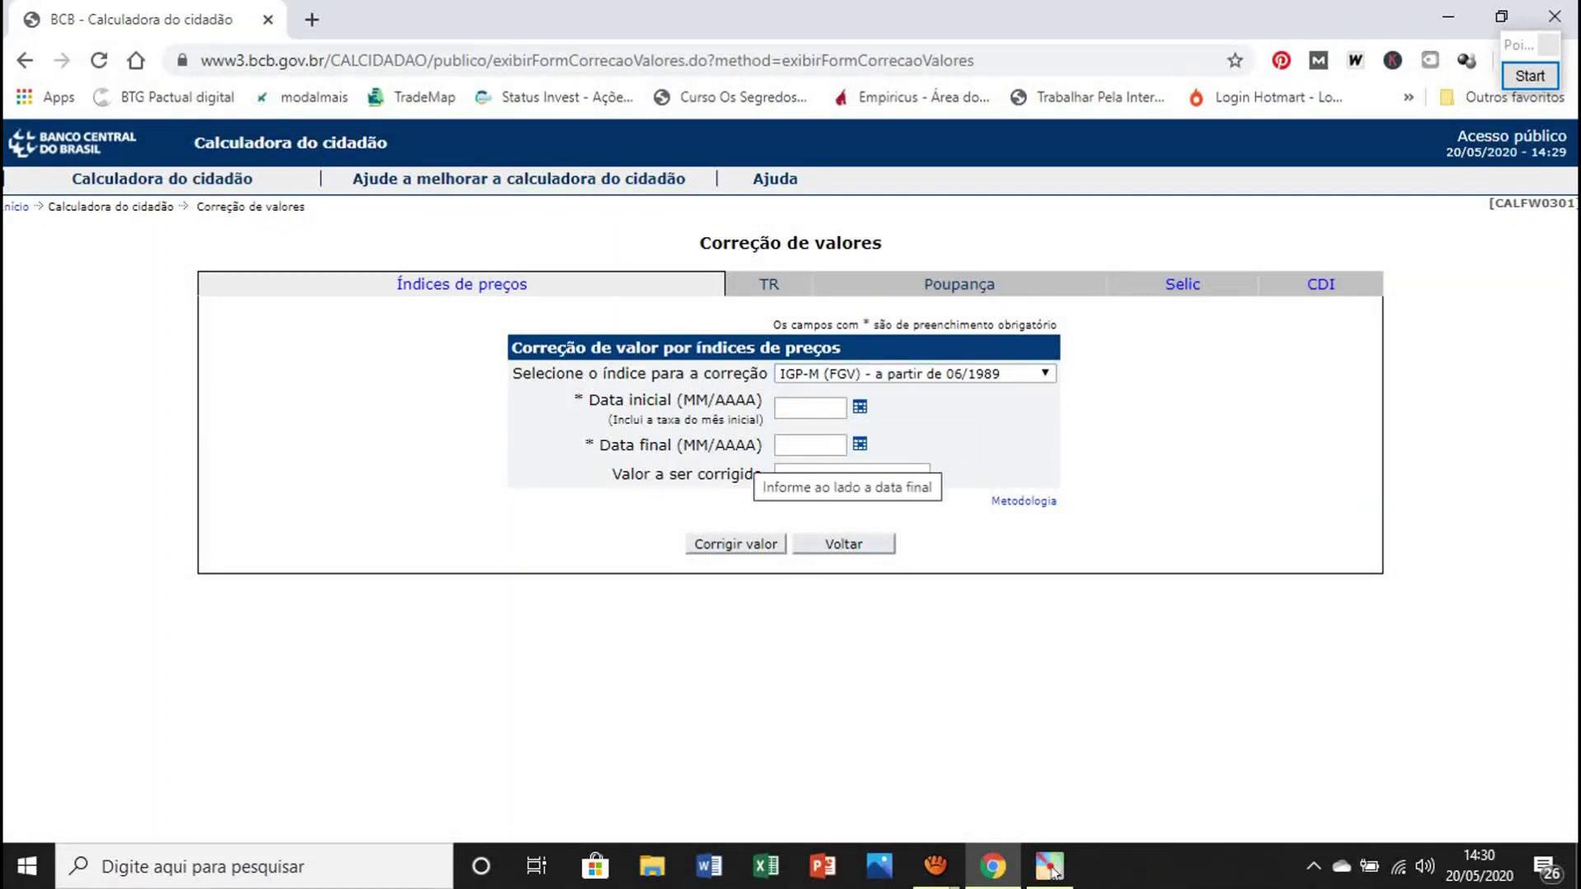
key(Tab)
key(Tab)
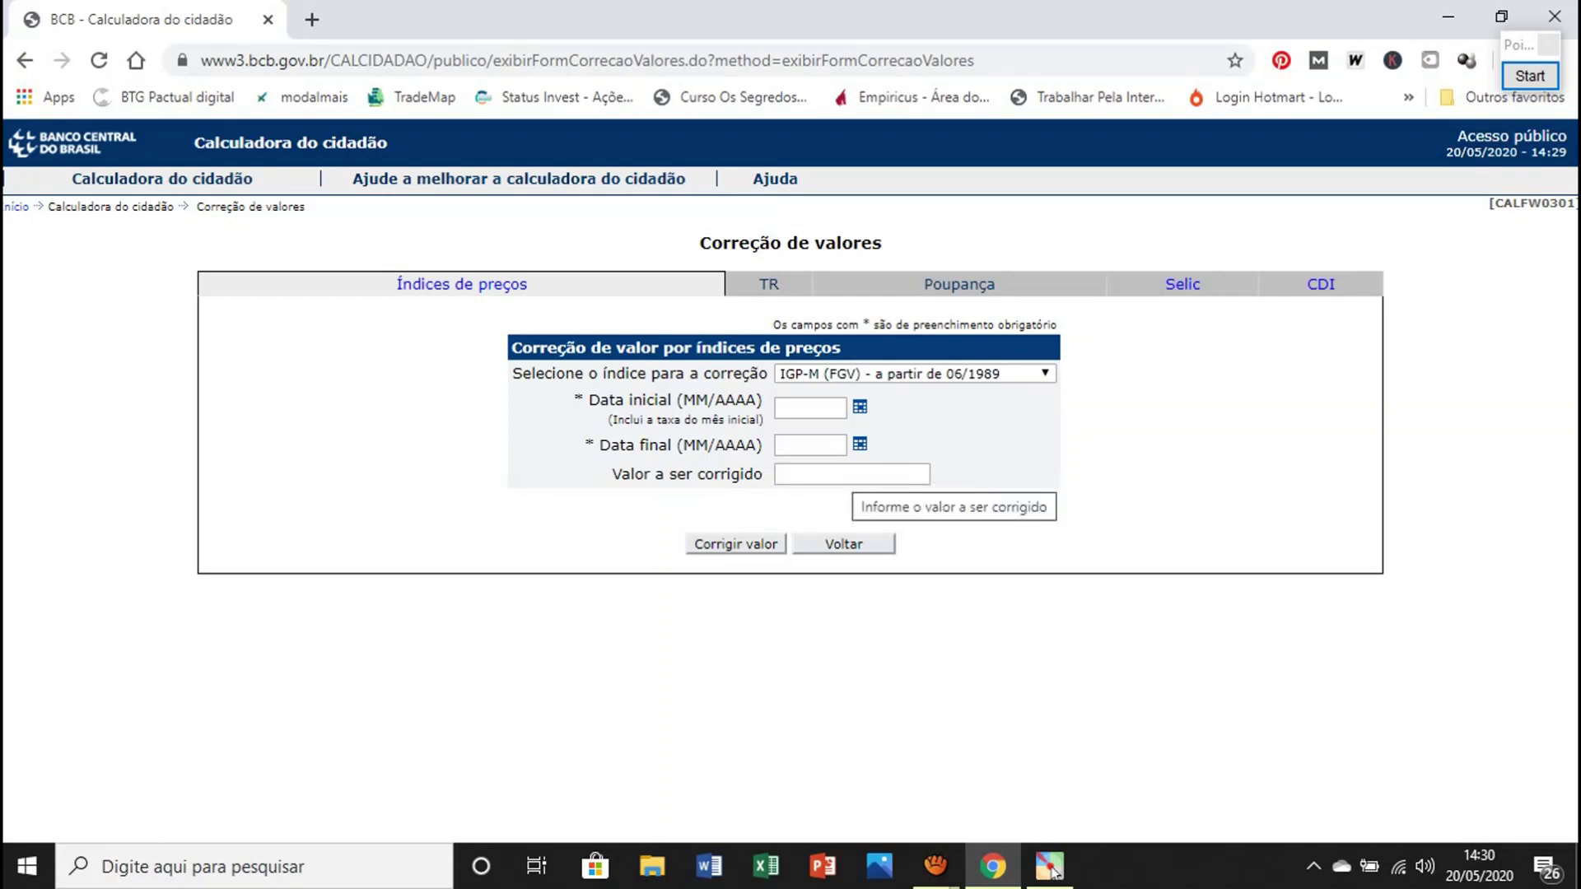
key(Tab)
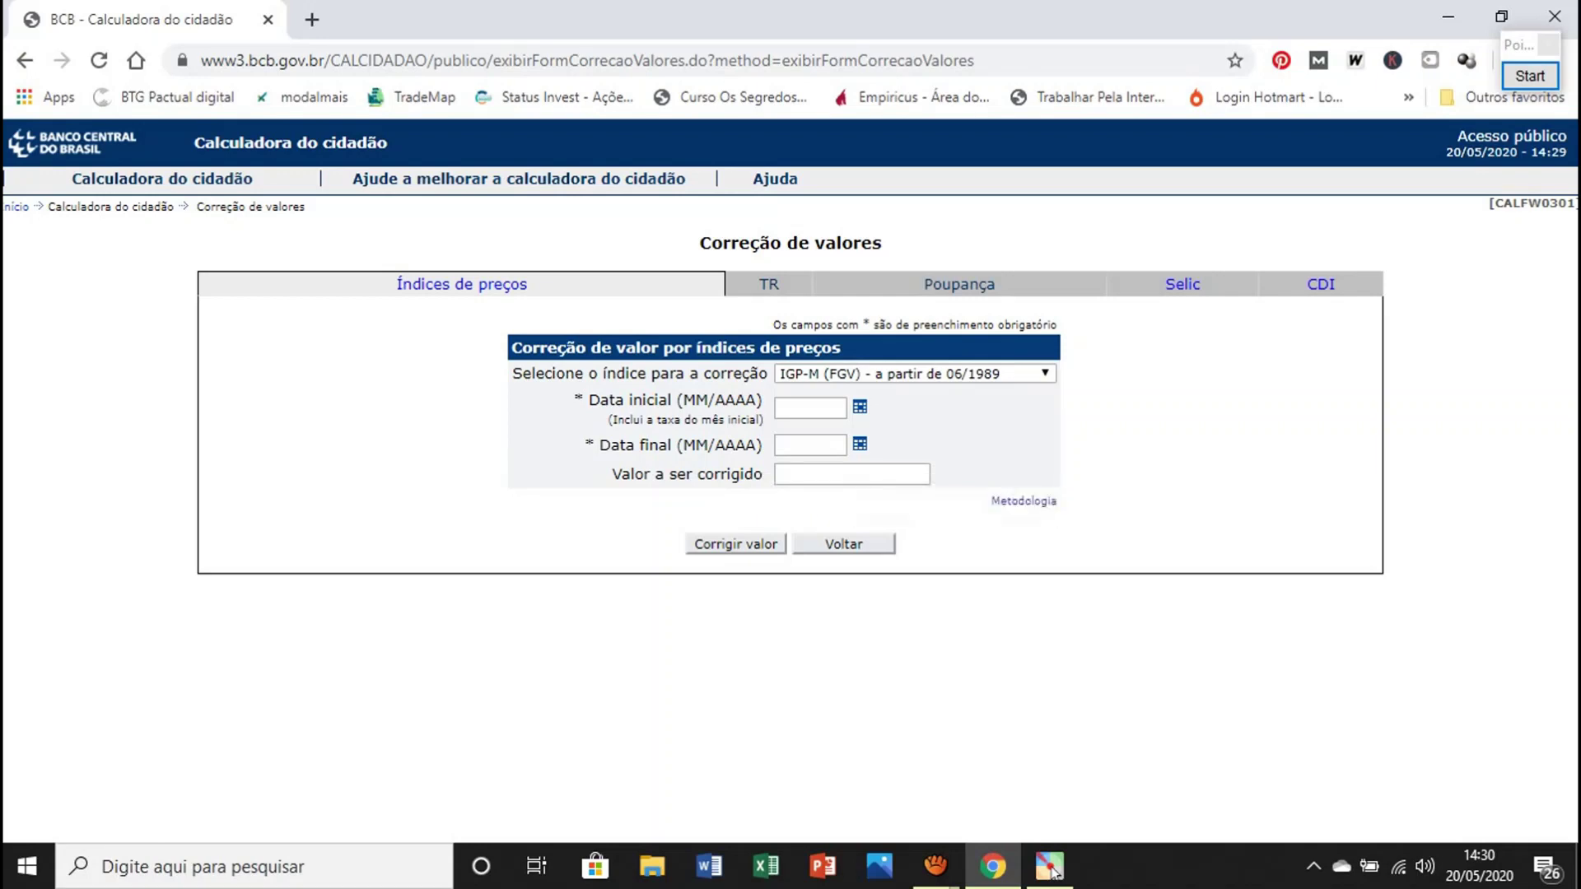
click(769, 285)
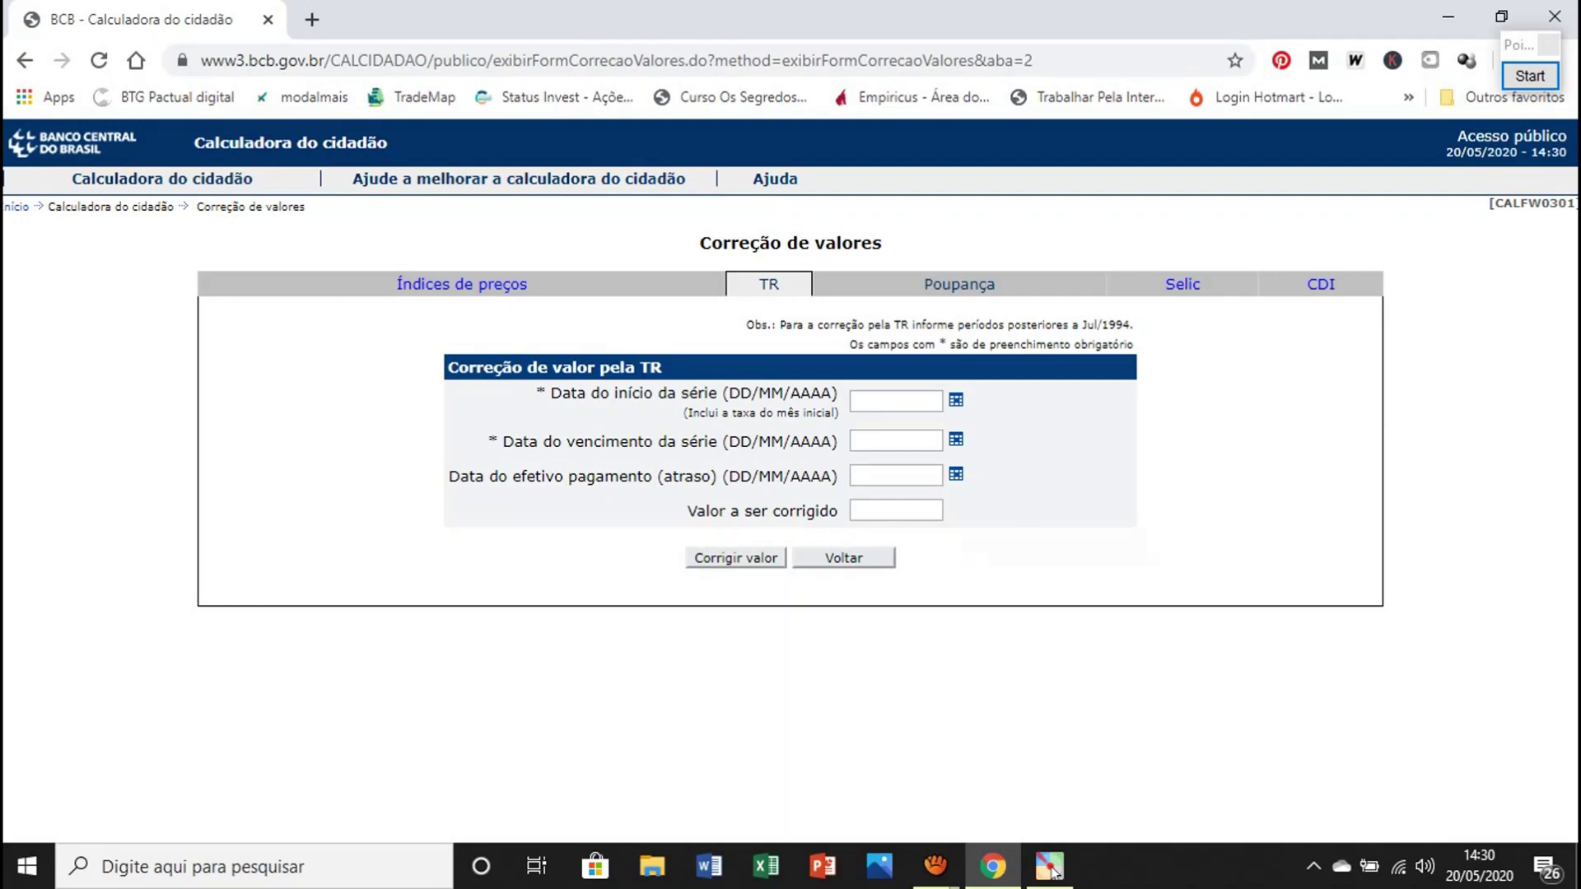
Step: Open the Poupança correction form and set its initial date to 05/04/2015
click(959, 284)
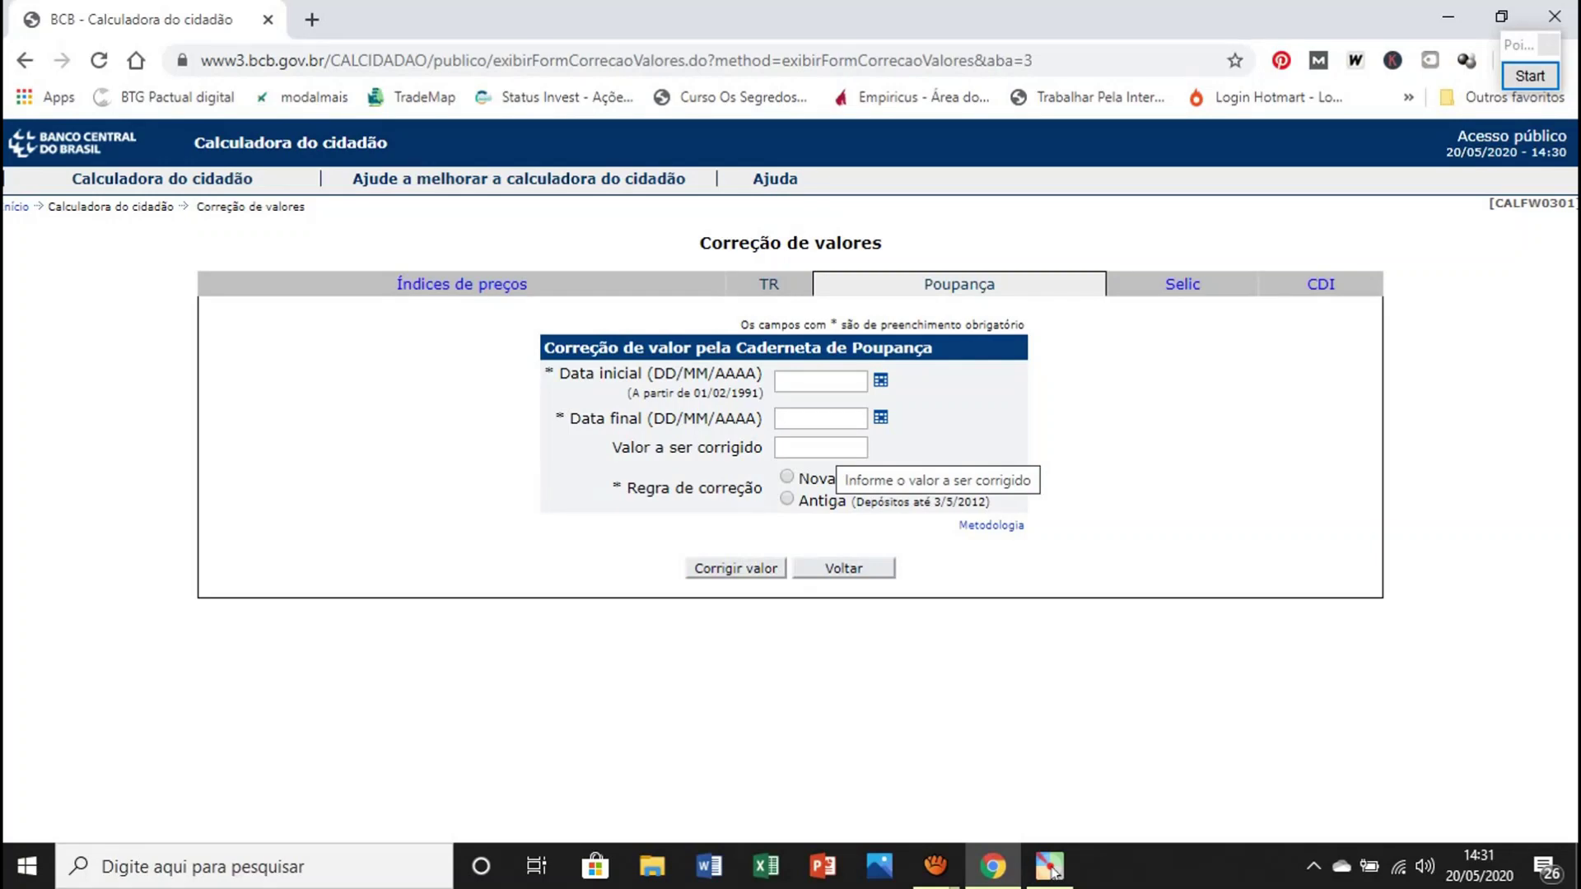
click(819, 381)
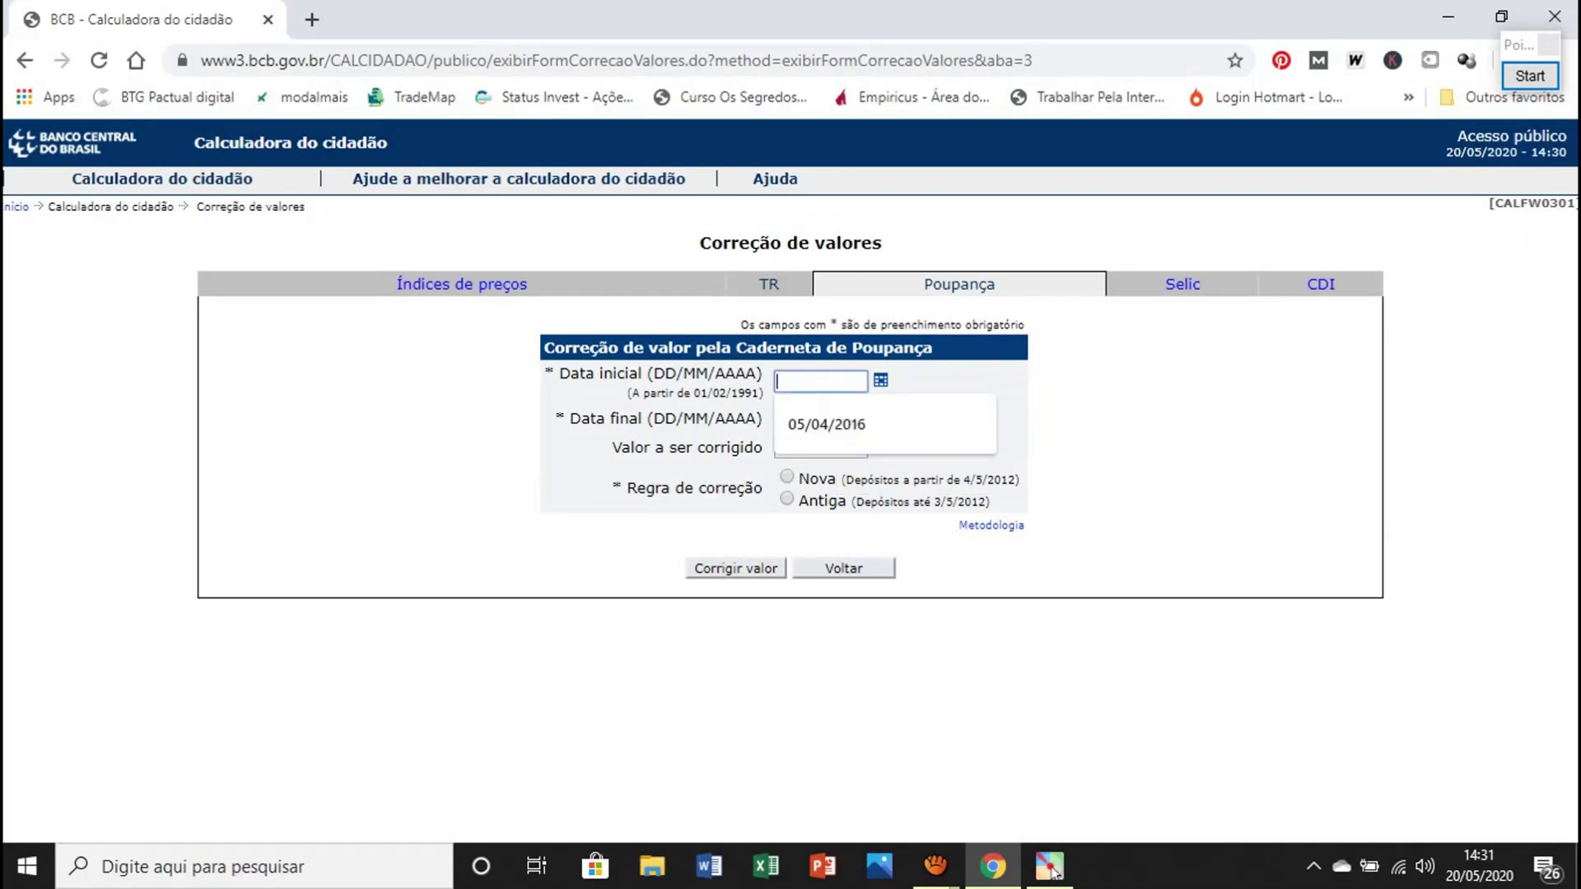
drag(608, 447, 1036, 527)
click(820, 381)
text(05/01/04/2)
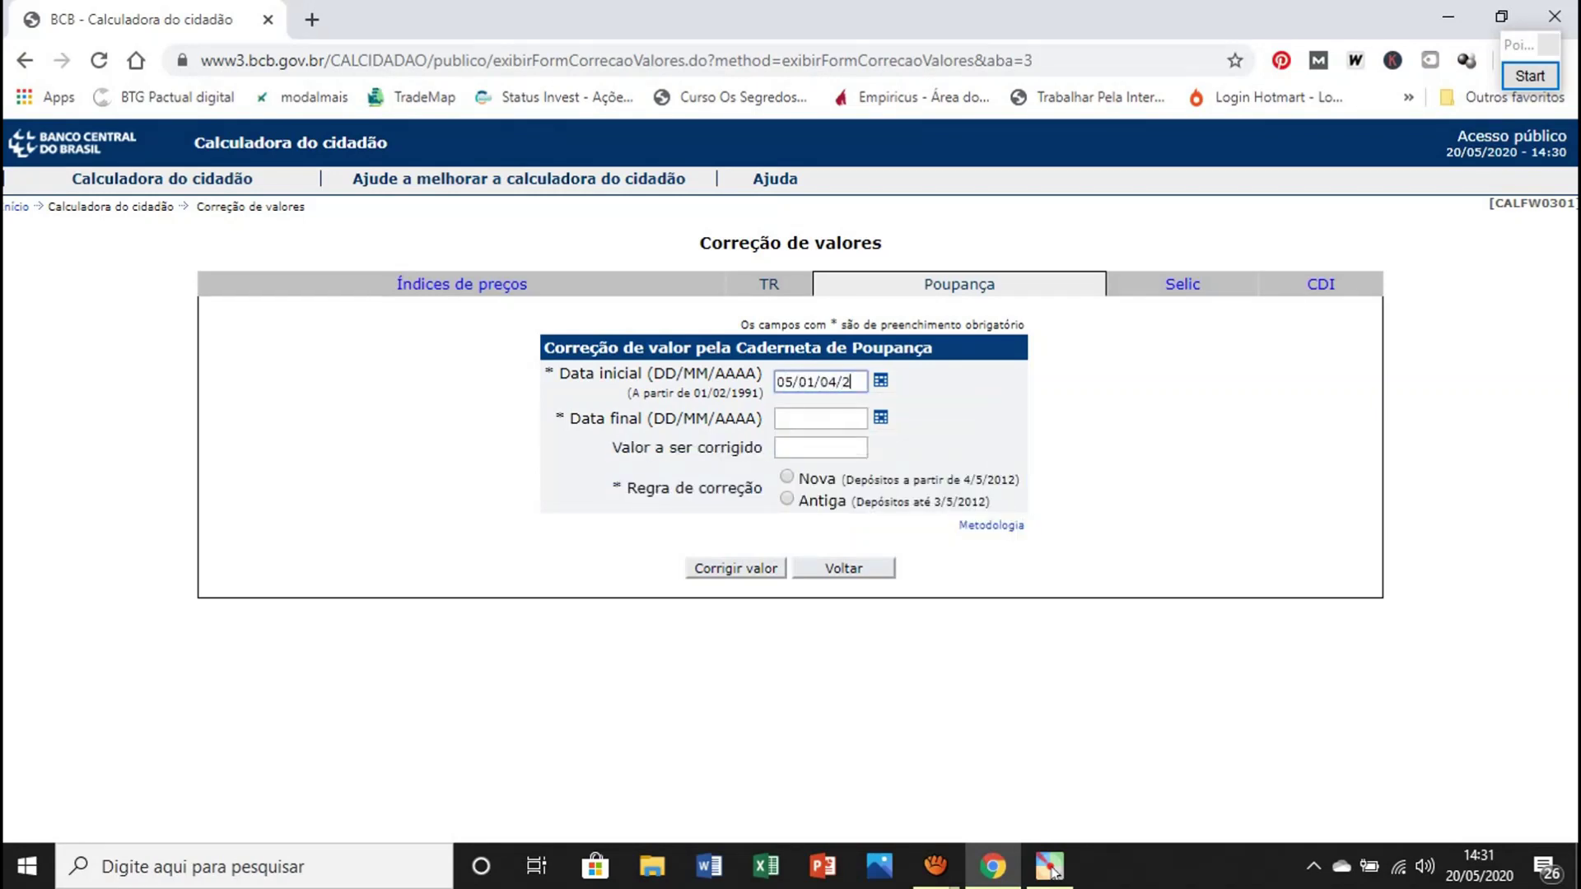
key(BackSpace)
key(BackSpace)
key(BackSpace)
key(BackSpace)
key(BackSpace)
key(BackSpace)
key(BackSpace)
key(BackSpace)
key(BackSpace)
key(BackSpace)
text(05/04)
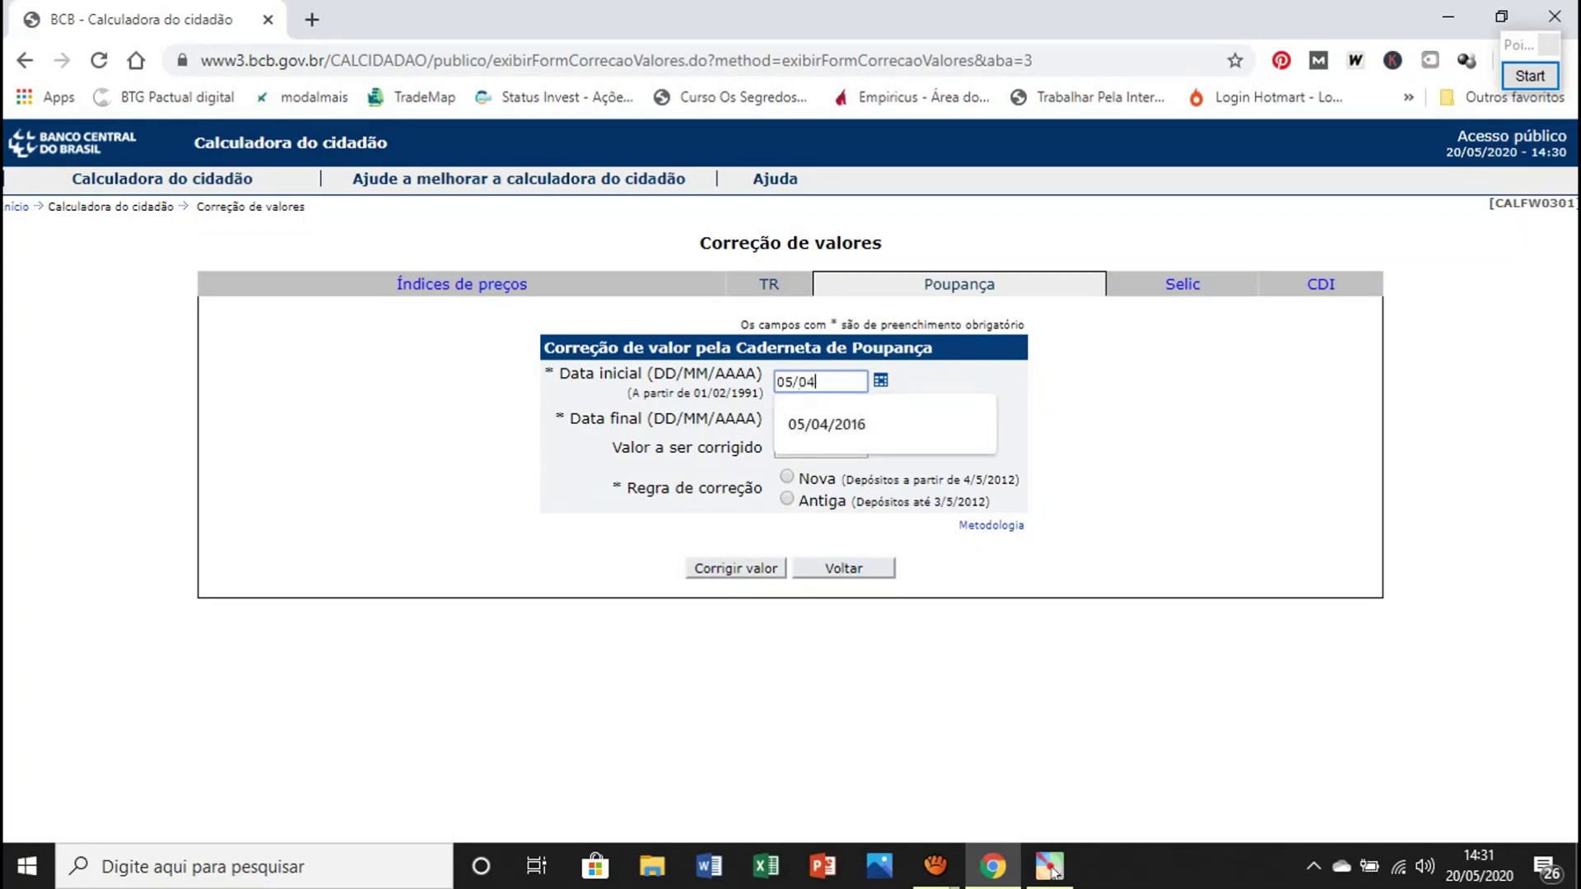
text(/2015)
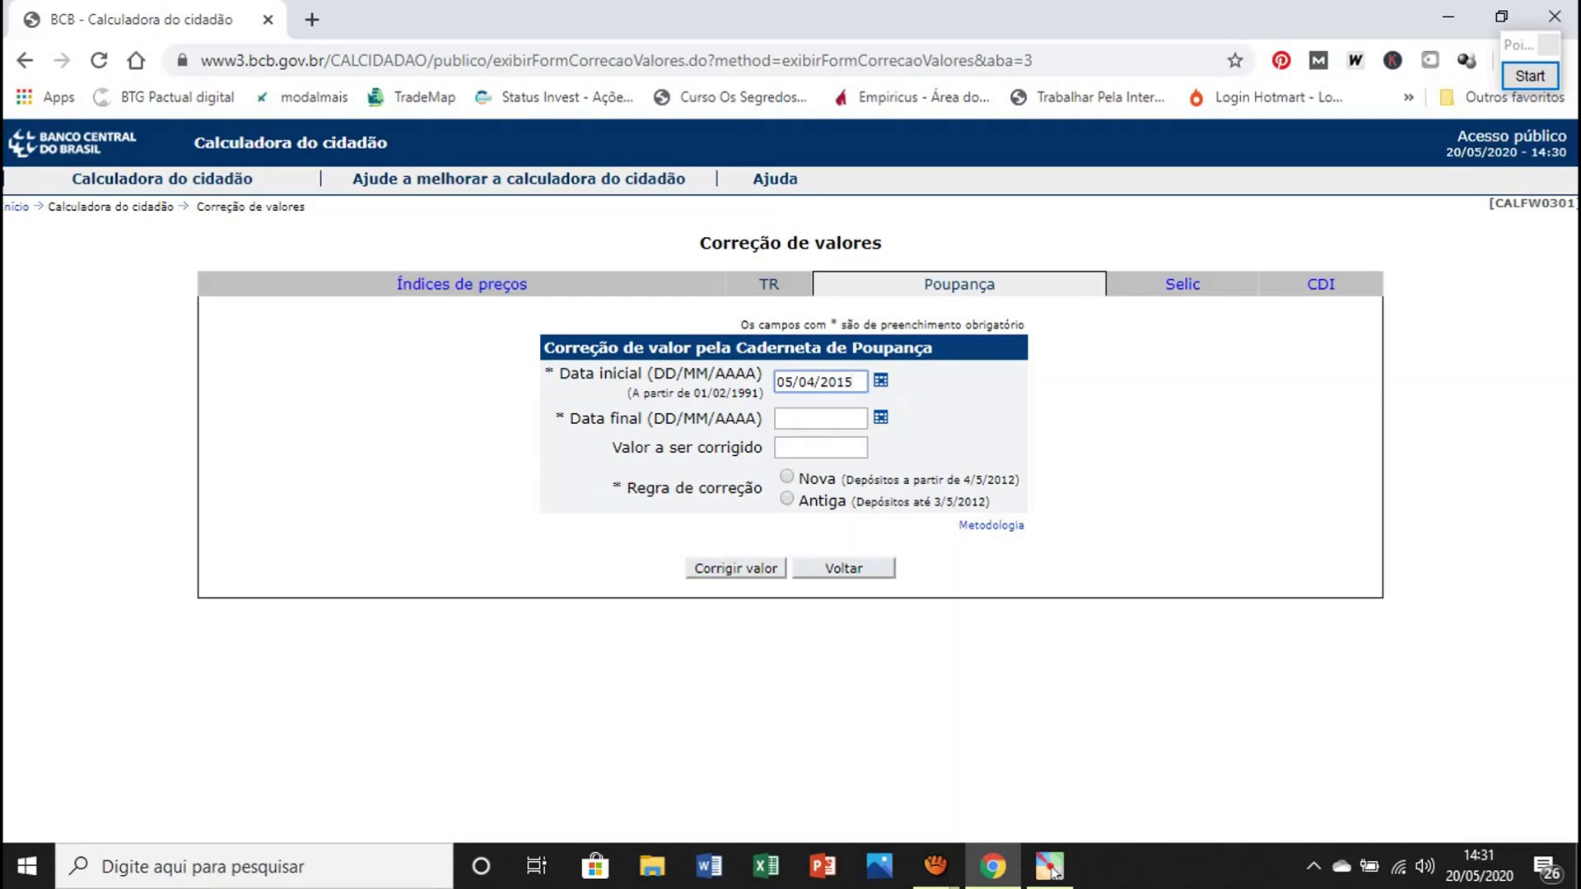
Step: Calculate the Poupança correction with final date 31/05/2020, value 2000,00 and the Nova correction rule
key(Tab)
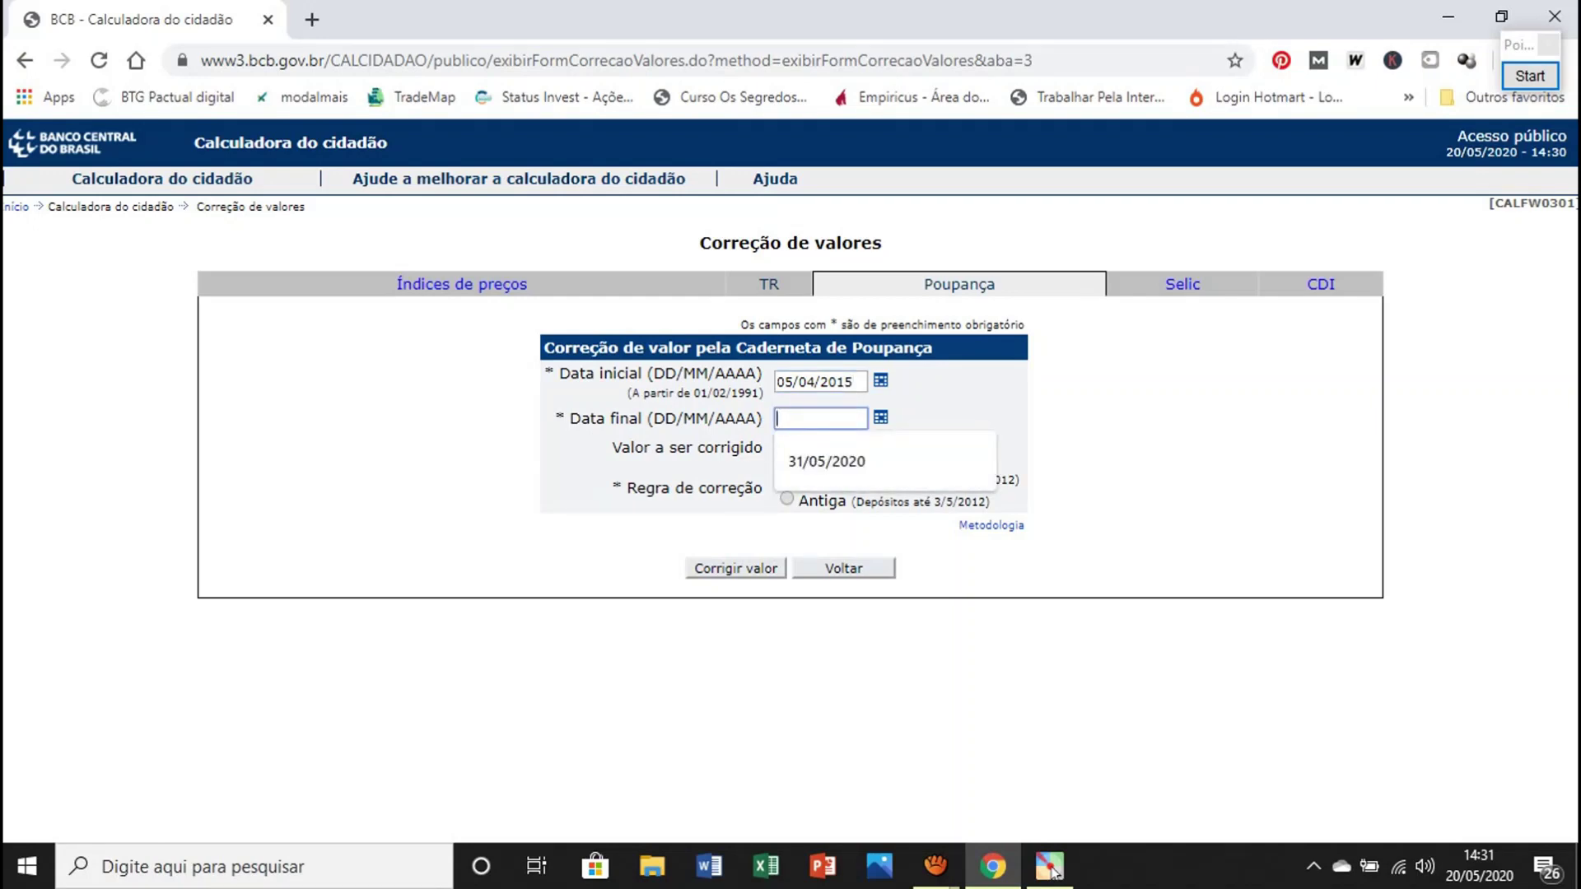
text(31/05/2020)
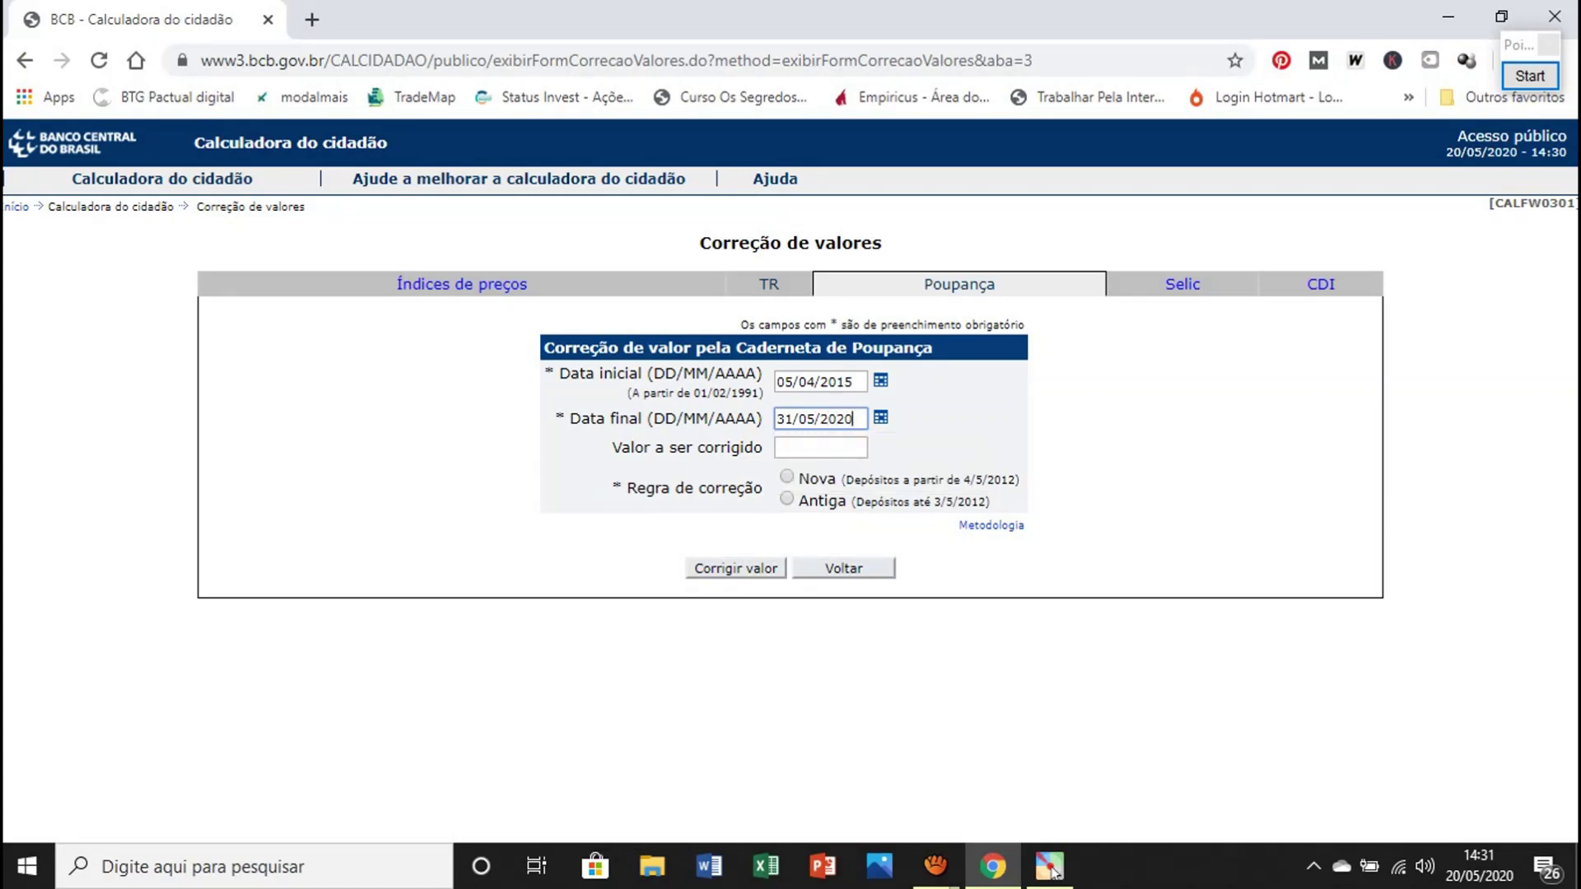
key(Tab)
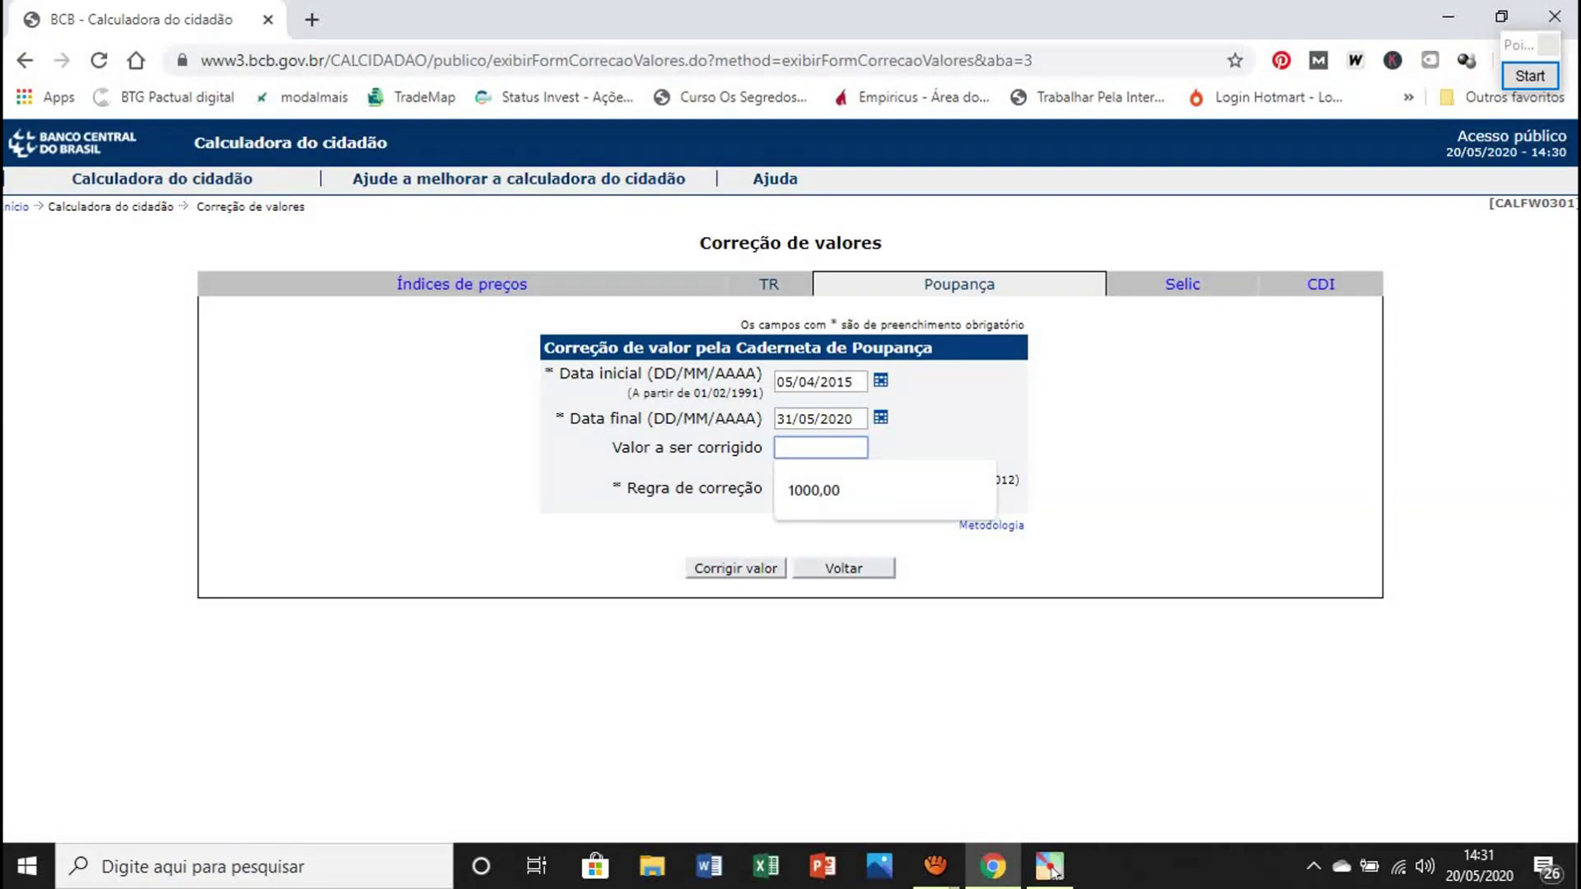
text(2000)
key(Tab)
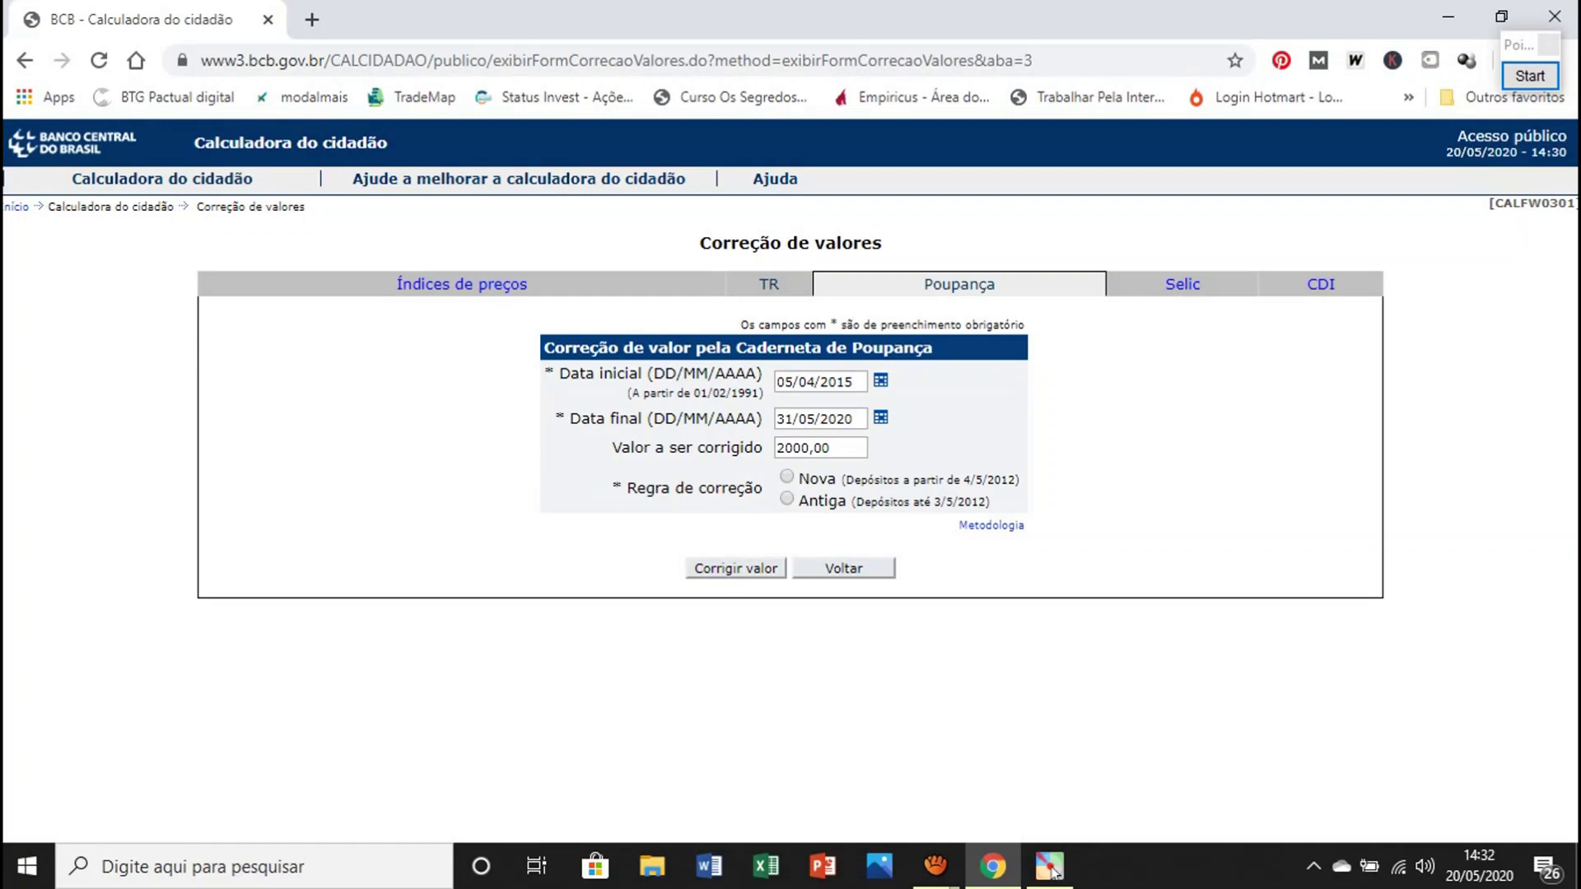
click(786, 477)
click(735, 568)
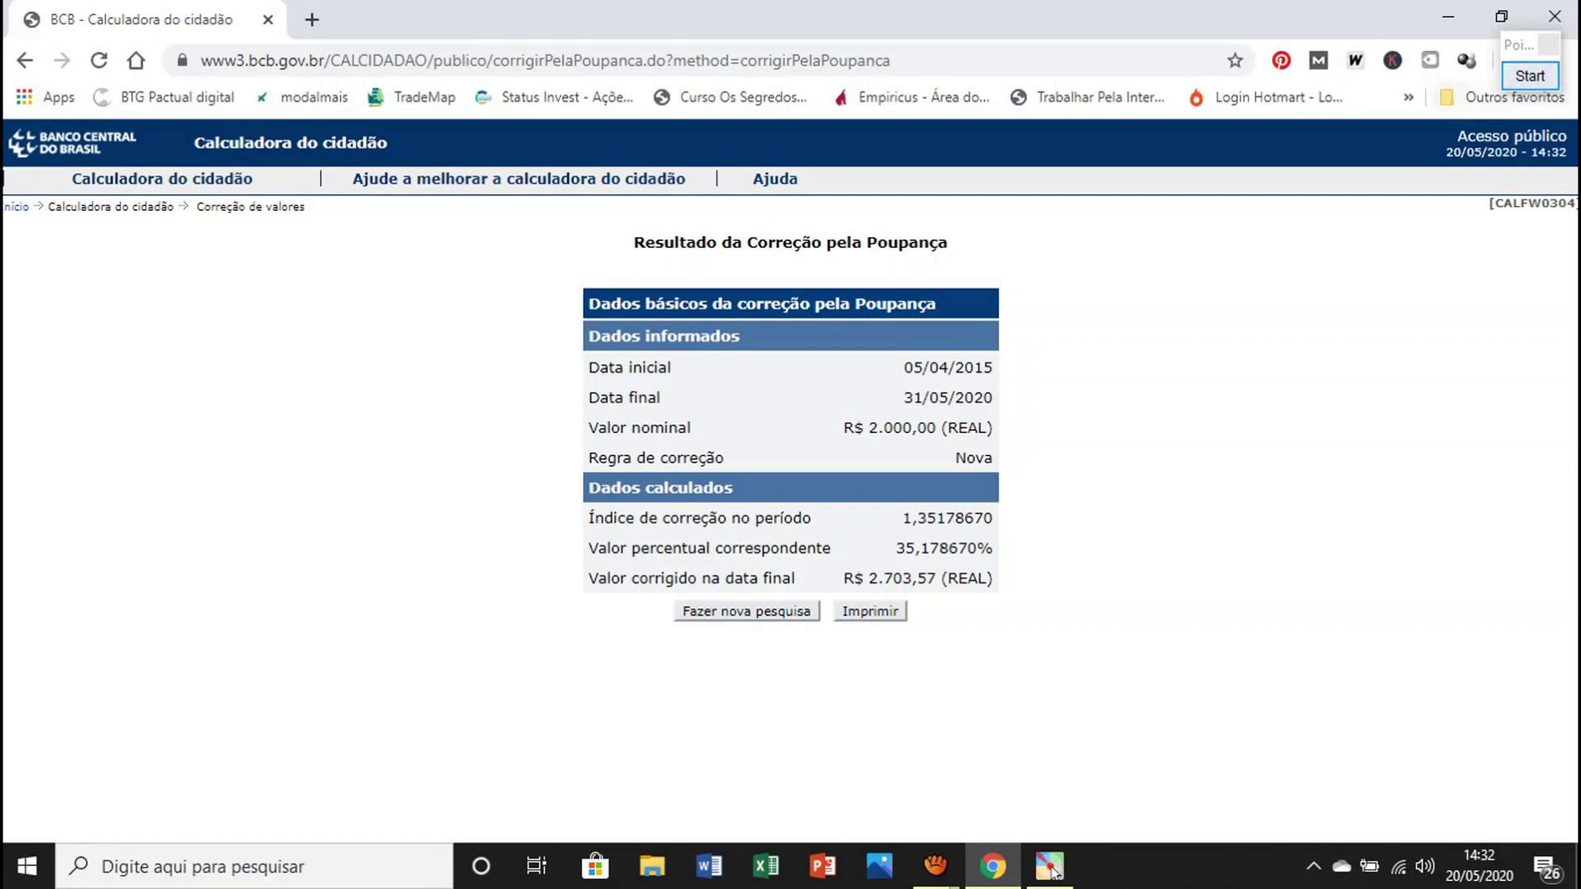
Step: Point a green arrow at the corrected value on the final date, and erase it before ending the annotation
click(1054, 873)
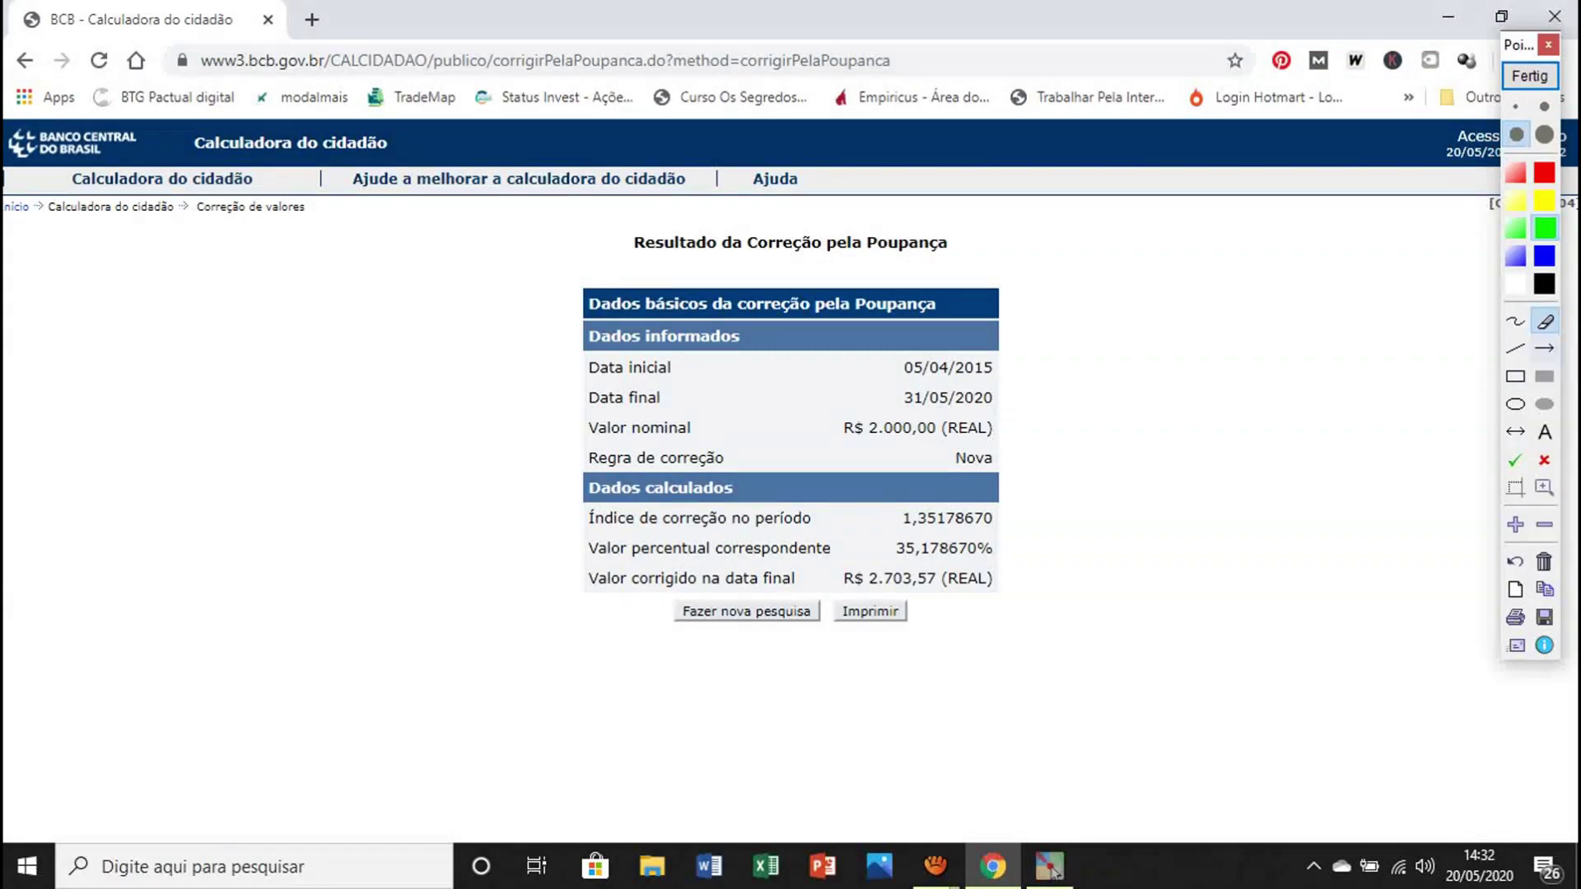
click(1544, 349)
drag(1154, 495, 995, 578)
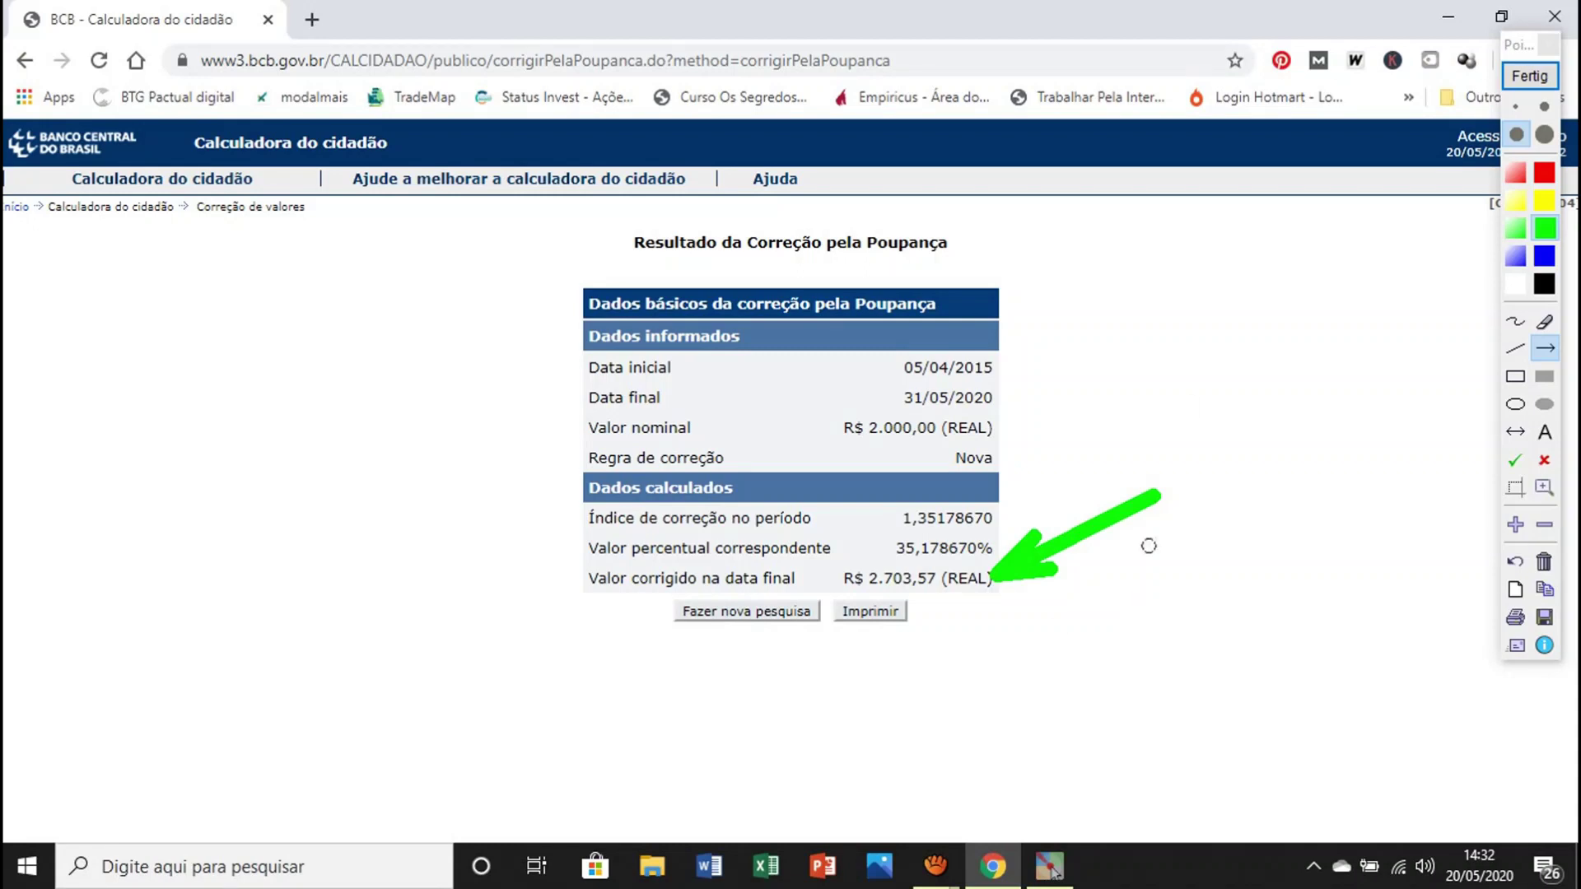
click(1544, 321)
drag(1131, 515, 1171, 557)
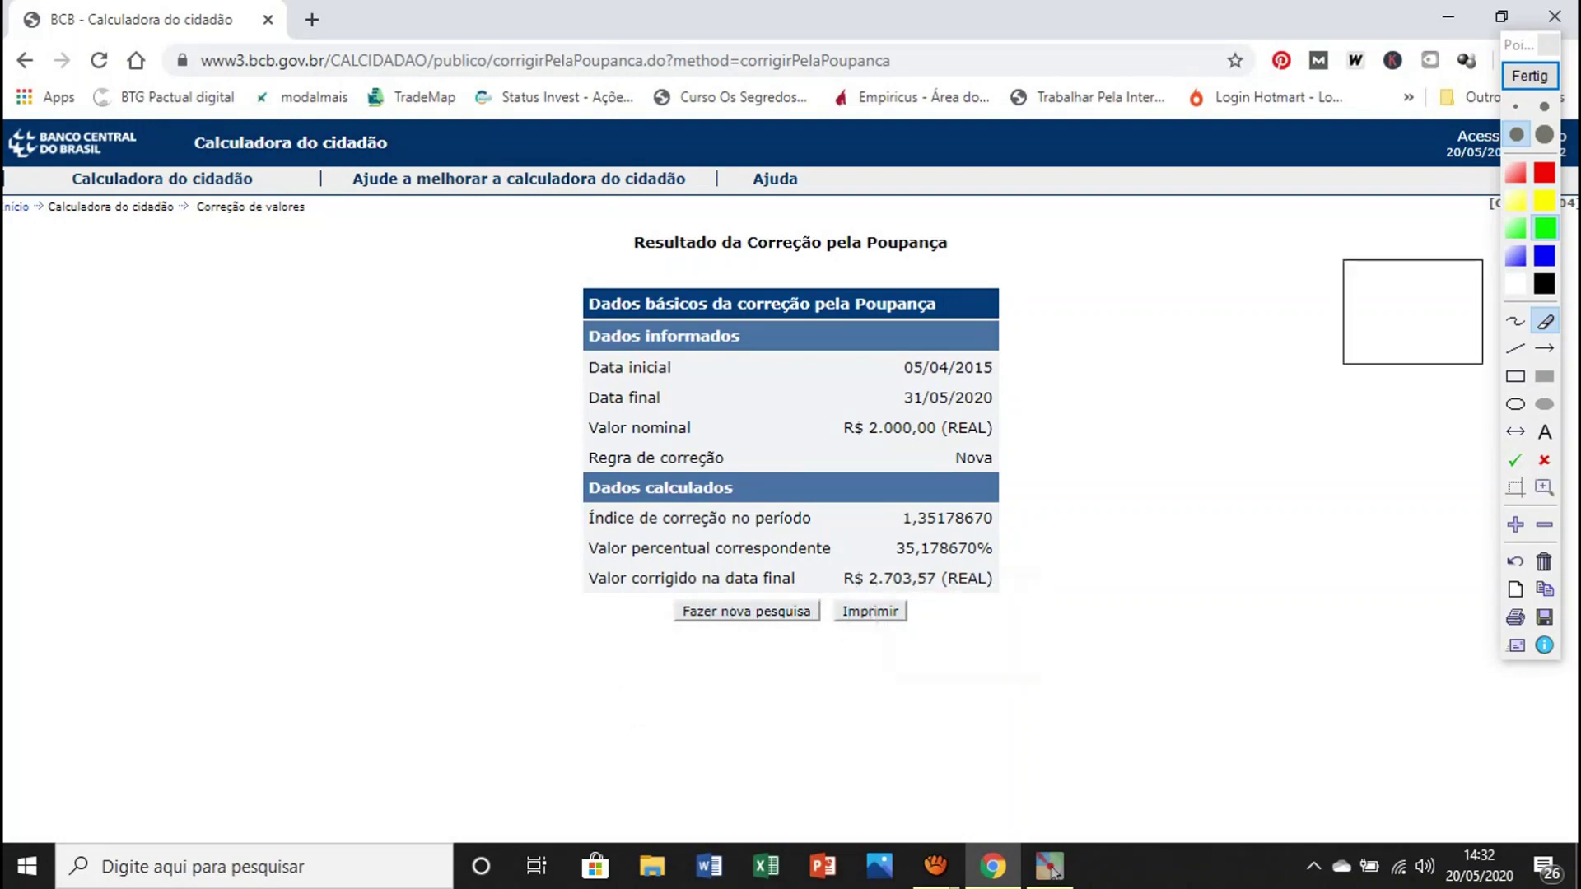
click(1530, 75)
Step: Return to a blank correction form and examine the fields of the Selic and CDI correction forms
click(747, 611)
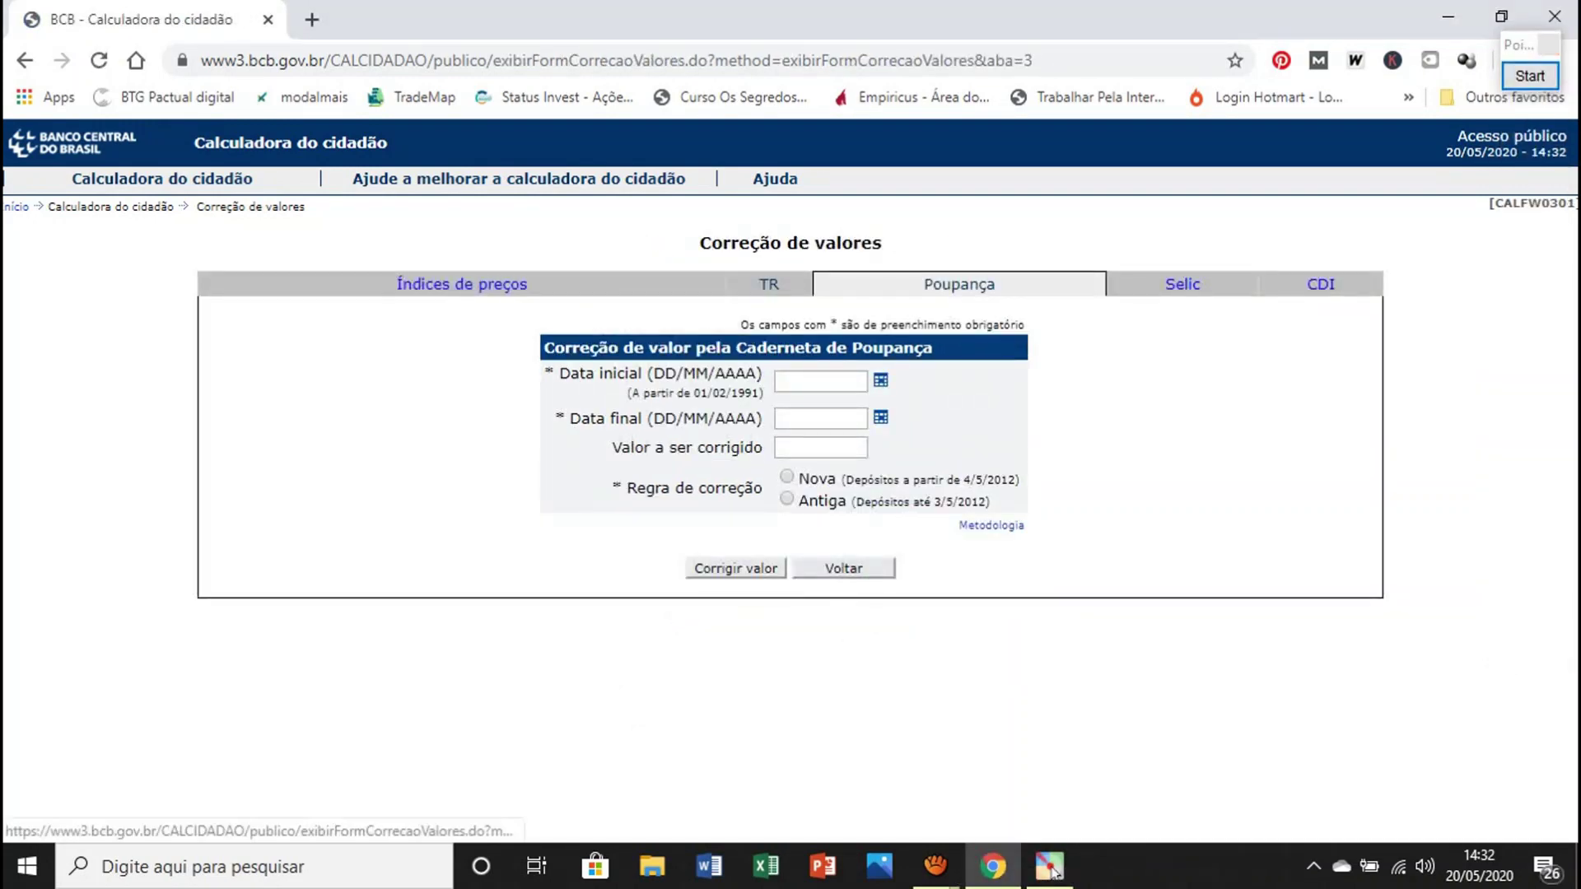
click(1182, 284)
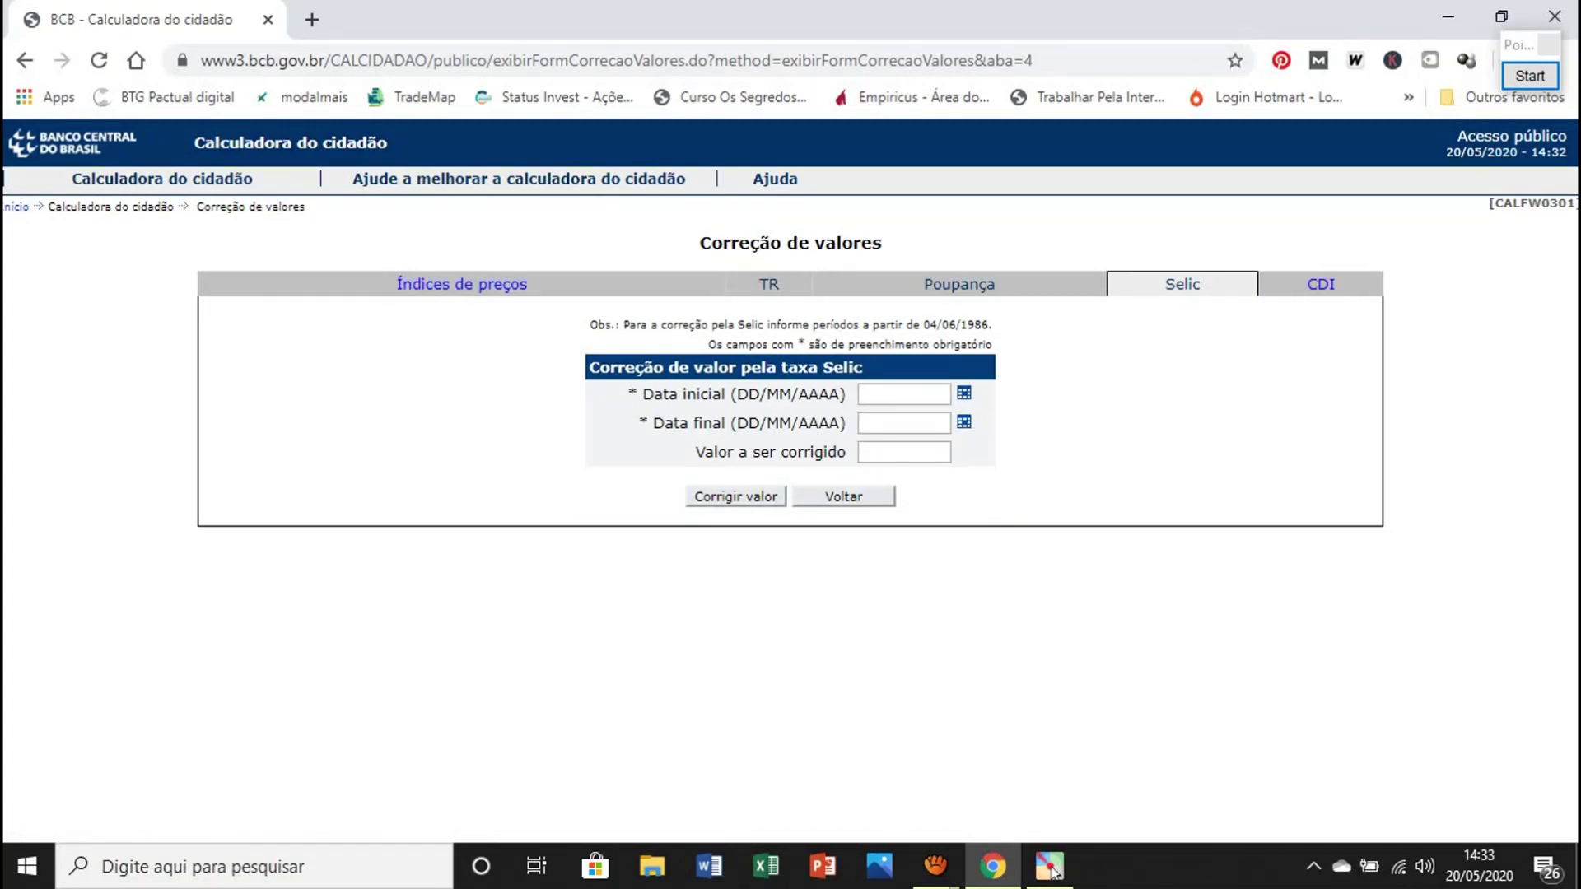
click(1321, 284)
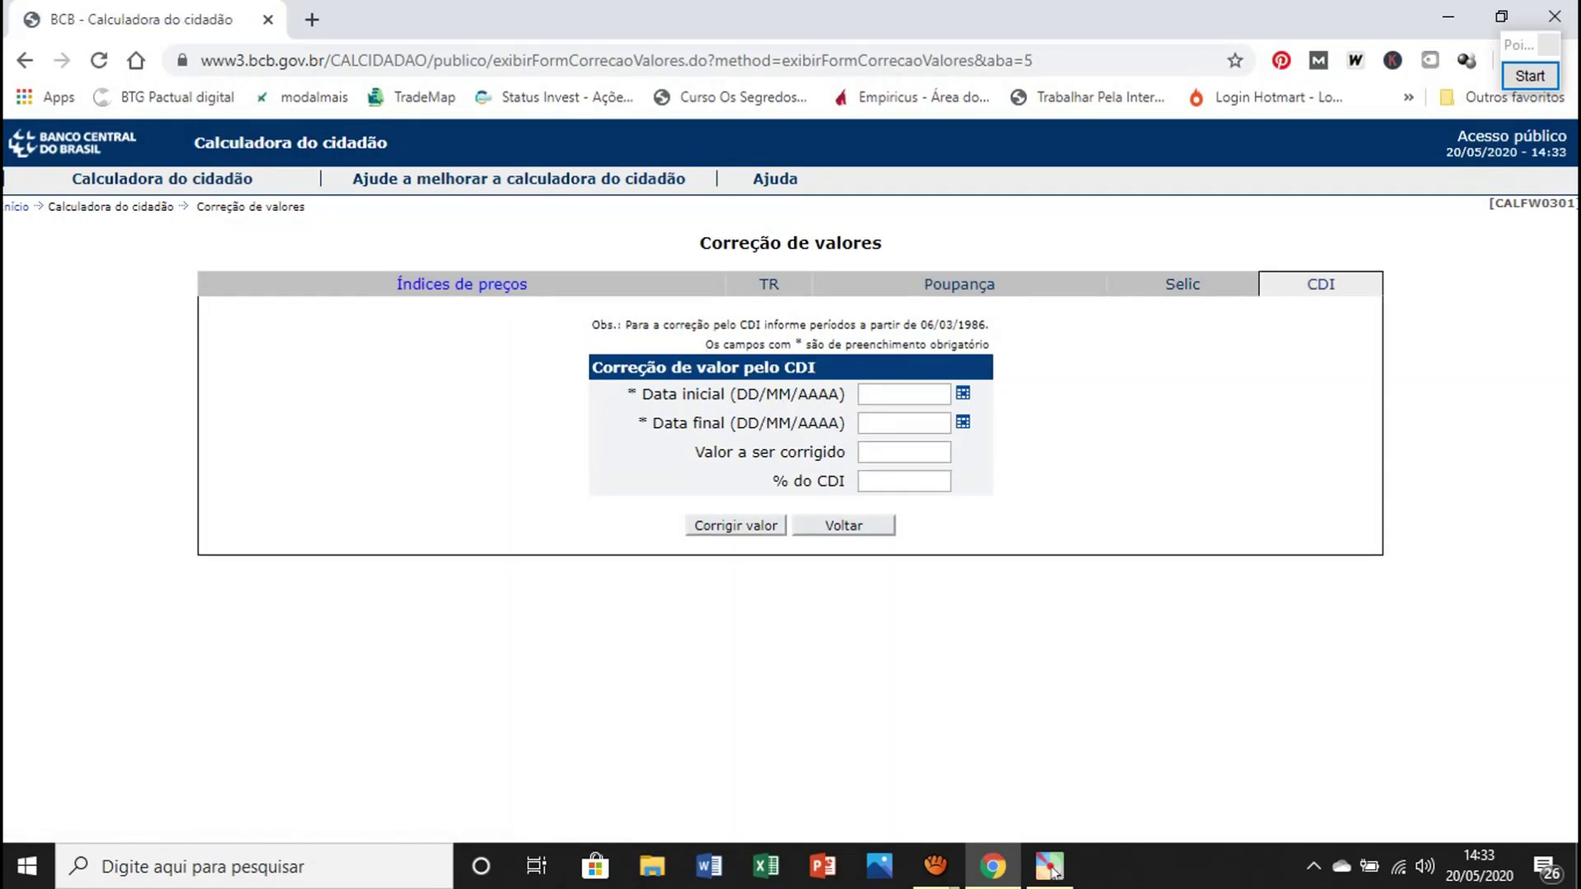
drag(699, 242, 882, 242)
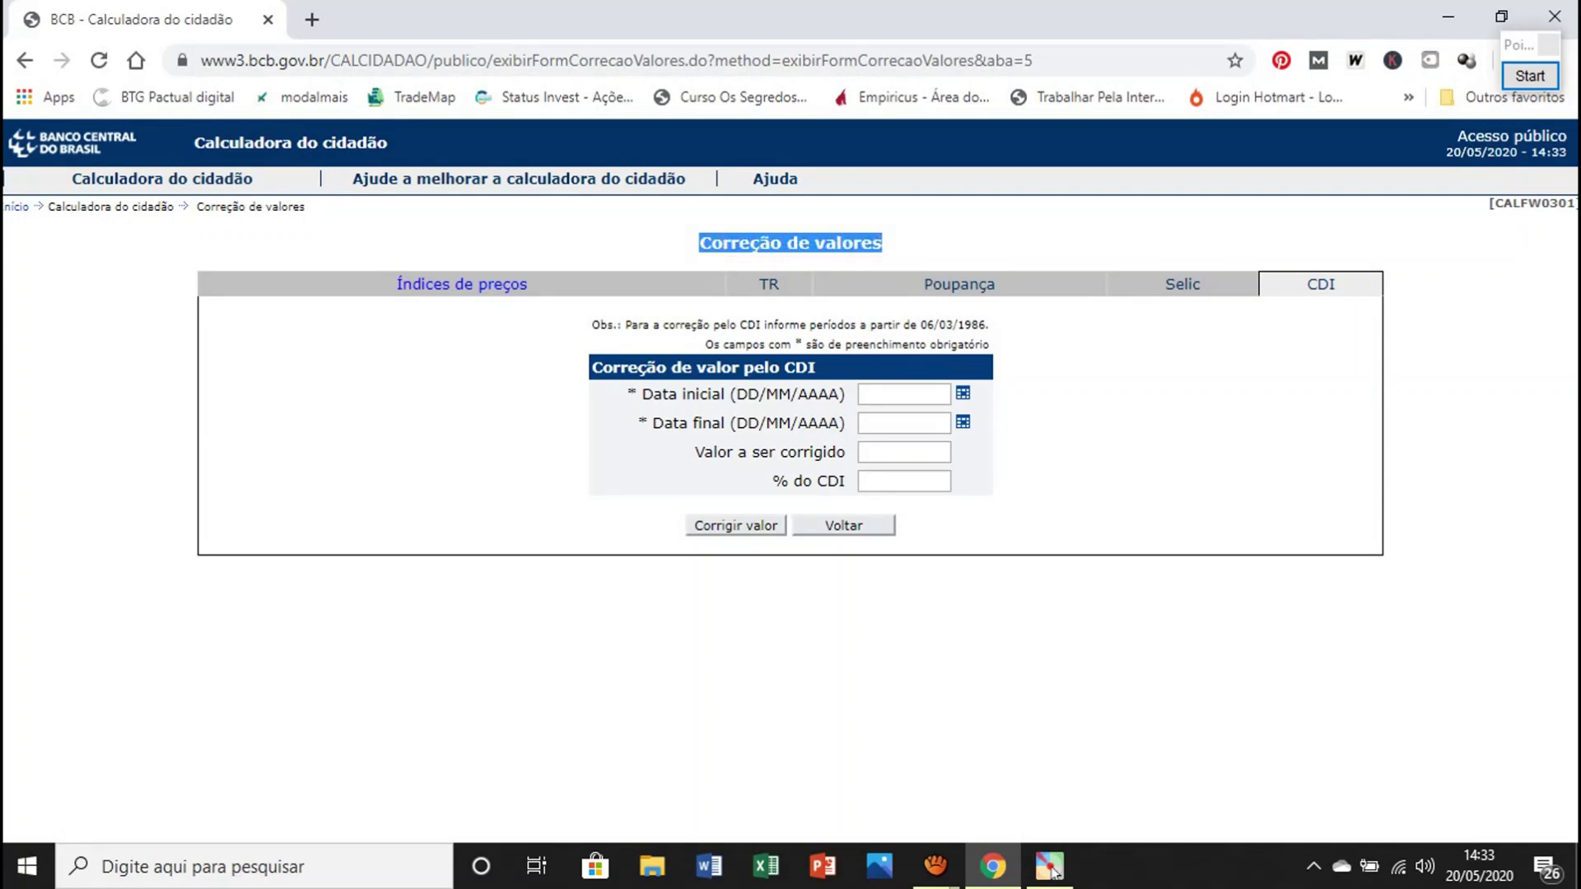
click(889, 243)
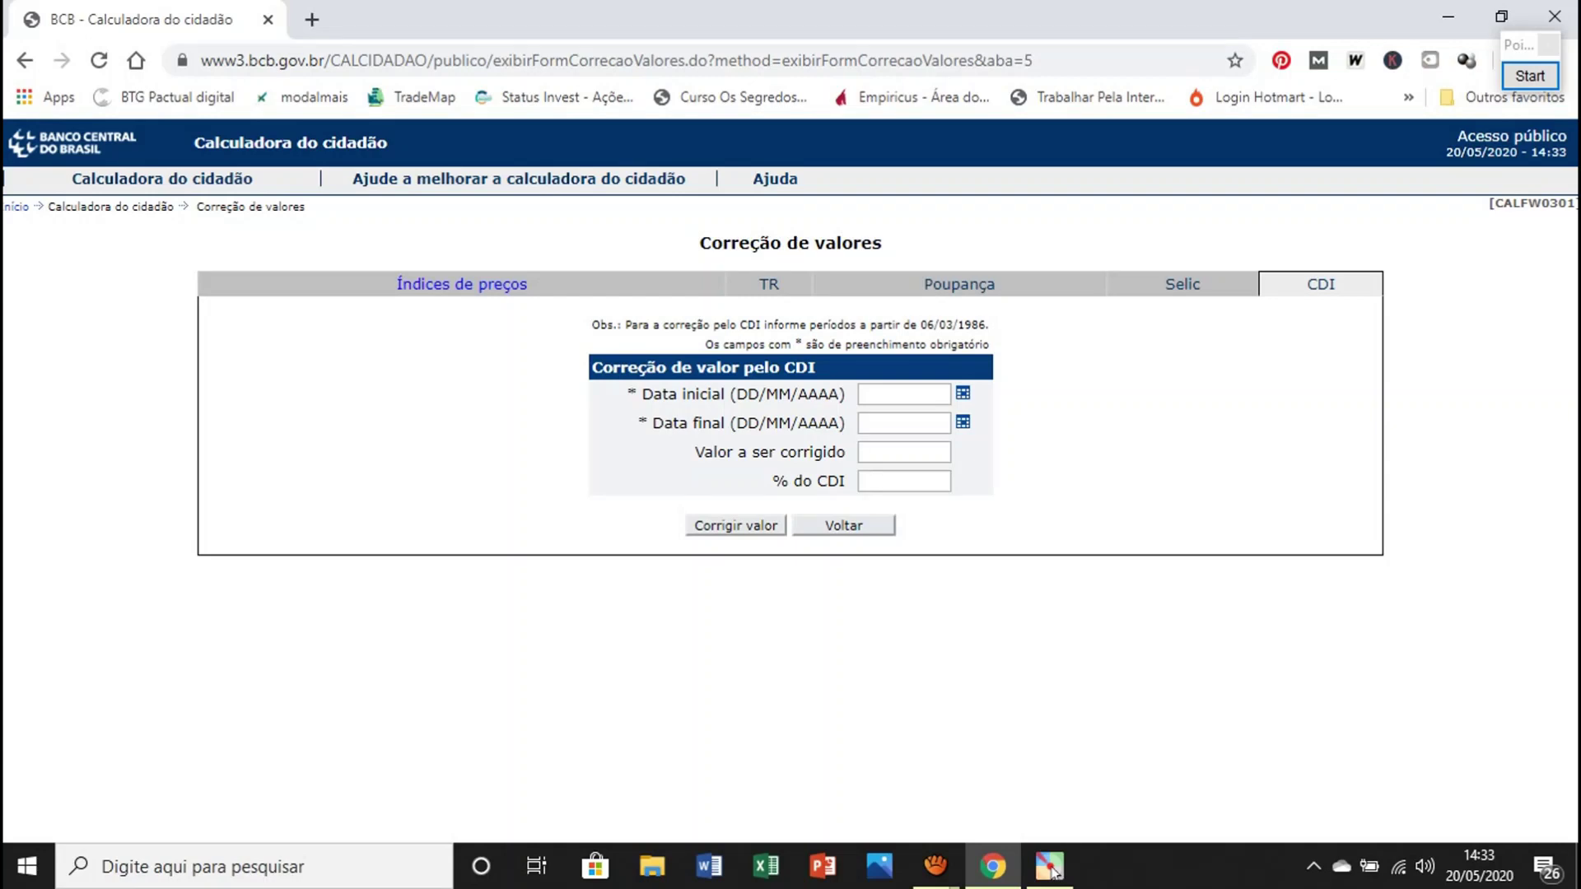